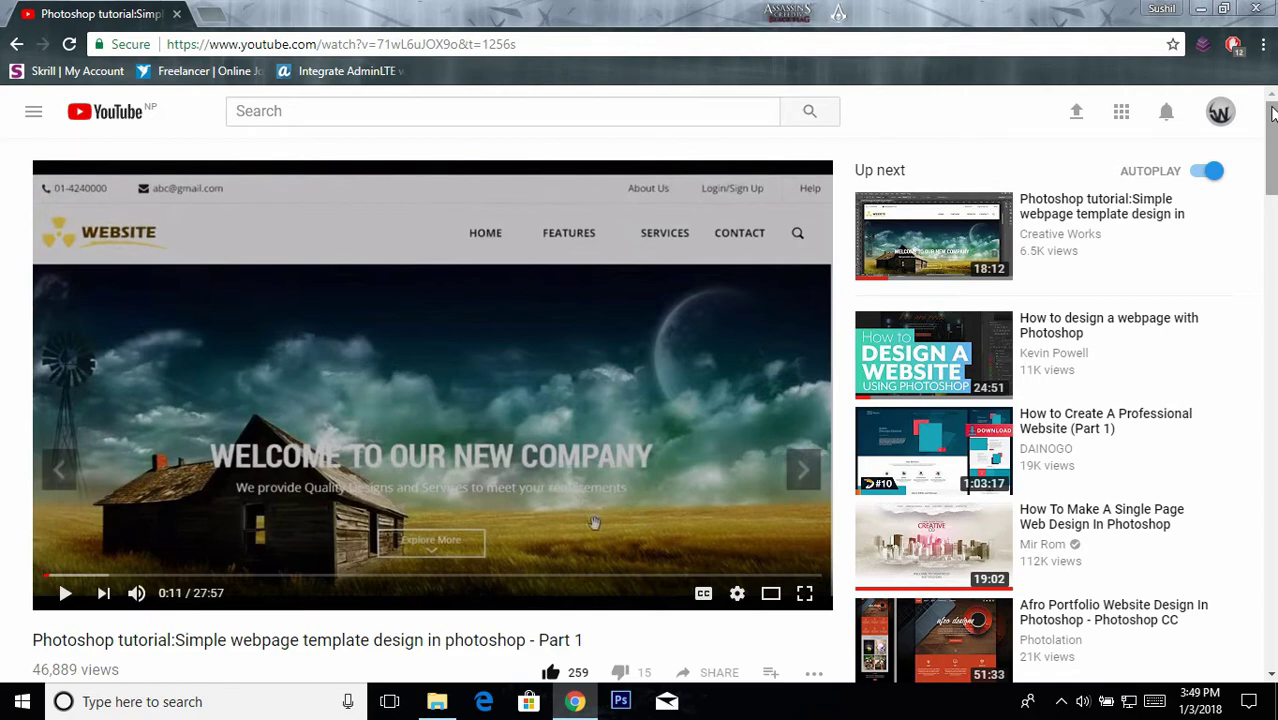
Inspect the view count below the video title in the page's element code
drag(1272, 113, 1272, 190)
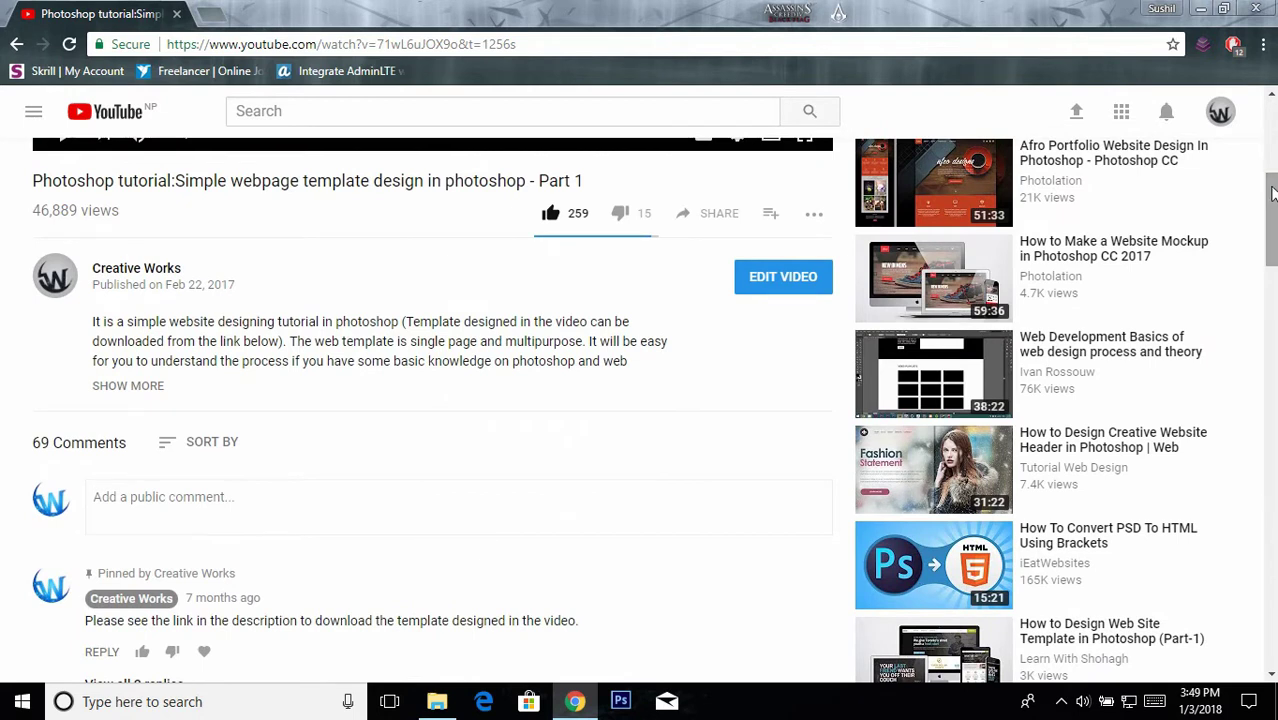
right_click(60, 210)
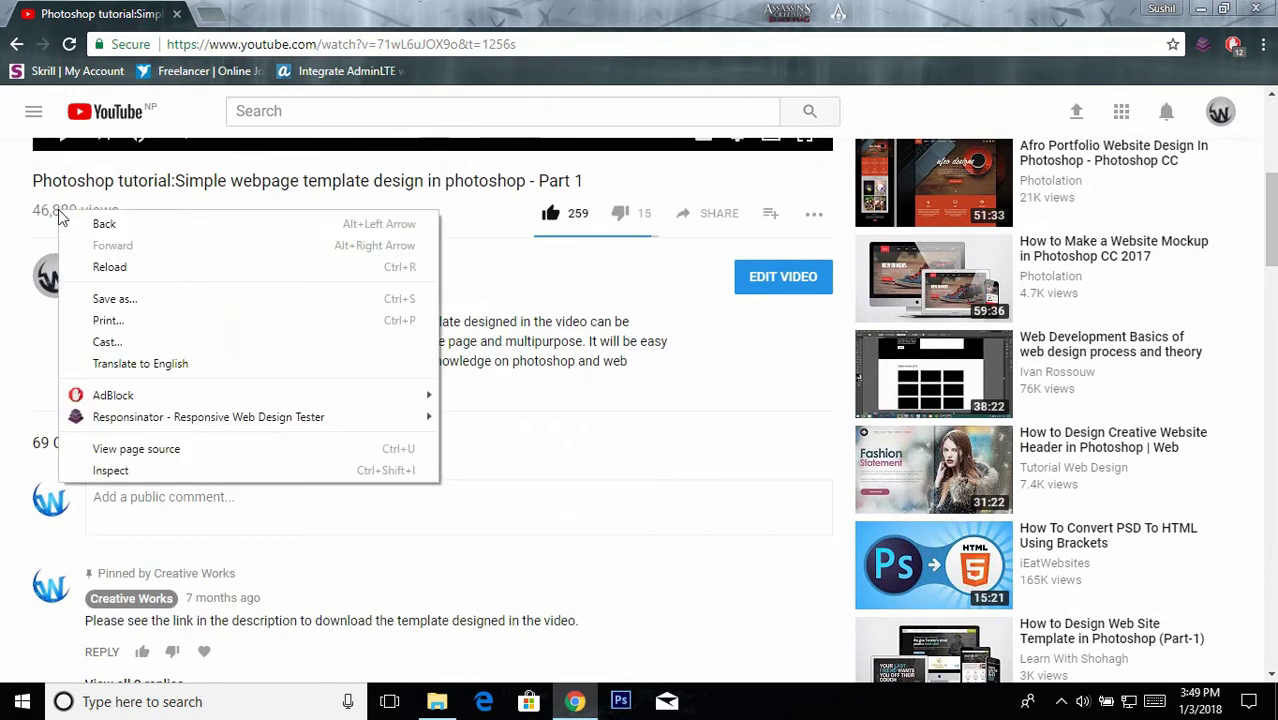
click(110, 470)
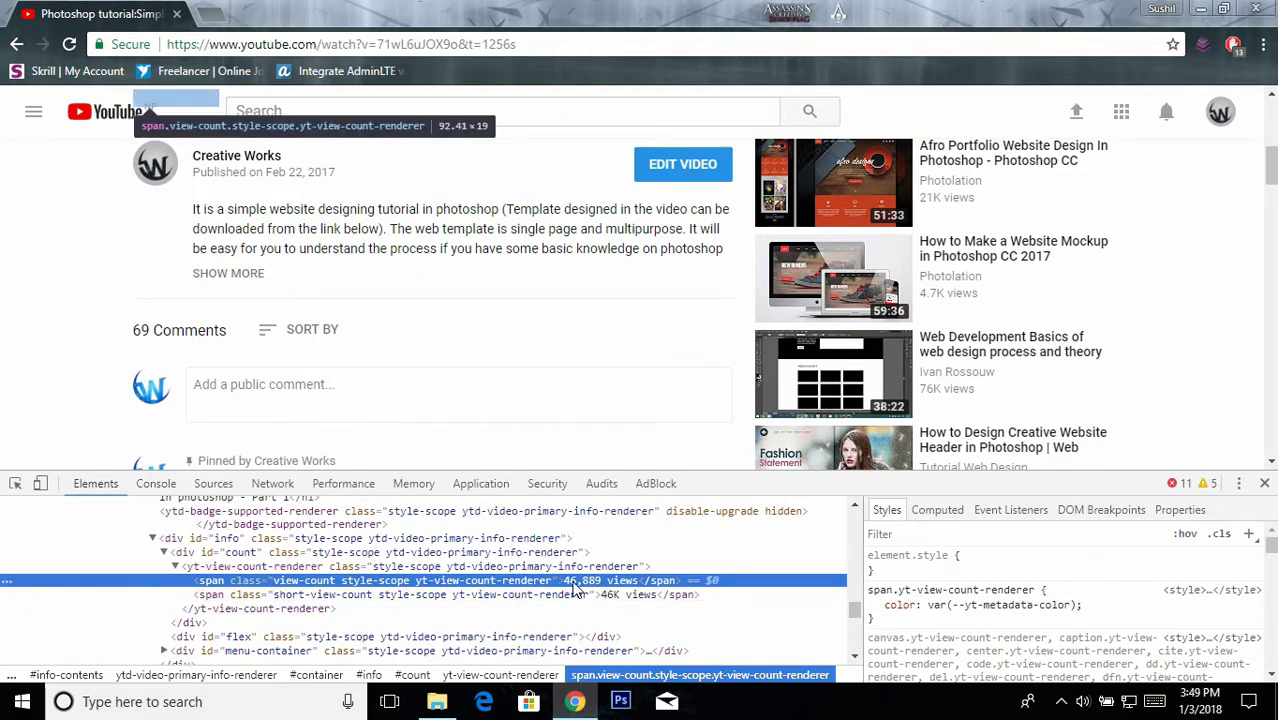
Change the view-count text in the page code to "12,346,889 views" and close the developer tools
double_click(576, 584)
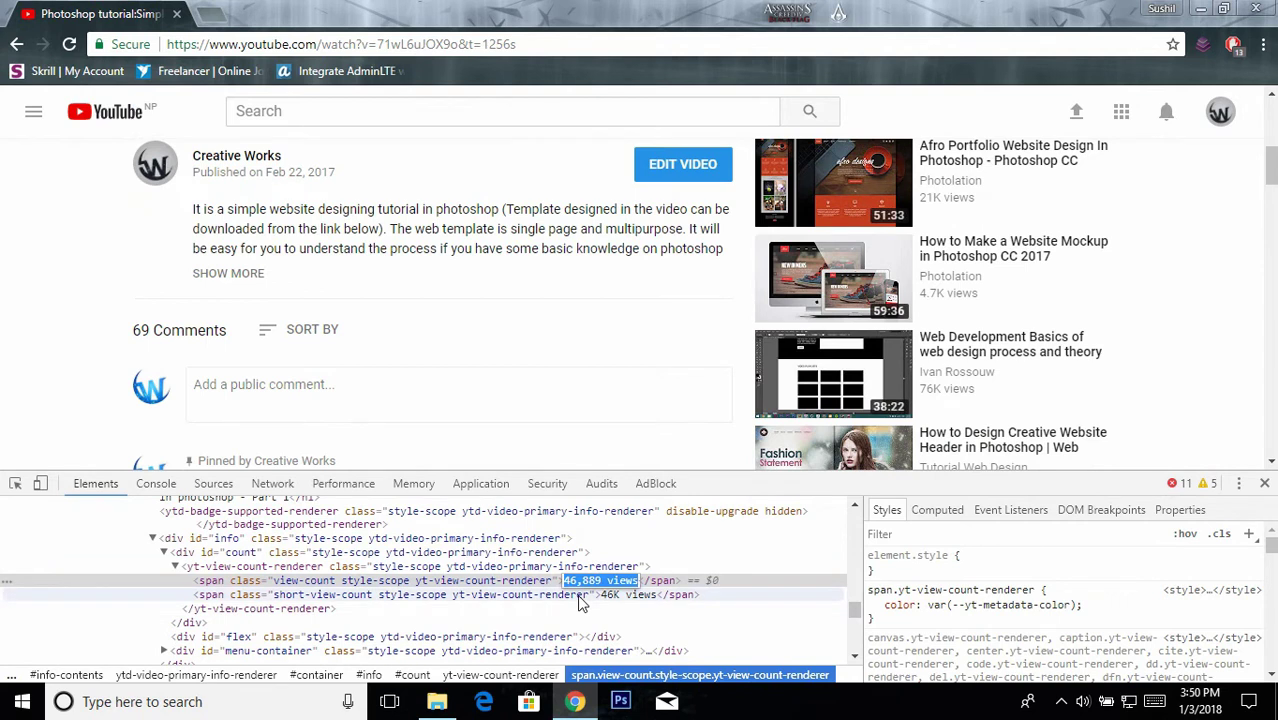
key(End)
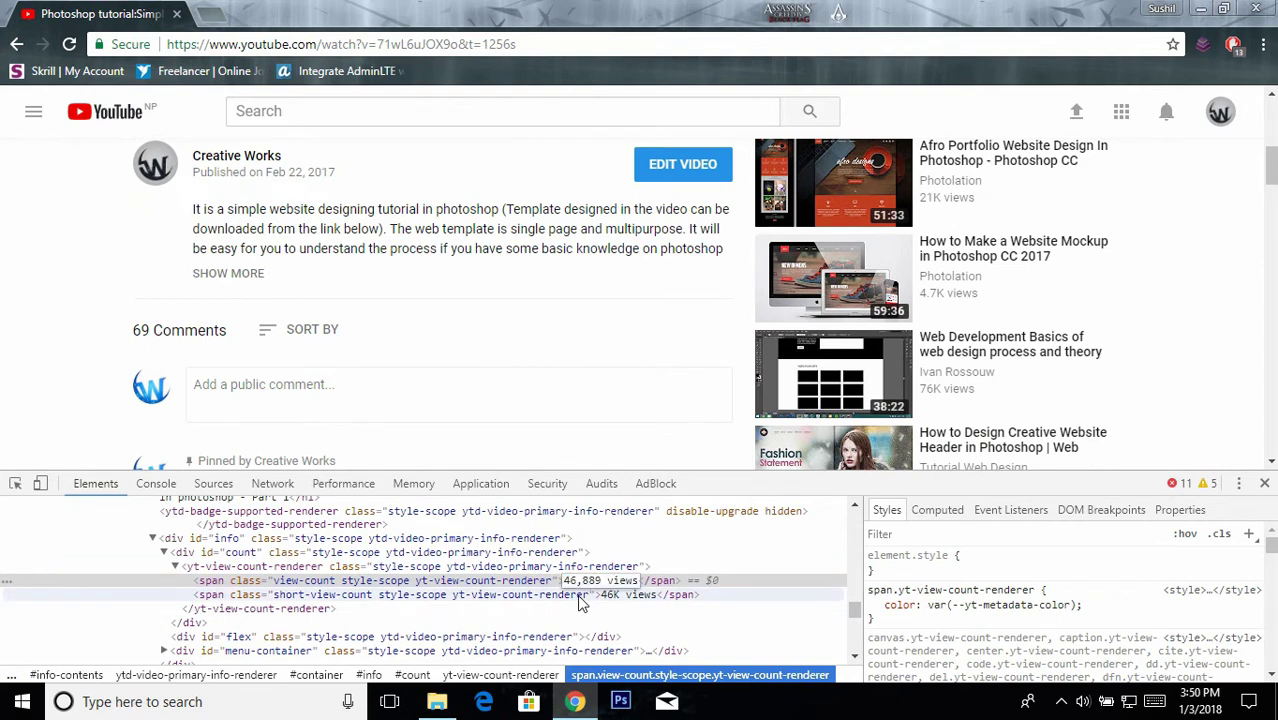
key(Home)
text(3)
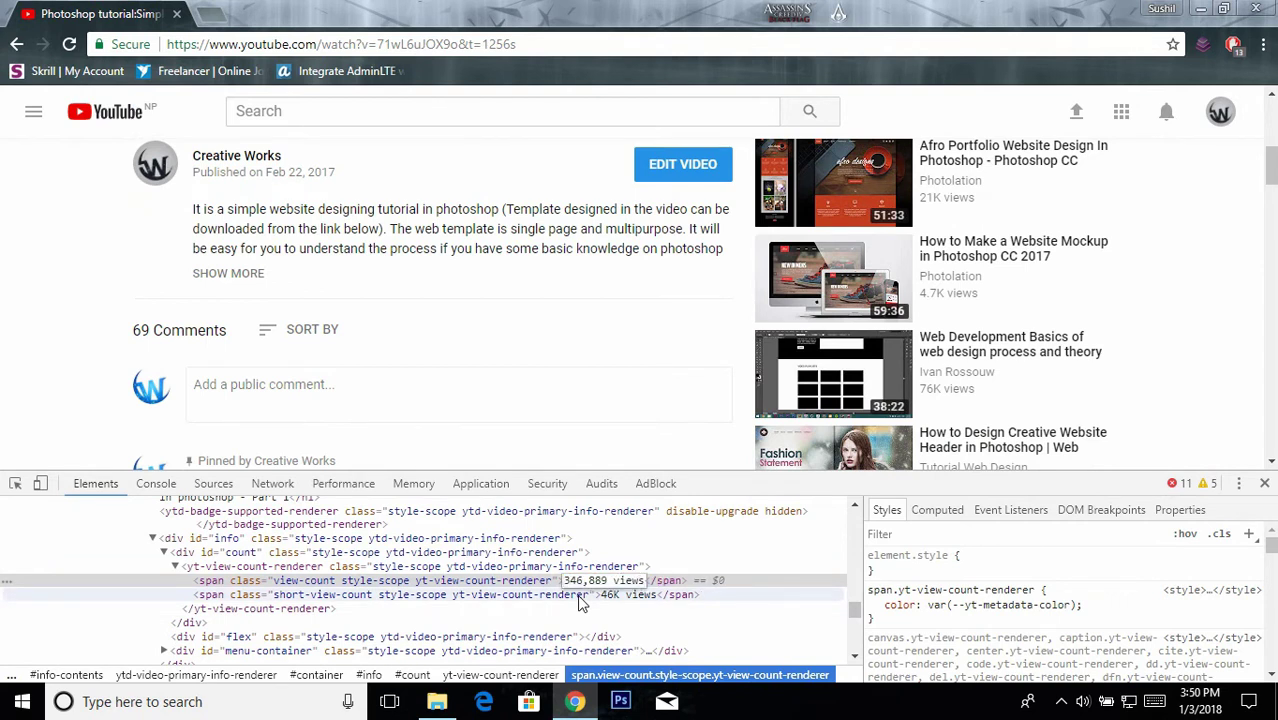
key(Home)
text(12)
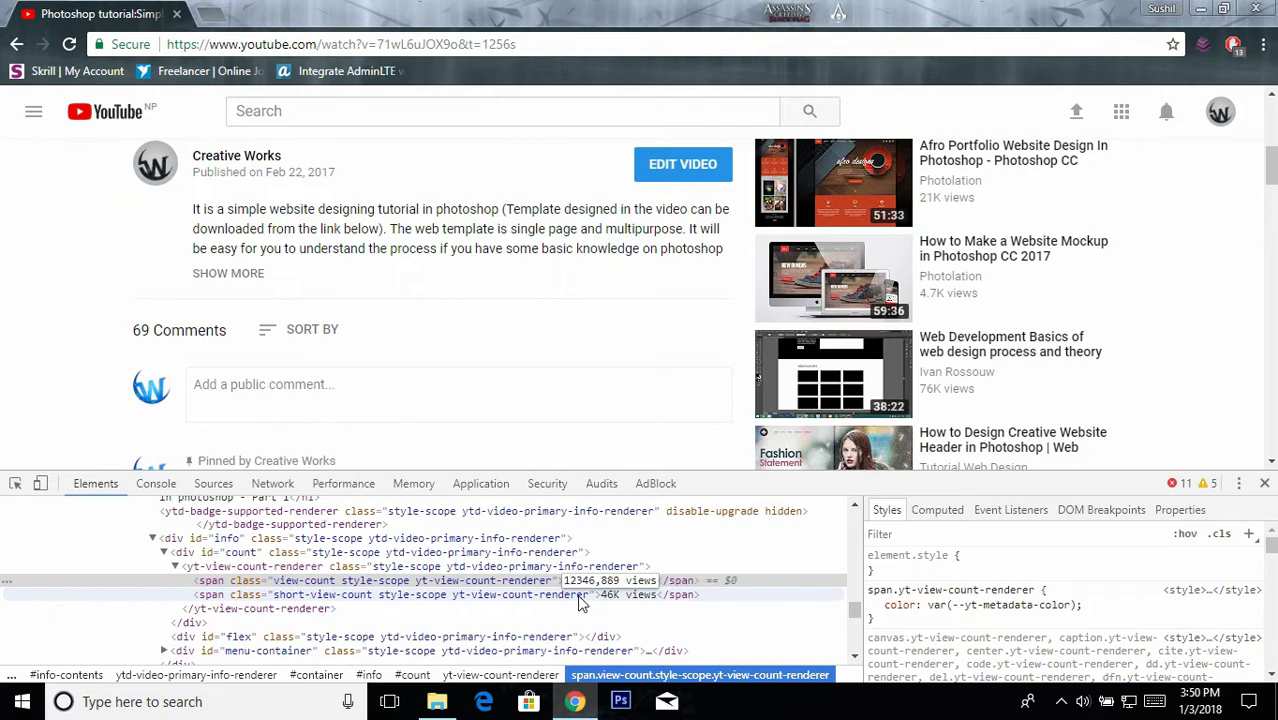
text(,)
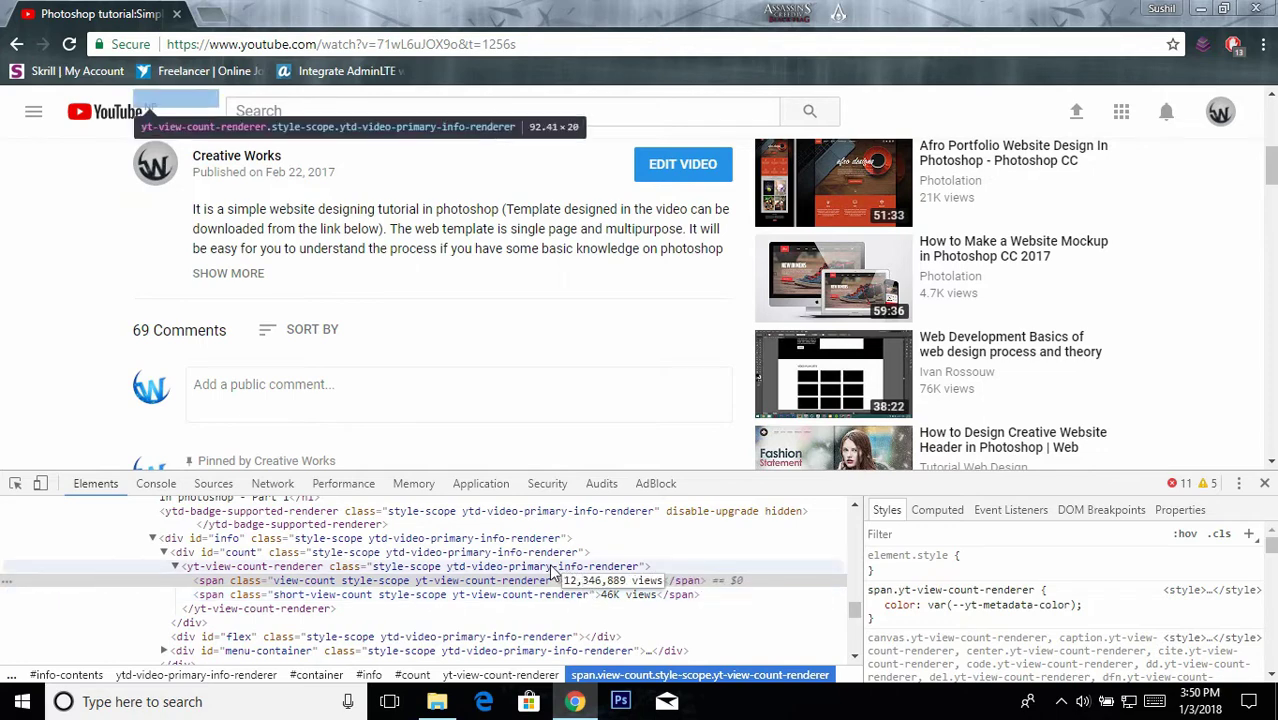
click(552, 568)
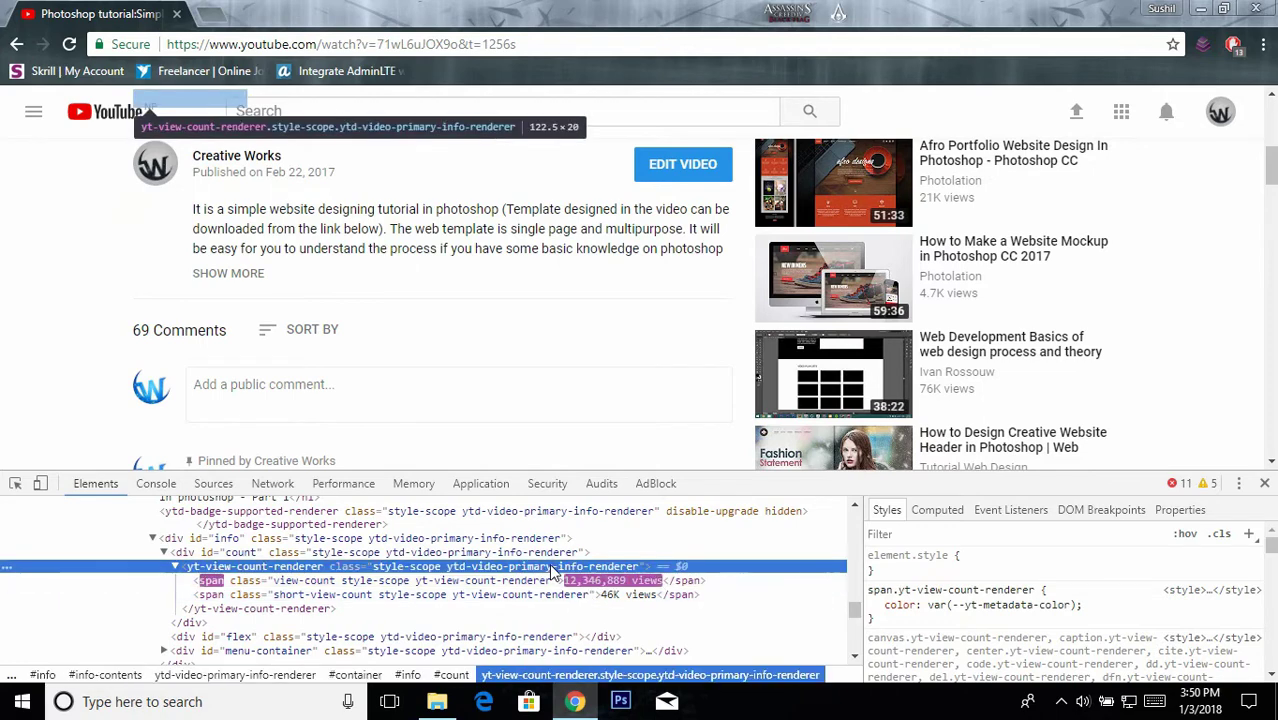
click(1264, 483)
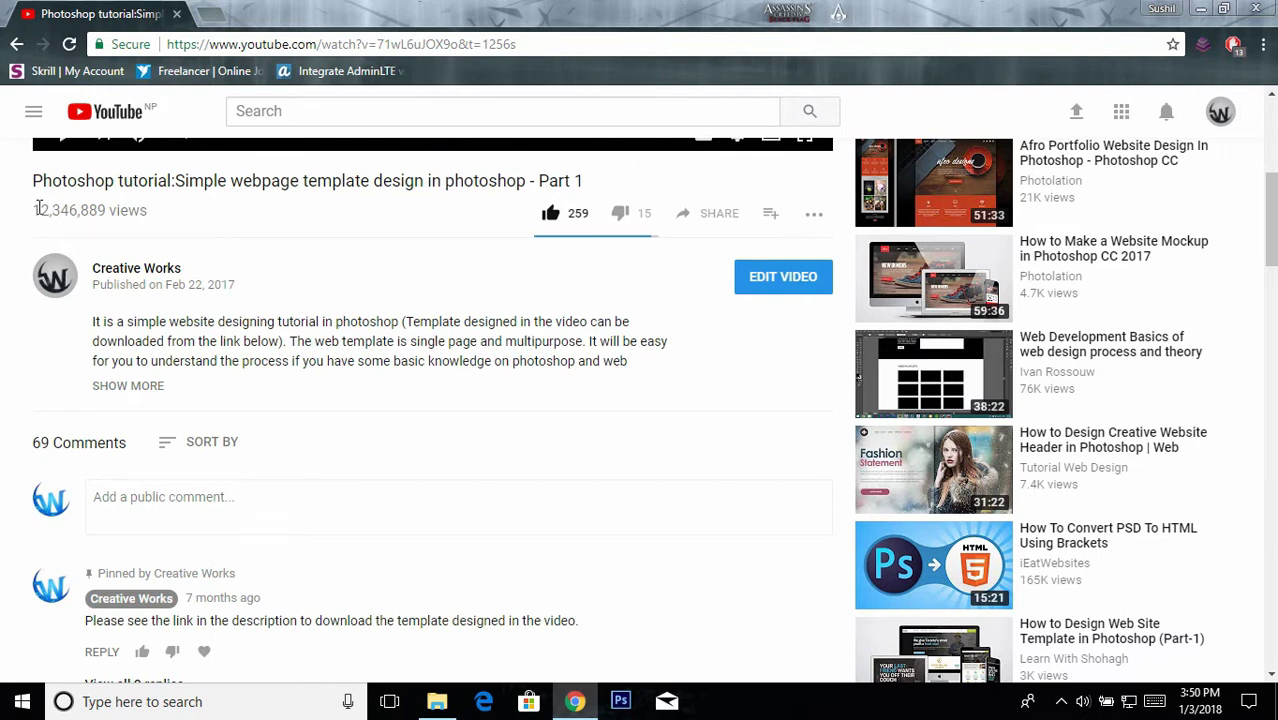
drag(37, 208, 86, 210)
click(206, 212)
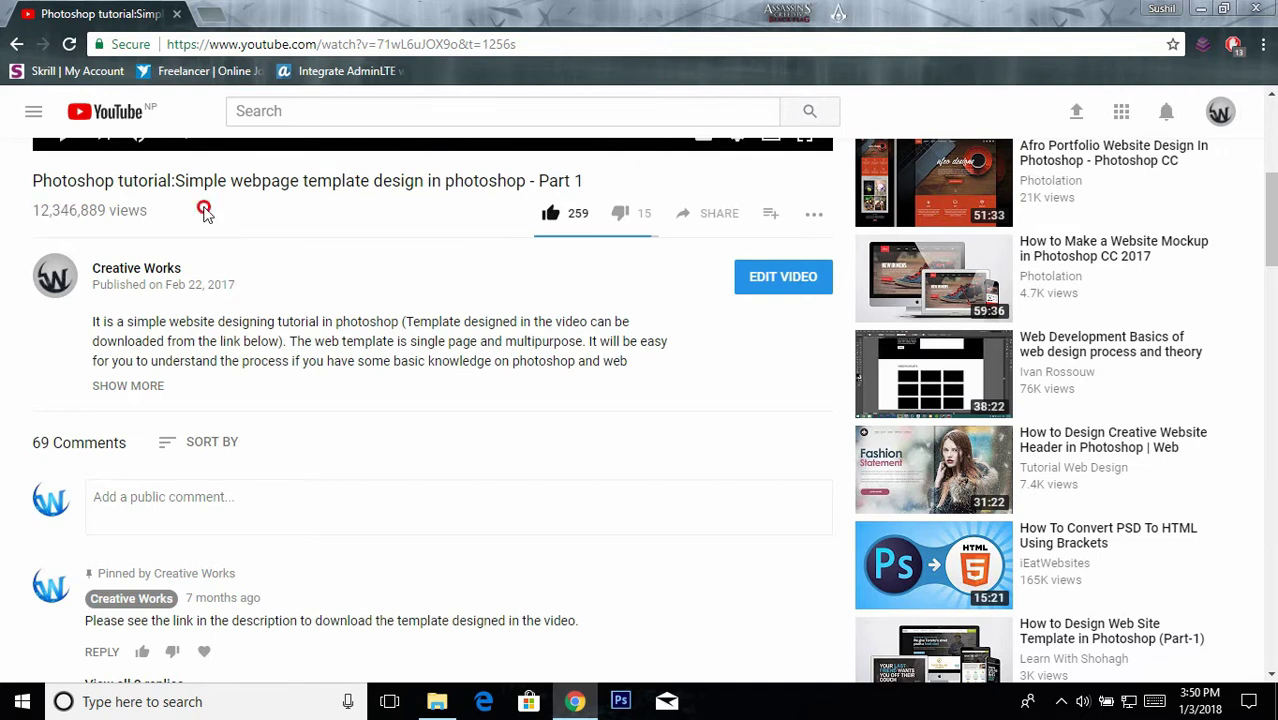
Inspect the video's like count, change its displayed text to "25K", and close the developer tools
right_click(578, 216)
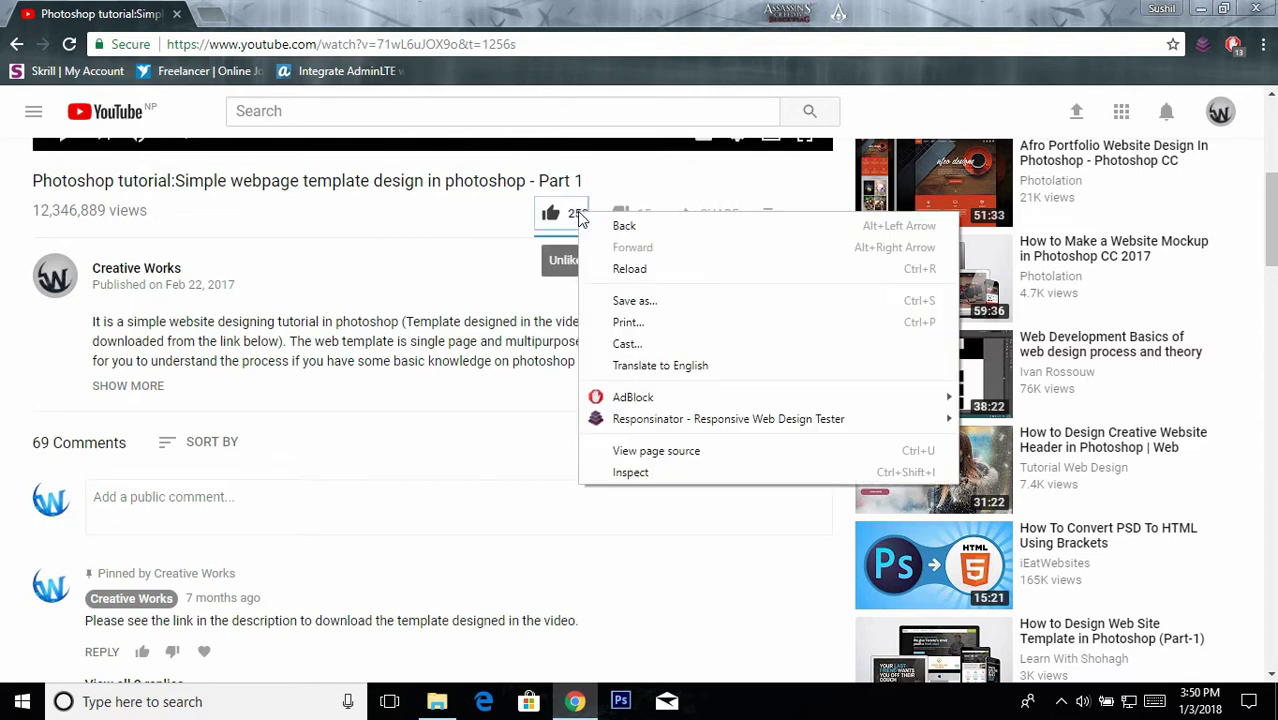
click(645, 471)
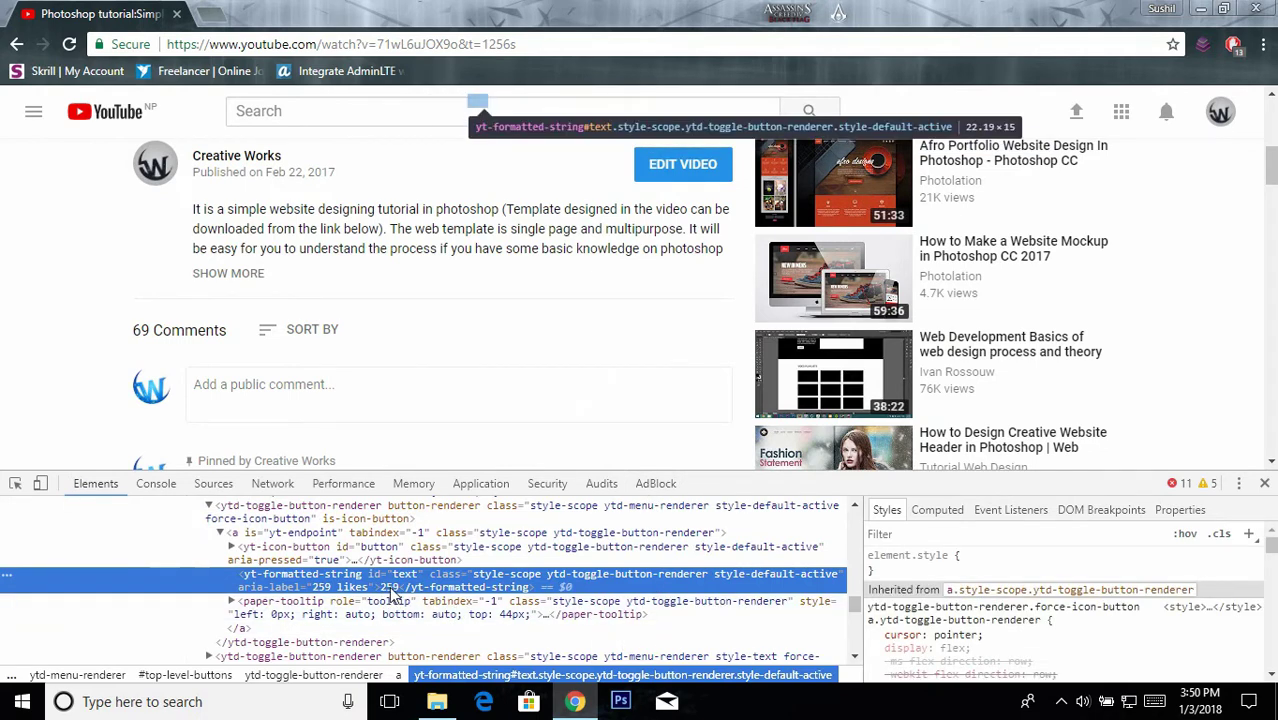
double_click(389, 588)
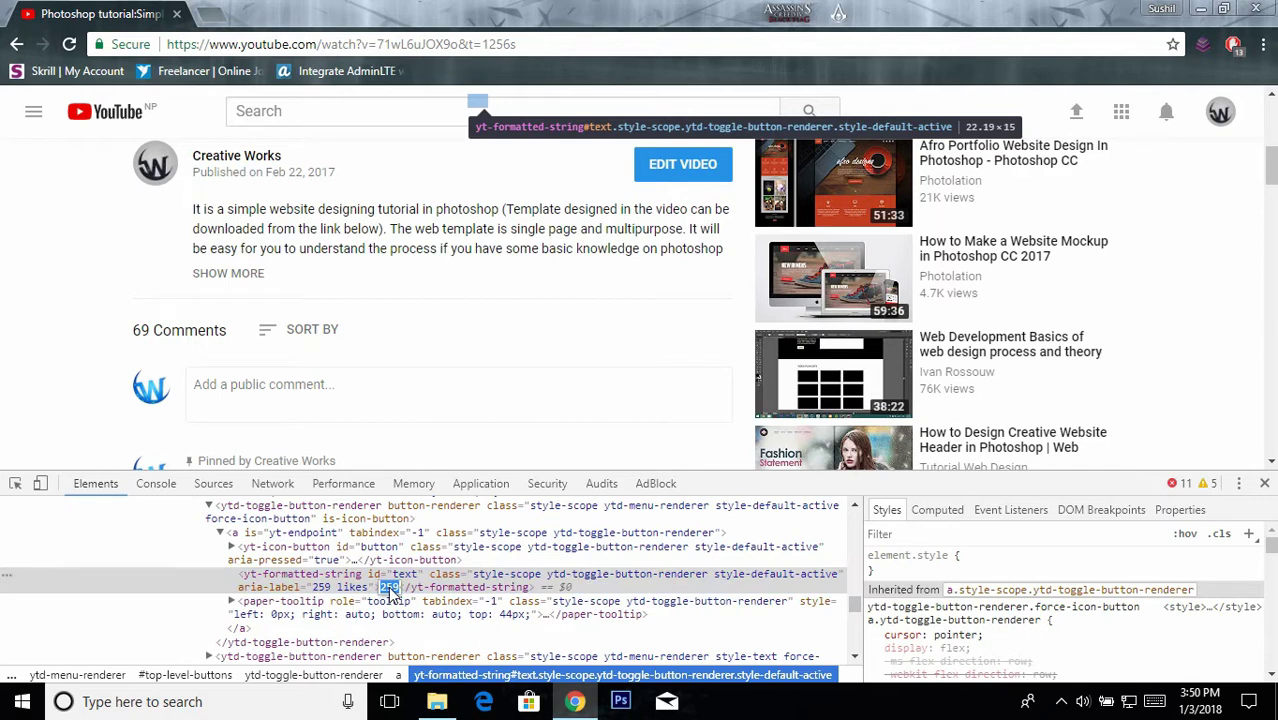
click(391, 589)
key(BackSpace)
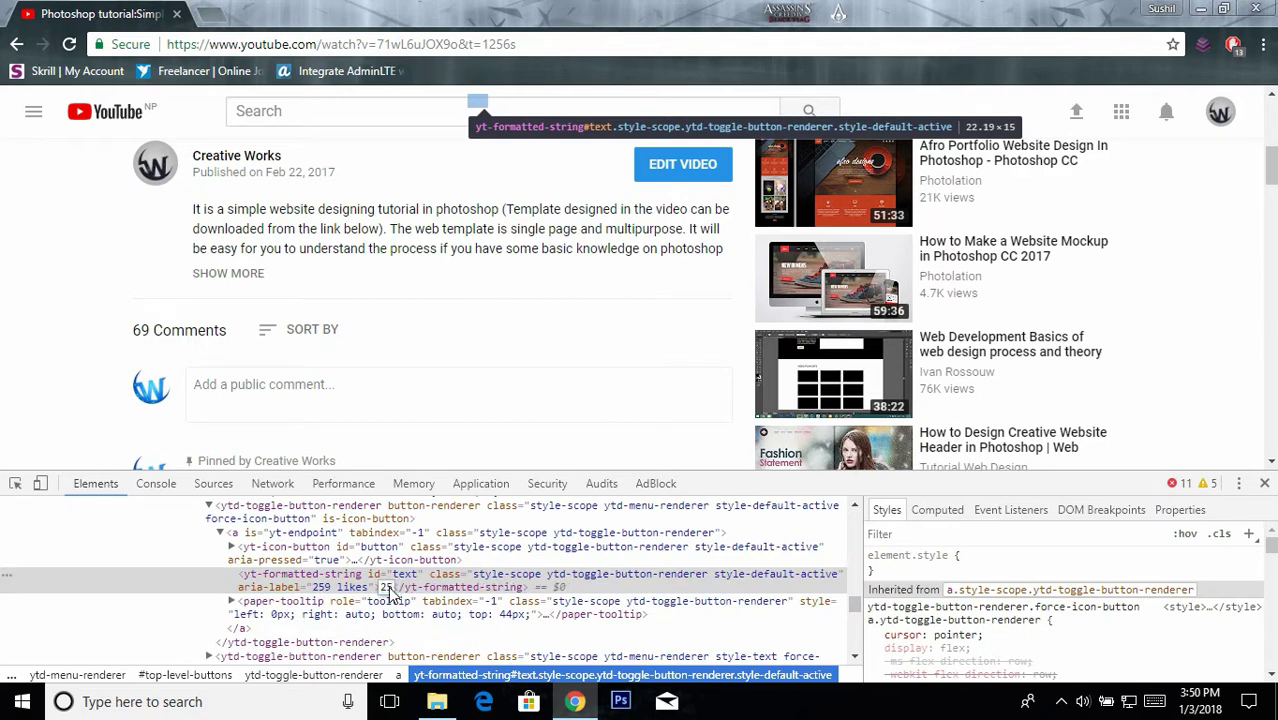
text(k)
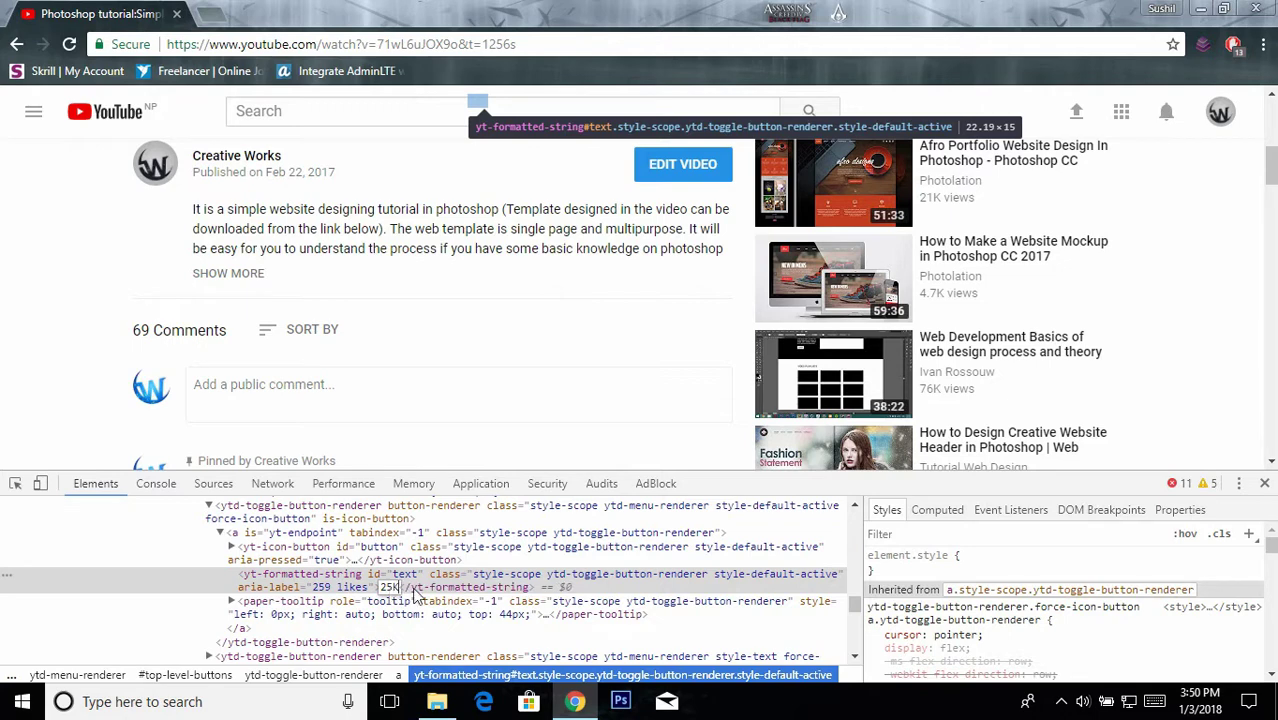
click(424, 576)
click(1264, 484)
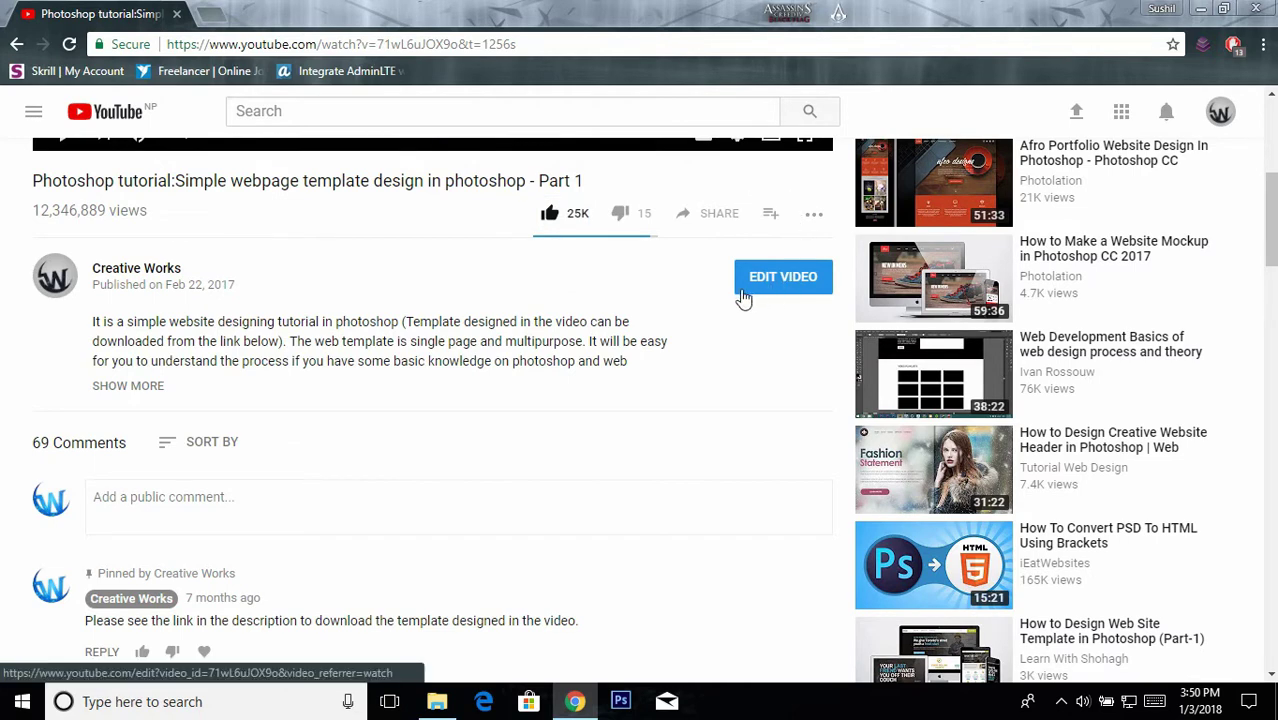
Bring the video and its edited counts into view together and launch the screen snipping program by searching Windows for "snip"
scroll(742, 296, up, 3)
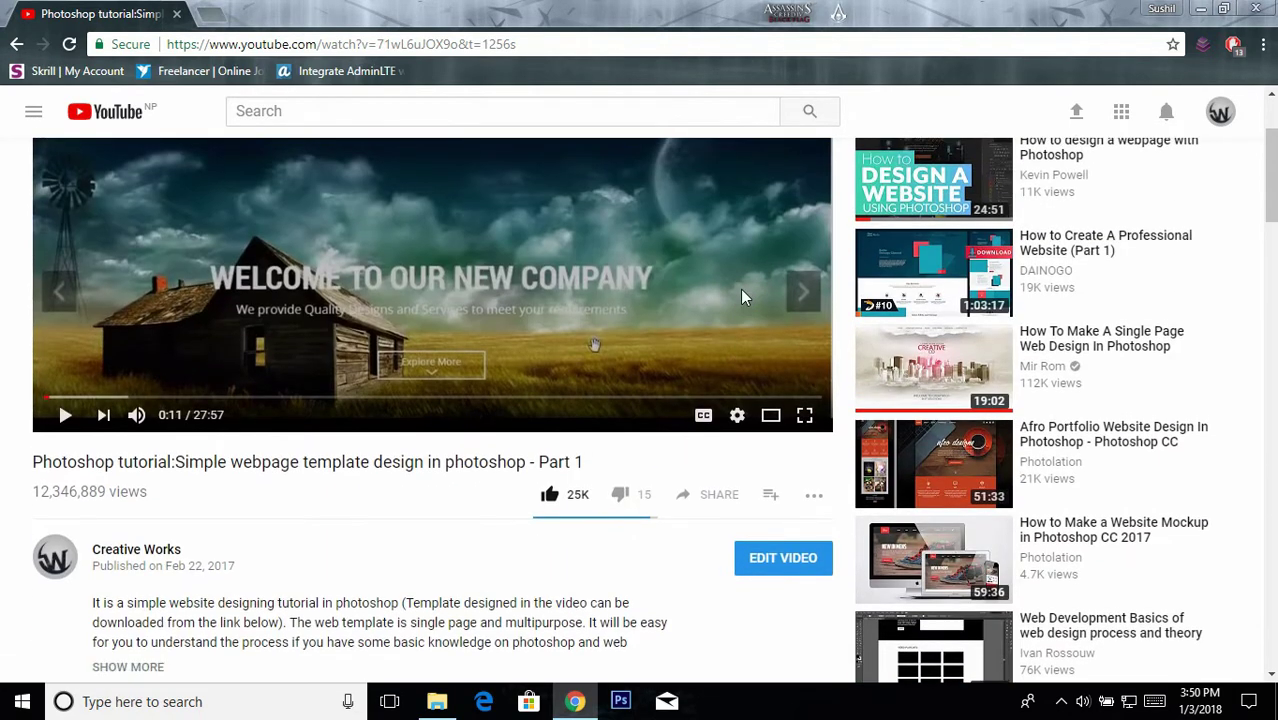
drag(1271, 196, 1272, 186)
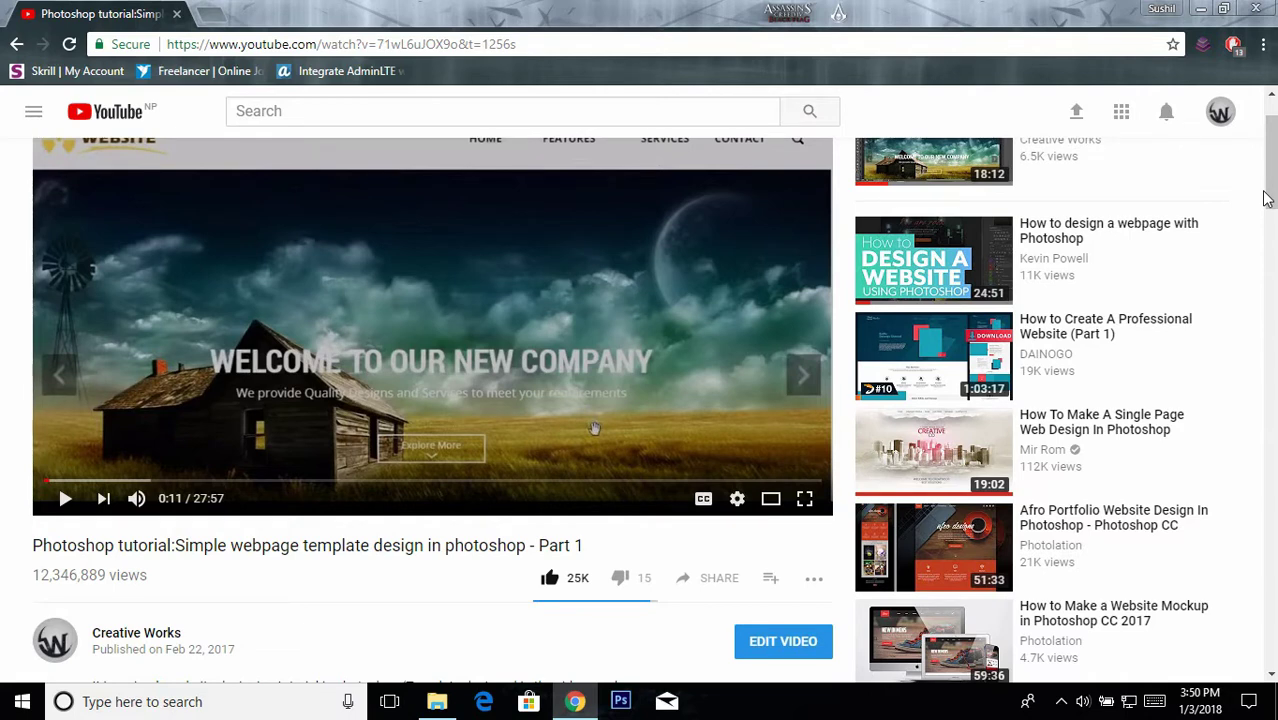
click(22, 701)
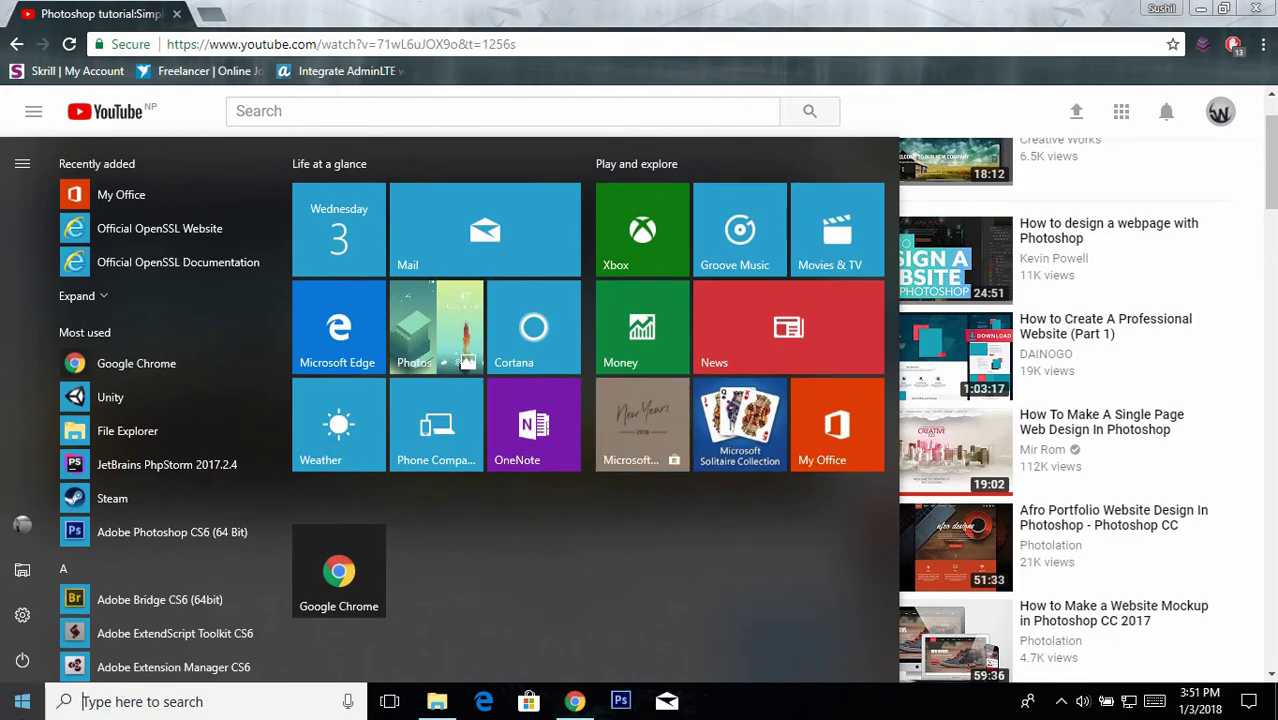
text(snip)
key(Return)
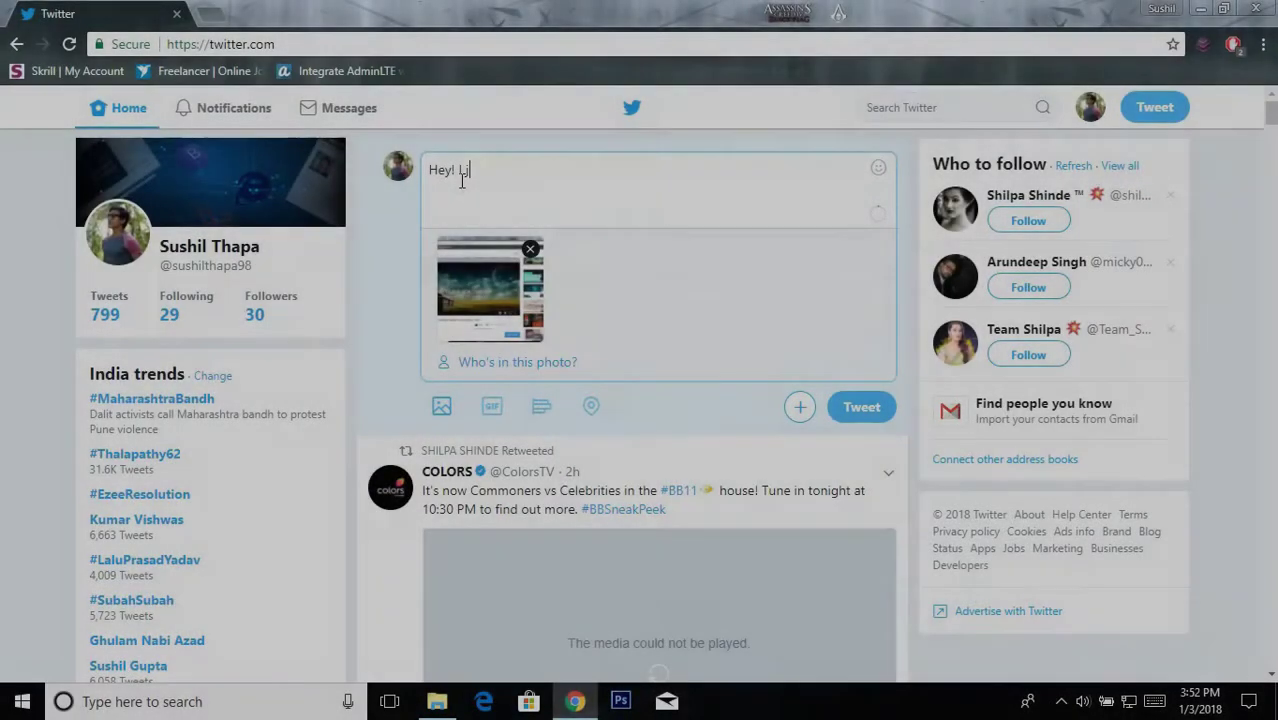
Complete the tweet accompanying the attached screenshot so it reads "Hey! I just got 12 Million views in my video!"
text(just got 12 Million )
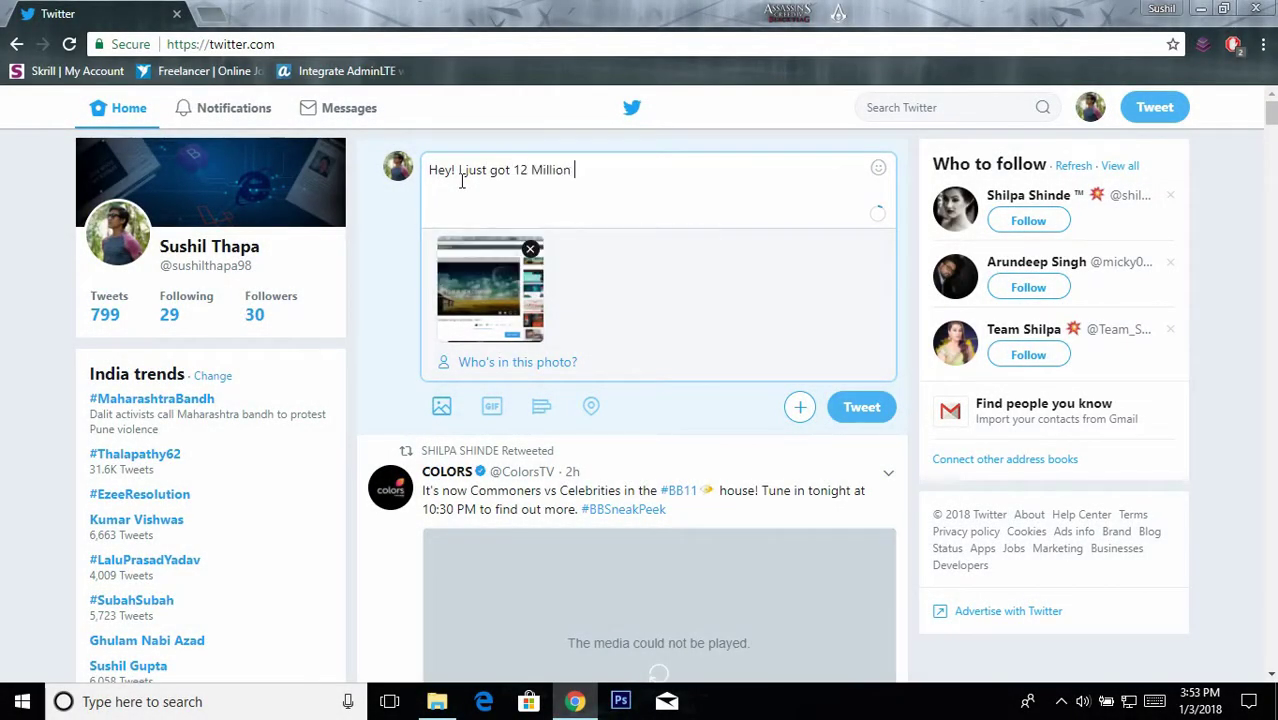
text(views in my video!)
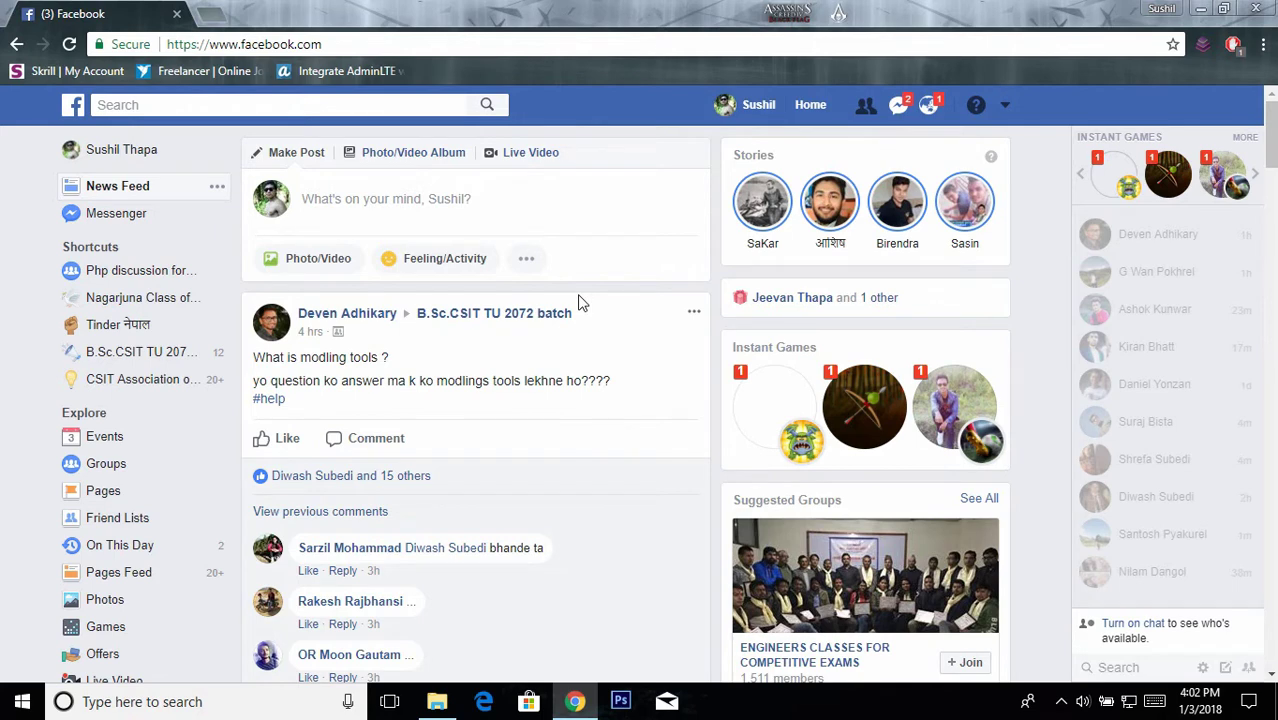
Open Facebook's friend requests list, inspect the pending request, and select and collapse its enclosing fbRequestList div in the element tree
click(865, 108)
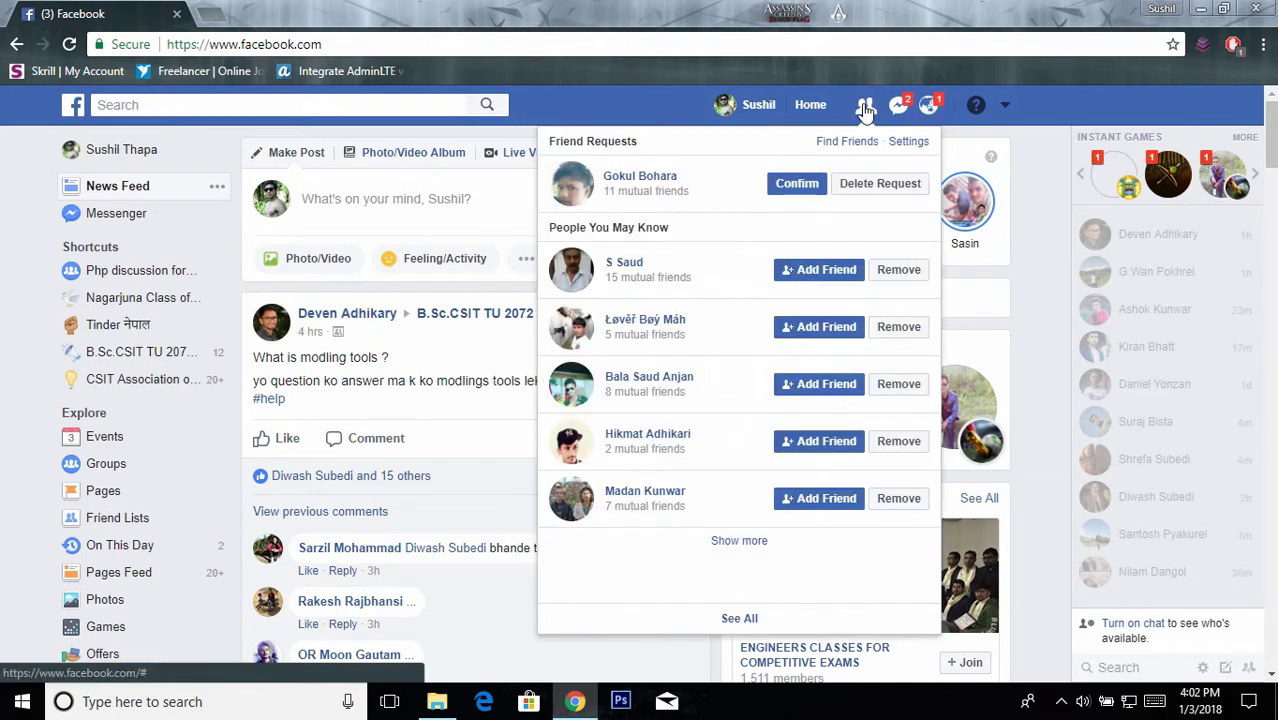
right_click(728, 179)
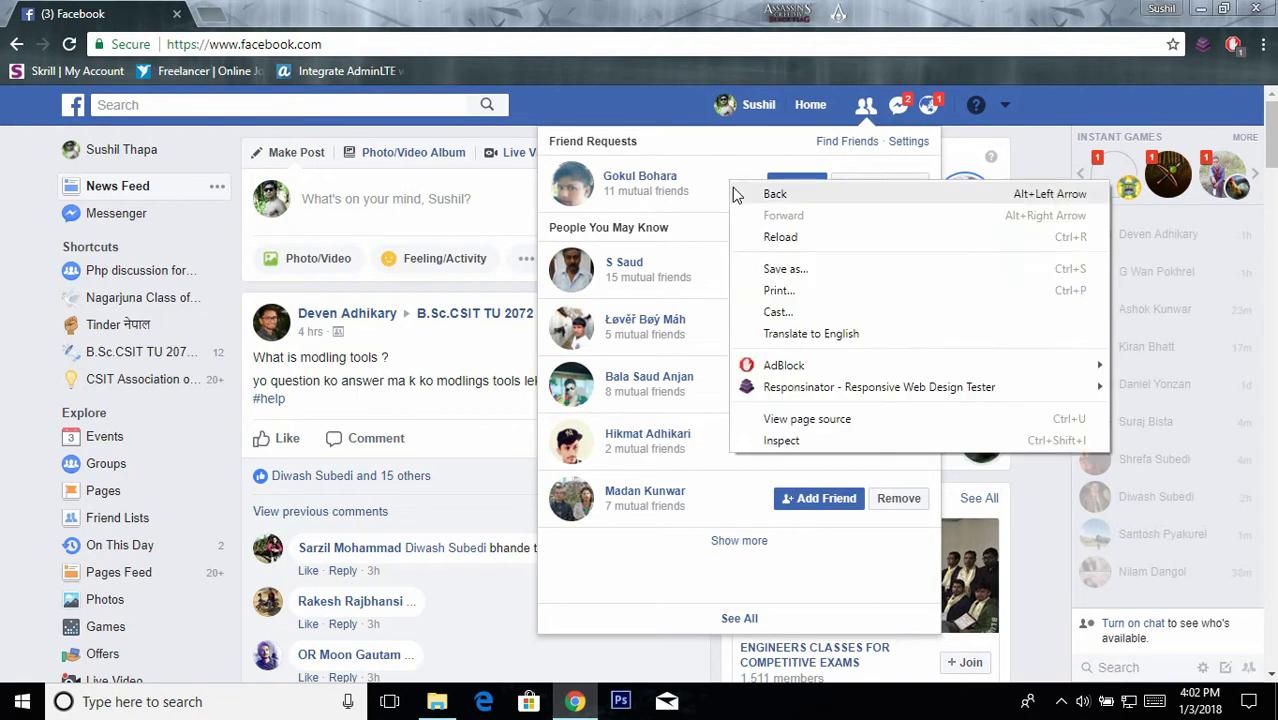
click(787, 442)
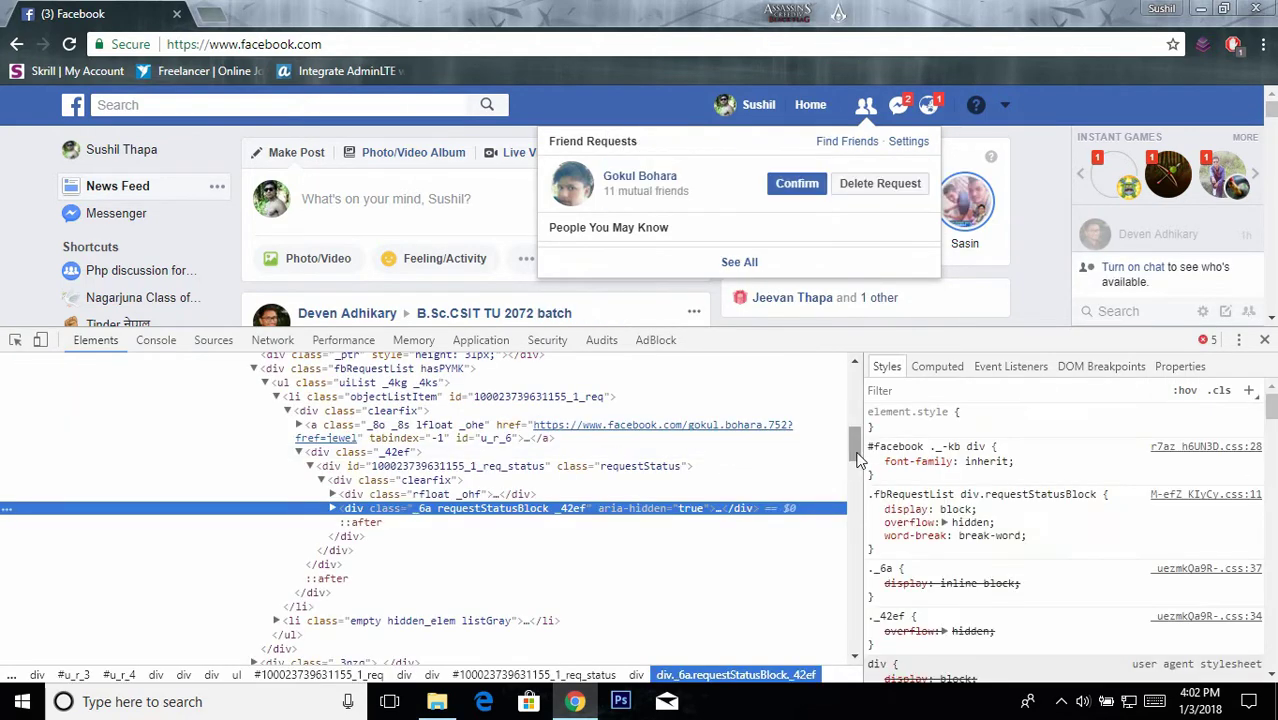
click(855, 455)
drag(855, 455, 855, 451)
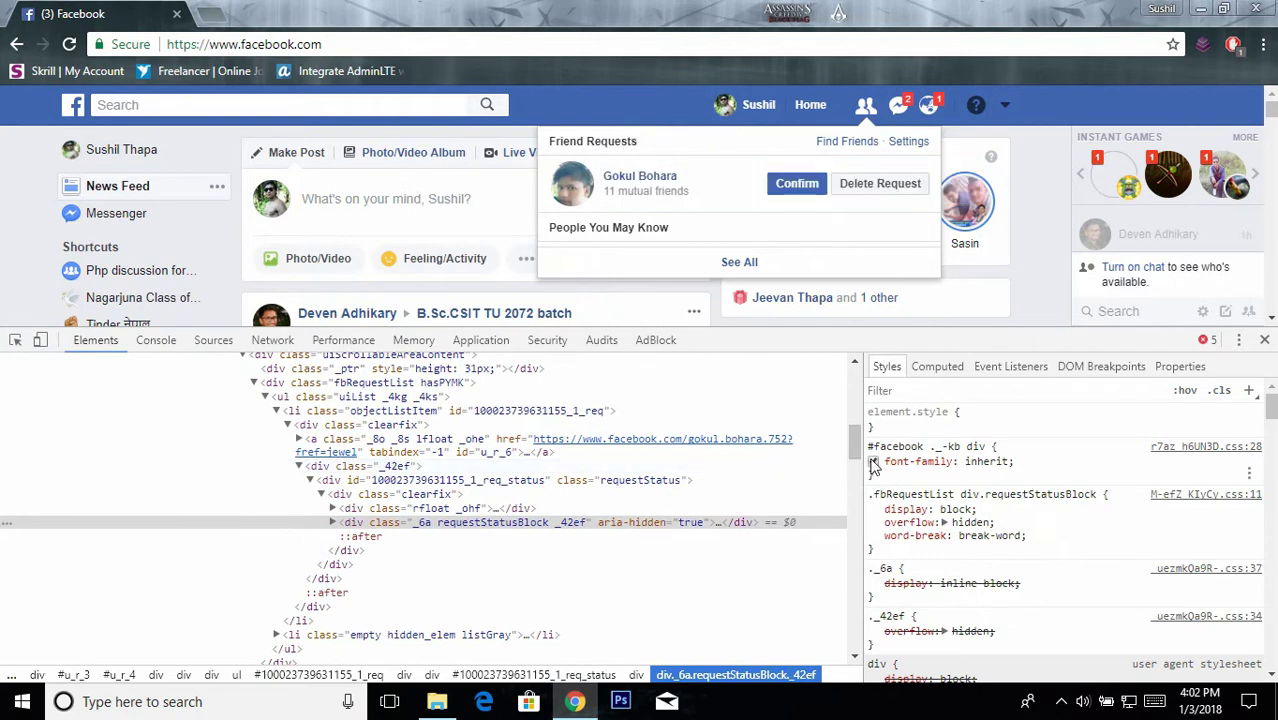
click(312, 384)
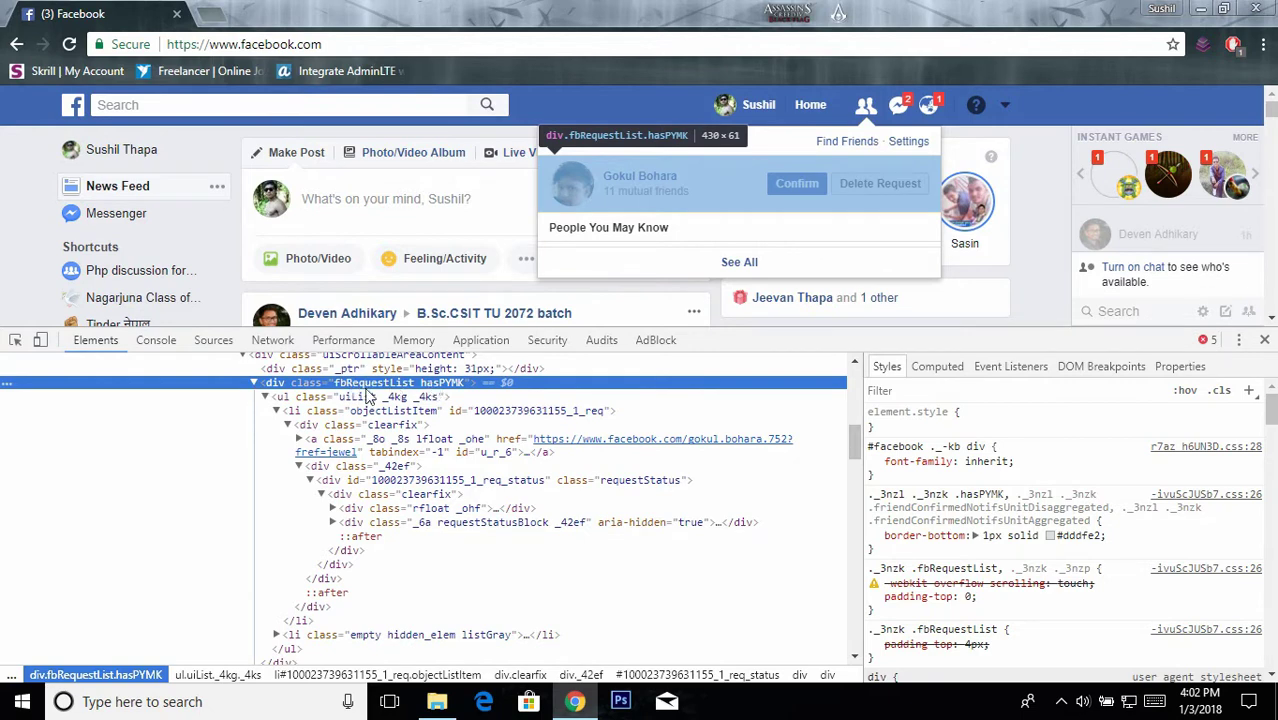
click(254, 383)
Edit the fbRequestList div as HTML, add three duplicates of its entire markup, and close the developer tools
right_click(323, 392)
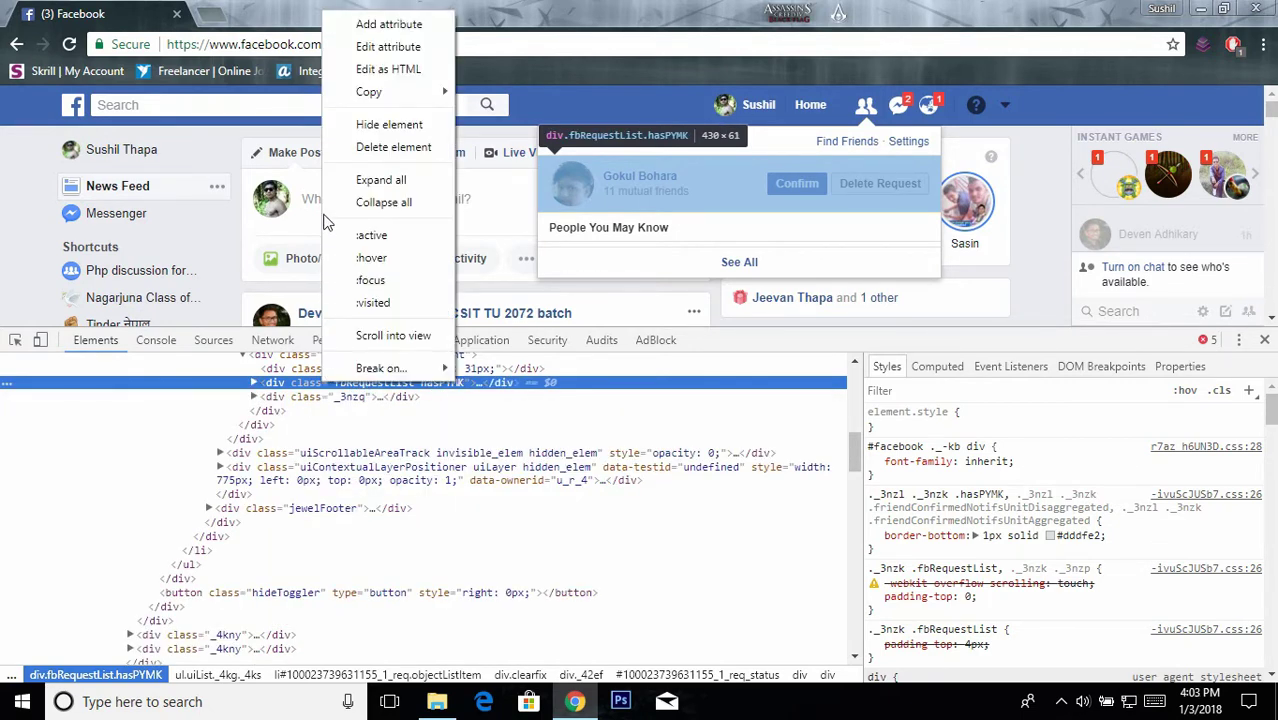
click(367, 72)
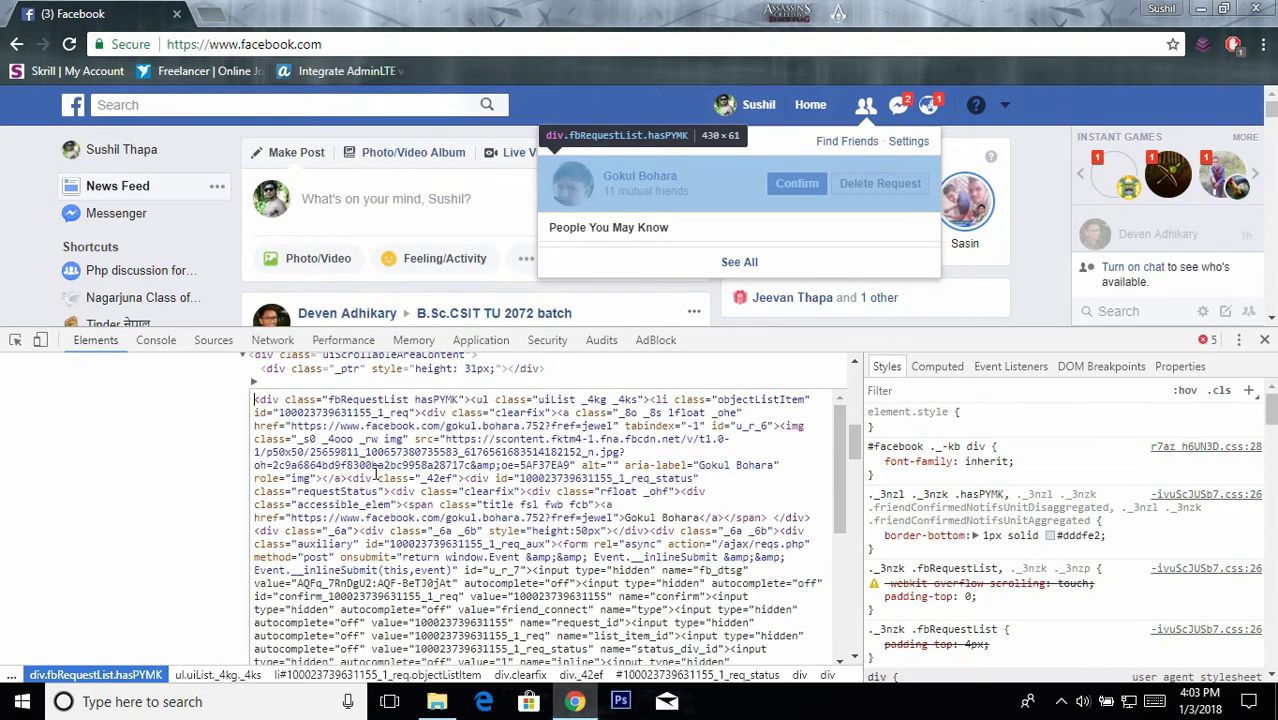
key(ctrl+a)
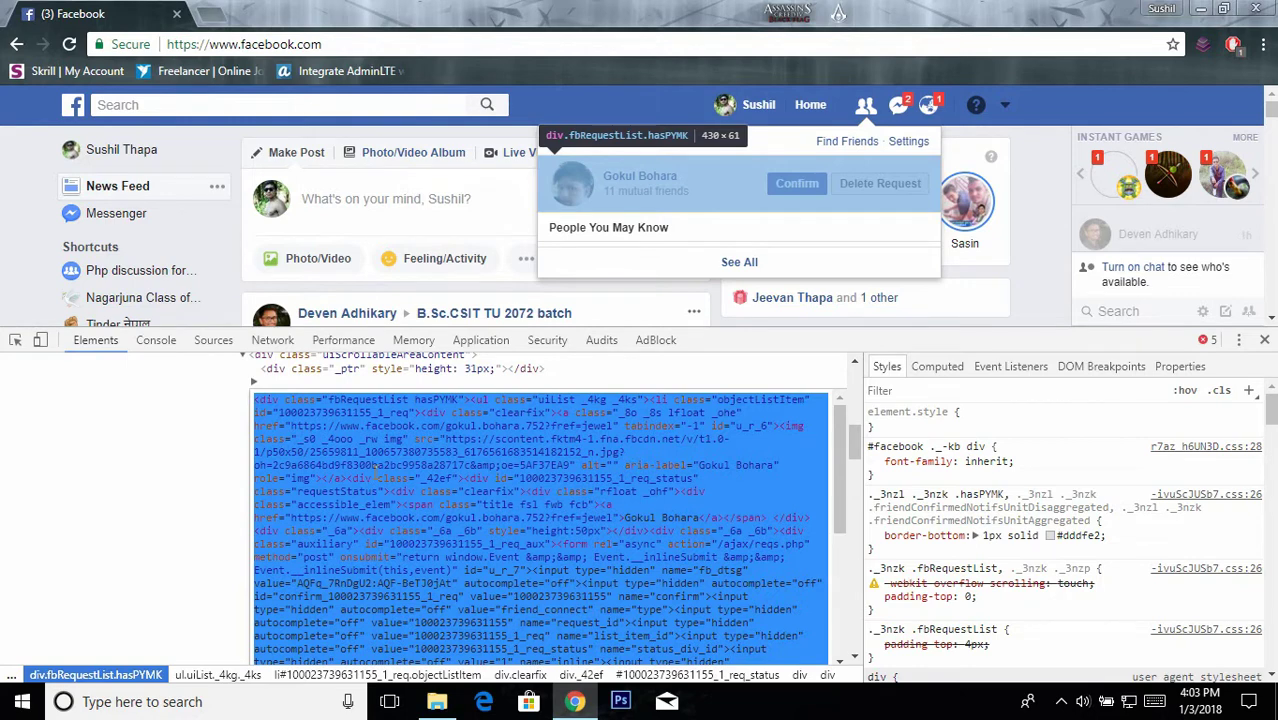
key(Right)
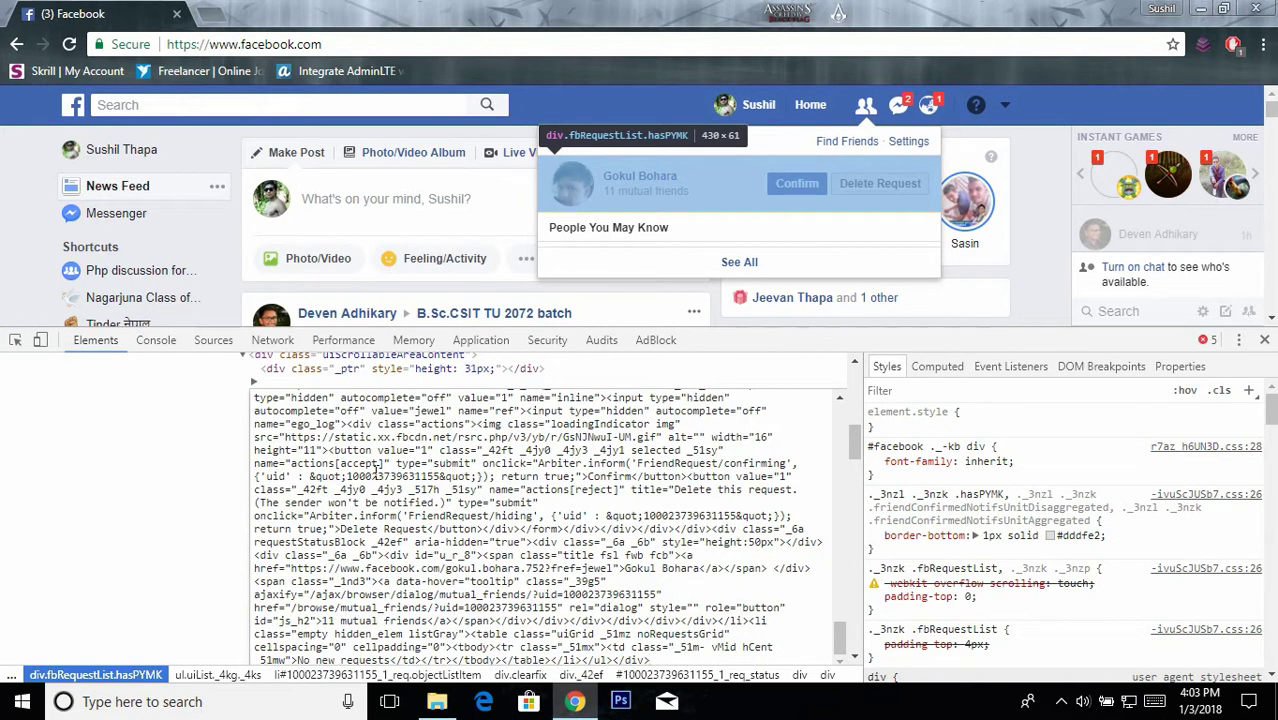
click(393, 376)
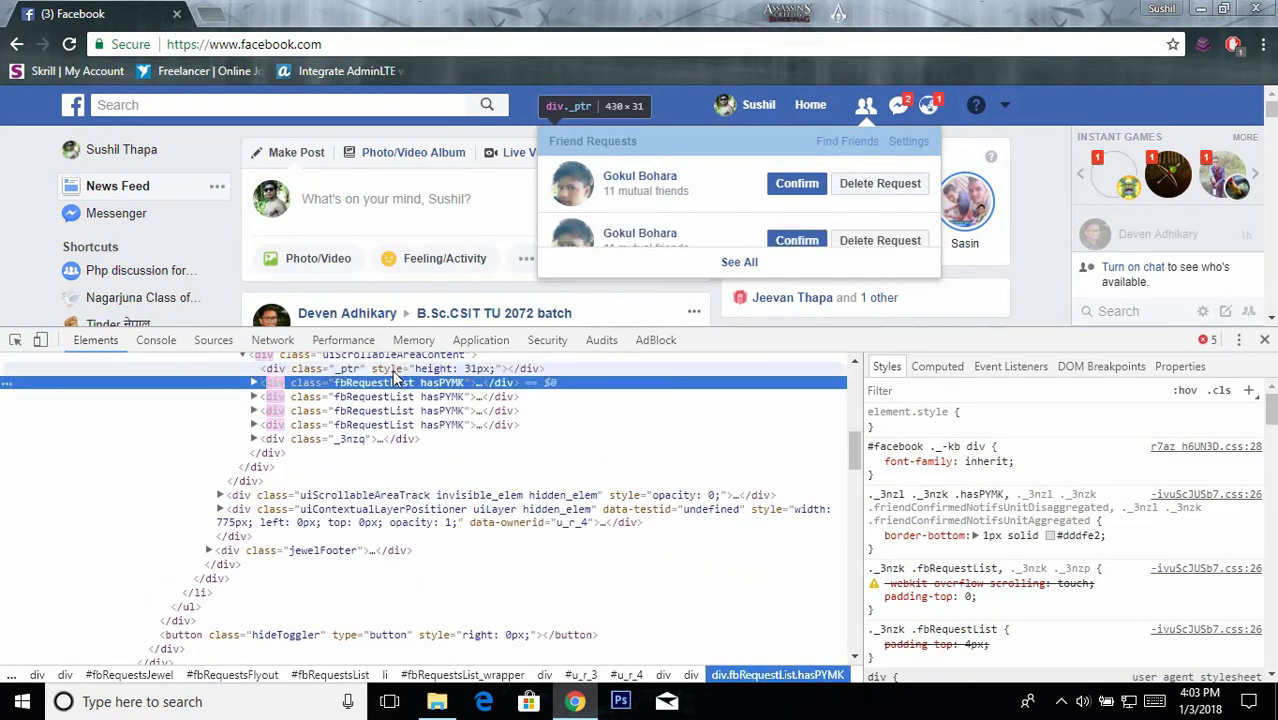
click(1264, 340)
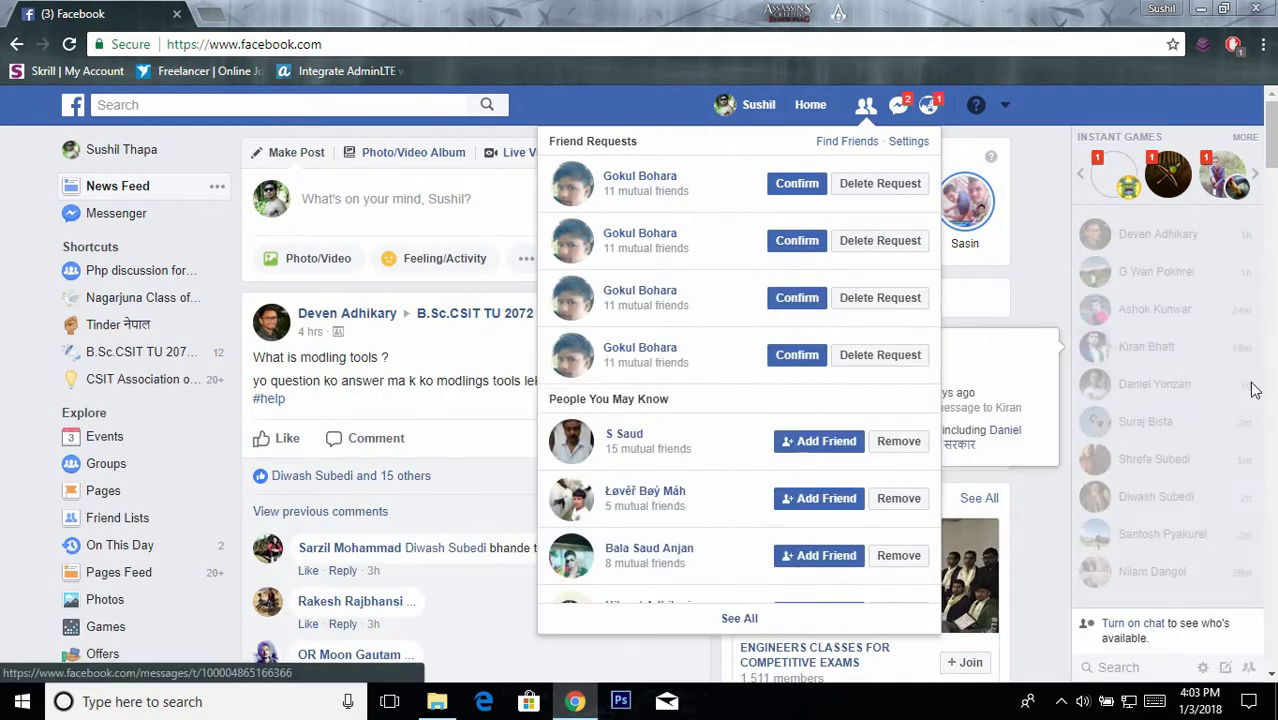
Inspect the name on the first friend request and change its text to "Rajesh Hamal"
right_click(654, 179)
click(725, 373)
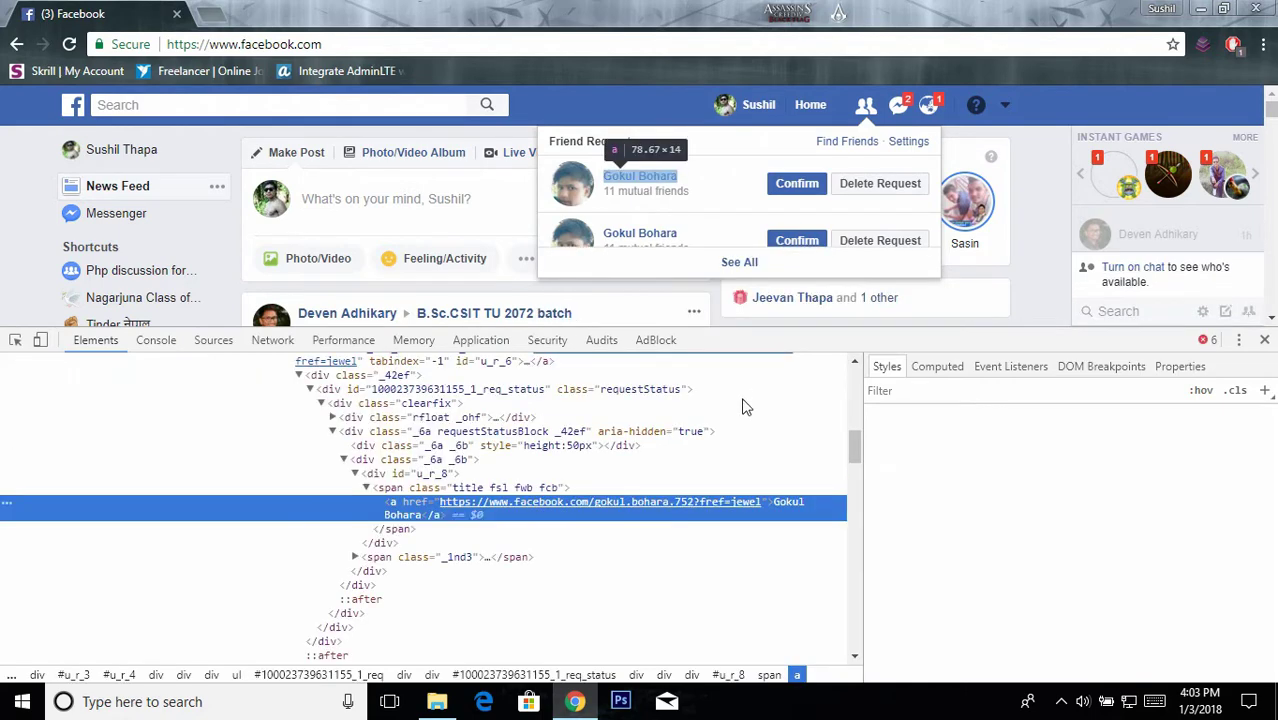
double_click(785, 503)
key(BackSpace)
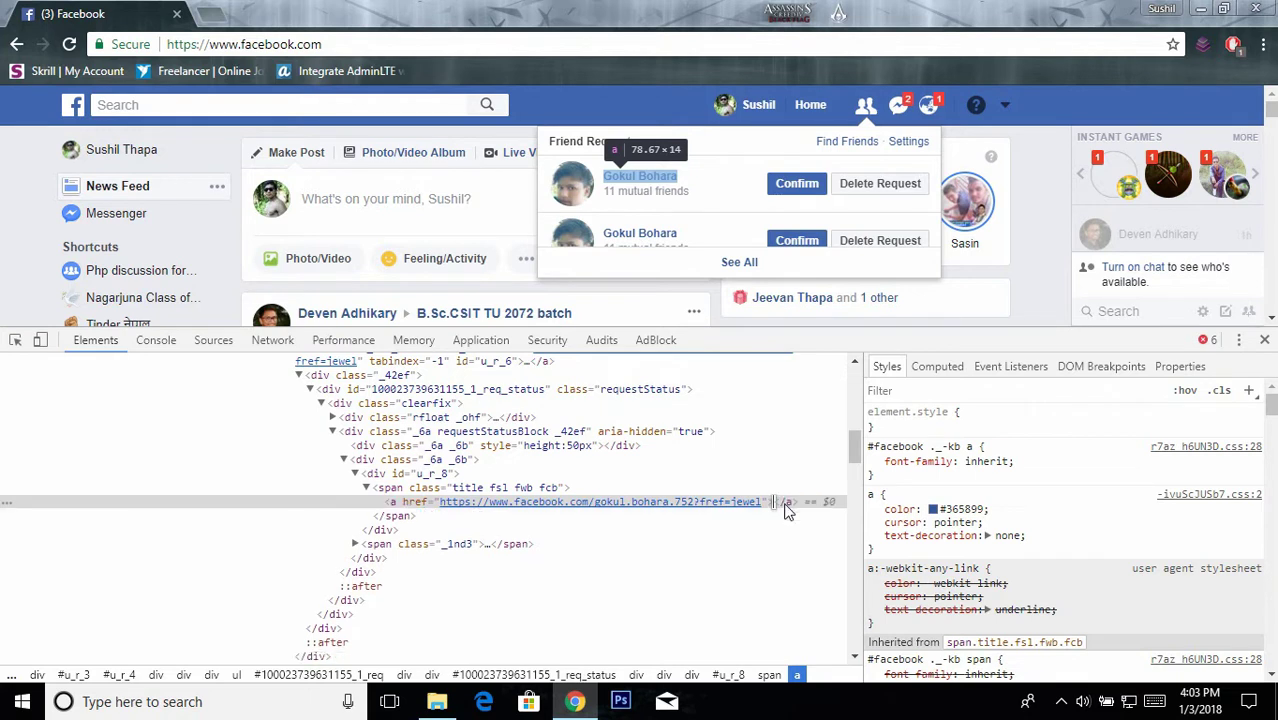
text(Rajesh Hamal)
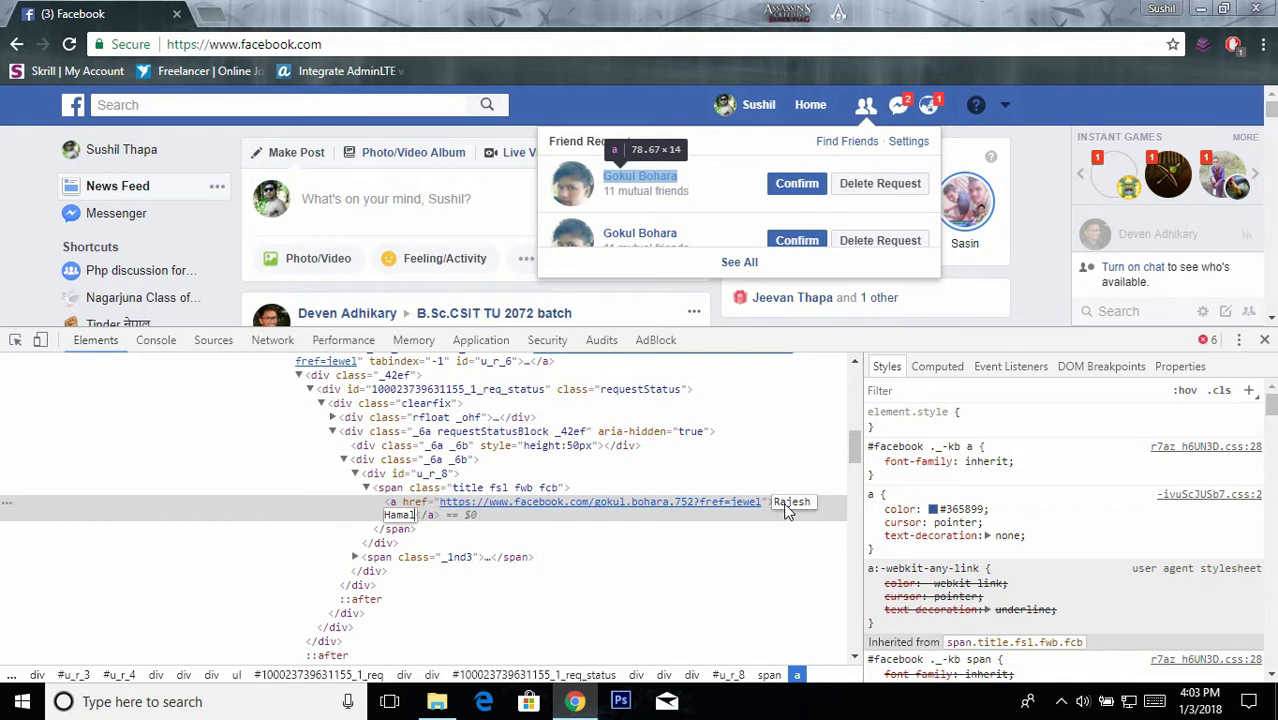
click(764, 492)
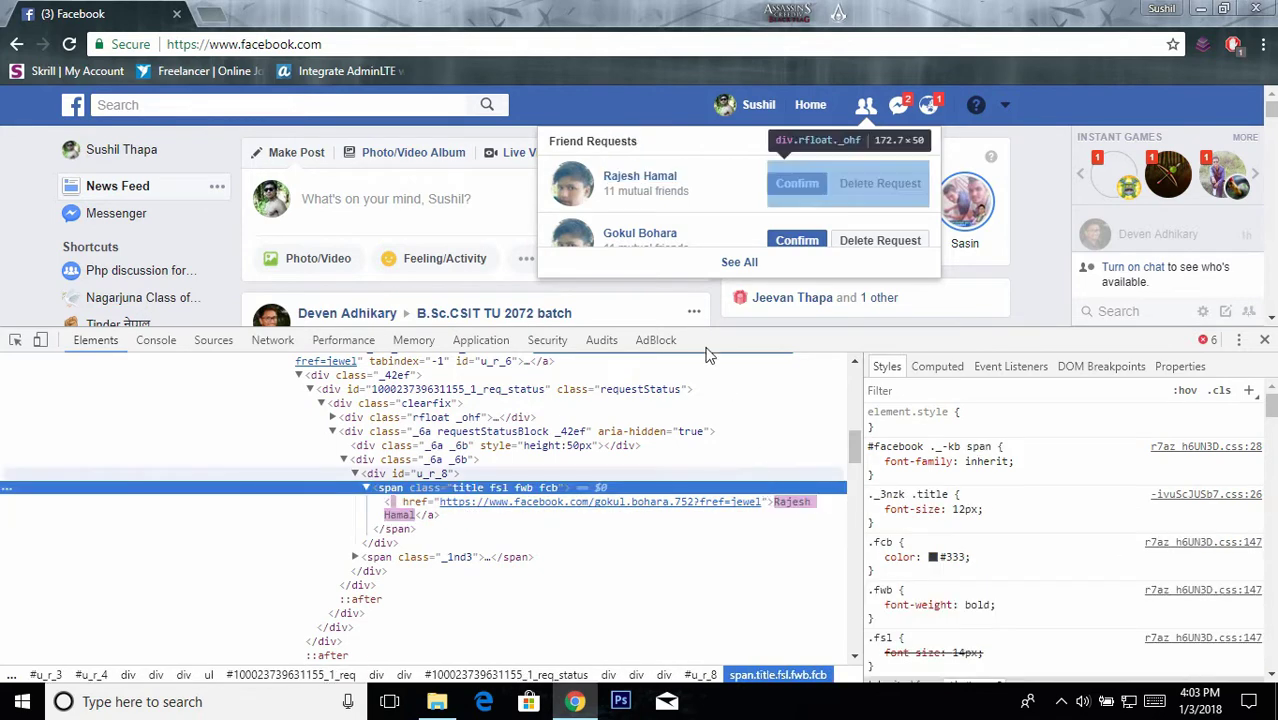
Inspect the second friend request's name and replace its text with "Salman Khan"
right_click(641, 240)
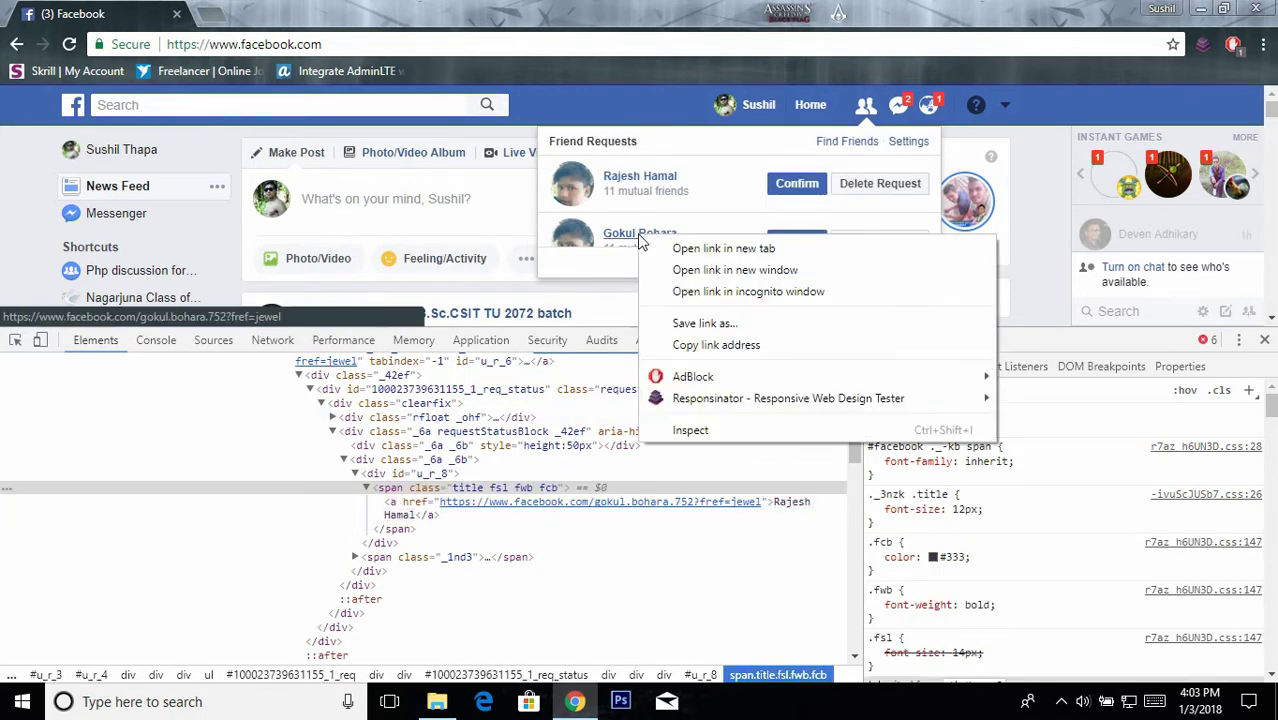
click(708, 430)
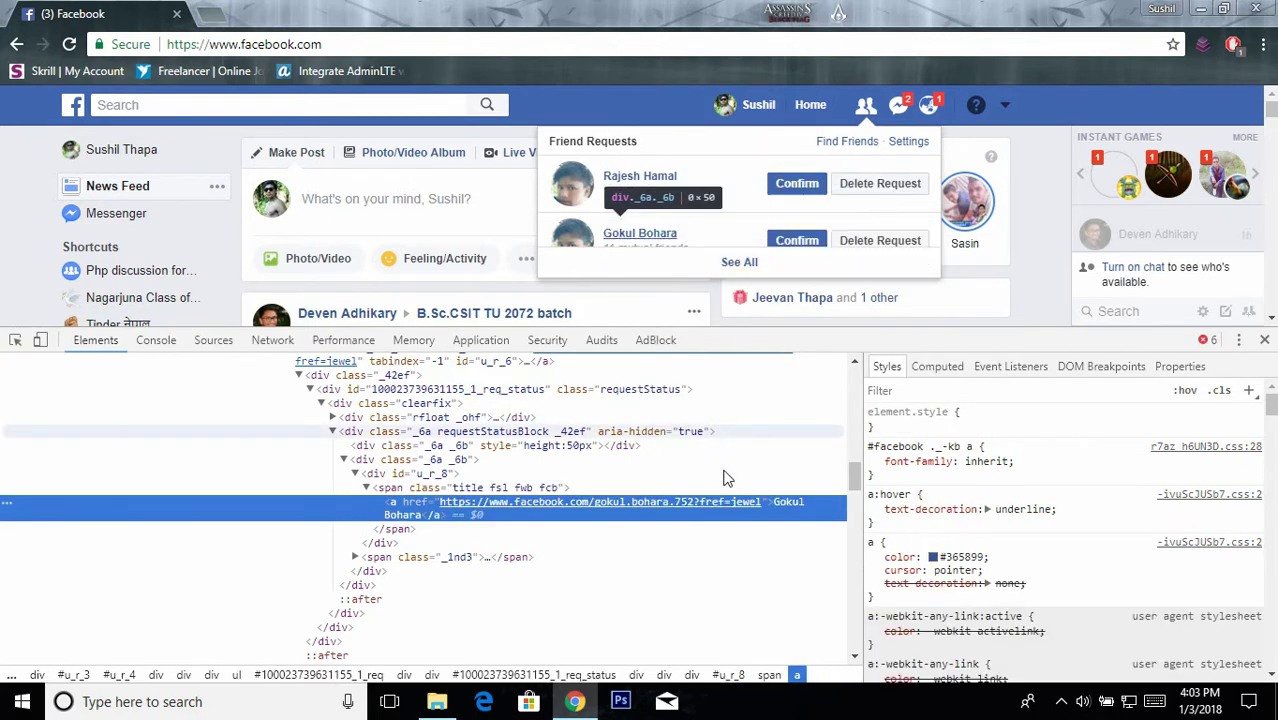
double_click(787, 502)
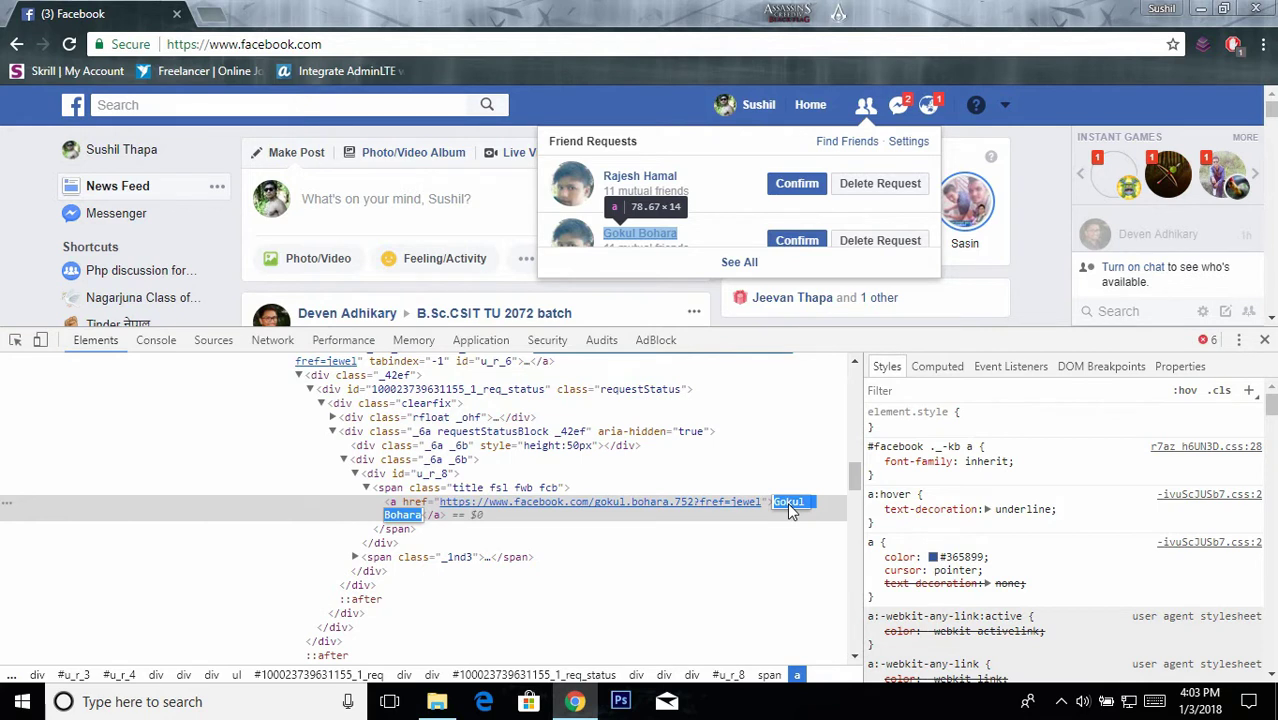
text(Sa)
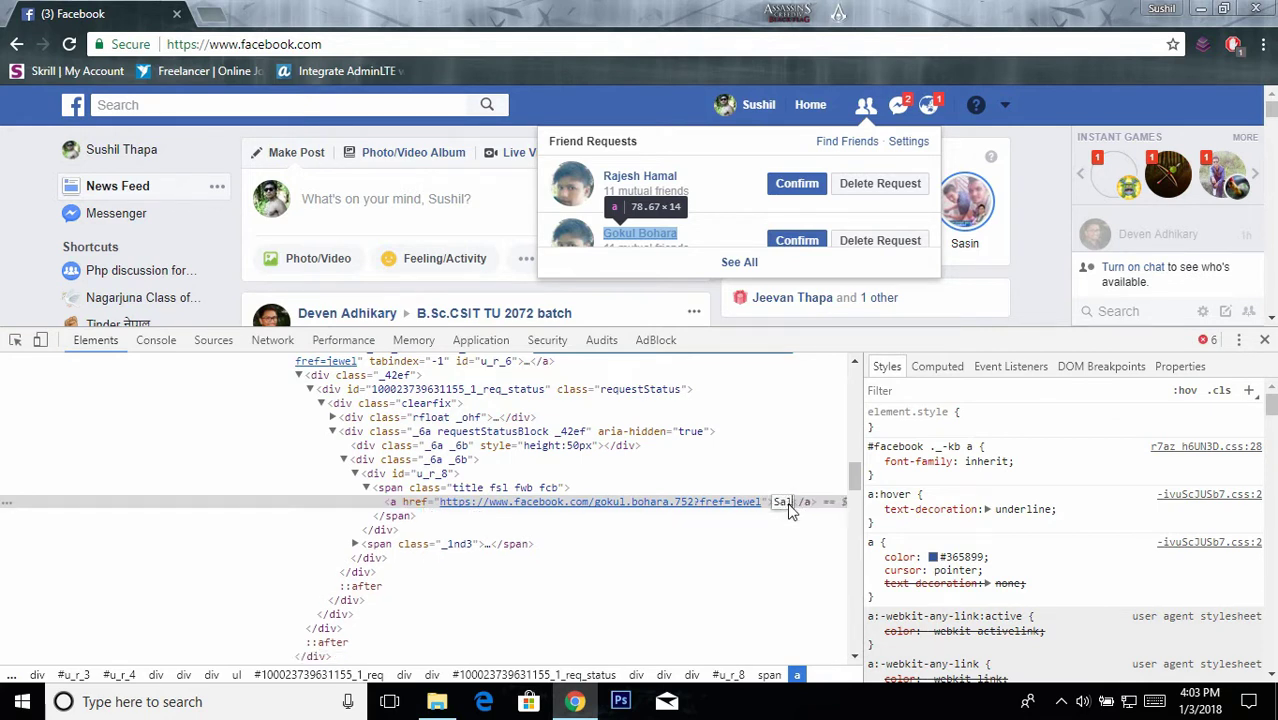
text(lman Khan)
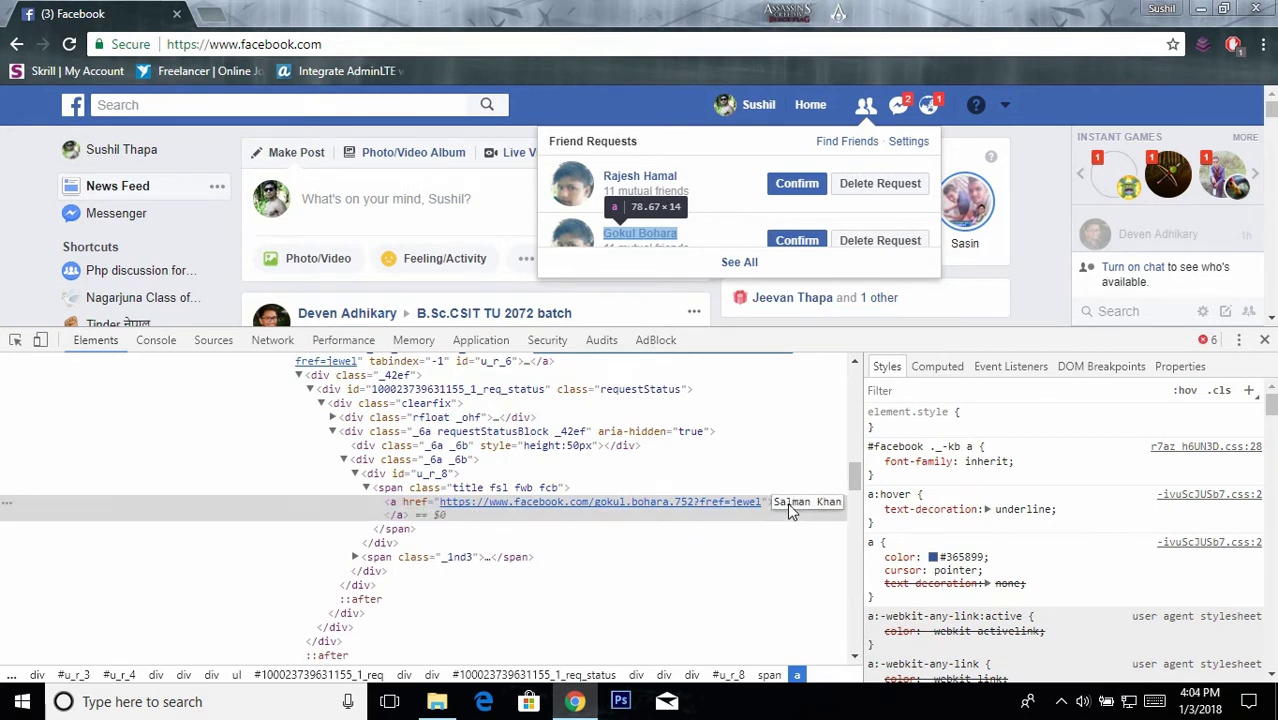
key(Return)
Enlarge the page view above the developer tools and change the third friend request's name to "Katrina Kaif"
drag(648, 329, 648, 421)
scroll(800, 593, down, 1)
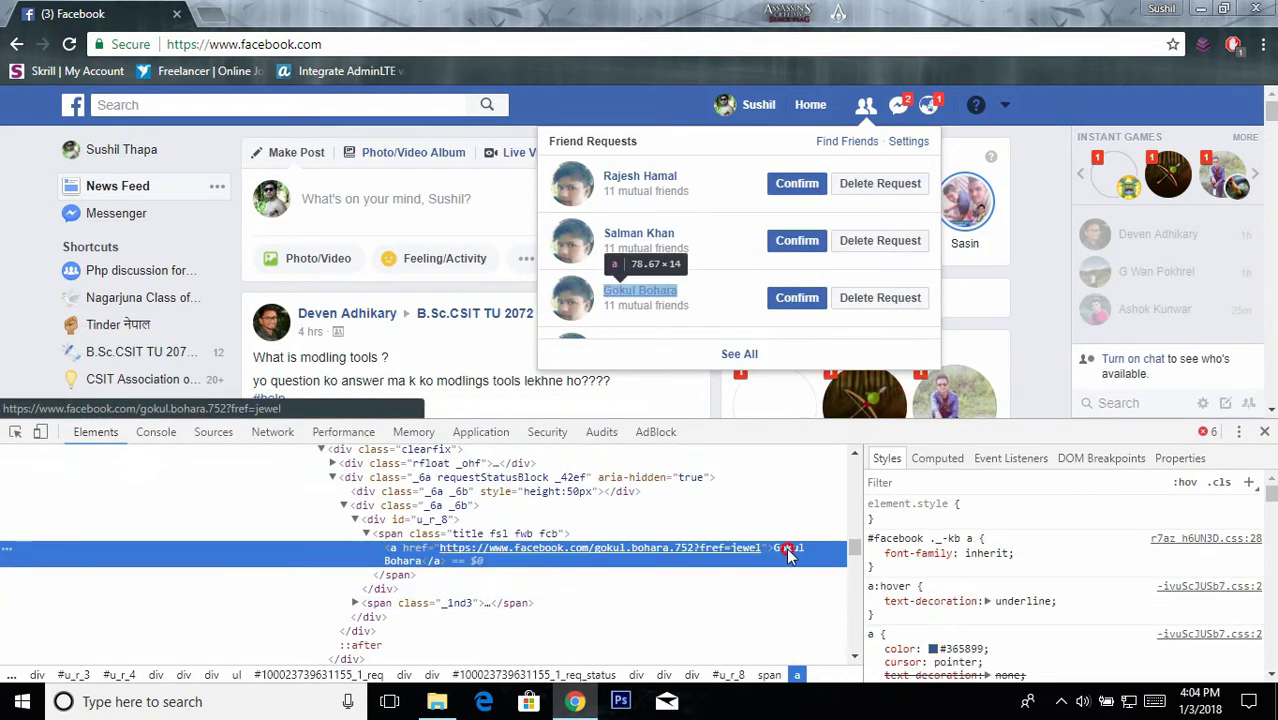
double_click(786, 547)
text(Katrina Kaif)
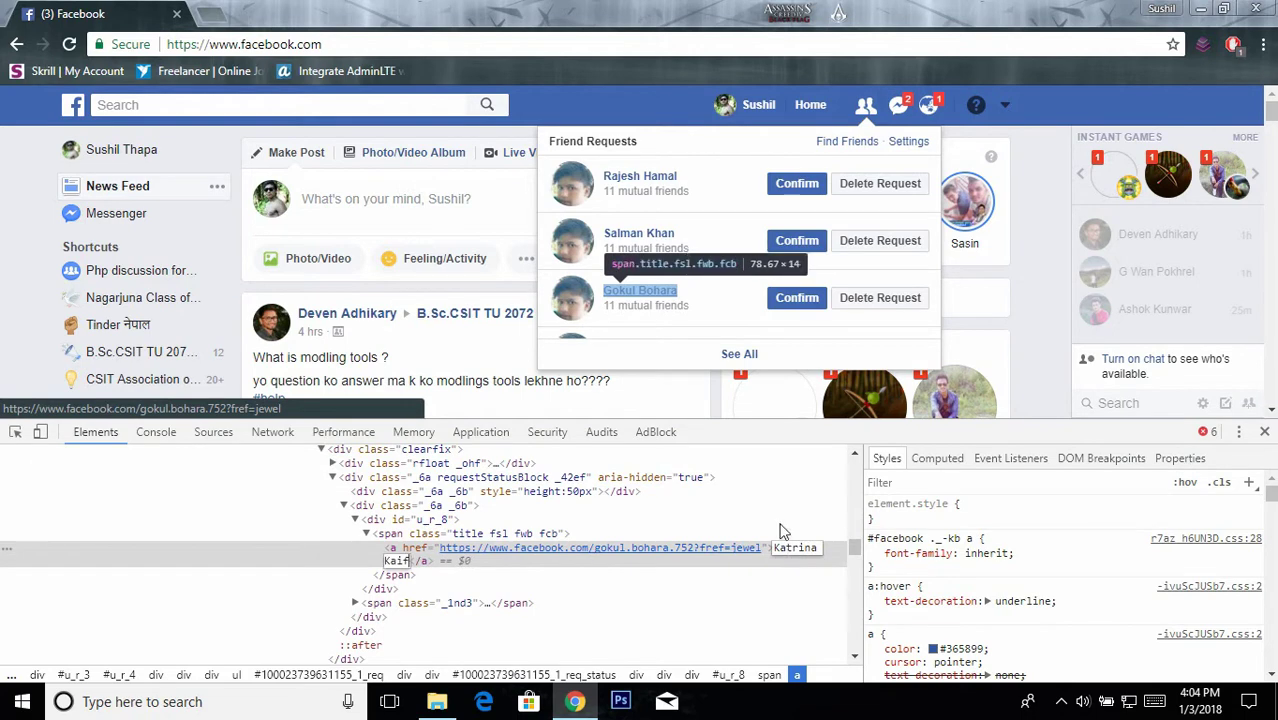
key(Return)
Enlarge the page view further, inspect the fourth friend request's name and change it to "John Cena"
drag(796, 421, 796, 460)
right_click(655, 349)
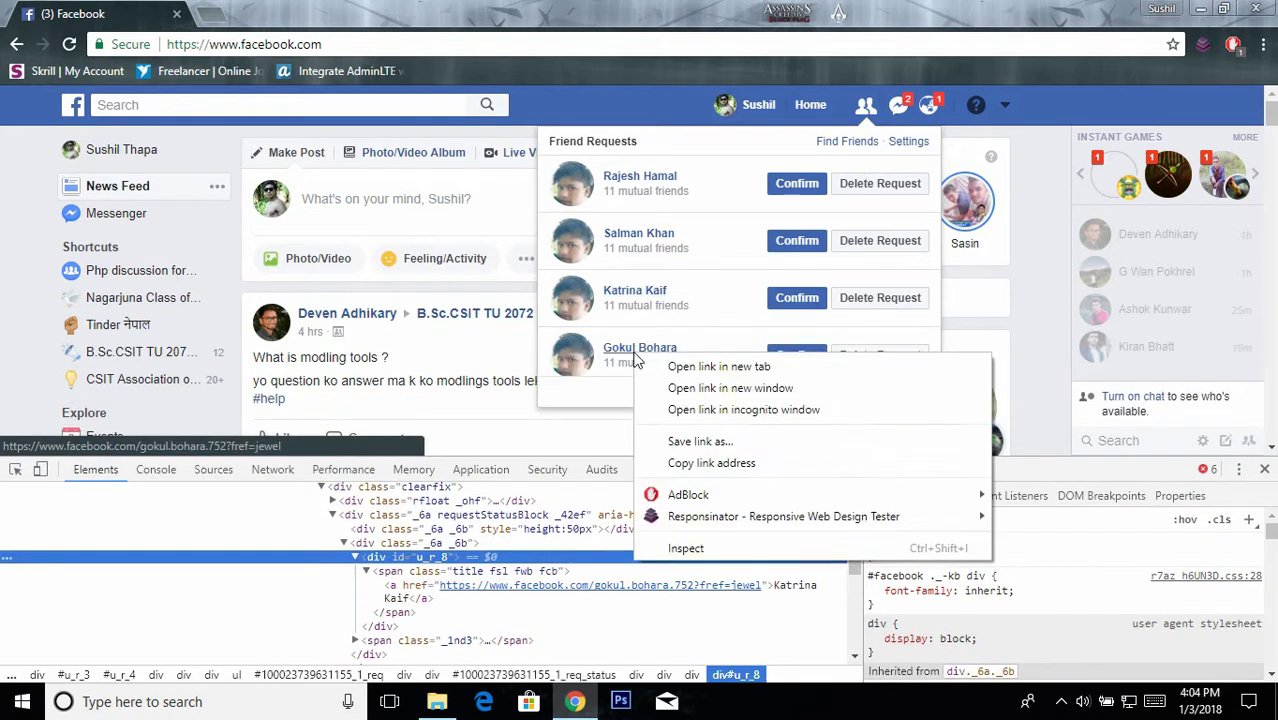
click(680, 545)
double_click(786, 566)
key(BackSpace)
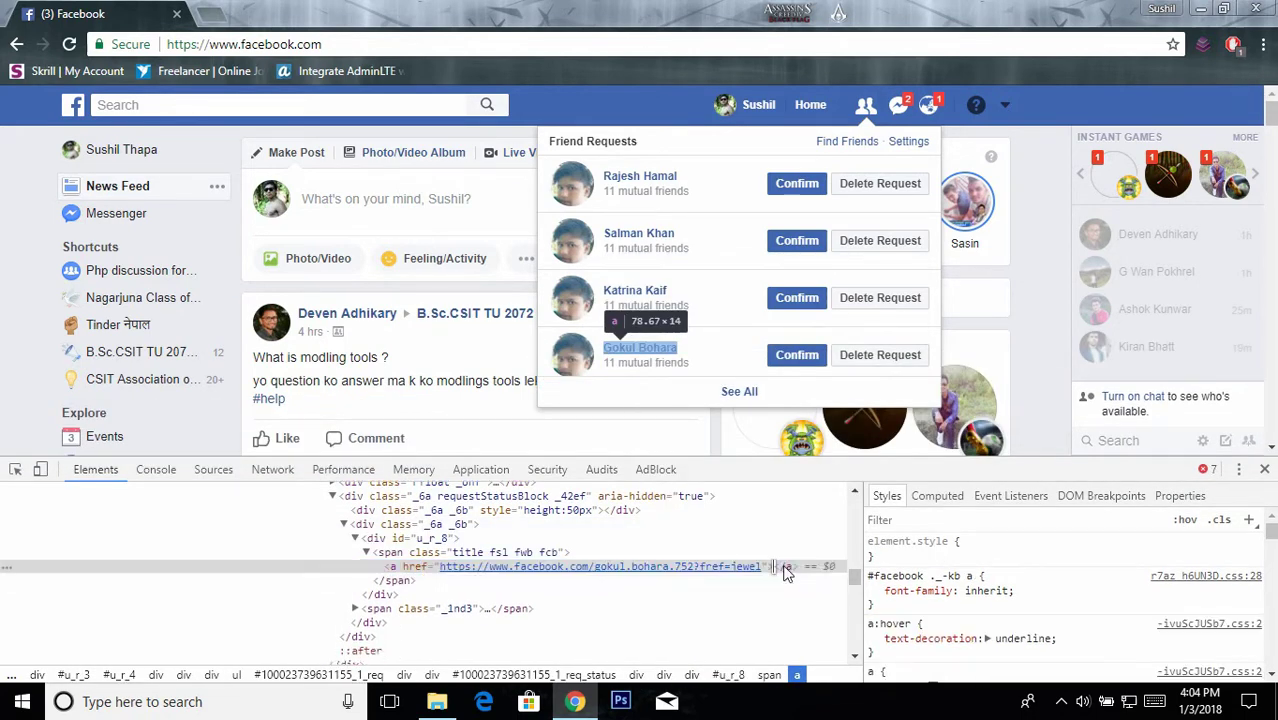
text(John Cena)
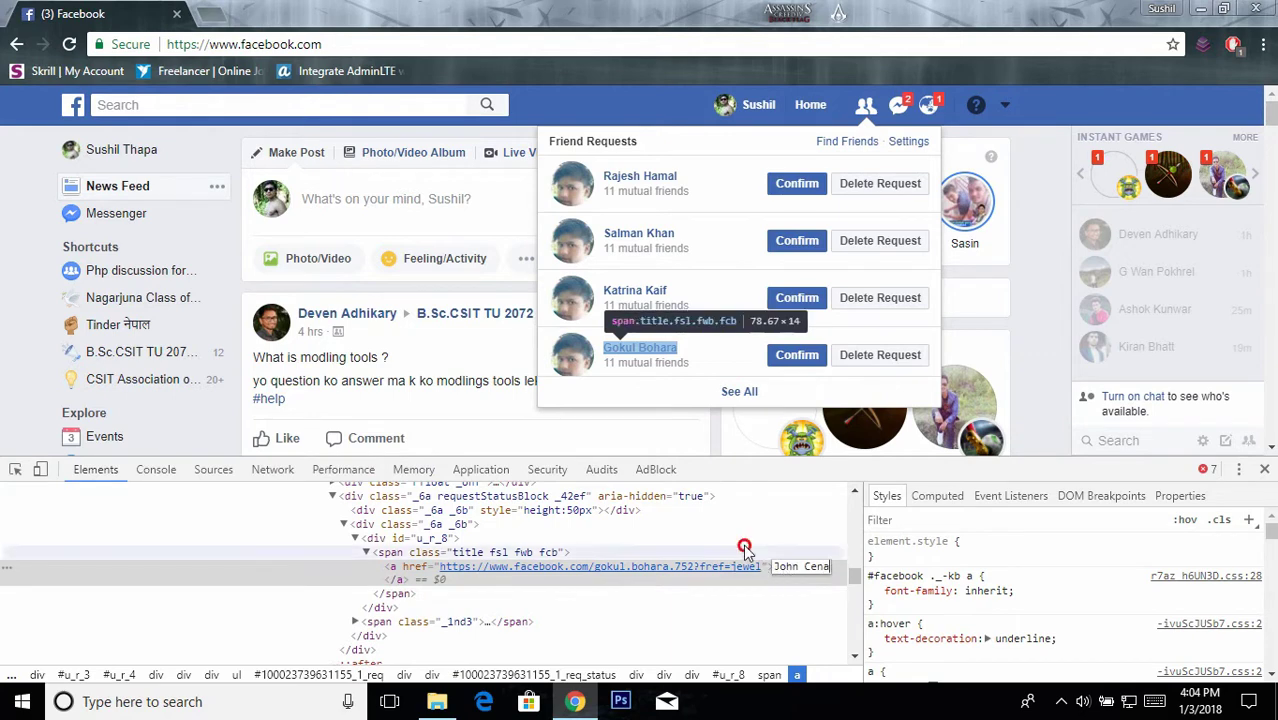
click(748, 550)
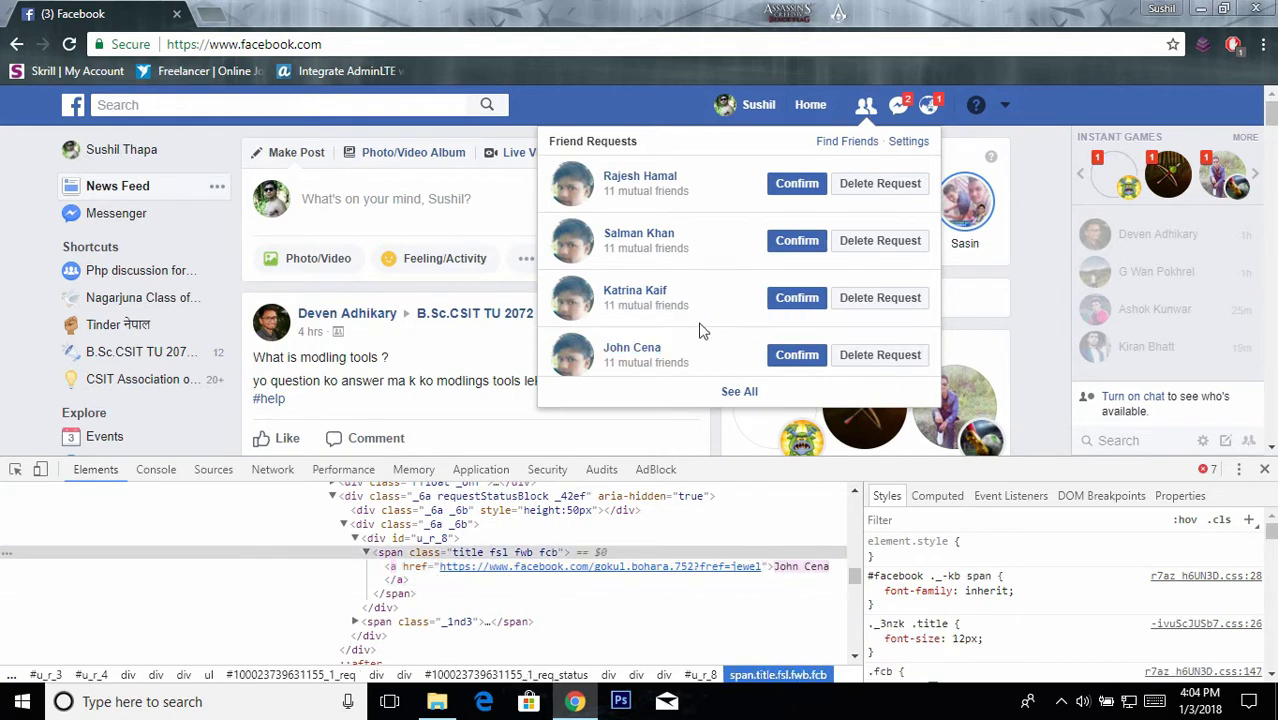
Change the mutual friends text under Salman Khan's request to "13 mutual friends" and close the developer tools
right_click(612, 255)
key(Escape)
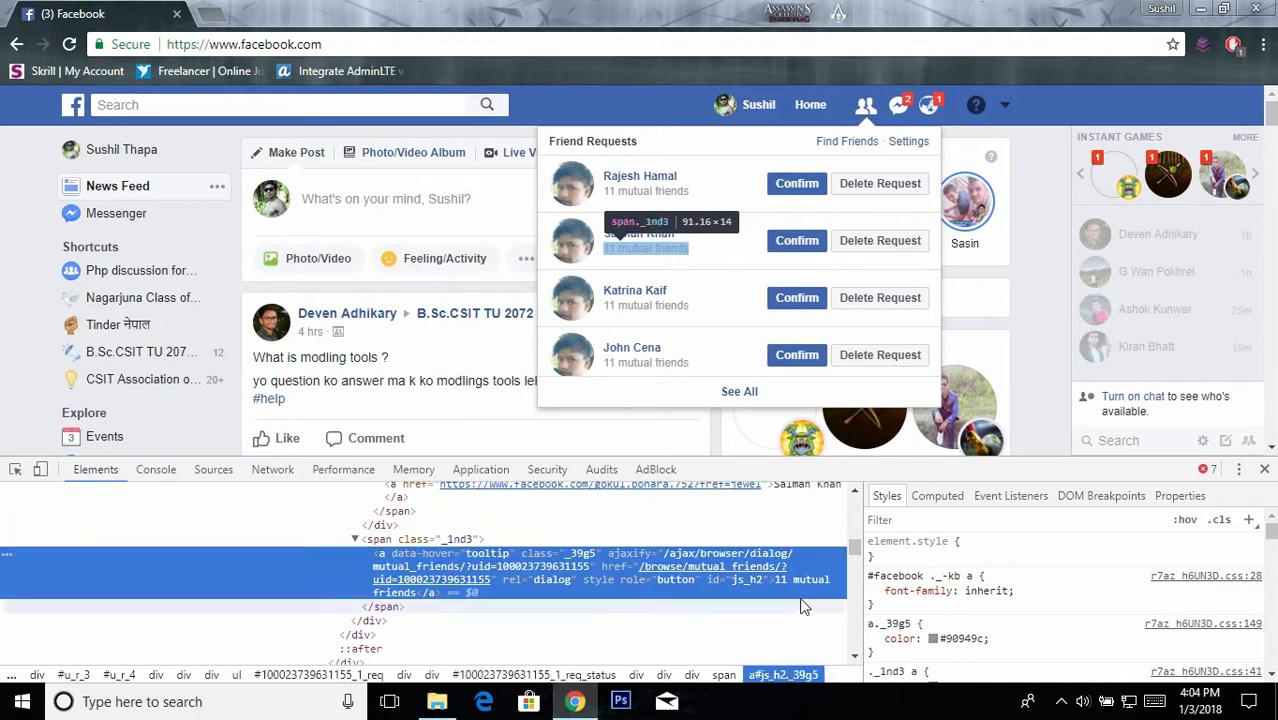
double_click(783, 582)
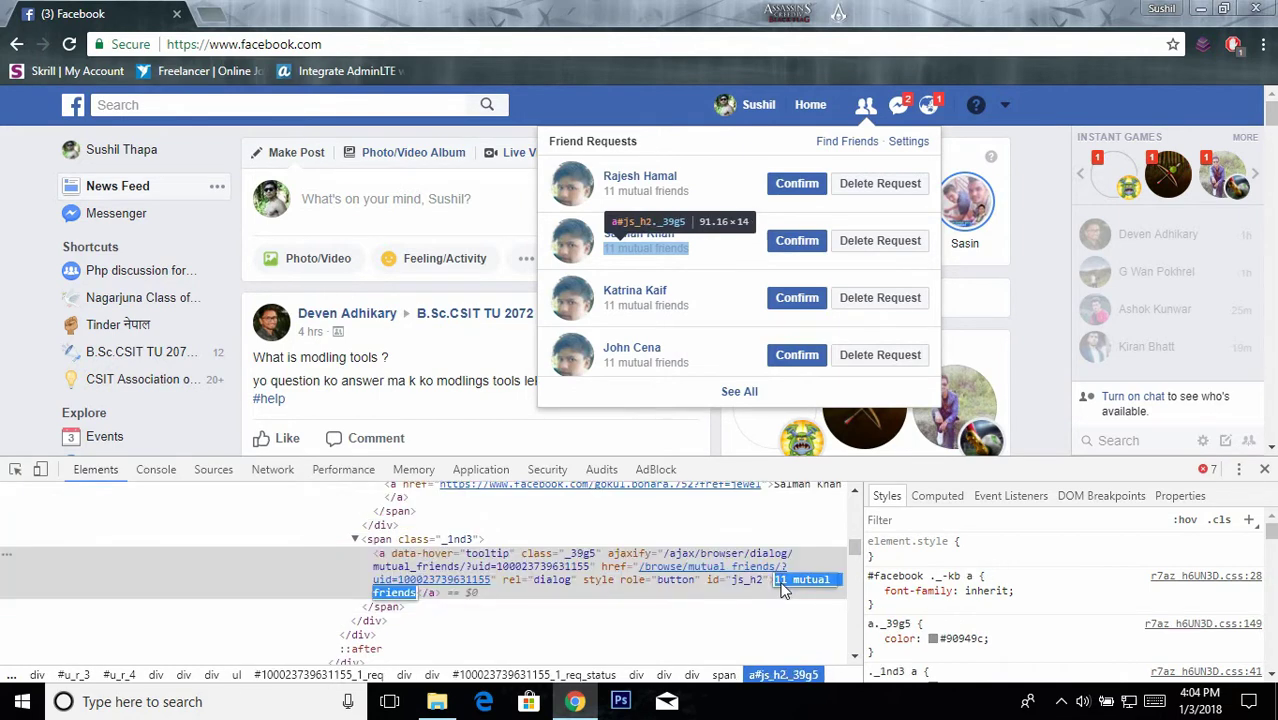
click(785, 590)
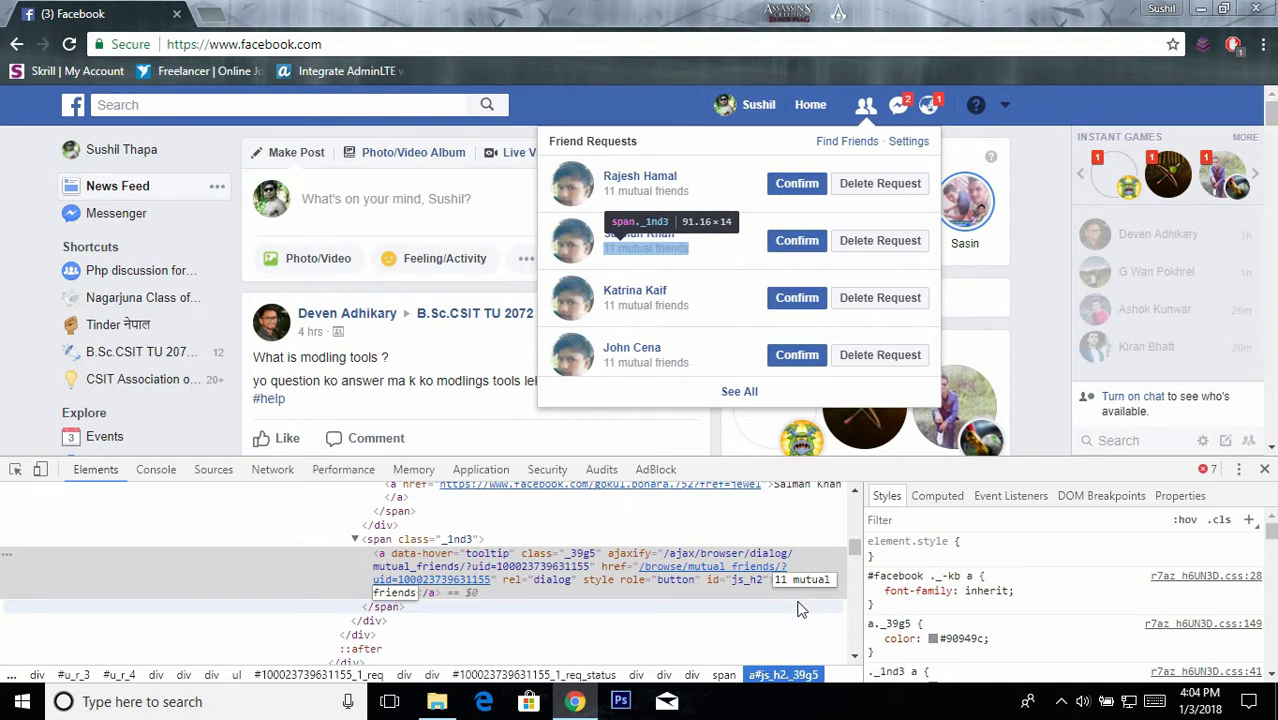
key(BackSpace)
text(3)
click(822, 552)
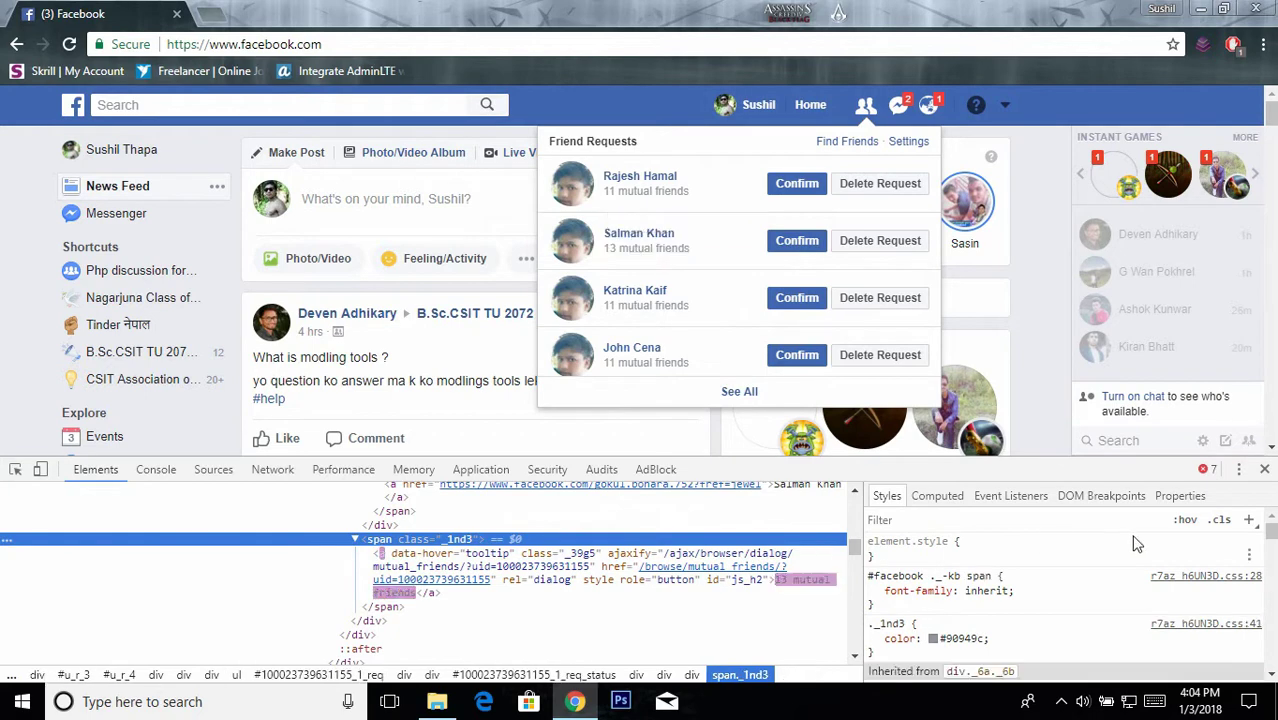
click(1264, 469)
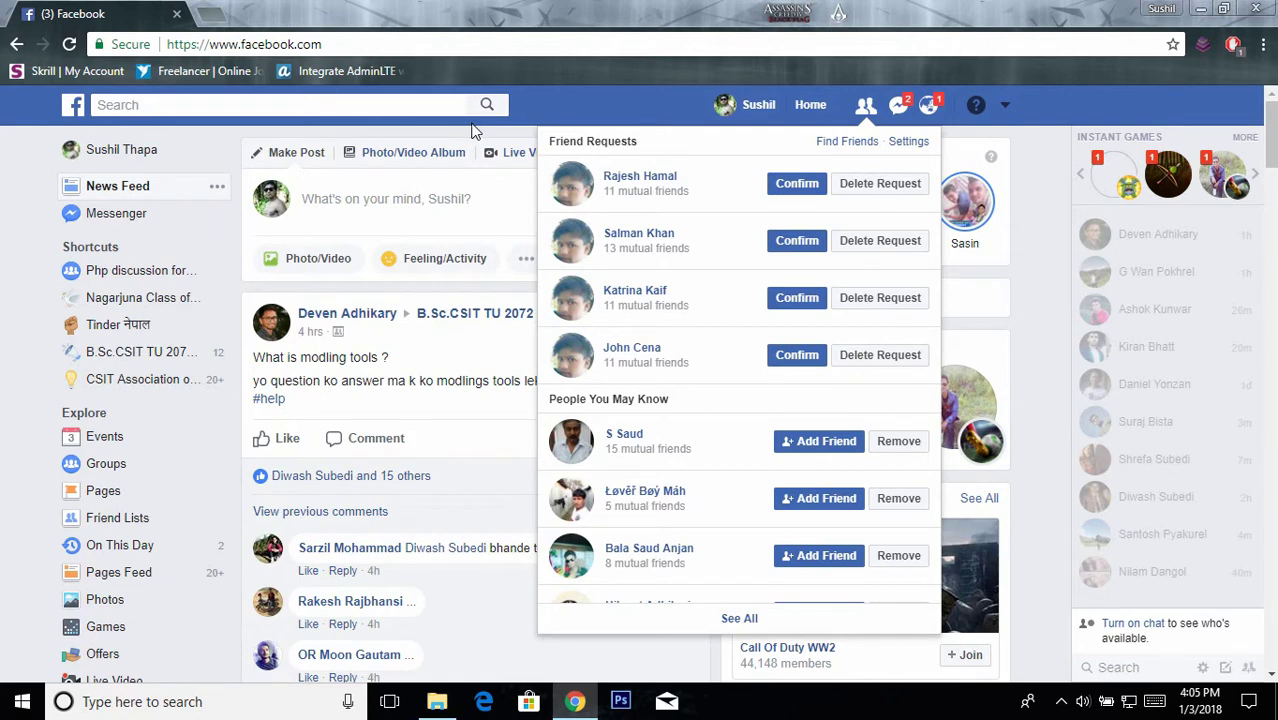
Launch Snipping Tool by searching Windows for "snip" and capture the browser window with a Window Snip
click(22, 701)
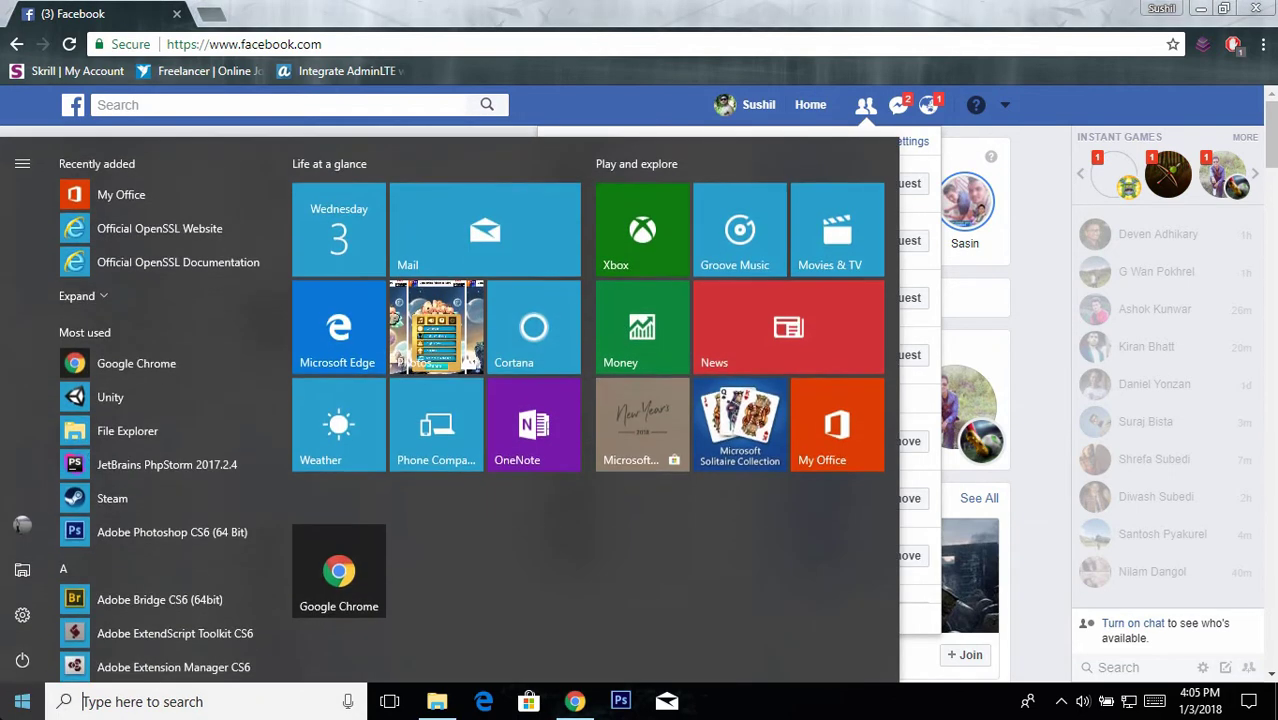
text(snip)
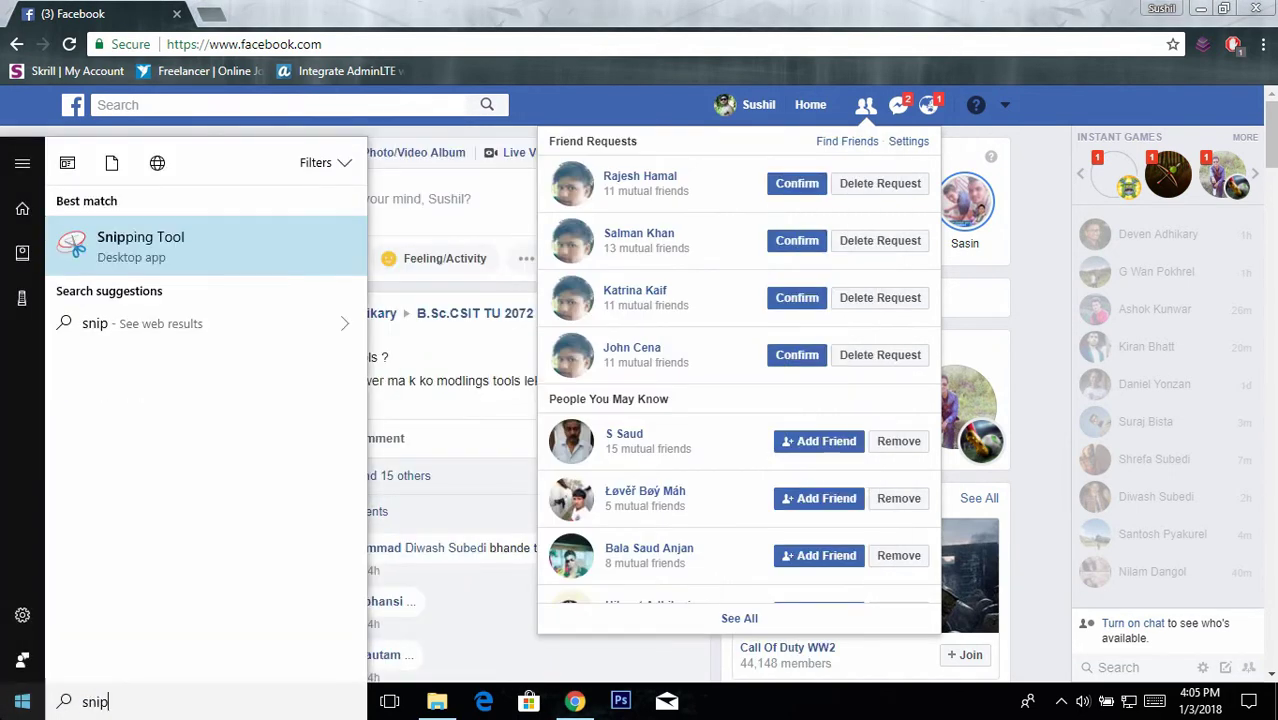
click(190, 262)
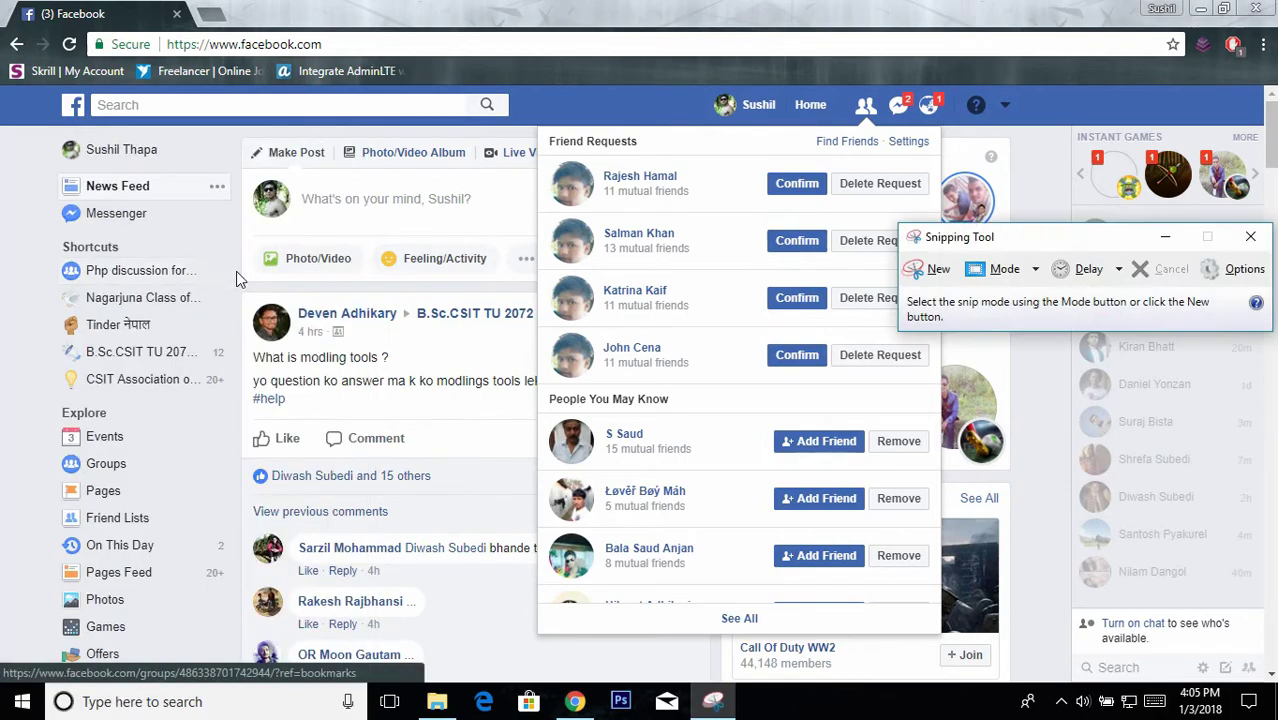
click(1035, 270)
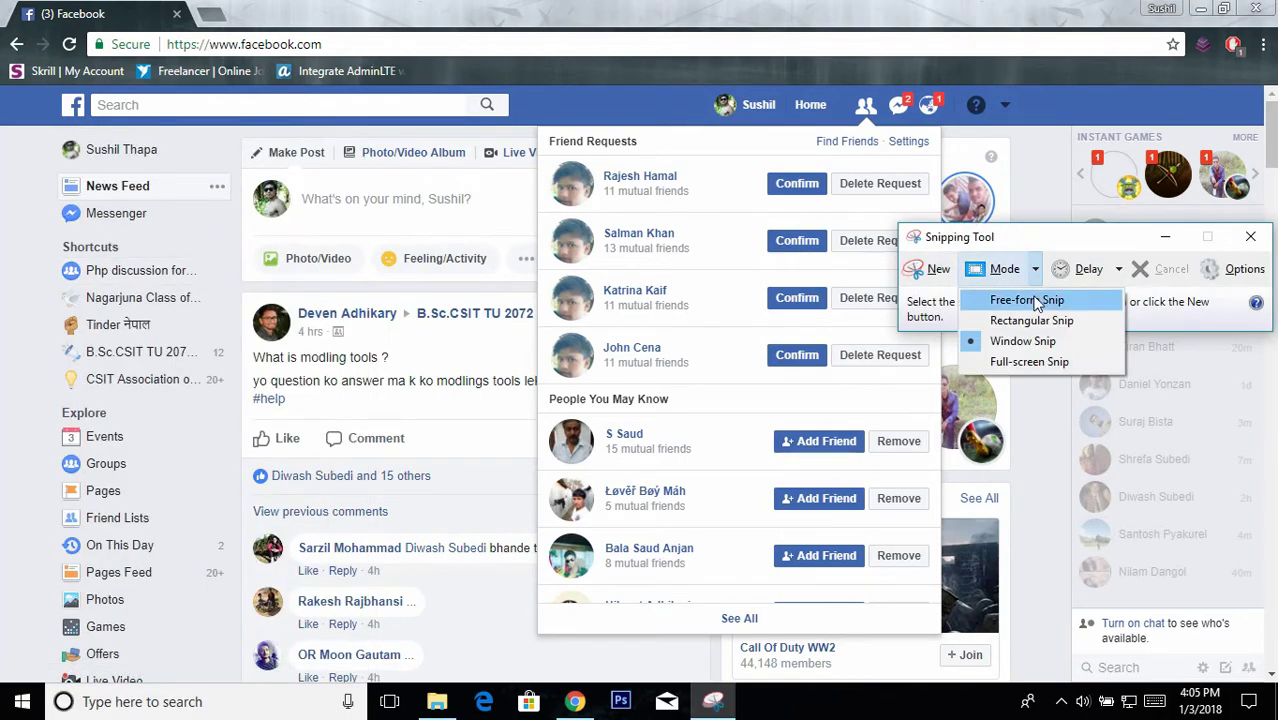
click(1022, 341)
click(565, 178)
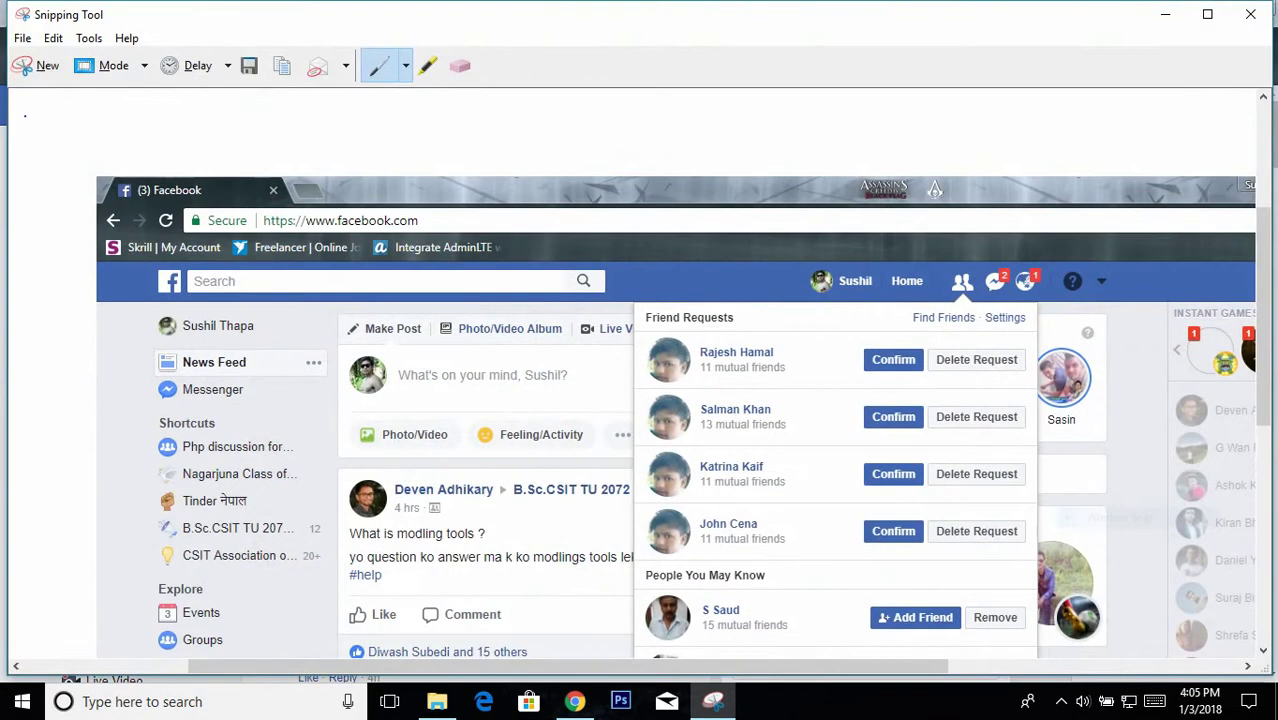
Save the snip as "facebook snapshot" in New folder and open that file in Adobe Photoshop CS6
click(245, 72)
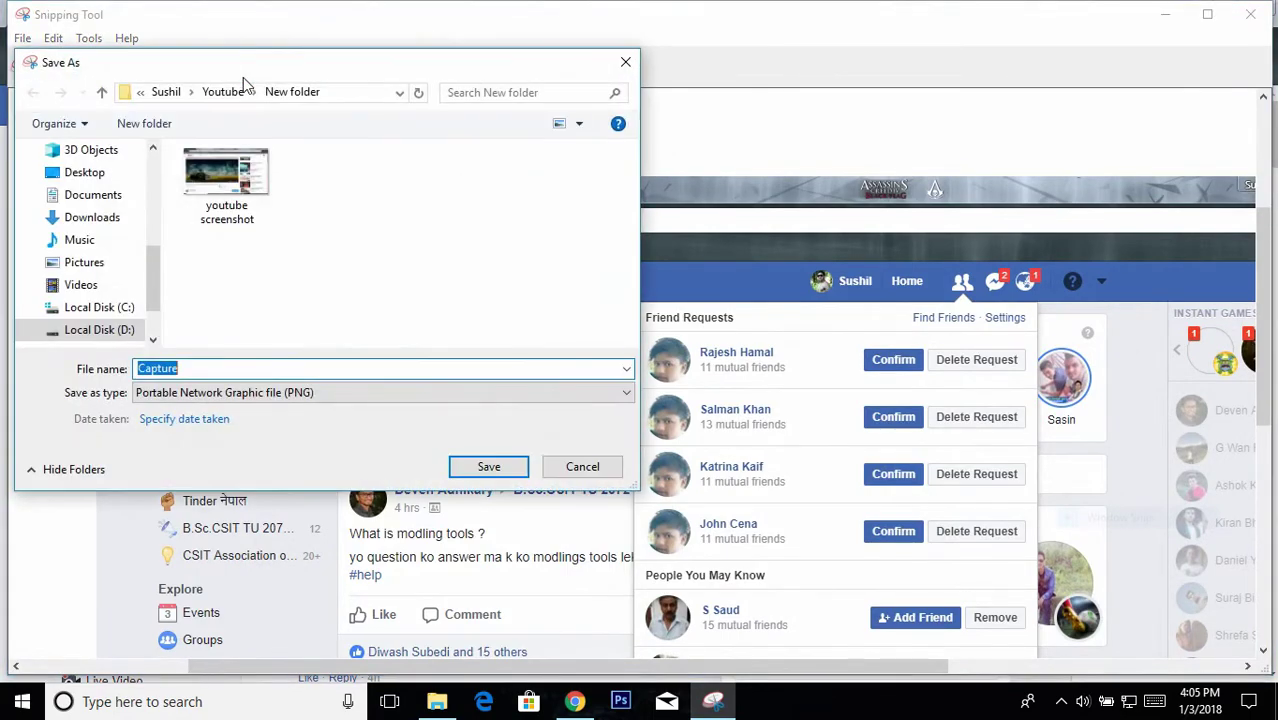
text(face)
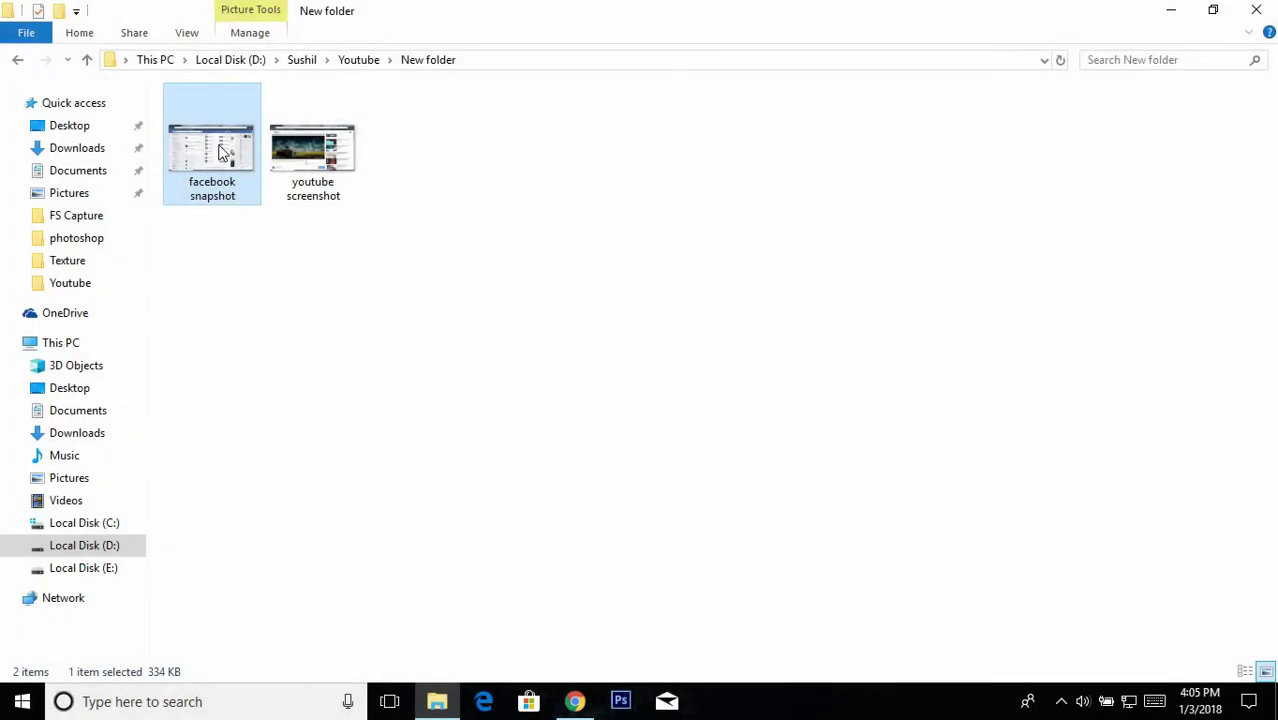
right_click(222, 150)
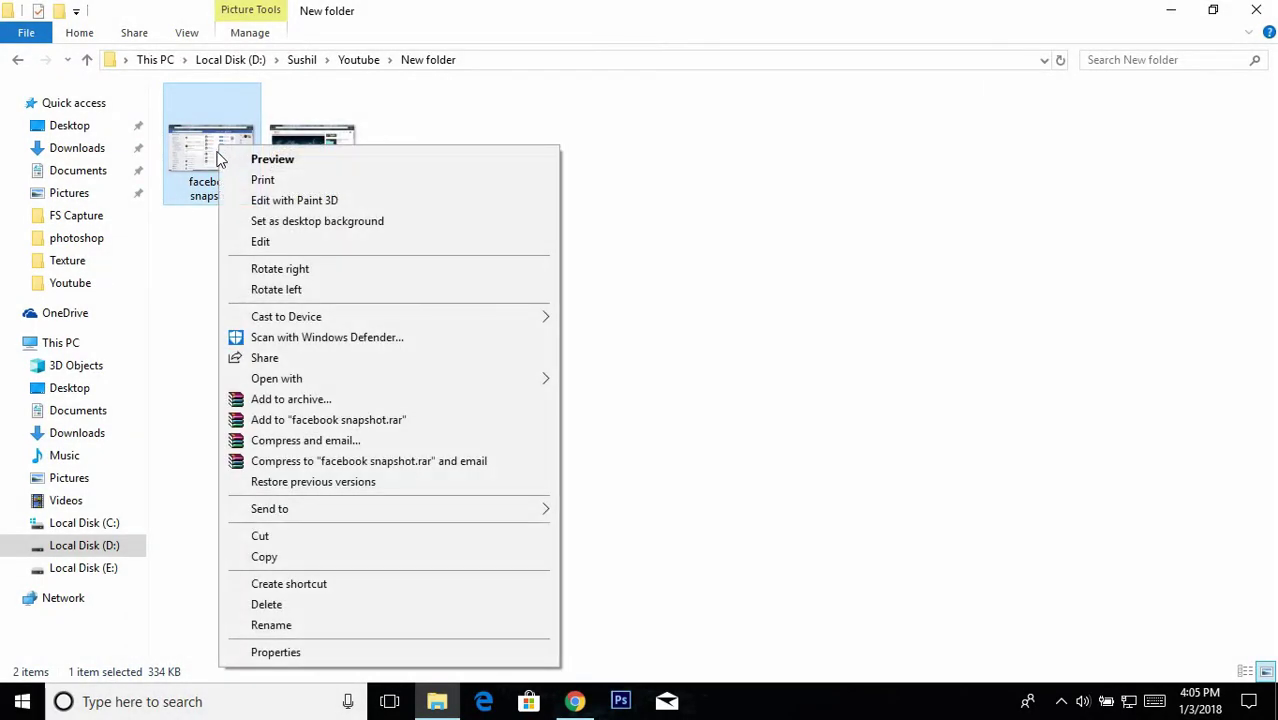
mouse_move(440, 386)
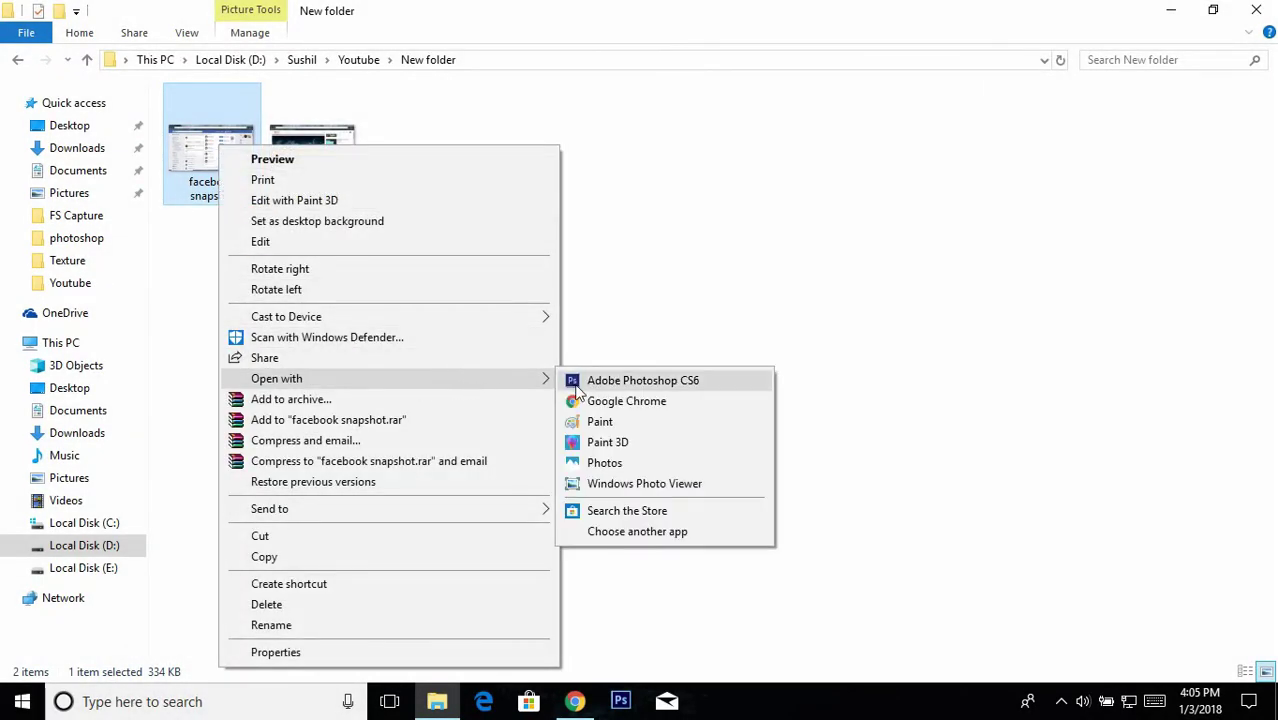
click(628, 385)
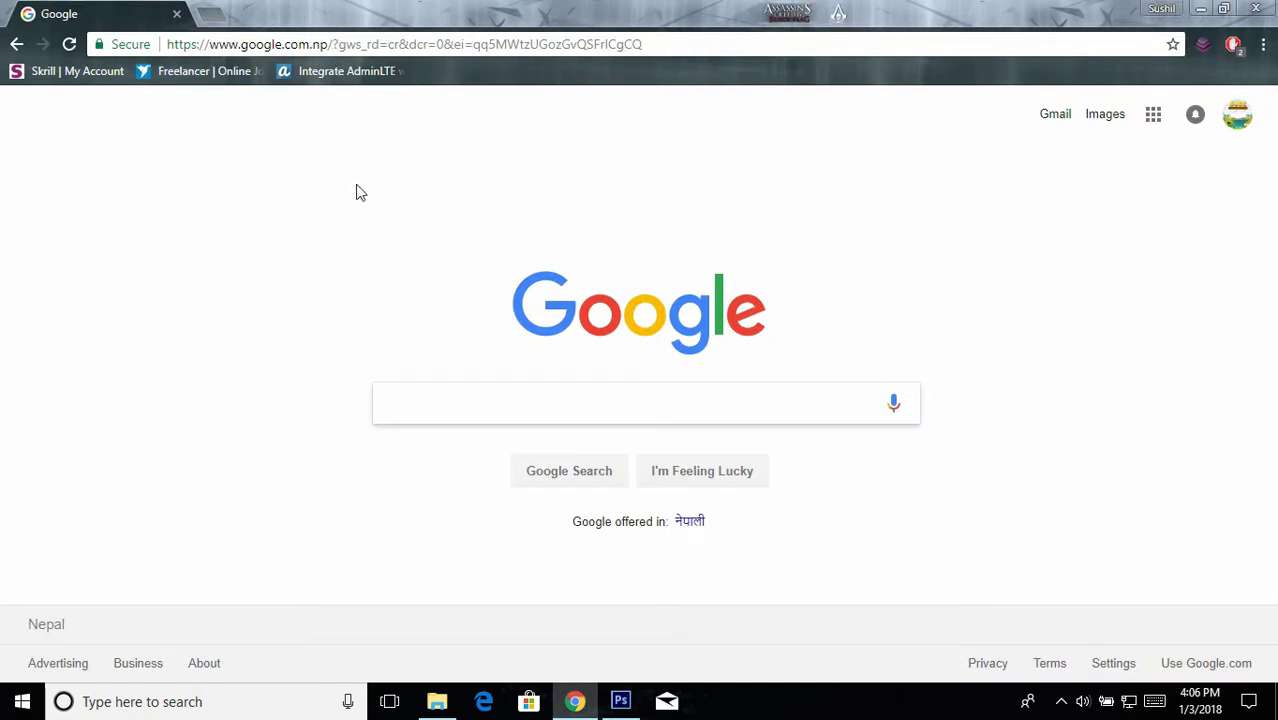
Search Google Images for "rajesh hamal" and open the portrait of him in glasses and a suit
click(408, 394)
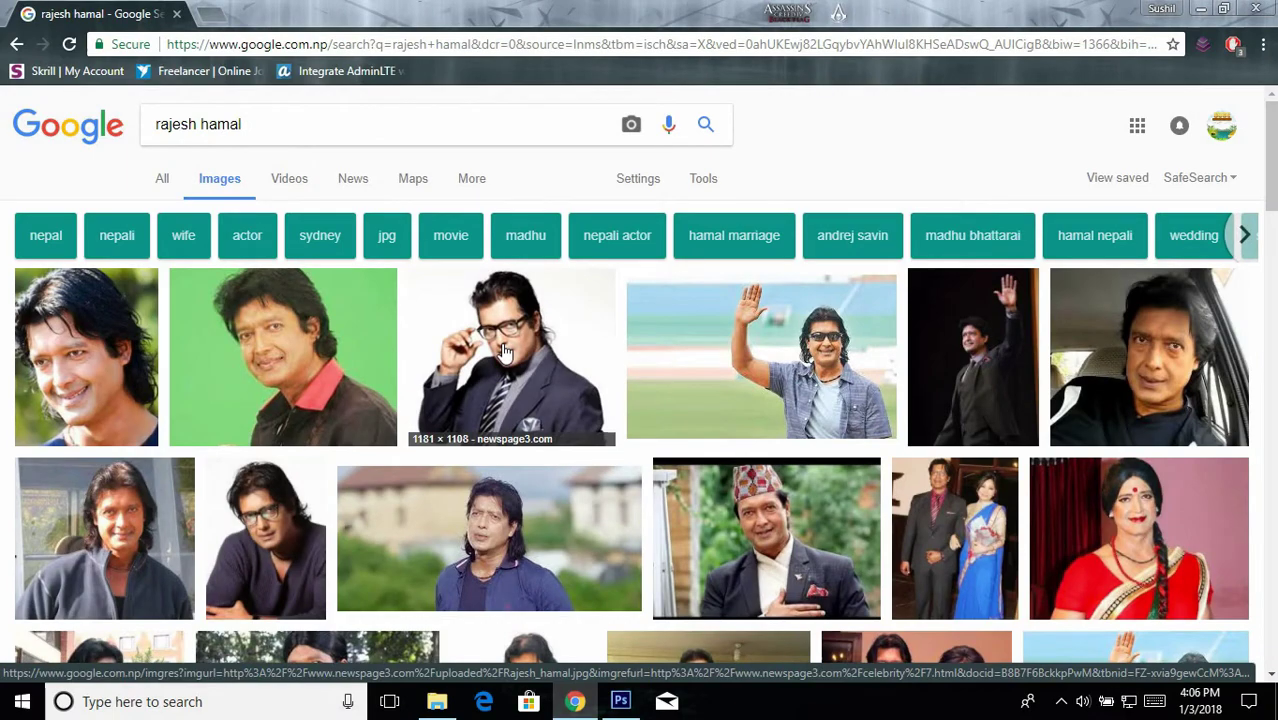
click(505, 352)
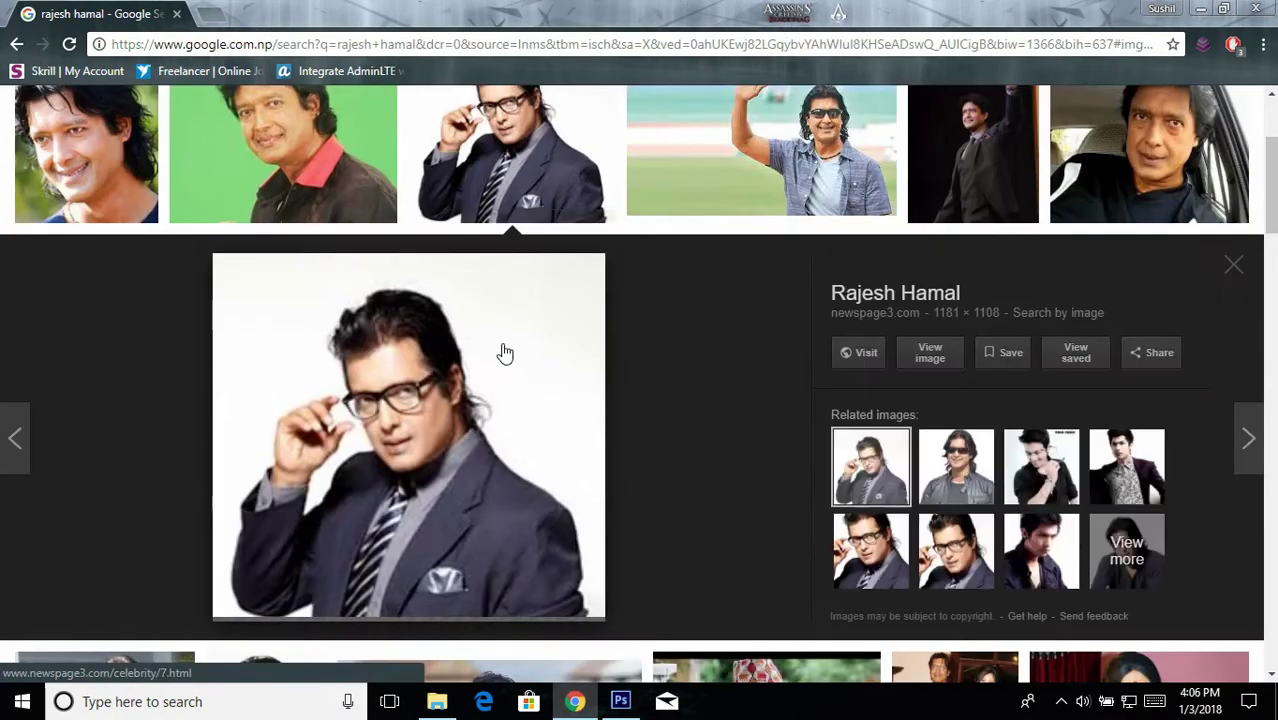
drag(482, 510, 490, 457)
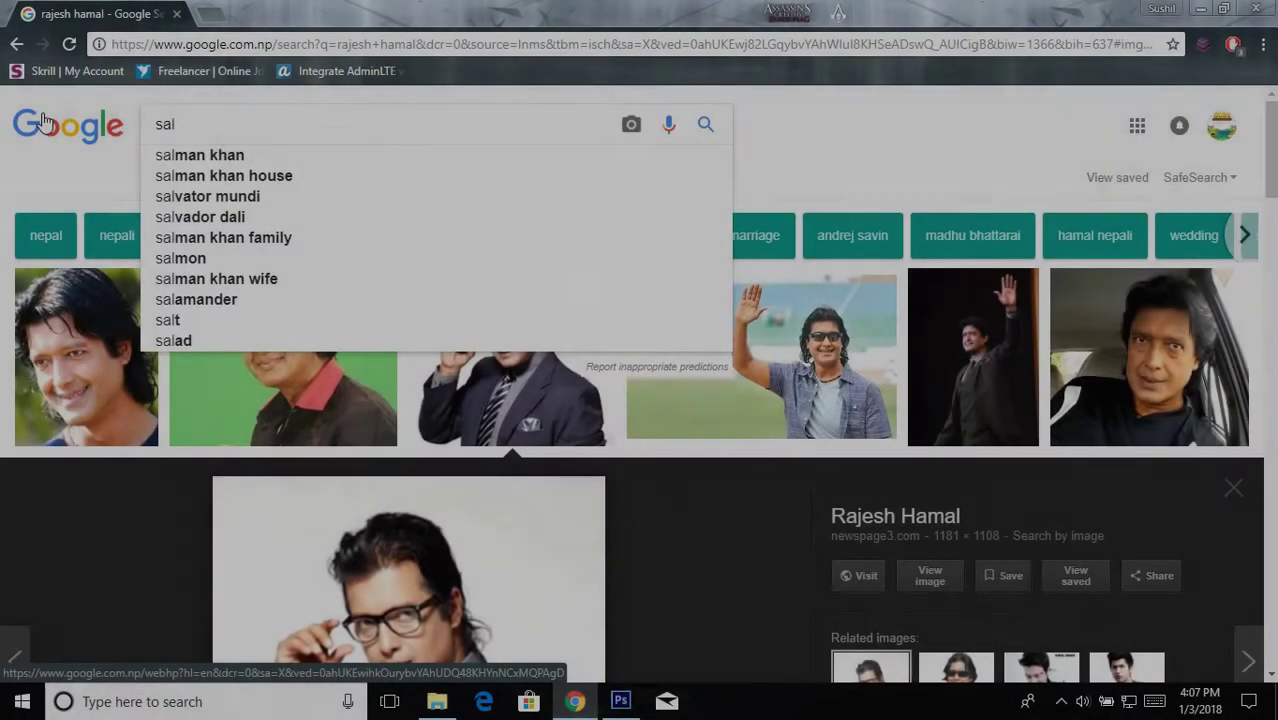
Search Google Images for "salman khan"
text(man khan)
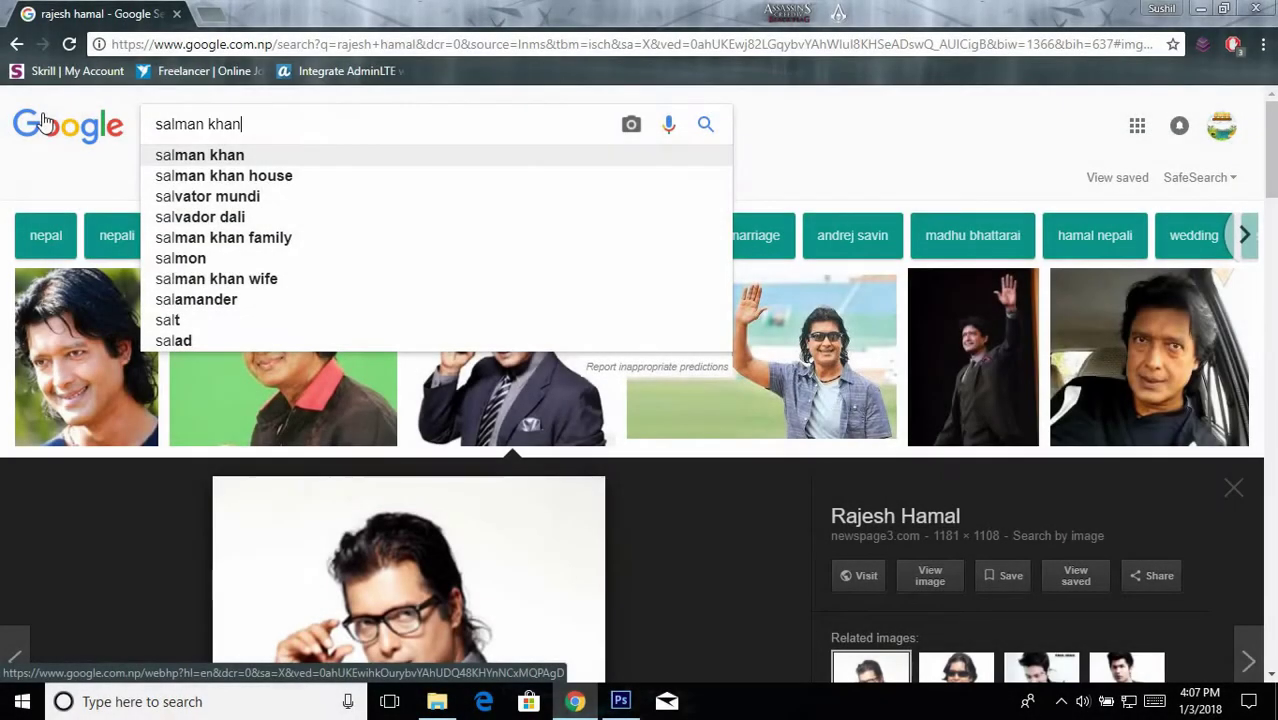
key(Return)
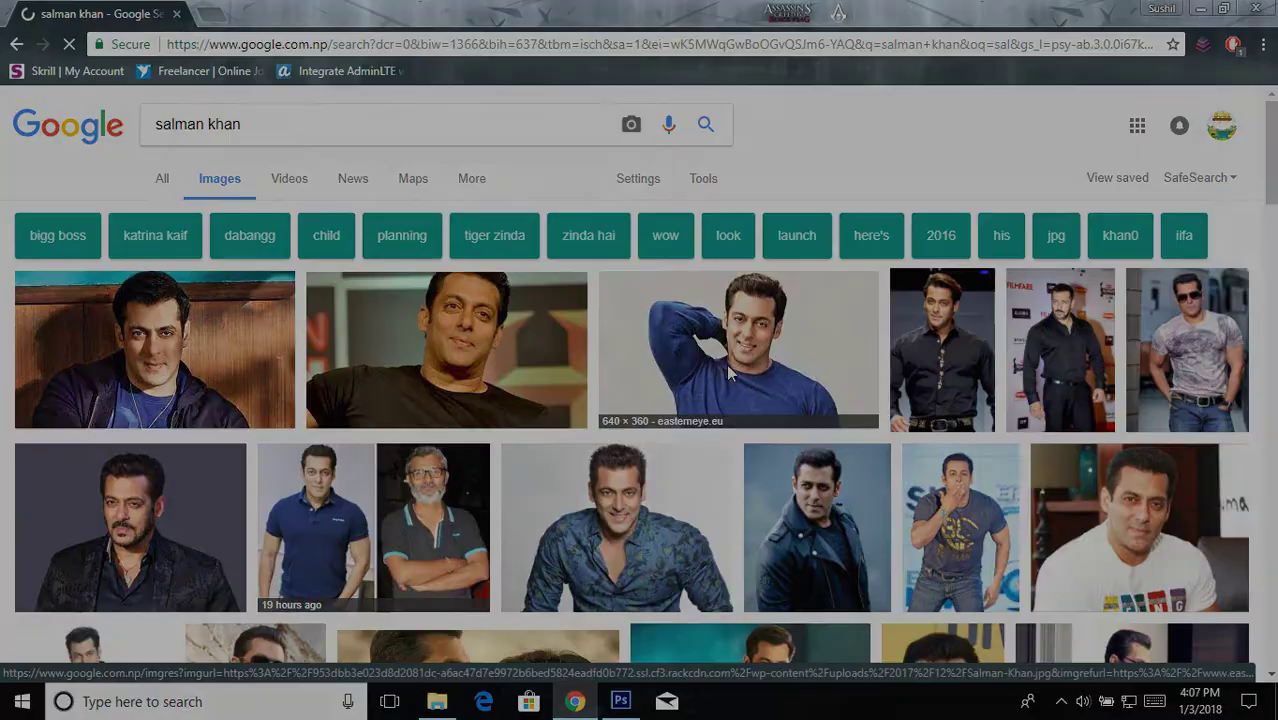
Open the image result of Salman Khan in a blue sweater with one arm behind his head
click(726, 364)
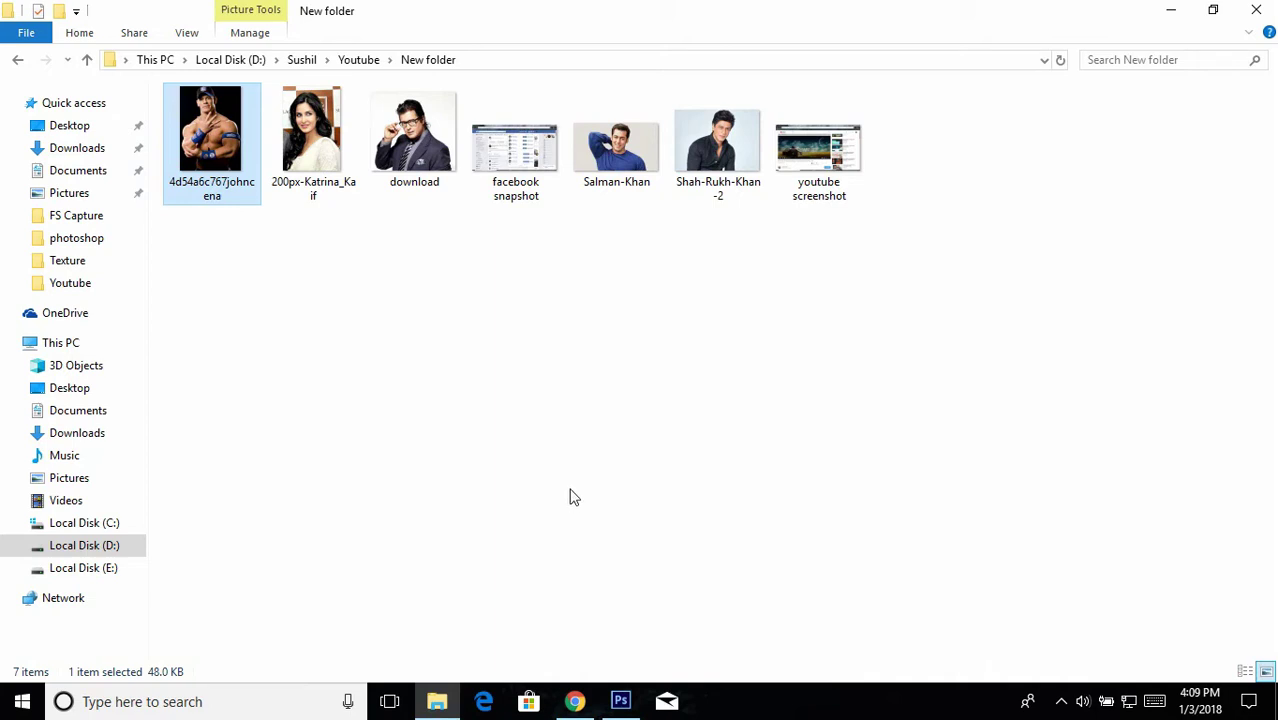
Switch to Photoshop and create a 50 x 50 px circle with the Ellipse tool over the friend requests list
click(619, 702)
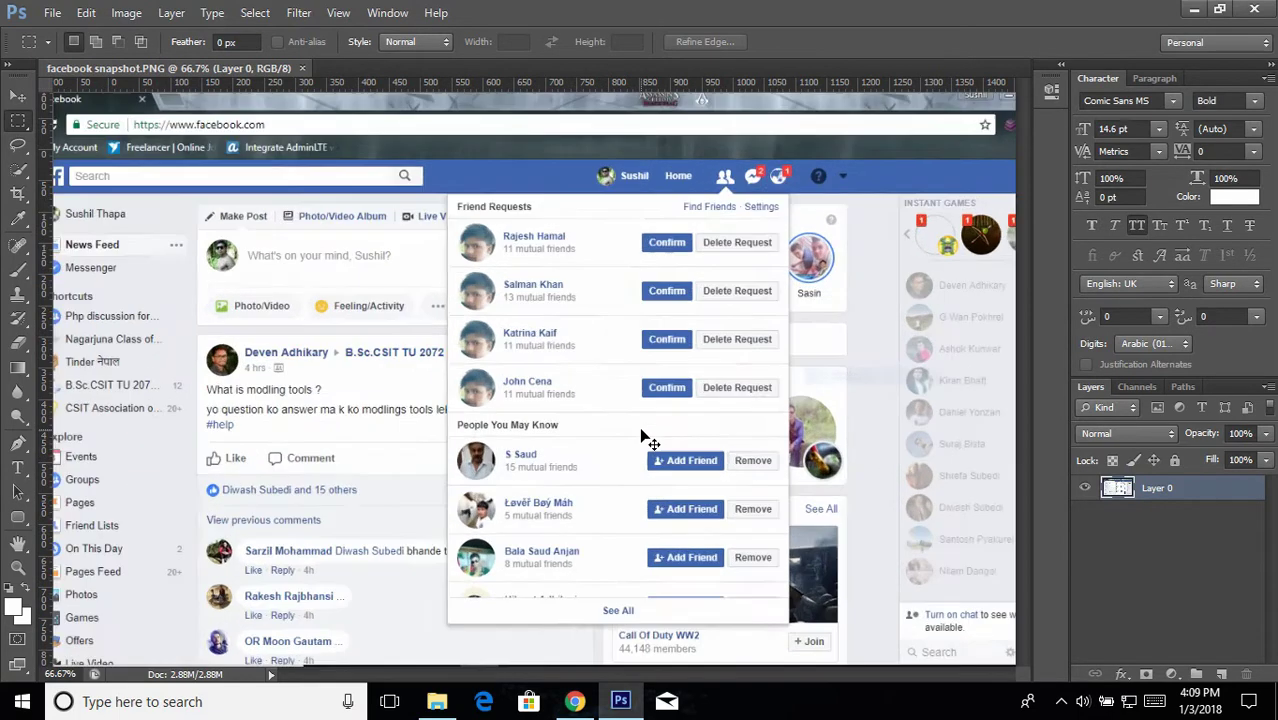
key(ctrl+plus)
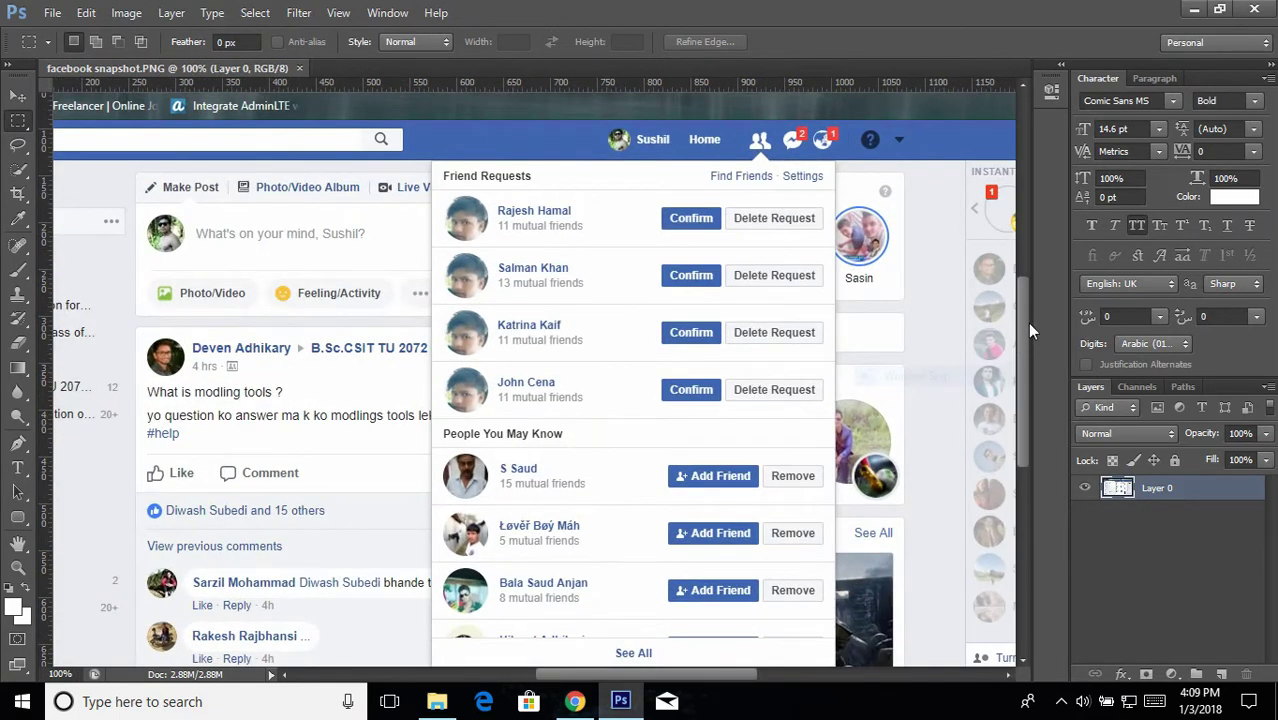
drag(1020, 318, 1022, 325)
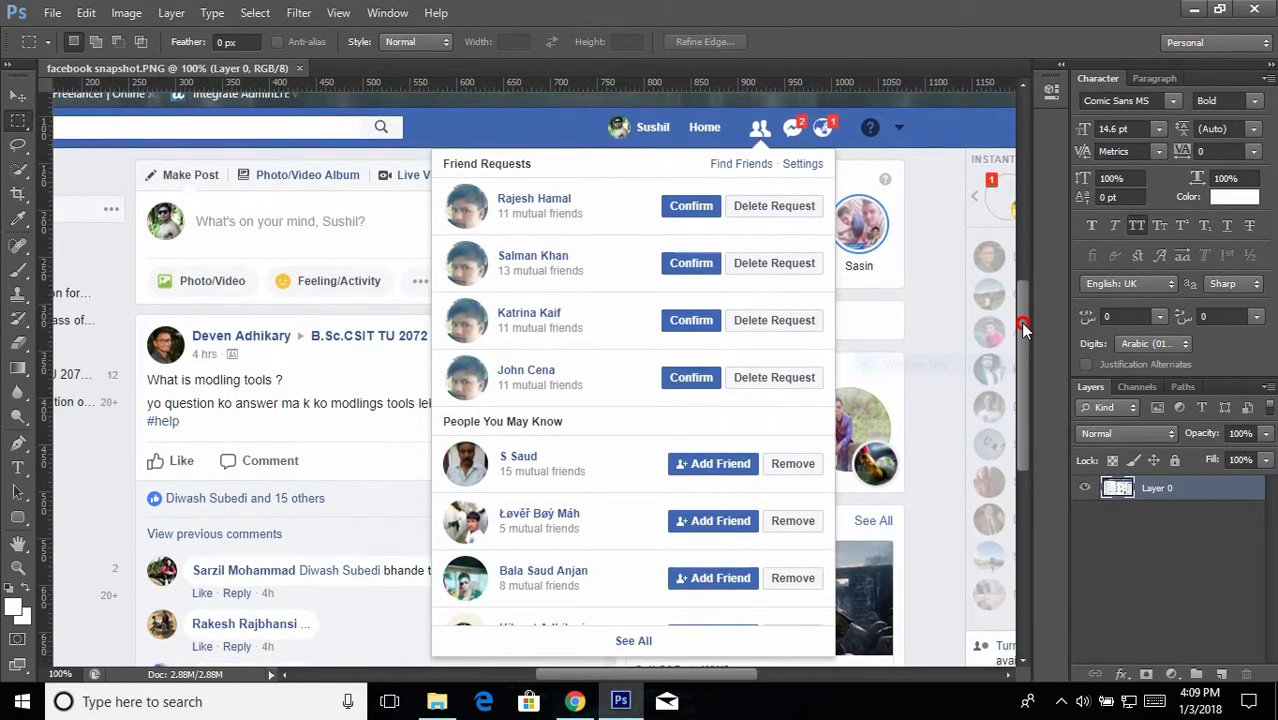
click(18, 518)
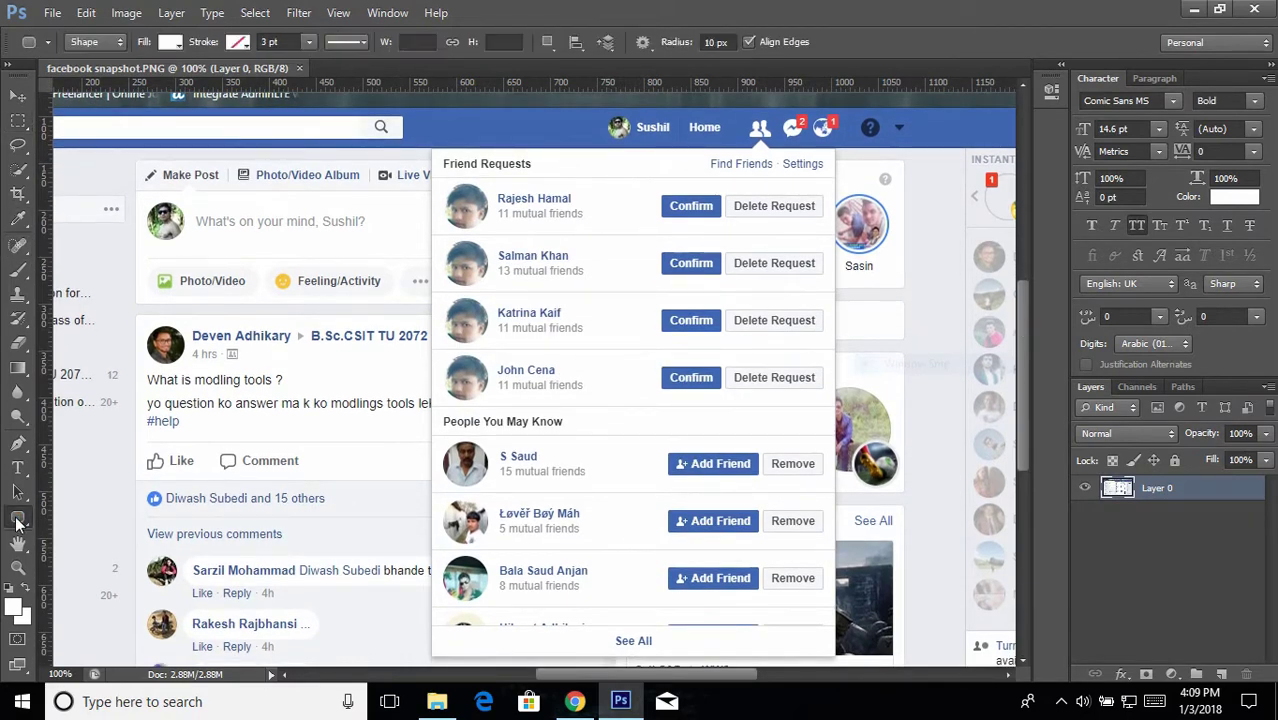
click(80, 551)
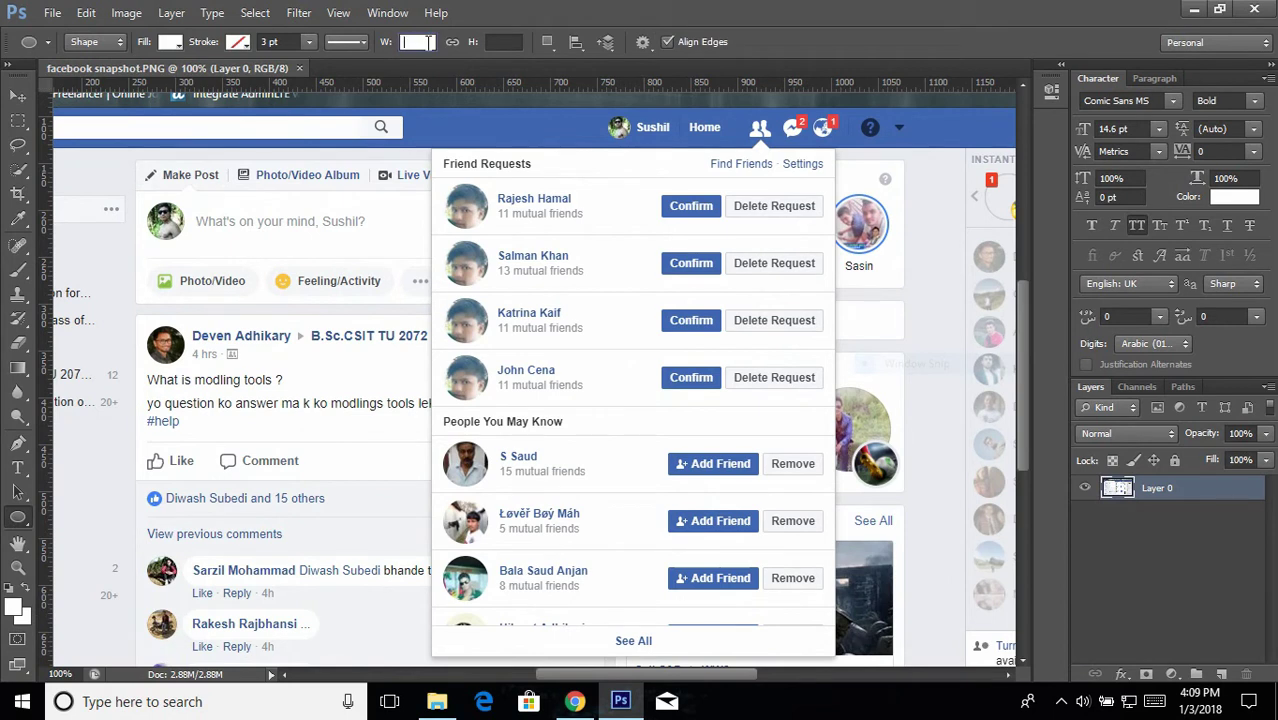
text(50)
click(503, 42)
text(50)
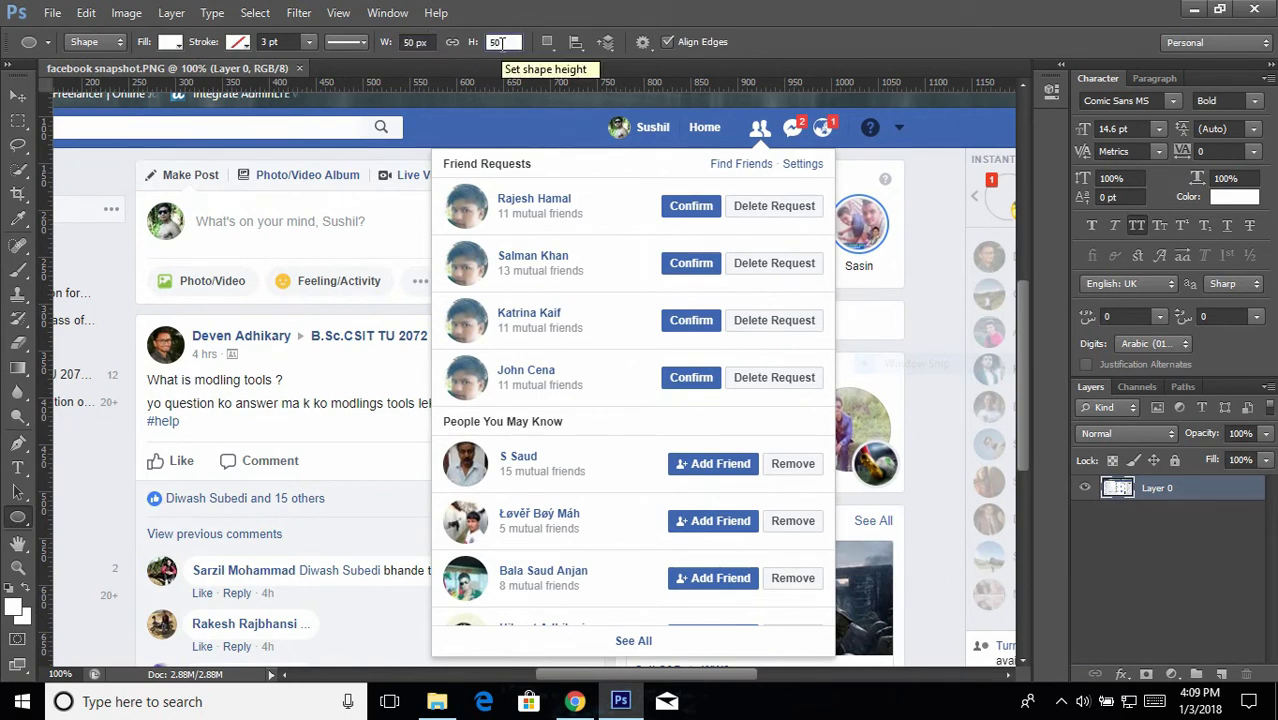
click(513, 224)
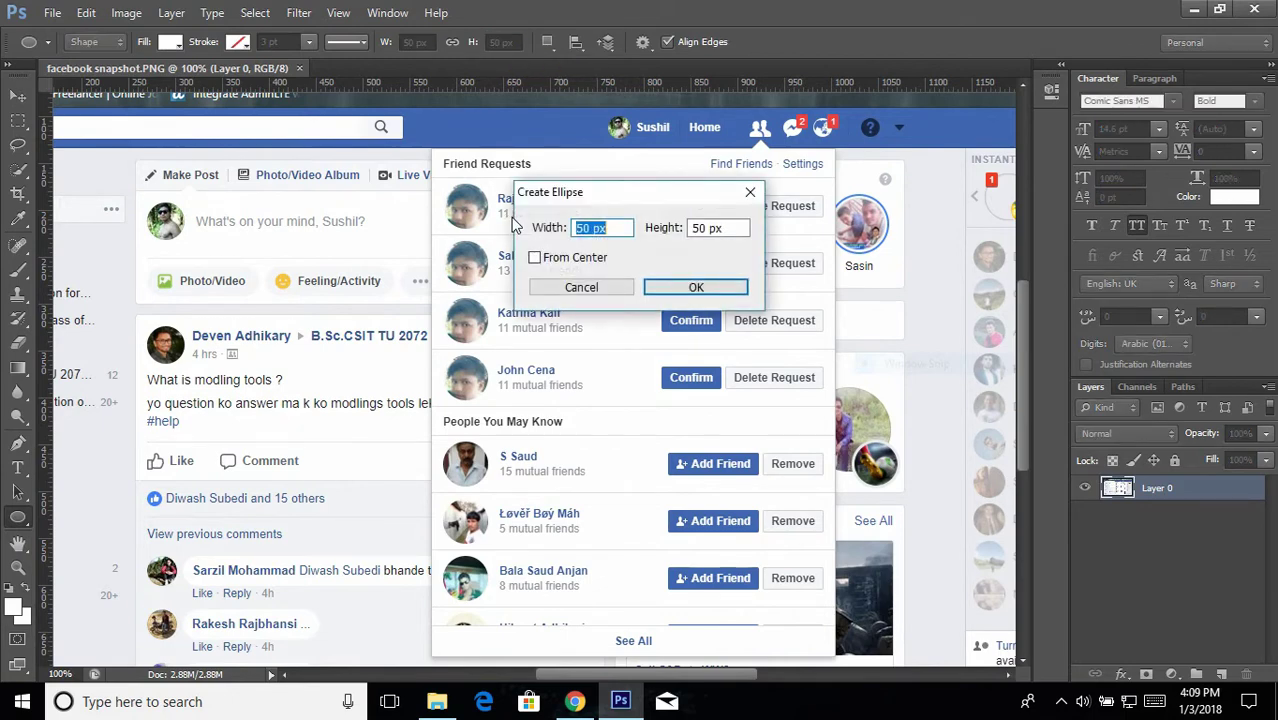
click(676, 287)
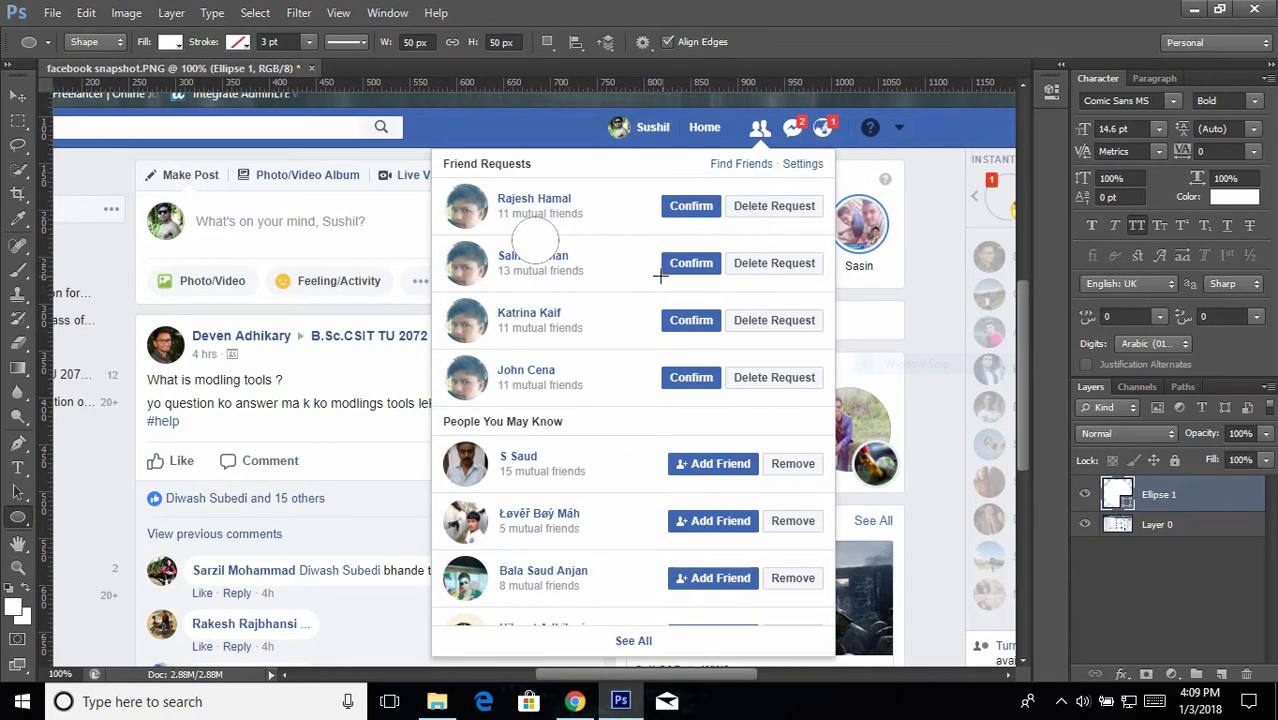
Change the circle's fill colour to red #bc4545
double_click(1113, 492)
click(911, 262)
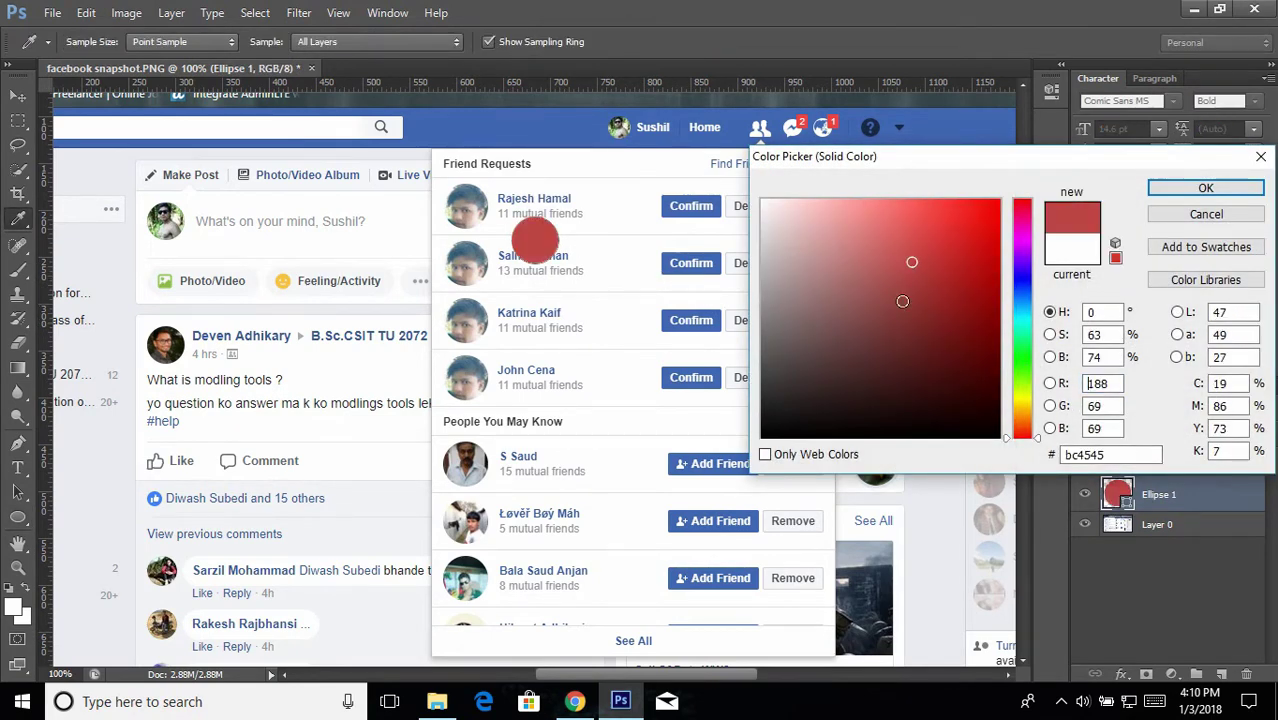
click(1203, 190)
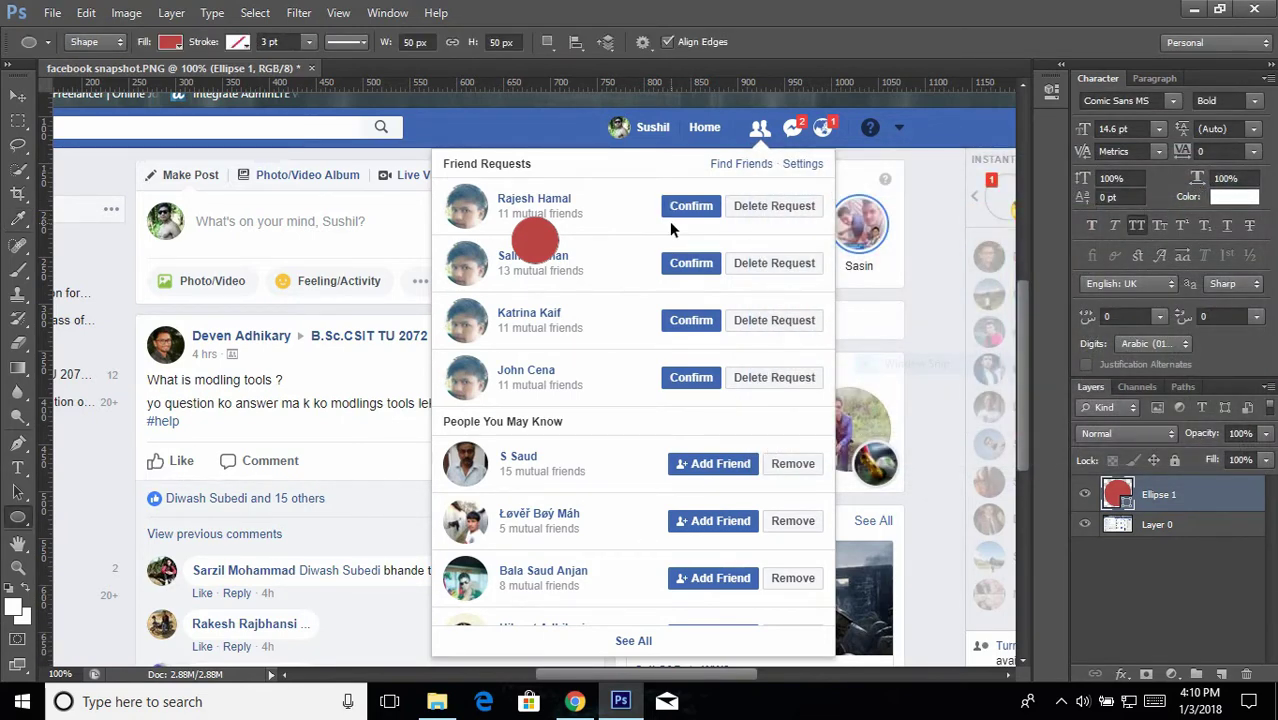
Move the red circle exactly over the Rajesh Hamal request's profile picture, at about X 610, Y 197 px
key(ctrl+t)
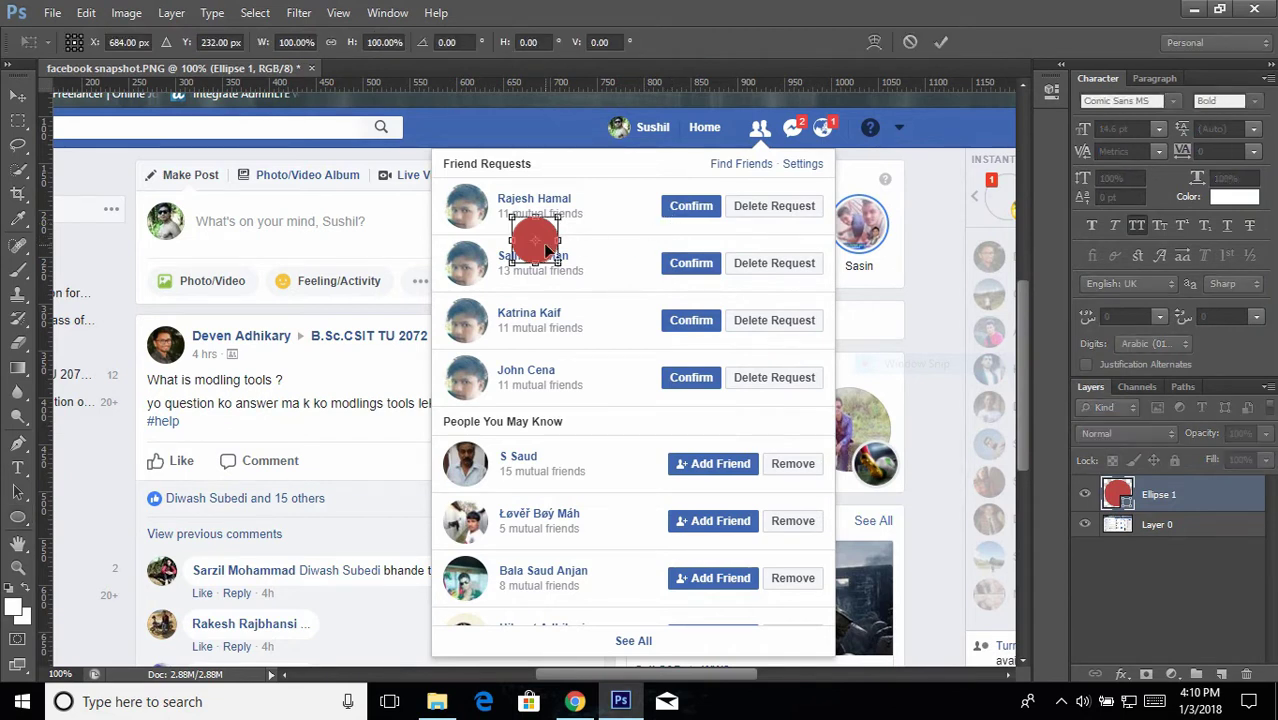
drag(549, 255, 479, 219)
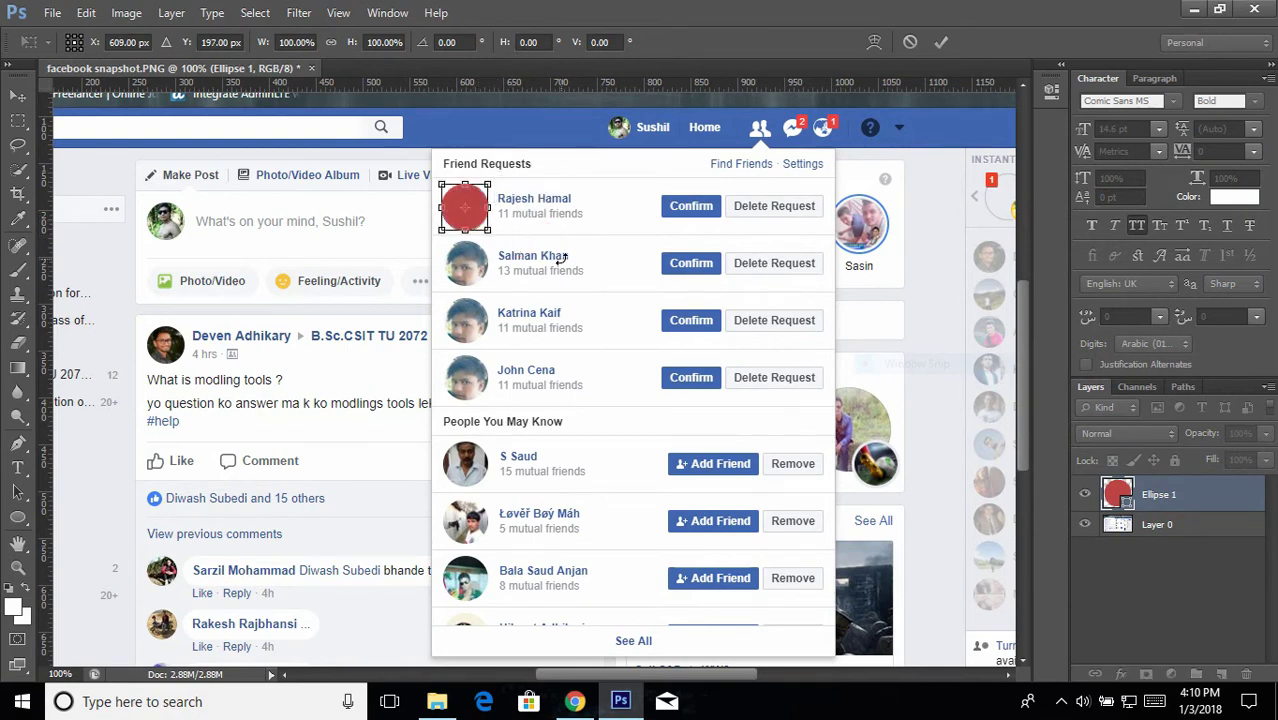
key(Right)
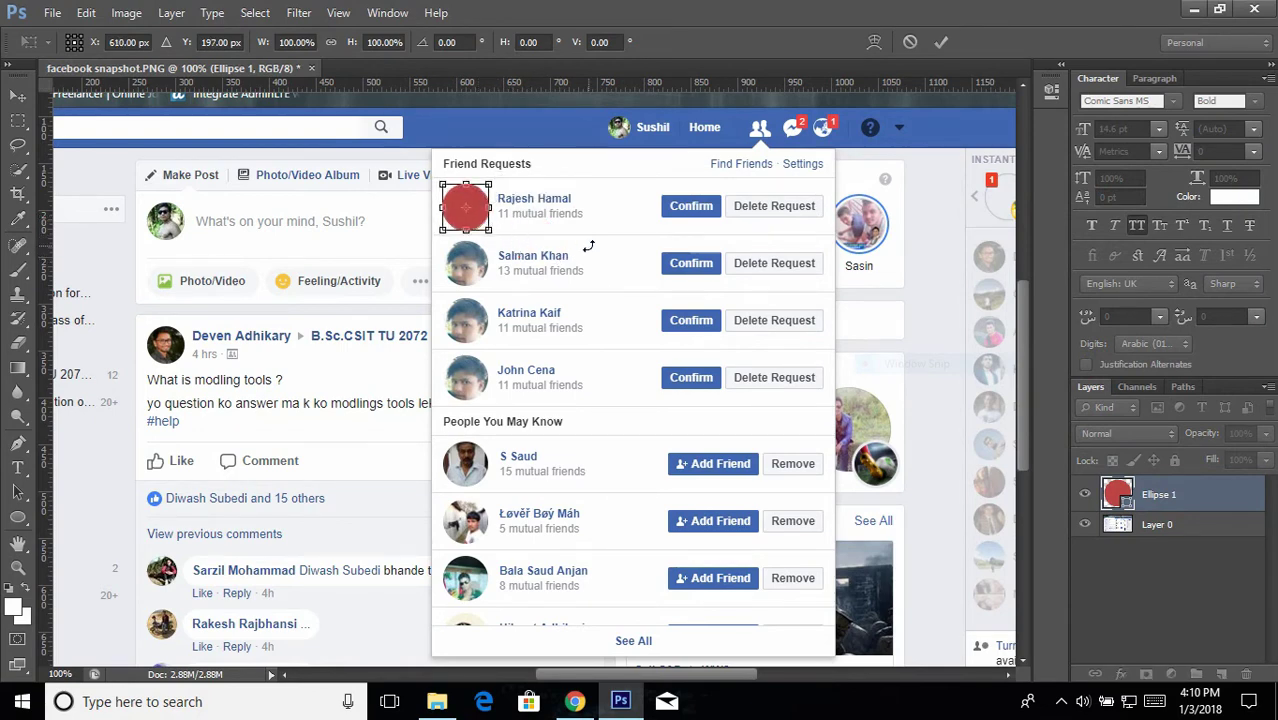
key(Return)
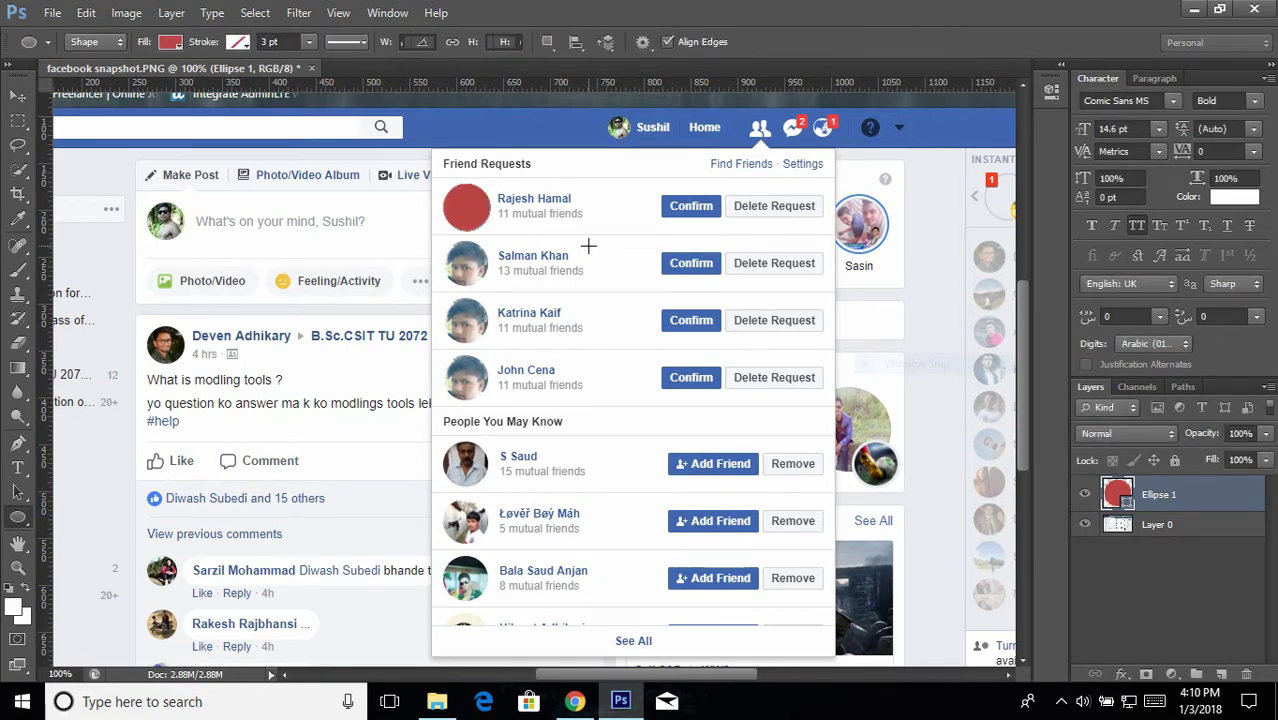
Place the "download" portrait from New folder above the Ellipse 1 layer, scaled to about 33% over the red circle
click(1170, 527)
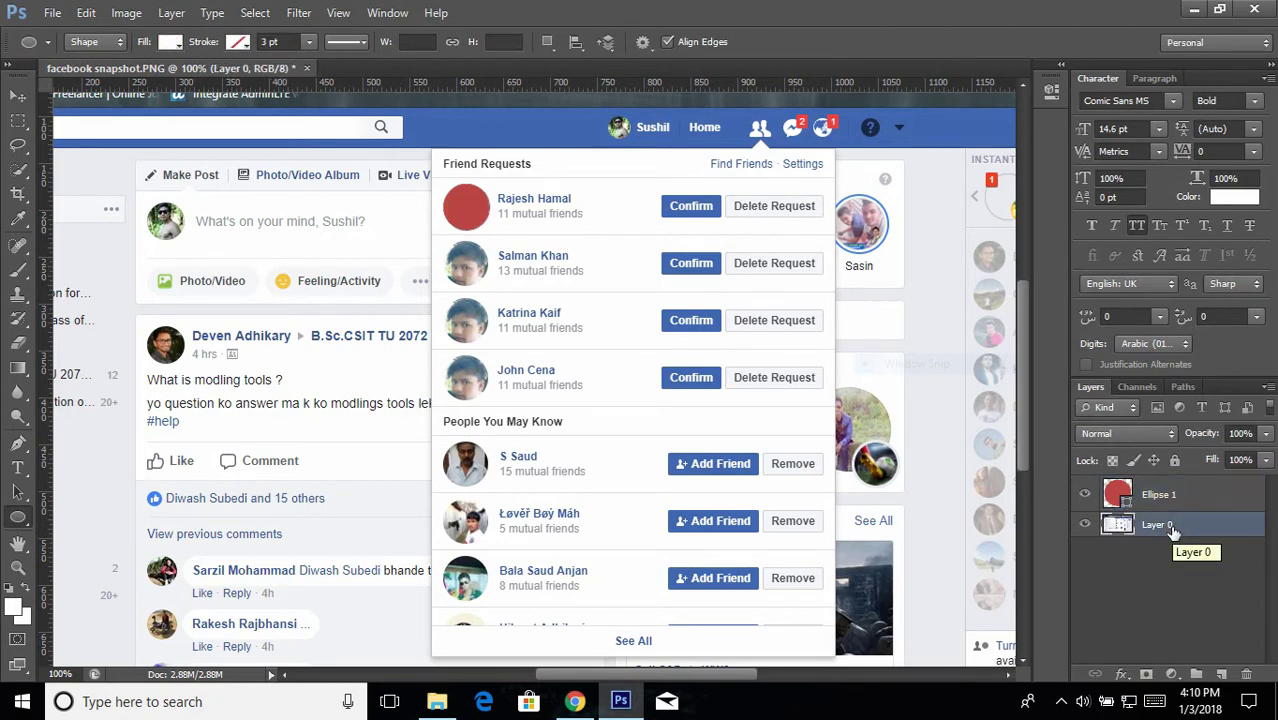
click(1158, 497)
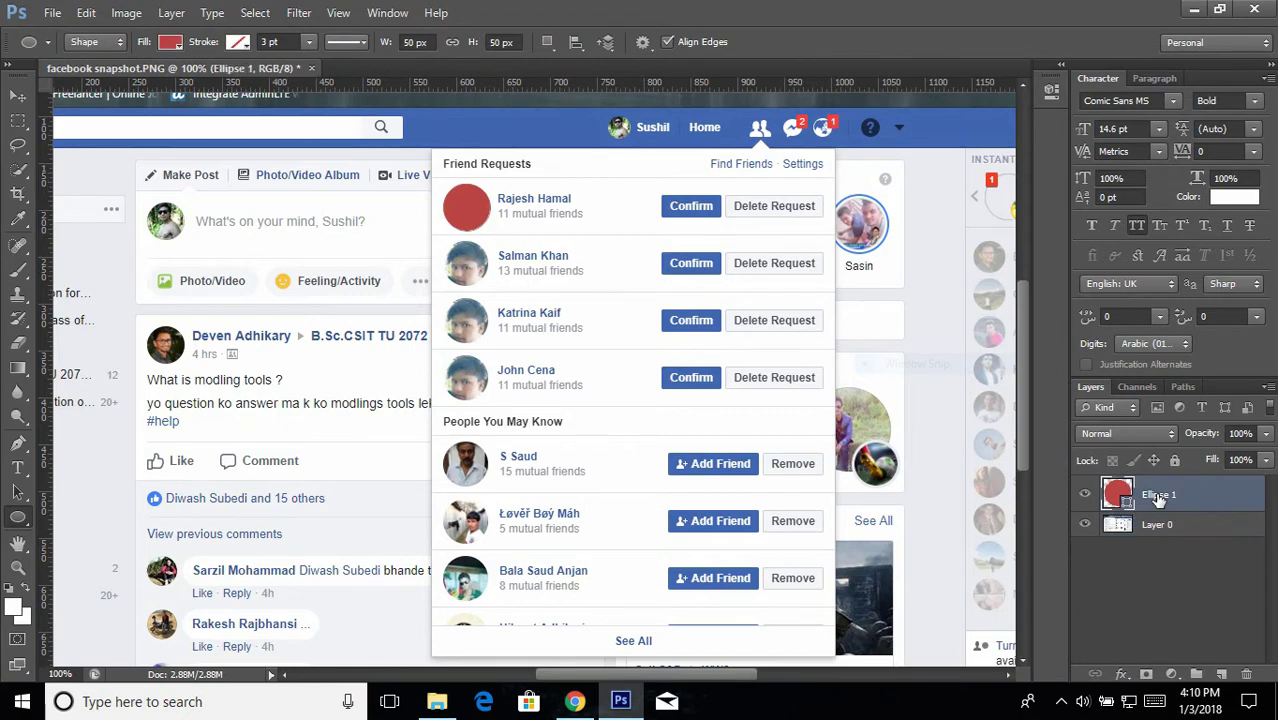
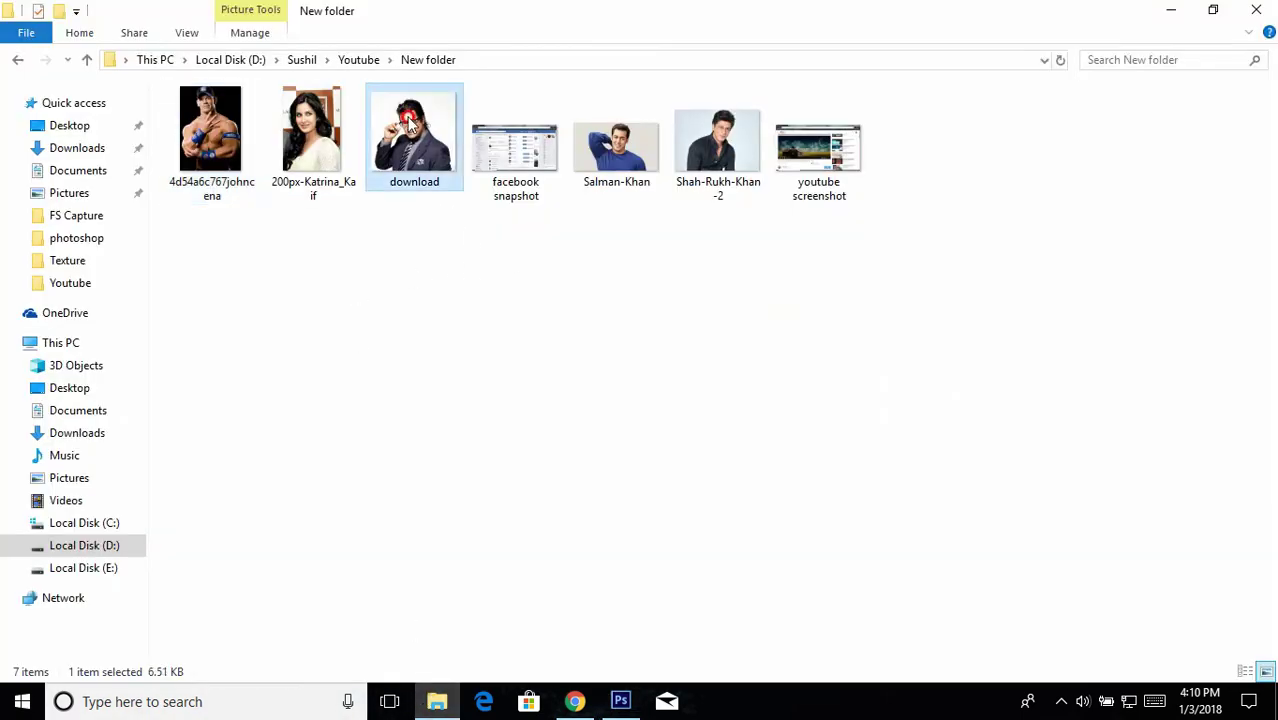
drag(422, 178, 511, 258)
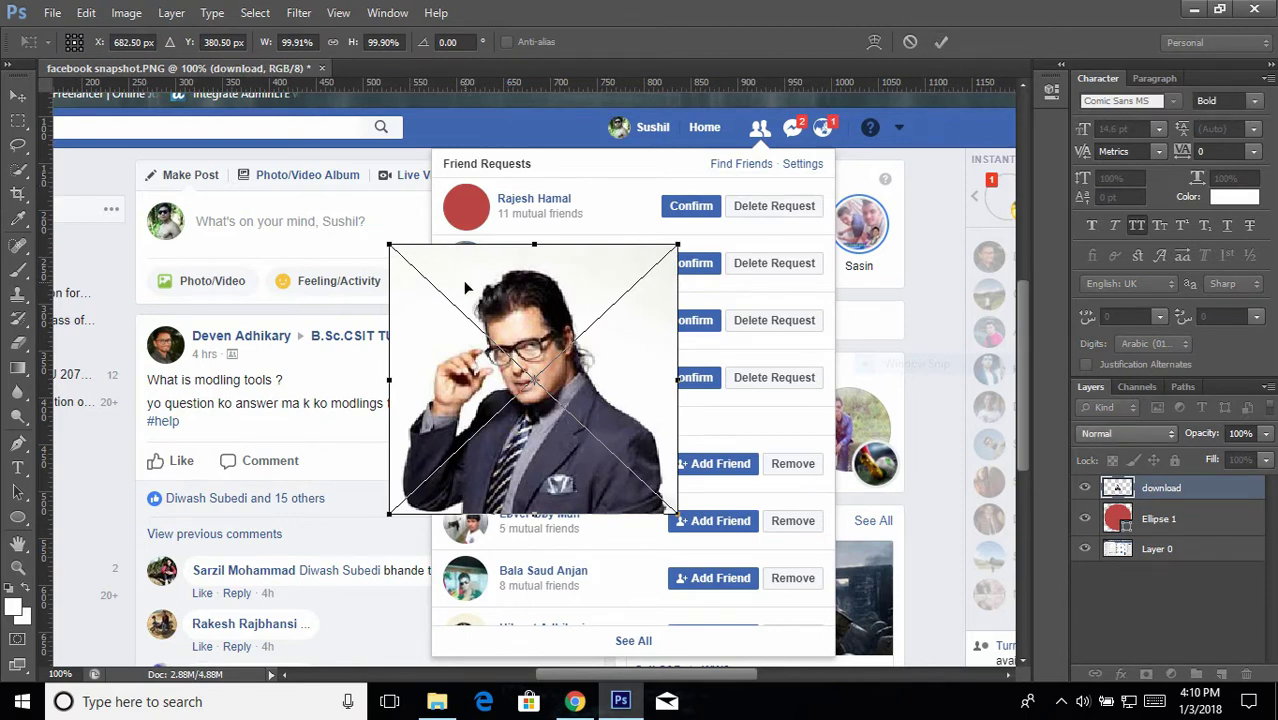
drag(671, 516, 499, 238)
click(941, 42)
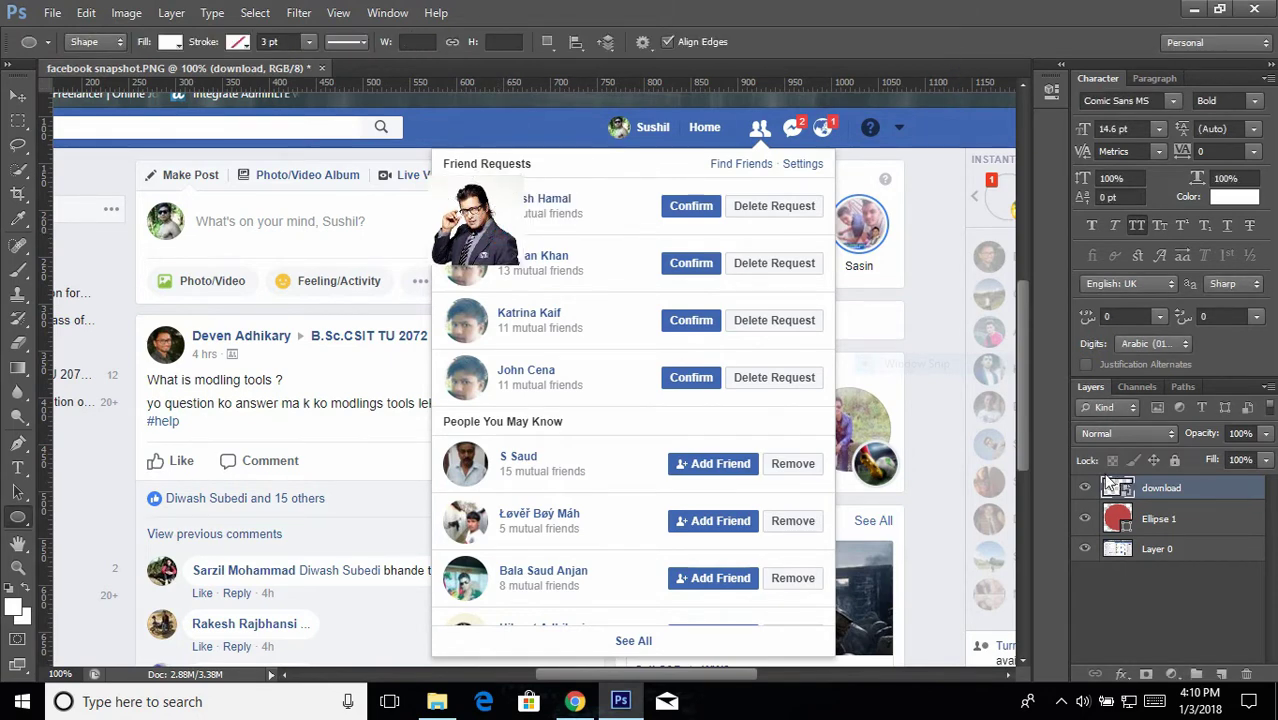
Clip the portrait to the red circle with a clipping mask and scale it to about 25% so the face fits
right_click(1179, 488)
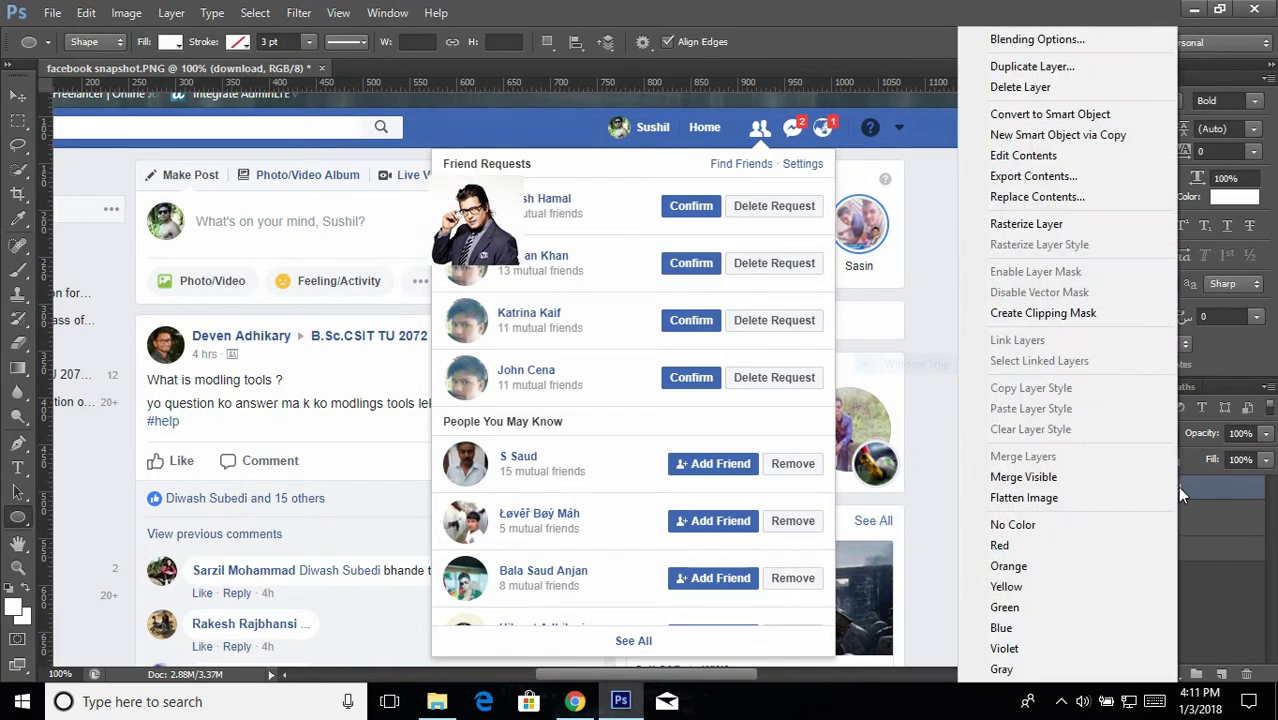
click(1043, 313)
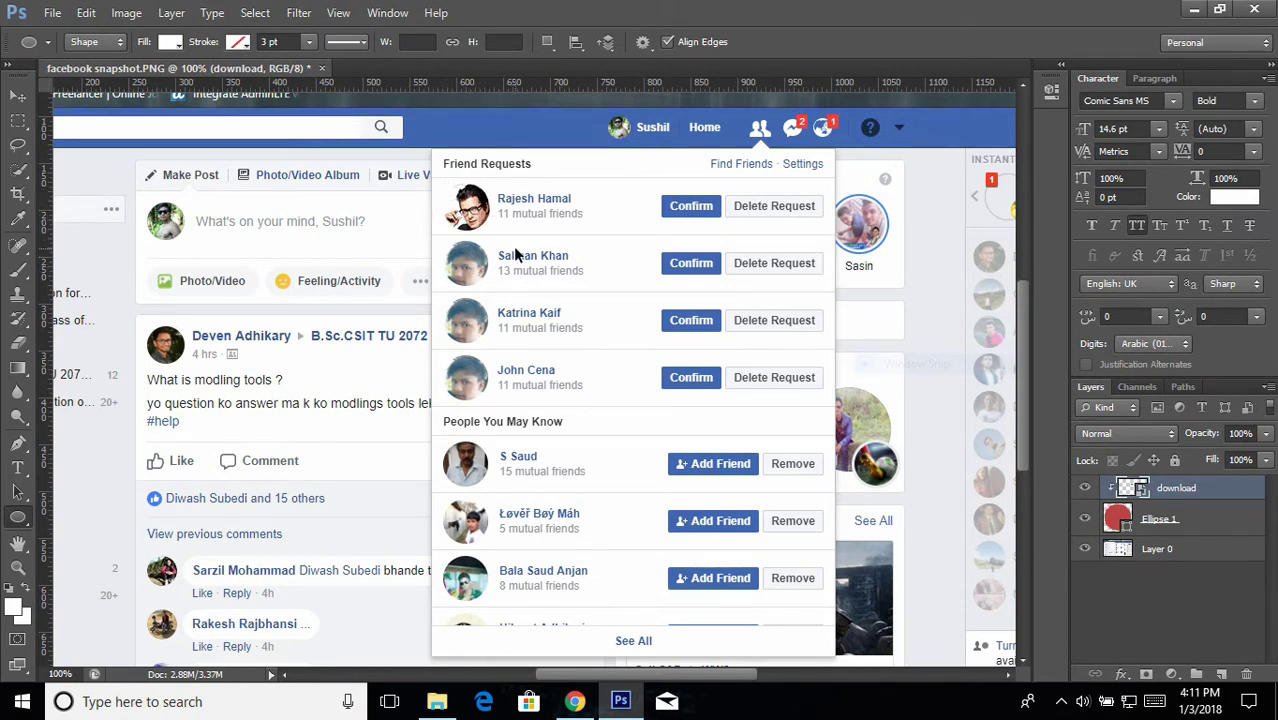
key(ctrl+t)
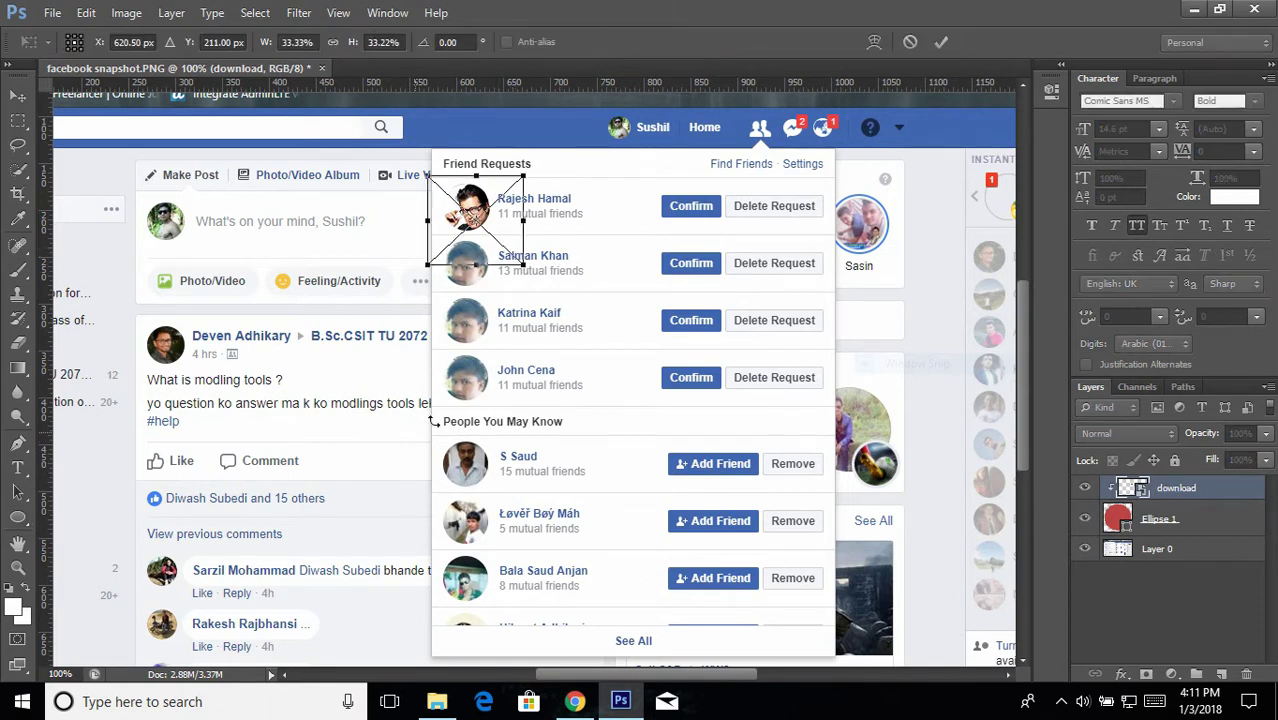
drag(522, 264, 495, 233)
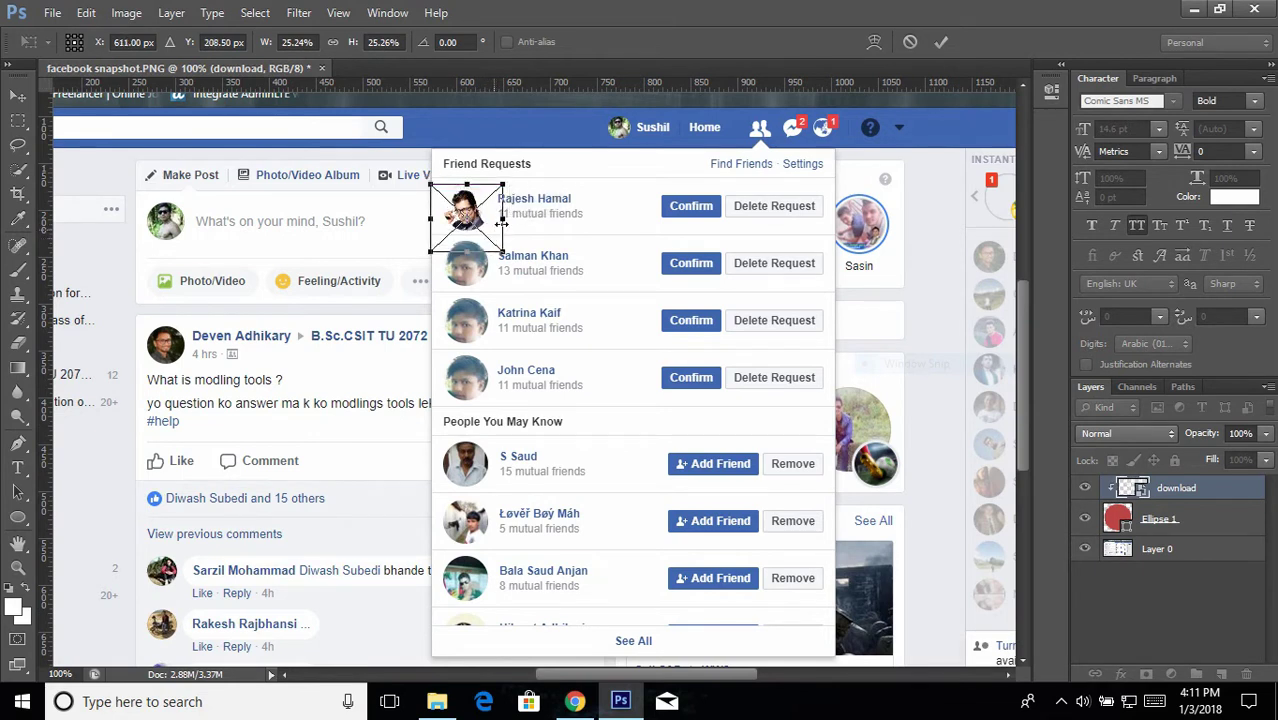
click(941, 41)
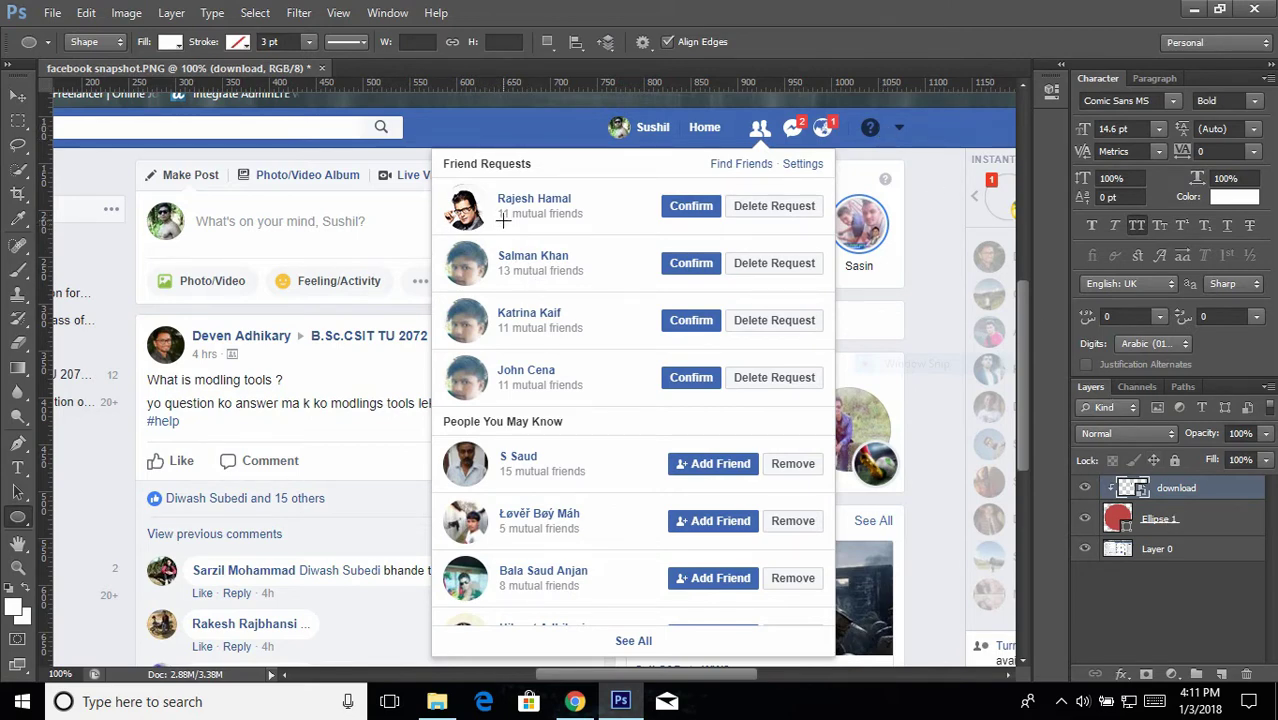
Group the download and Ellipse 1 layers together
click(1194, 520)
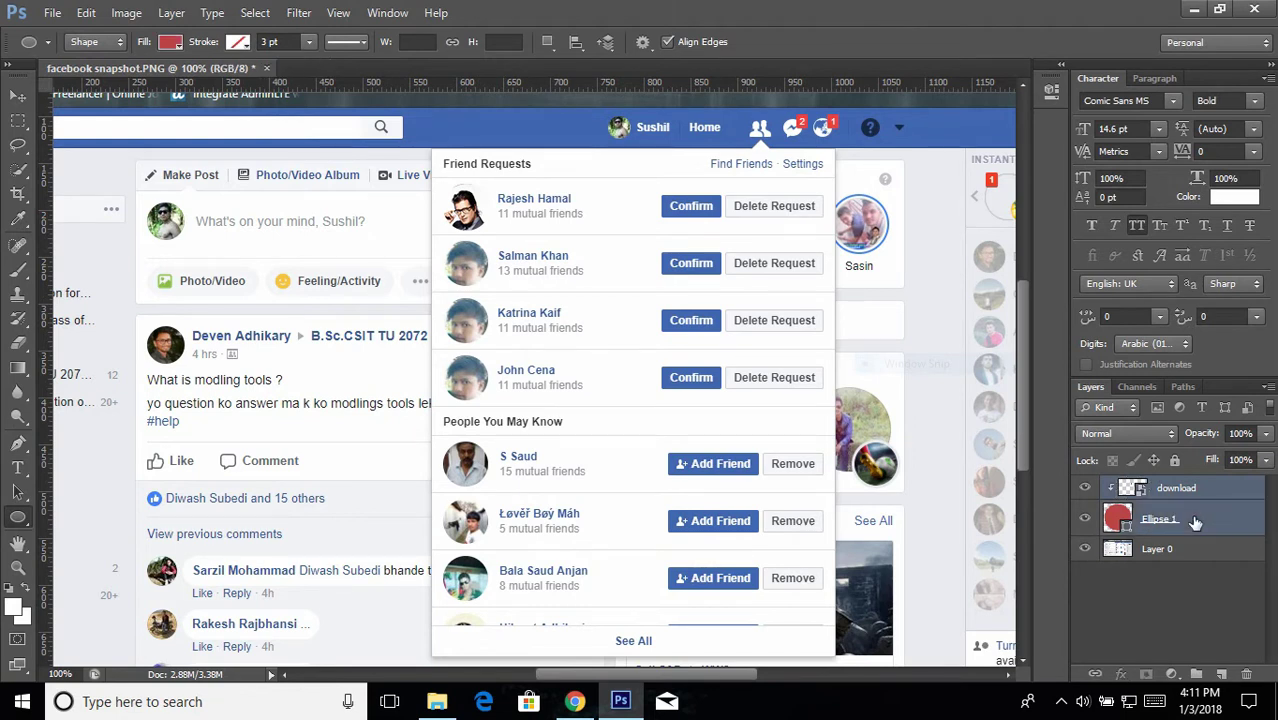
click(1182, 490)
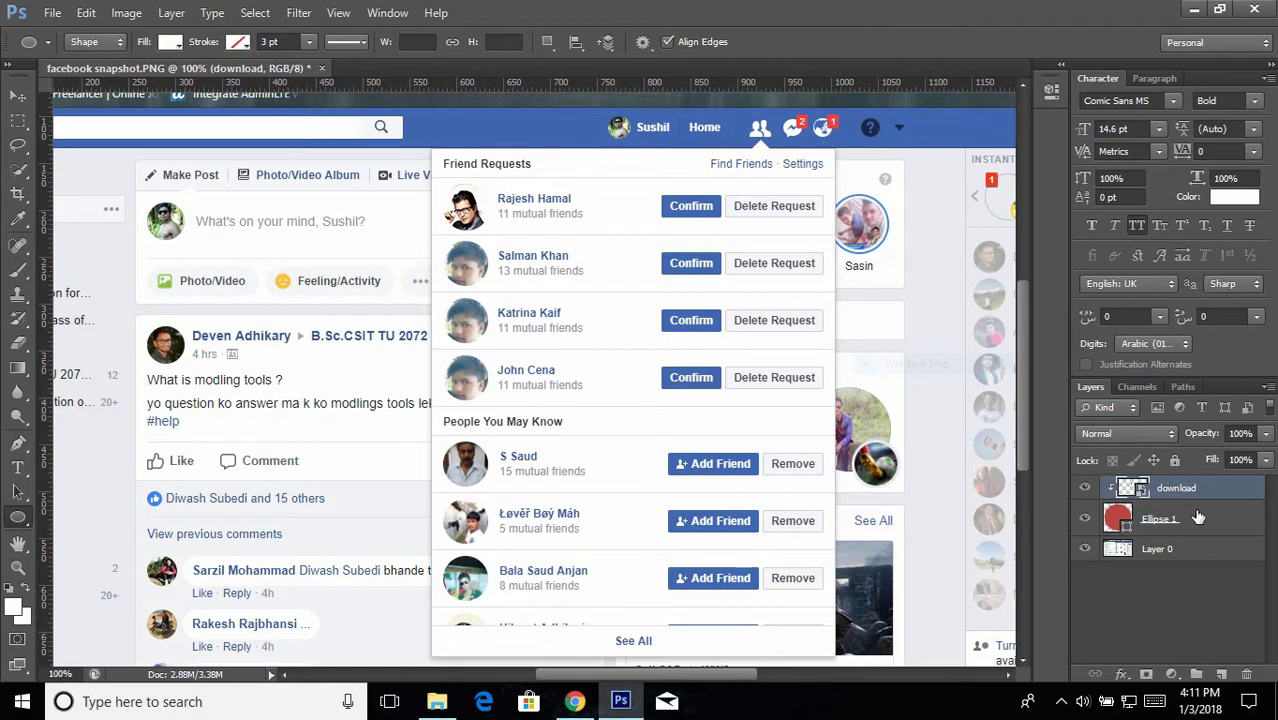
click(1199, 524)
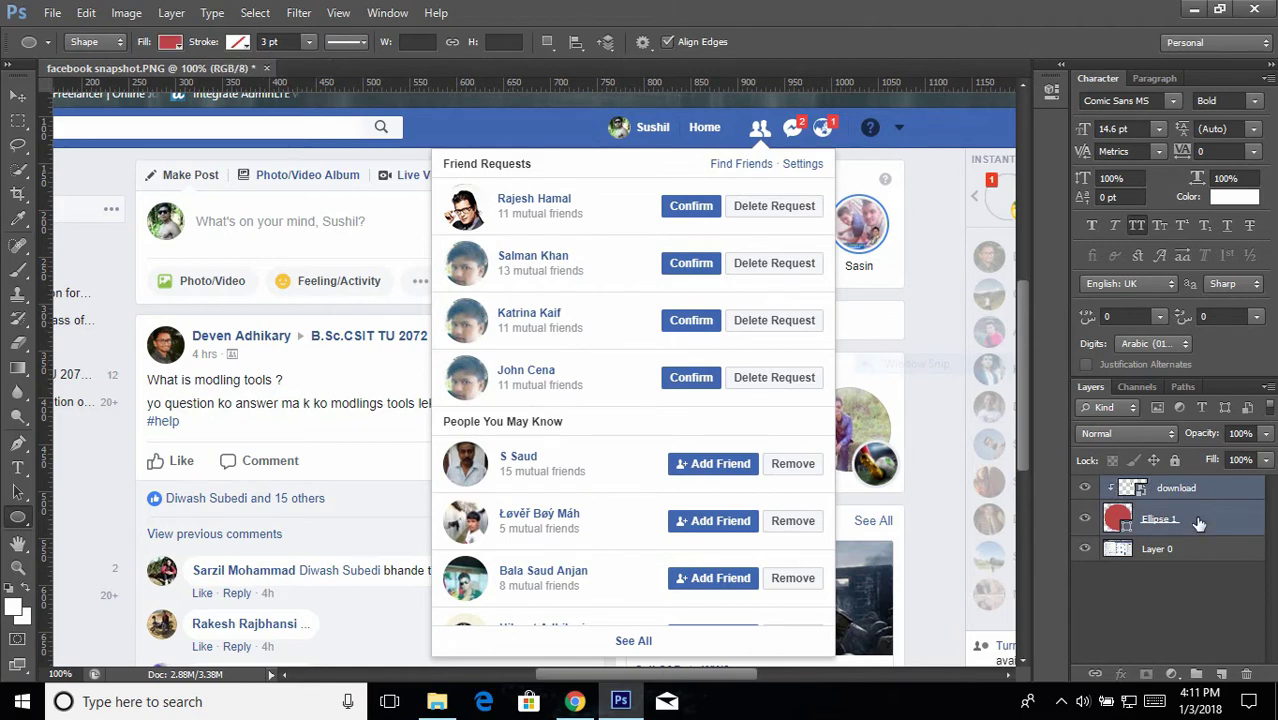
key(ctrl+g)
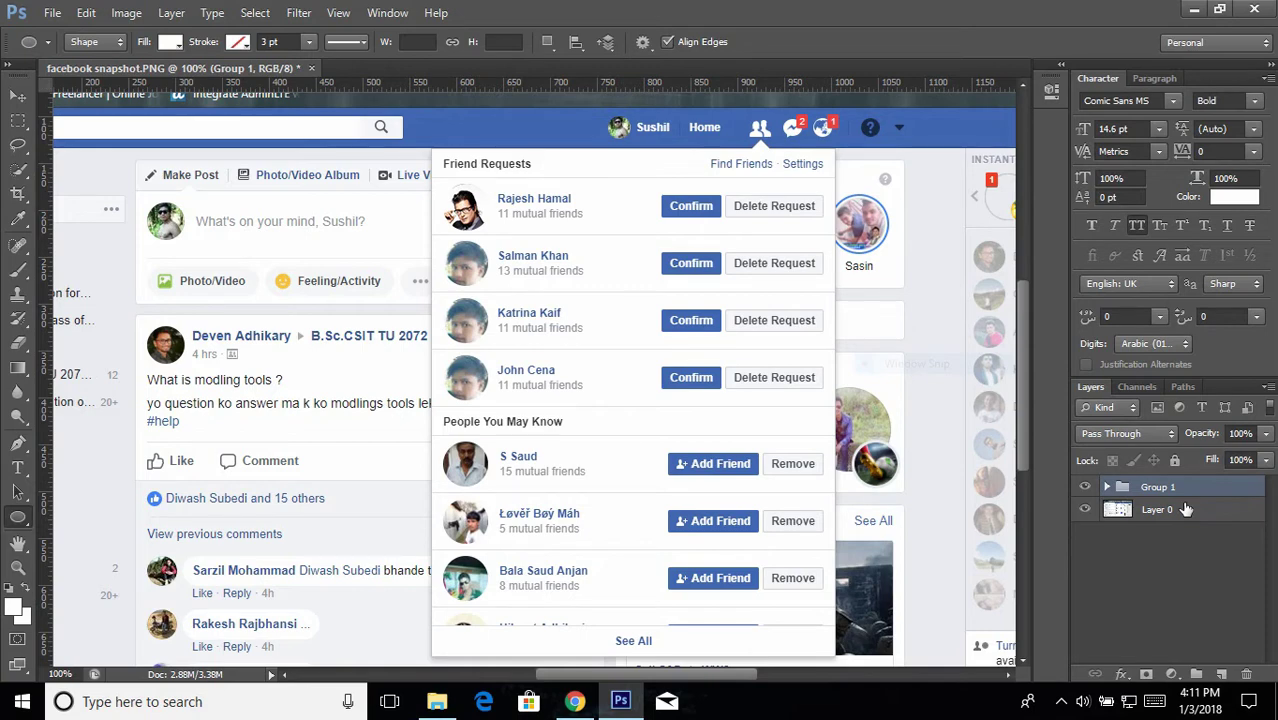
Duplicate the portrait group and move the copy down over the Salman Khan request's profile picture
key(ctrl+j)
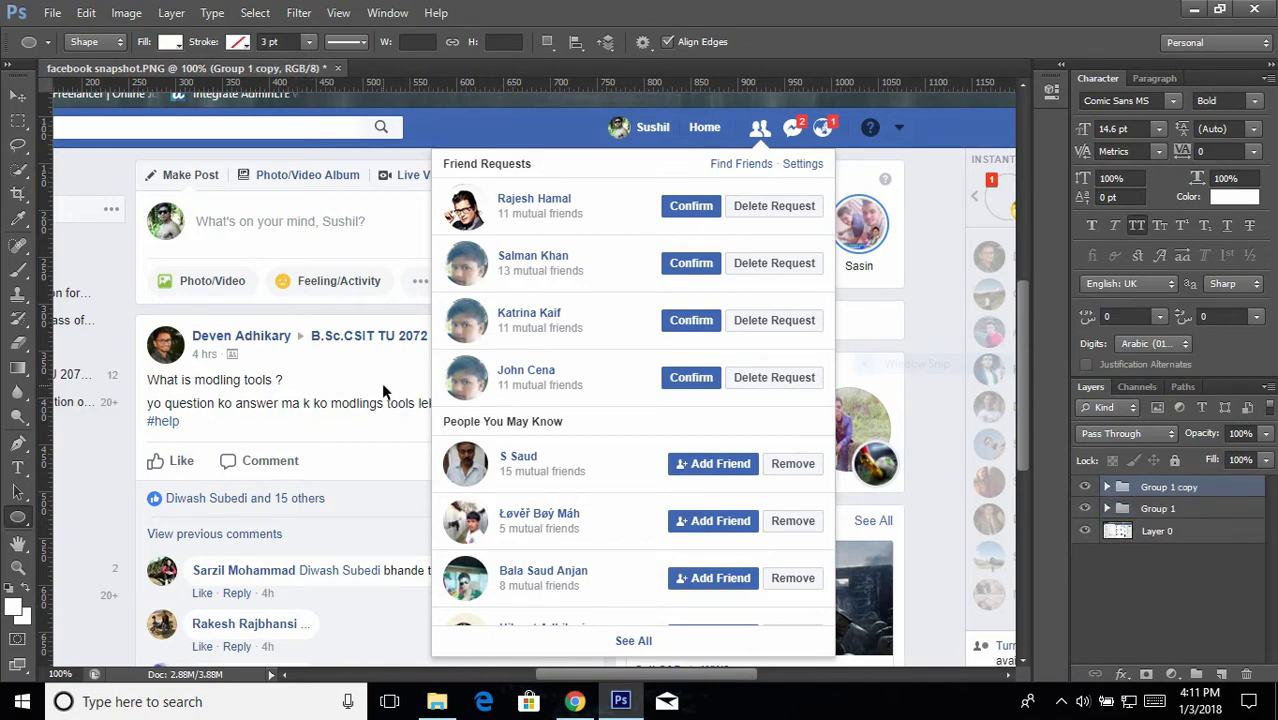
key(ctrl+t)
drag(485, 218, 484, 273)
click(940, 49)
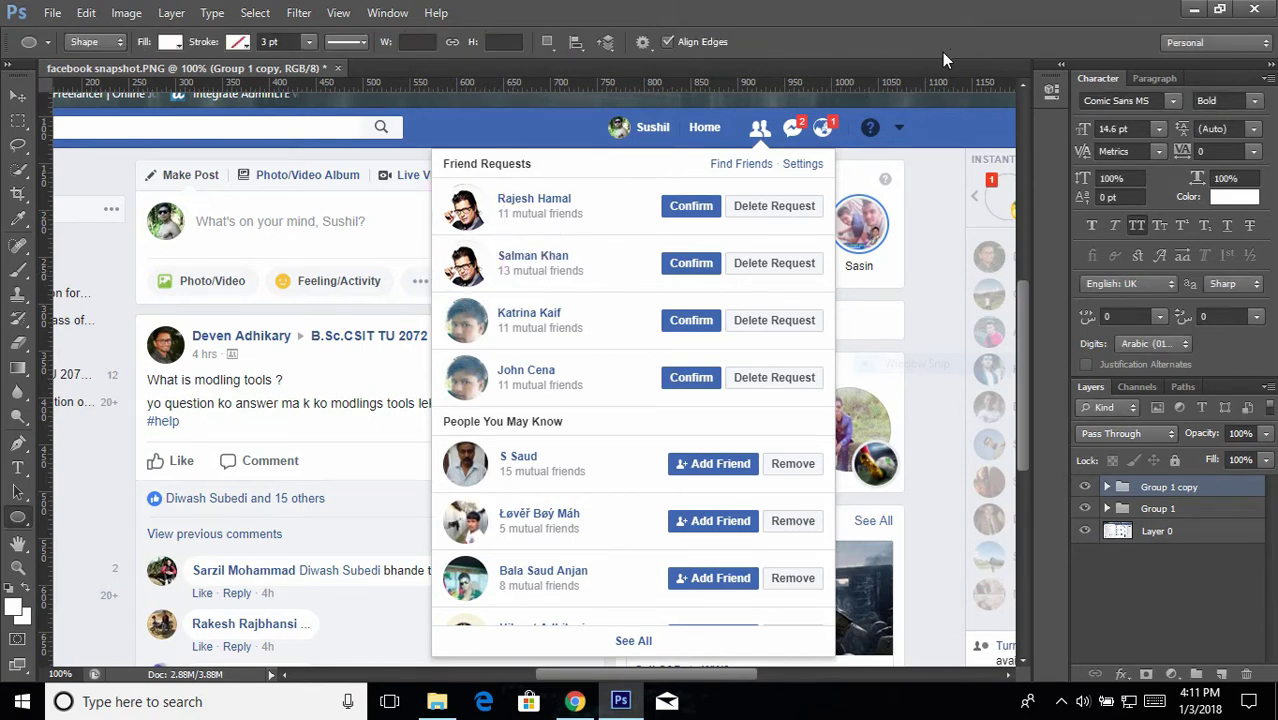
Delete the download portrait layer from the duplicated group, keeping its red circle
click(1107, 487)
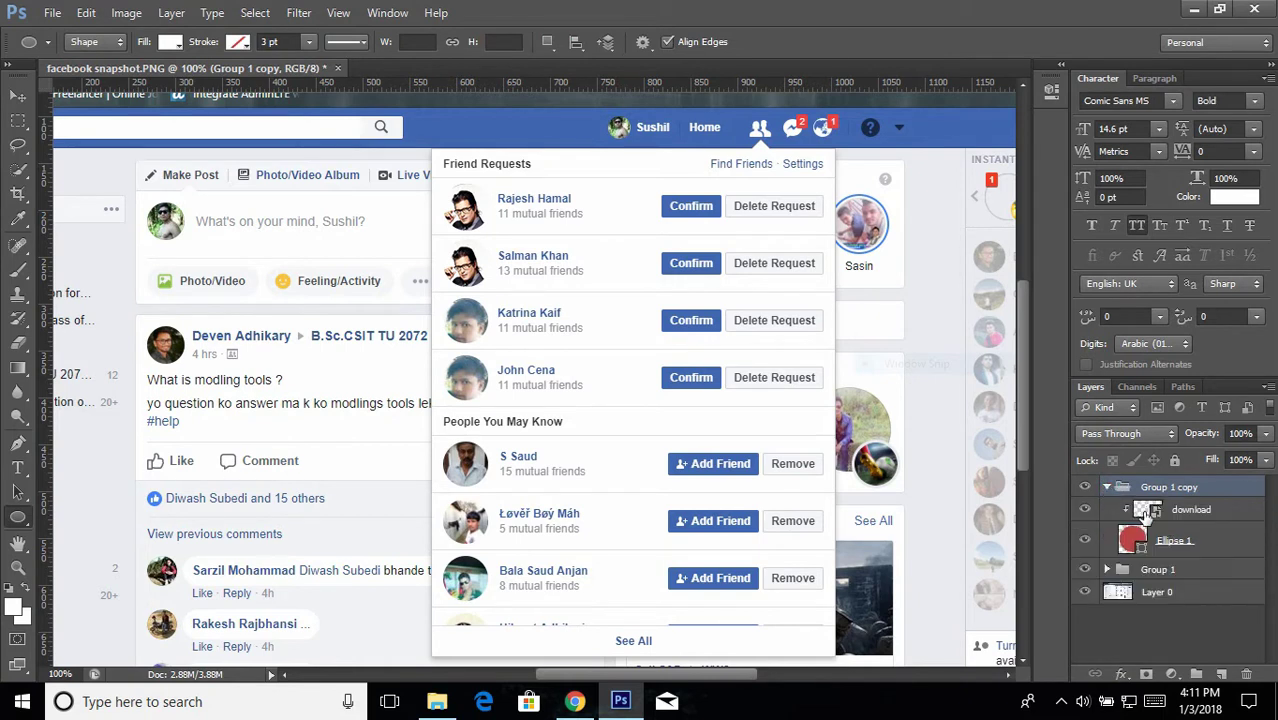
click(1196, 511)
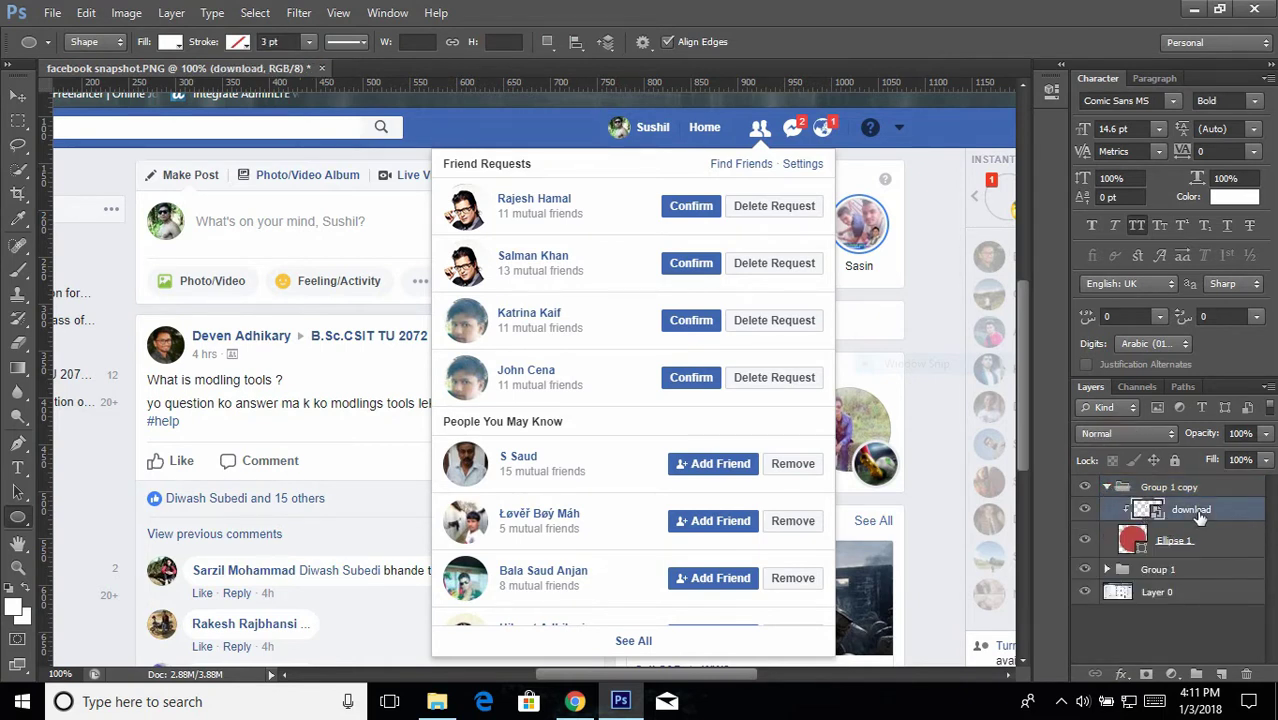
key(Delete)
Place the Salman-Khan photo from the New folder into the Facebook snapshot, above the red circle in Group 1 copy
mouse_move(456, 706)
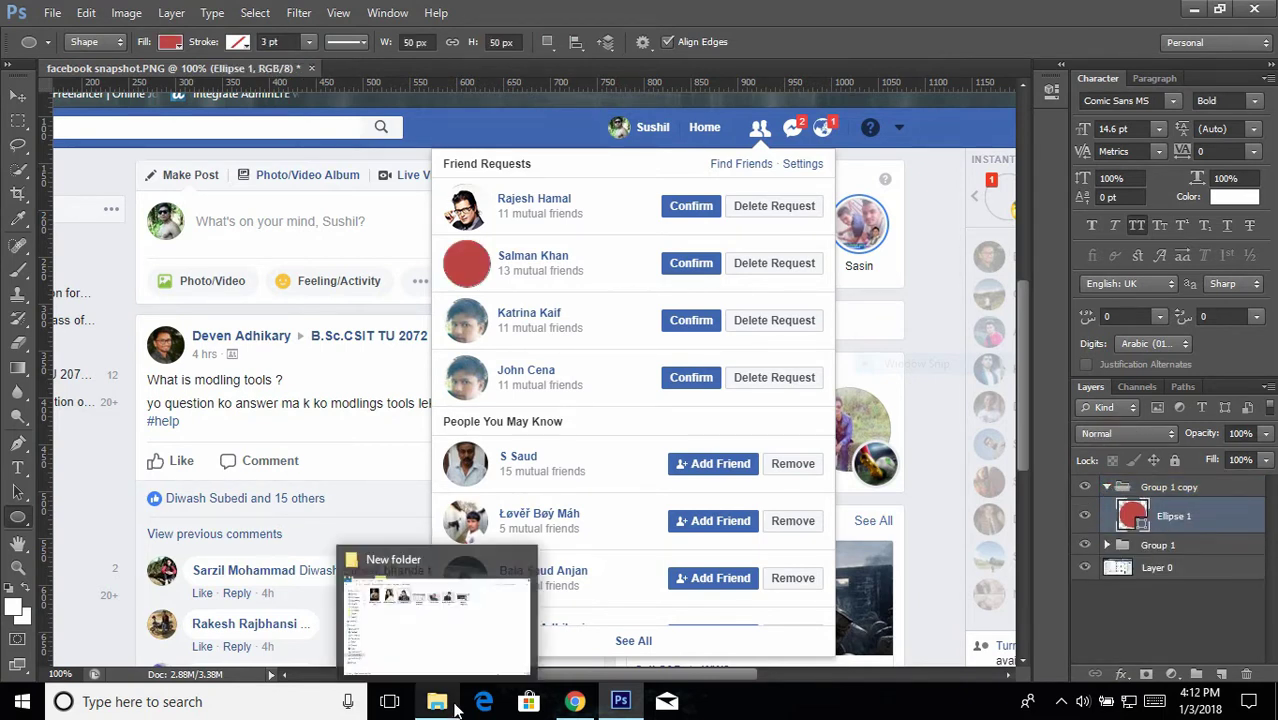
click(435, 616)
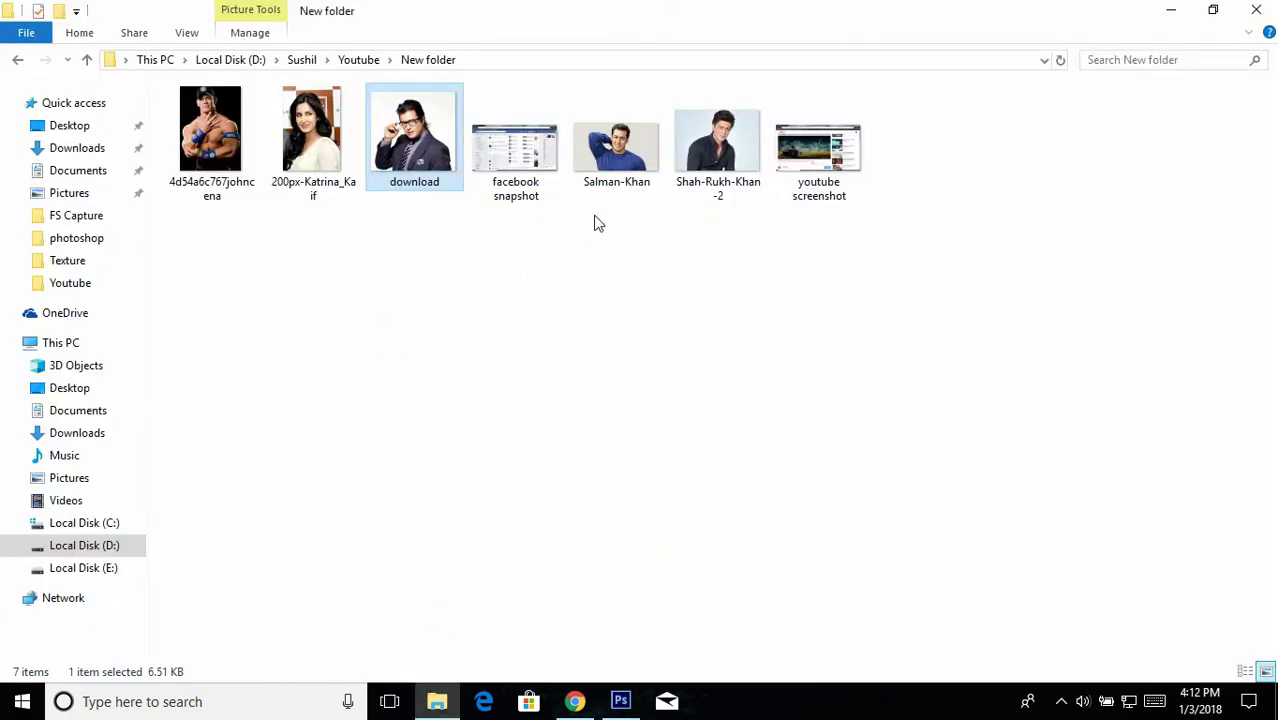
click(612, 148)
double_click(612, 148)
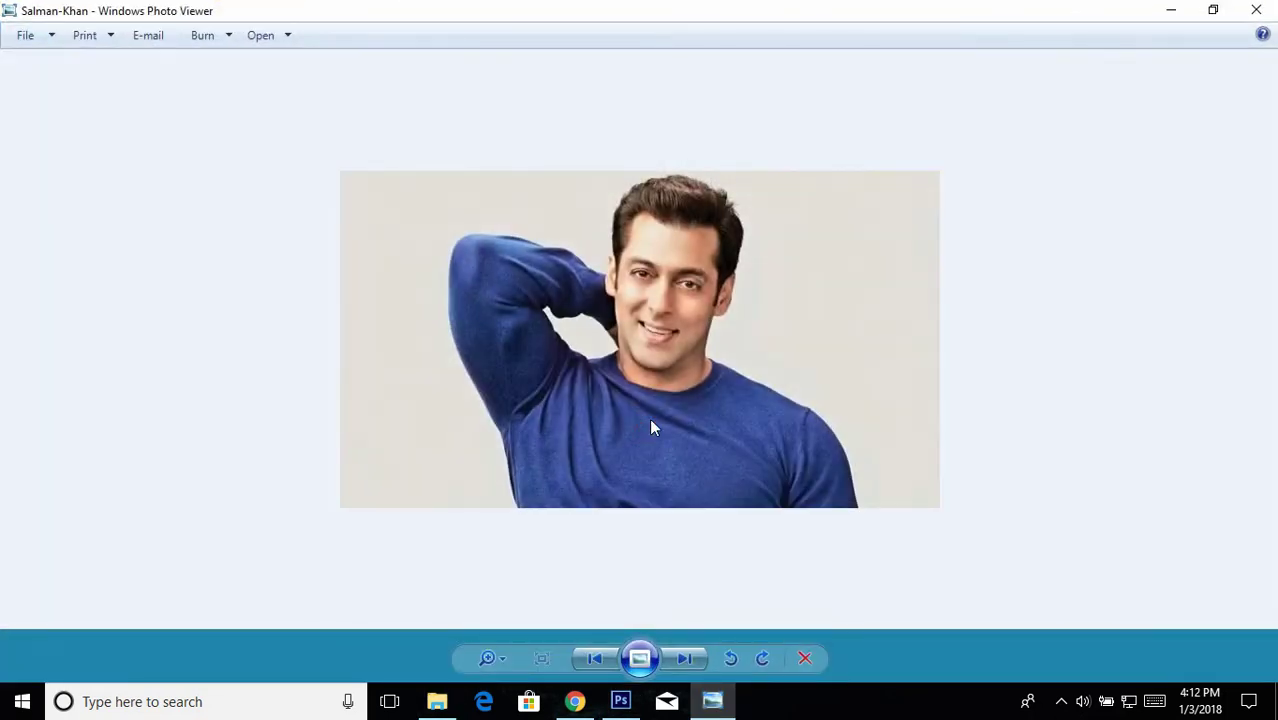
click(1256, 9)
drag(622, 142, 500, 314)
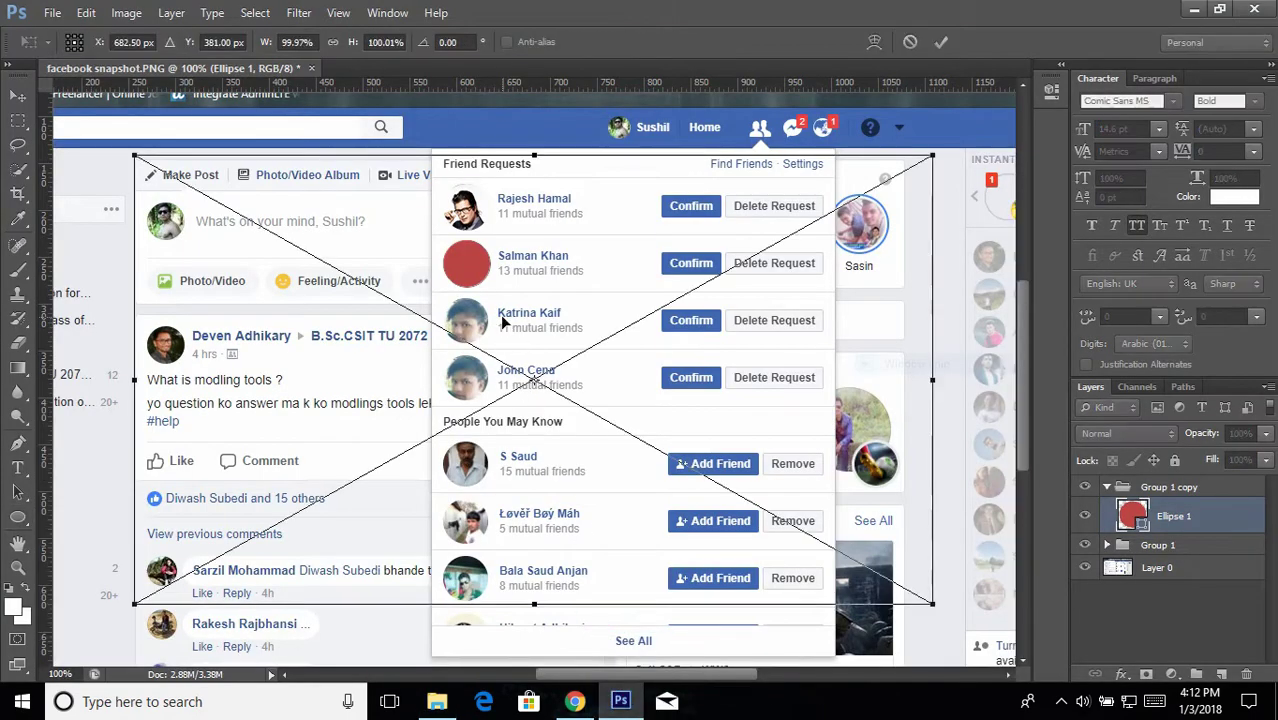
Scale the placed Salman-Khan photo to about 16.7% and position it over the Salman Khan request's circle
drag(135, 157, 716, 410)
drag(872, 538, 532, 307)
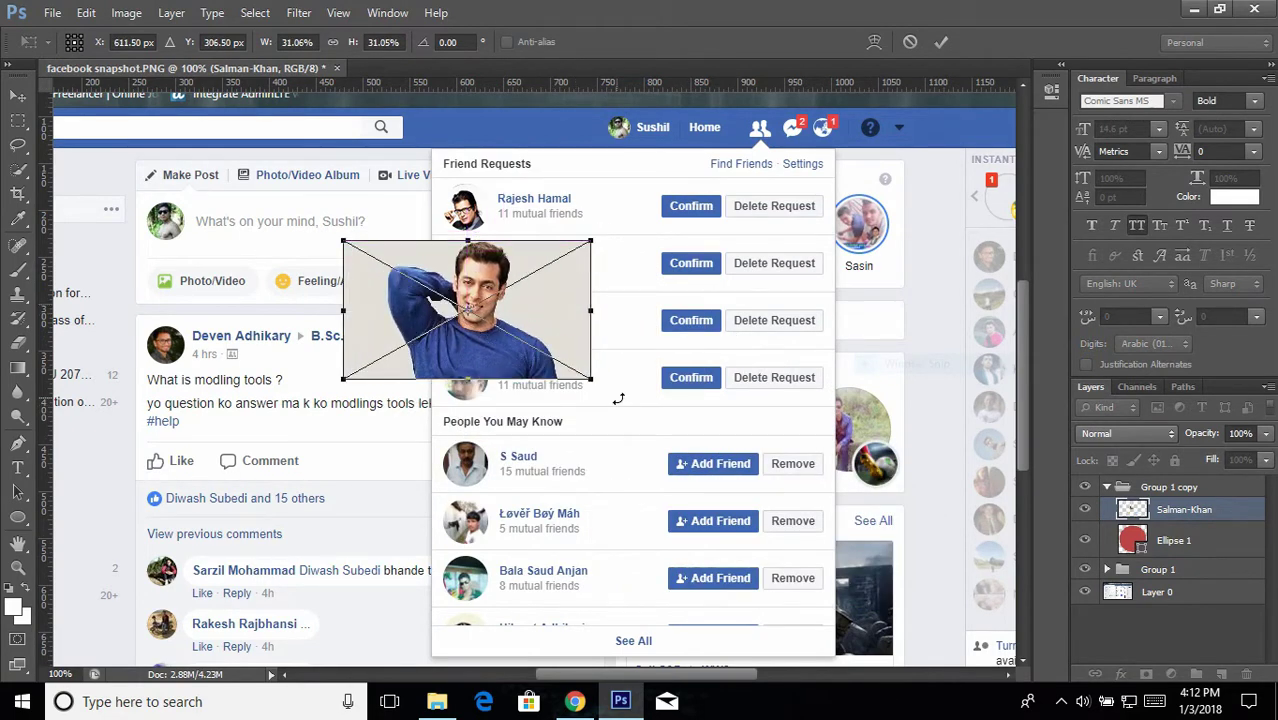
drag(591, 378, 503, 297)
drag(503, 297, 526, 297)
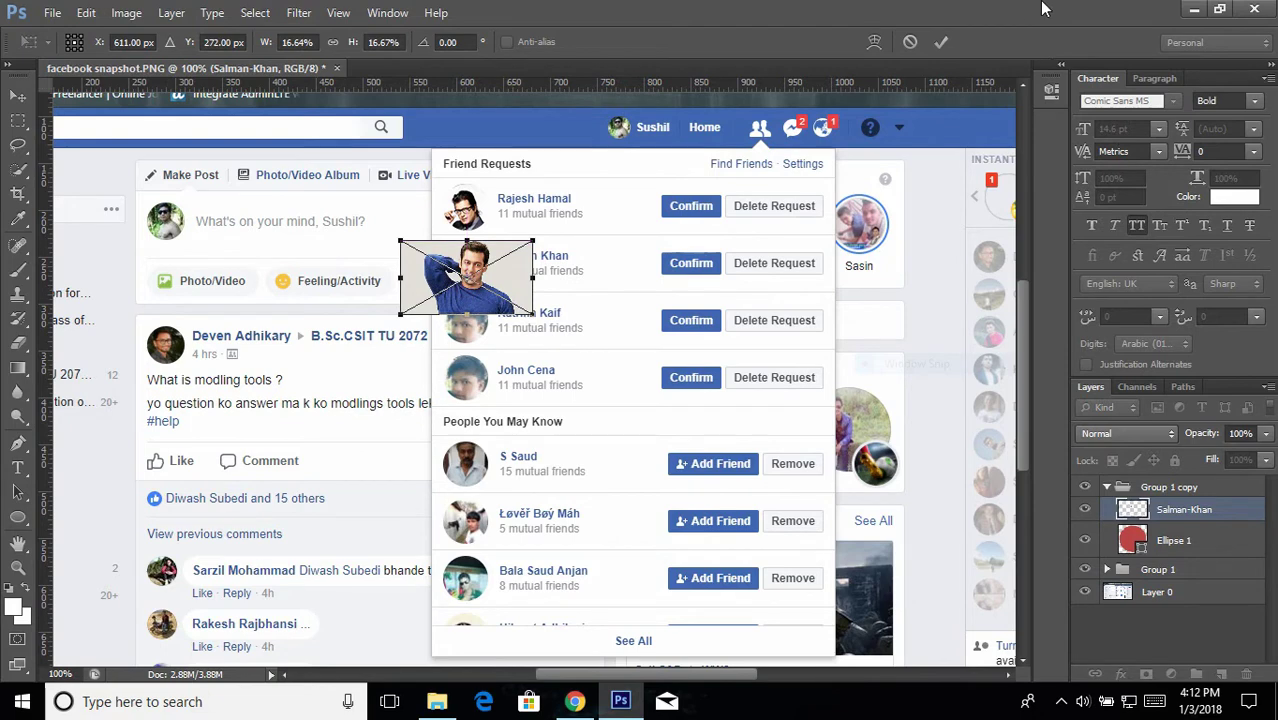
click(940, 42)
Clip the Salman-Khan photo to the red circle with a clipping mask and scale it to 11.25%
right_click(1211, 514)
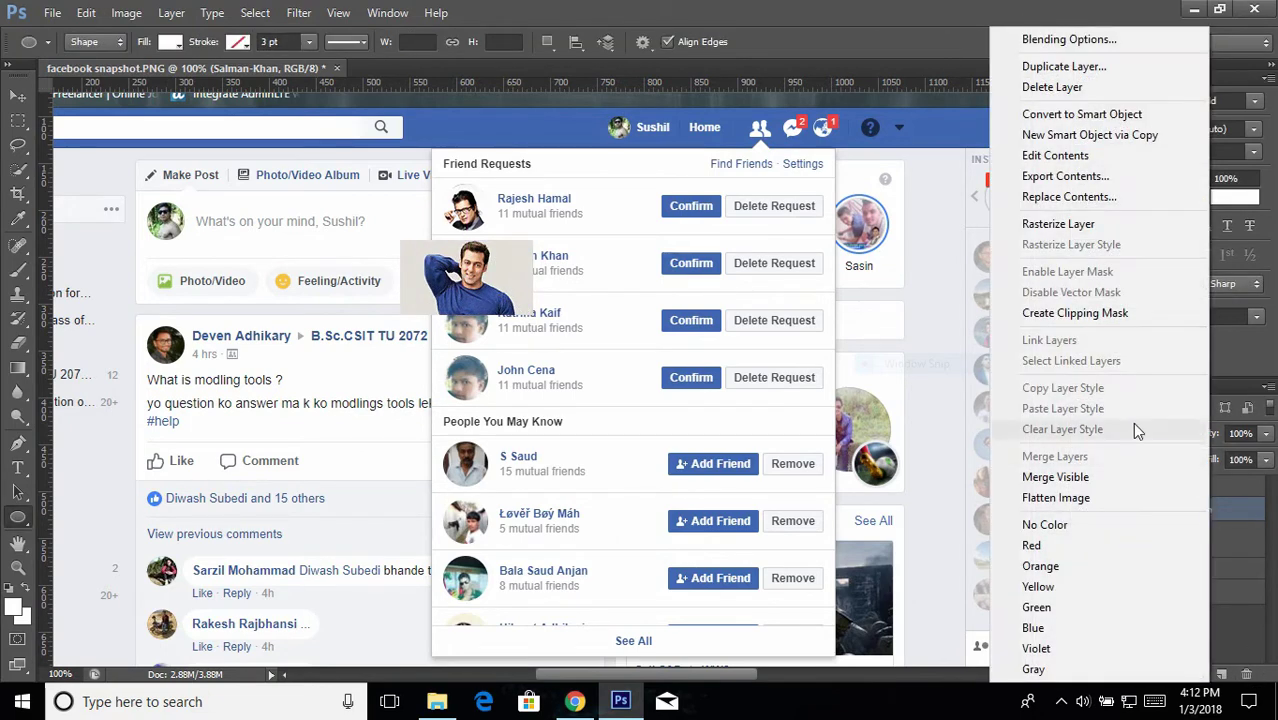
click(1066, 311)
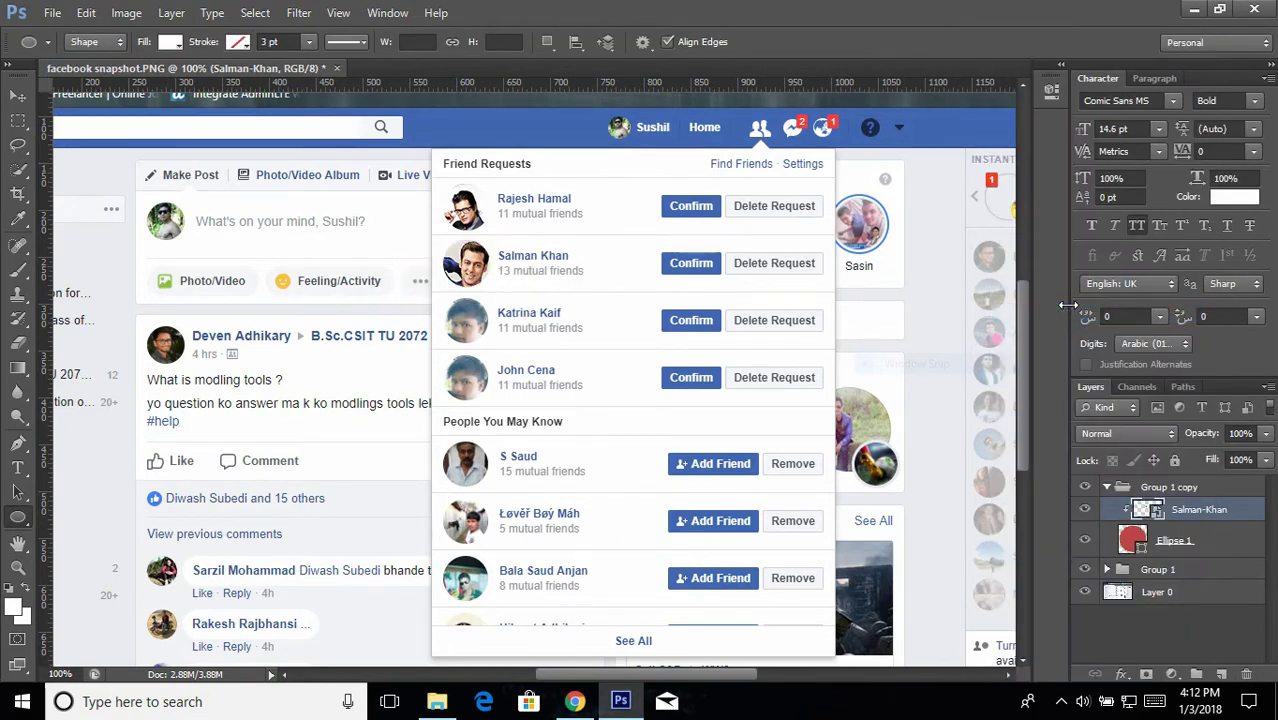
key(ctrl+t)
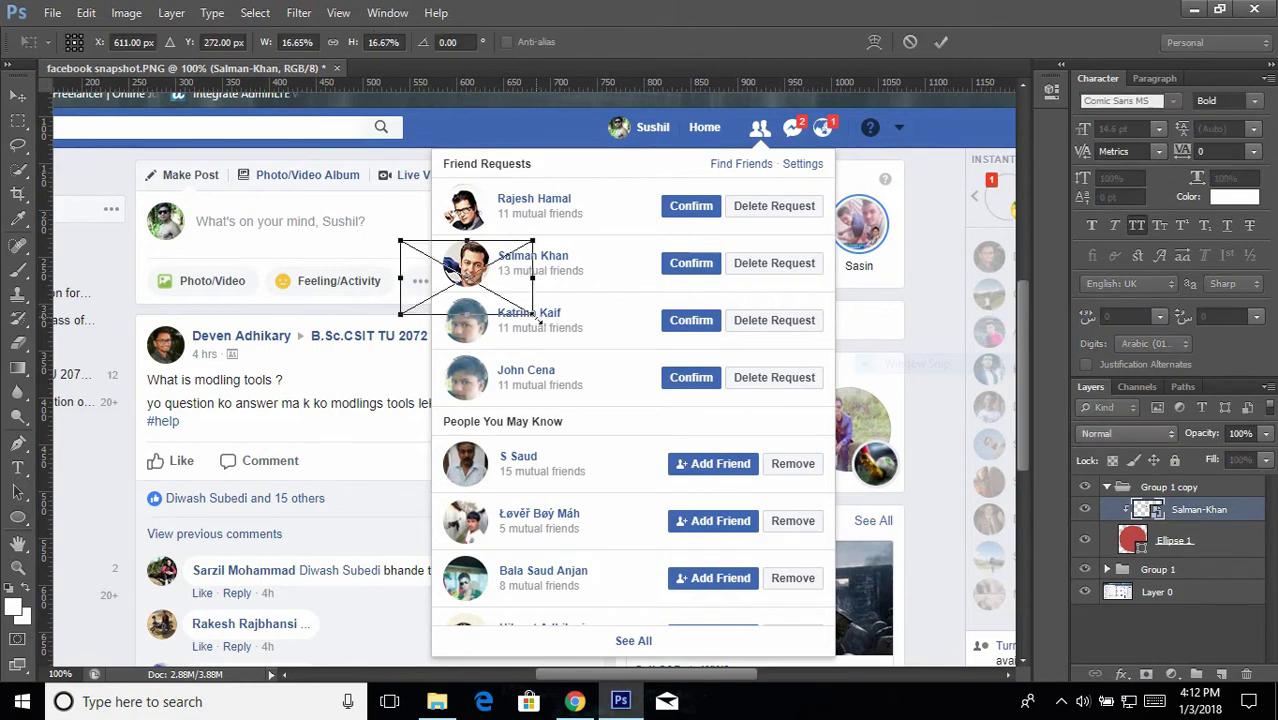
drag(537, 314, 496, 281)
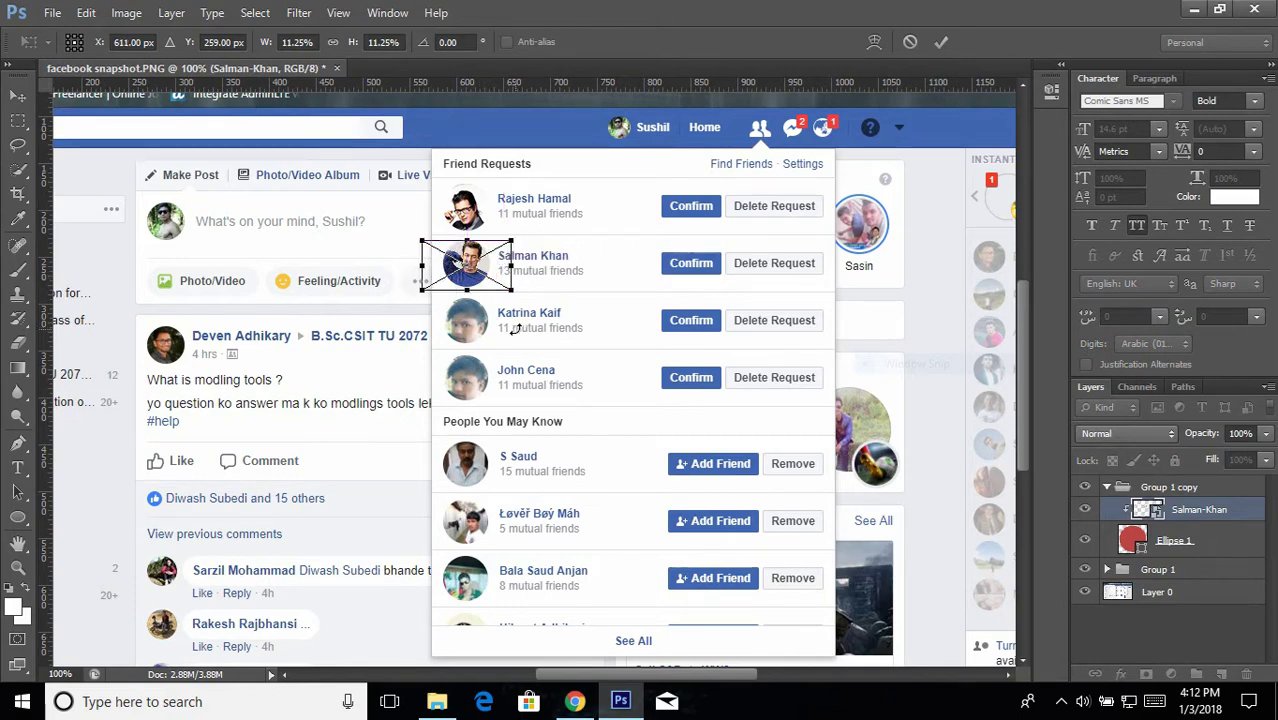
click(940, 42)
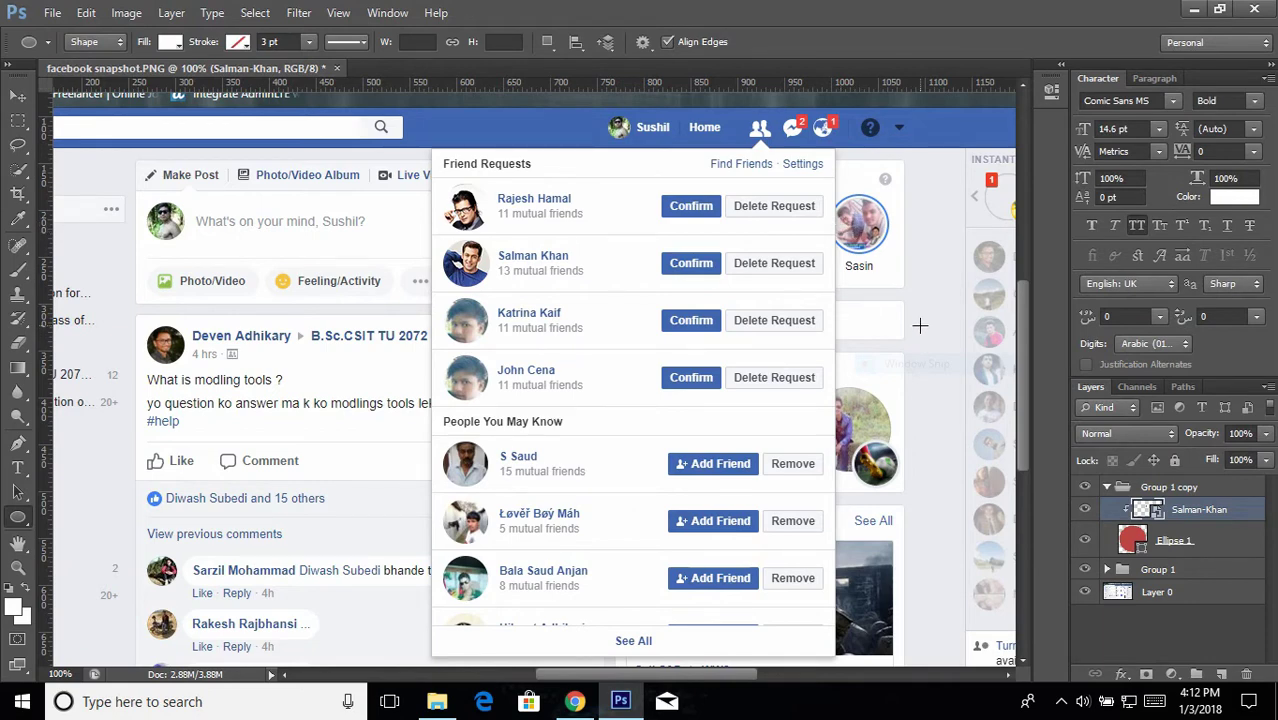
Duplicate the collapsed Group 1 copy and move the duplicate down over the Katrina Kaif request's profile picture
click(1106, 487)
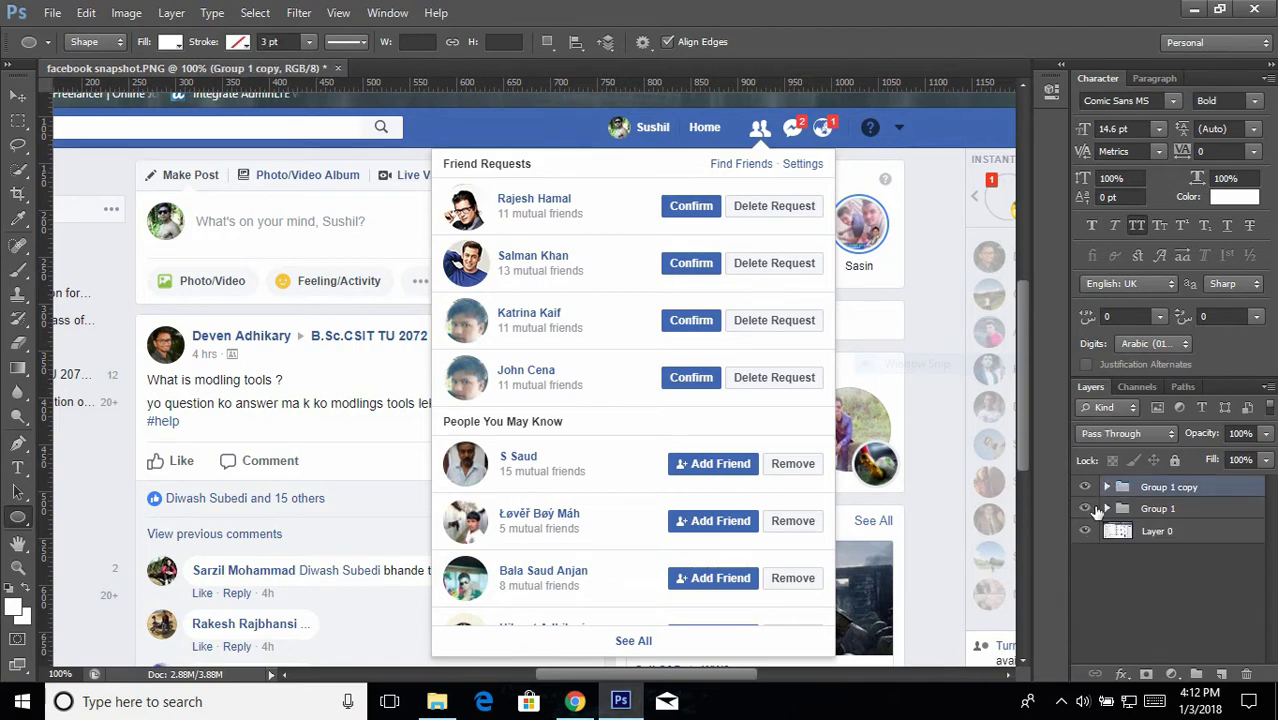
key(ctrl+j)
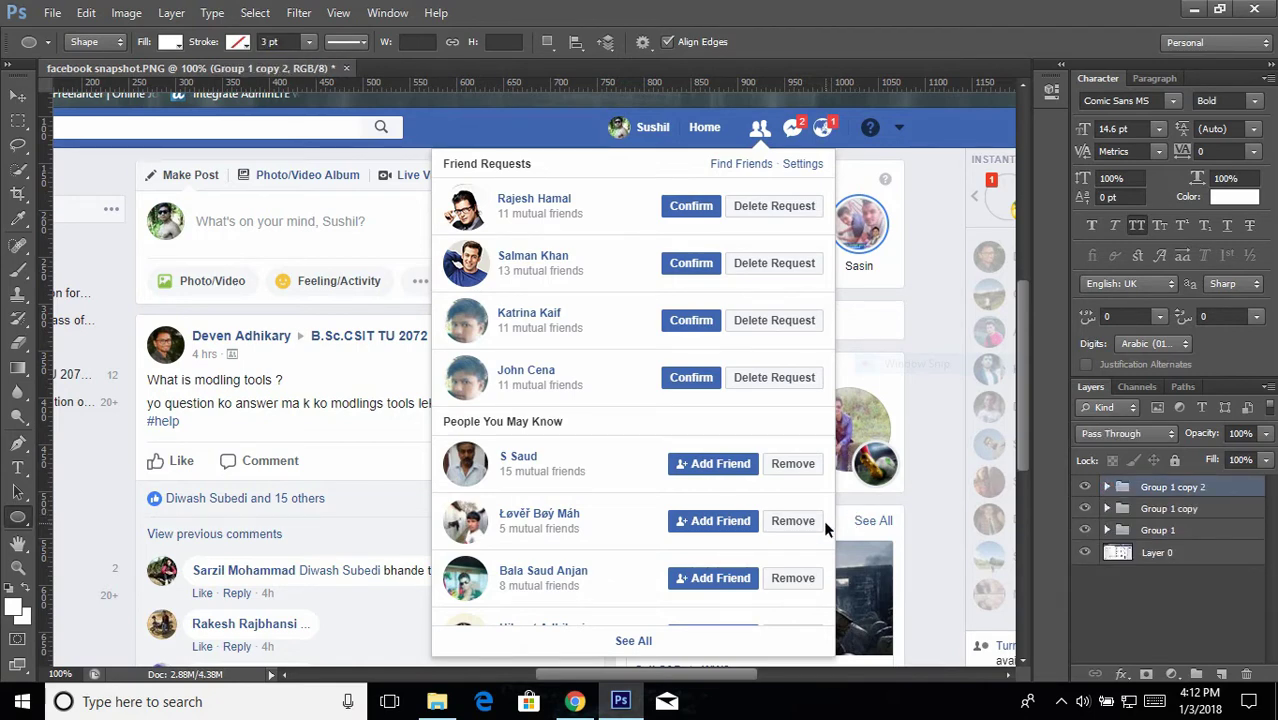
key(ctrl+t)
drag(492, 271, 493, 329)
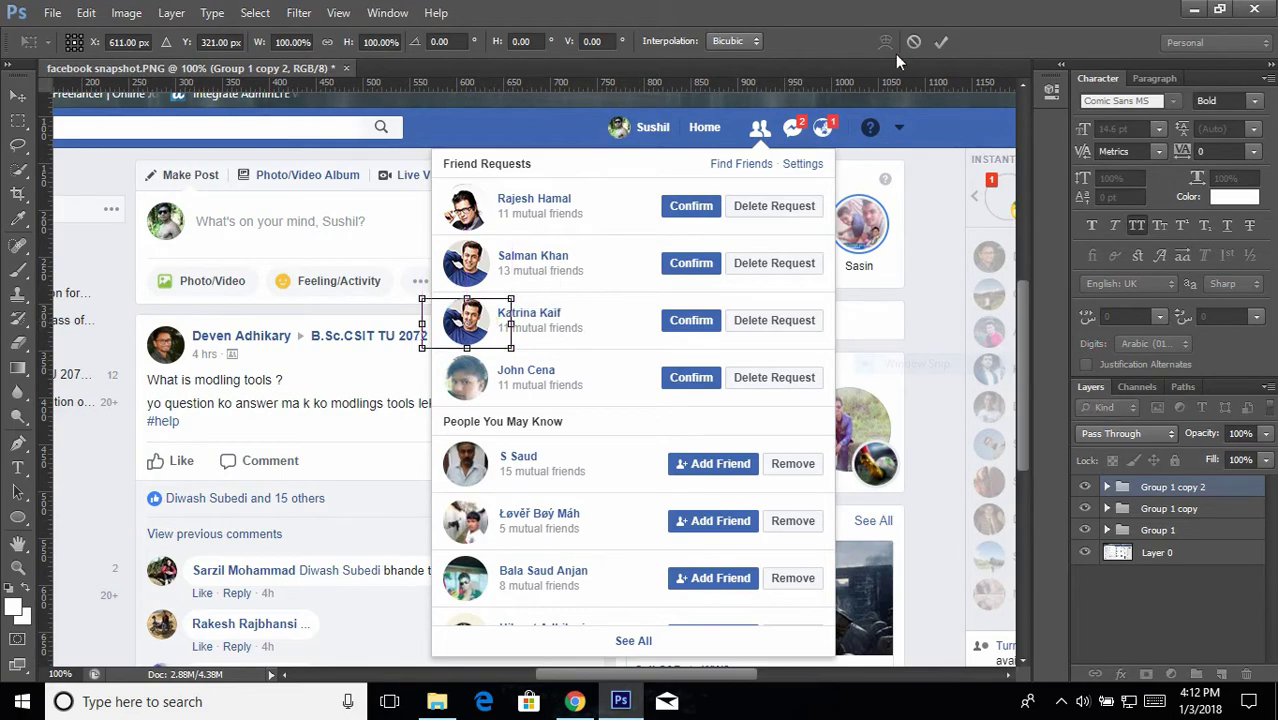
click(942, 42)
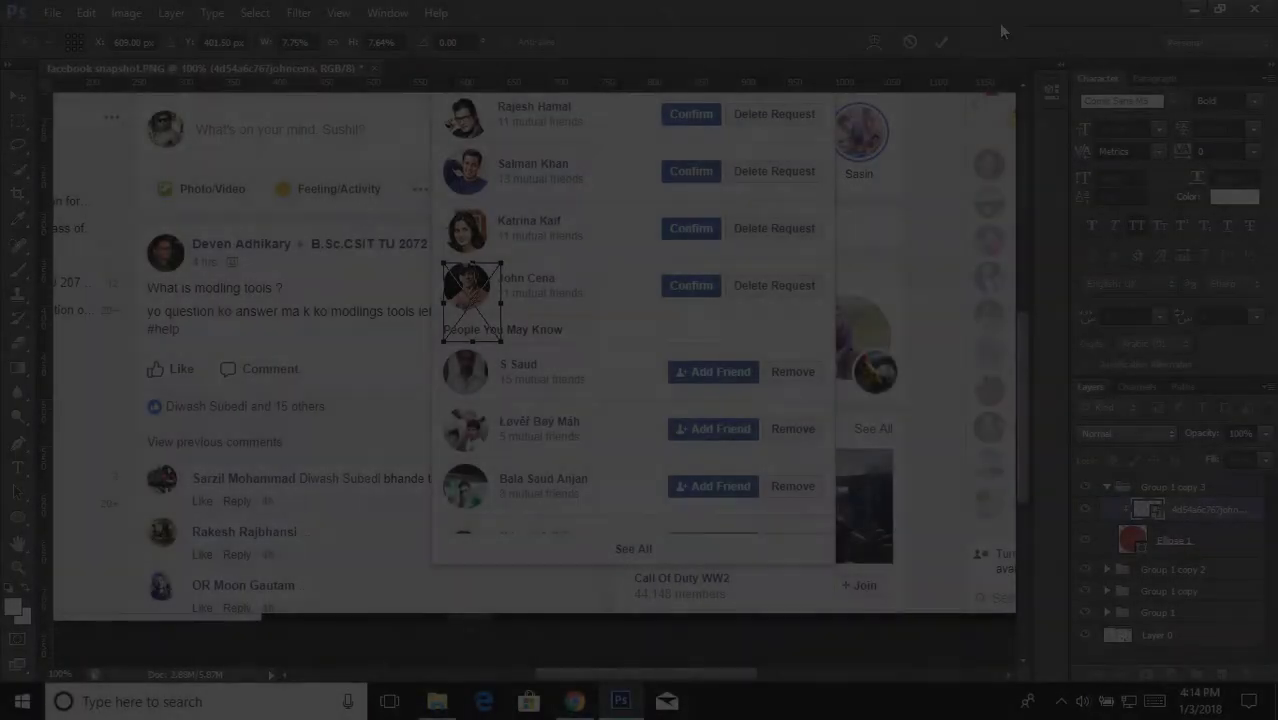
Apply the John Cena portrait's scaling of about 7.7% and collapse its group, Group 1 copy 3
click(941, 43)
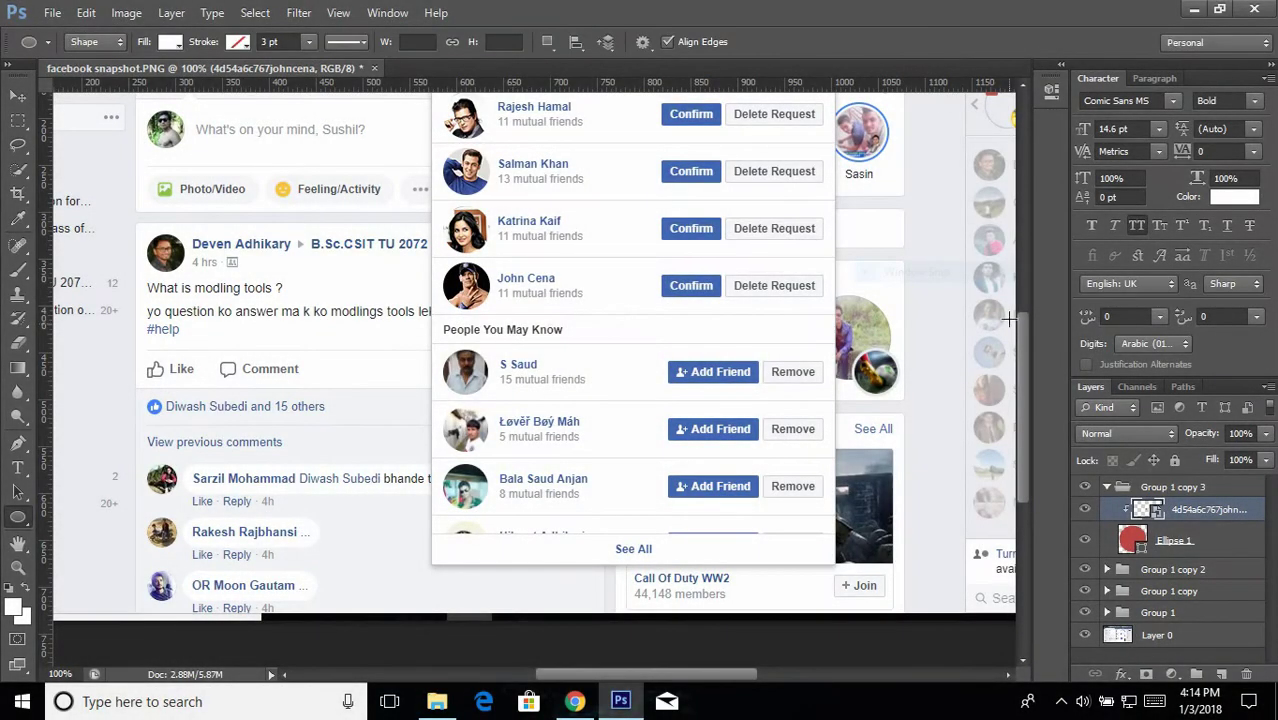
click(1107, 487)
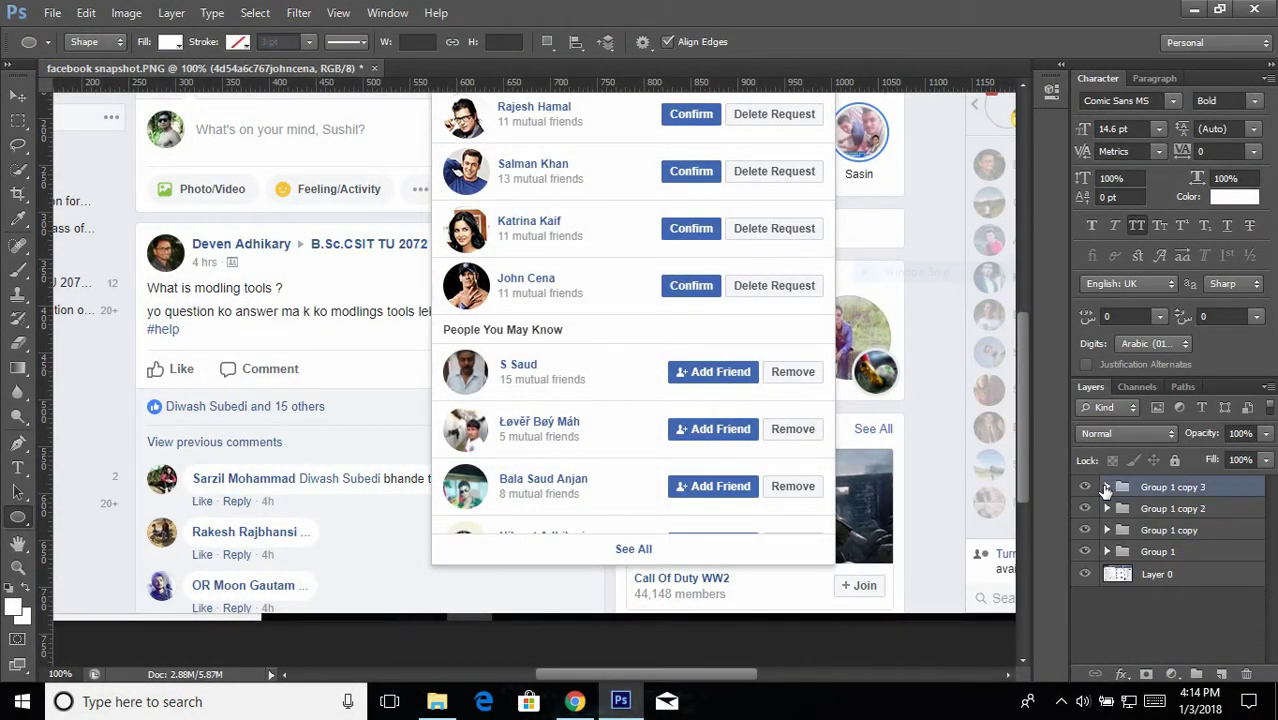
drag(1018, 396, 1028, 355)
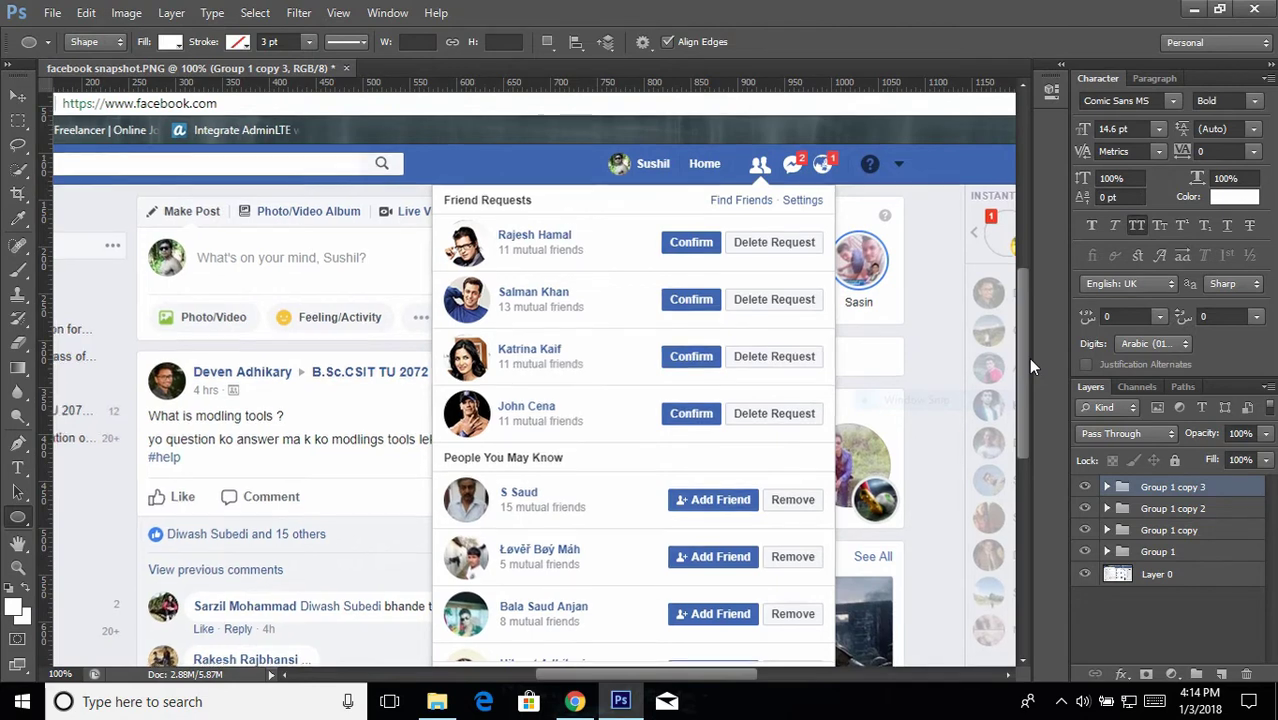
key(ctrl+0)
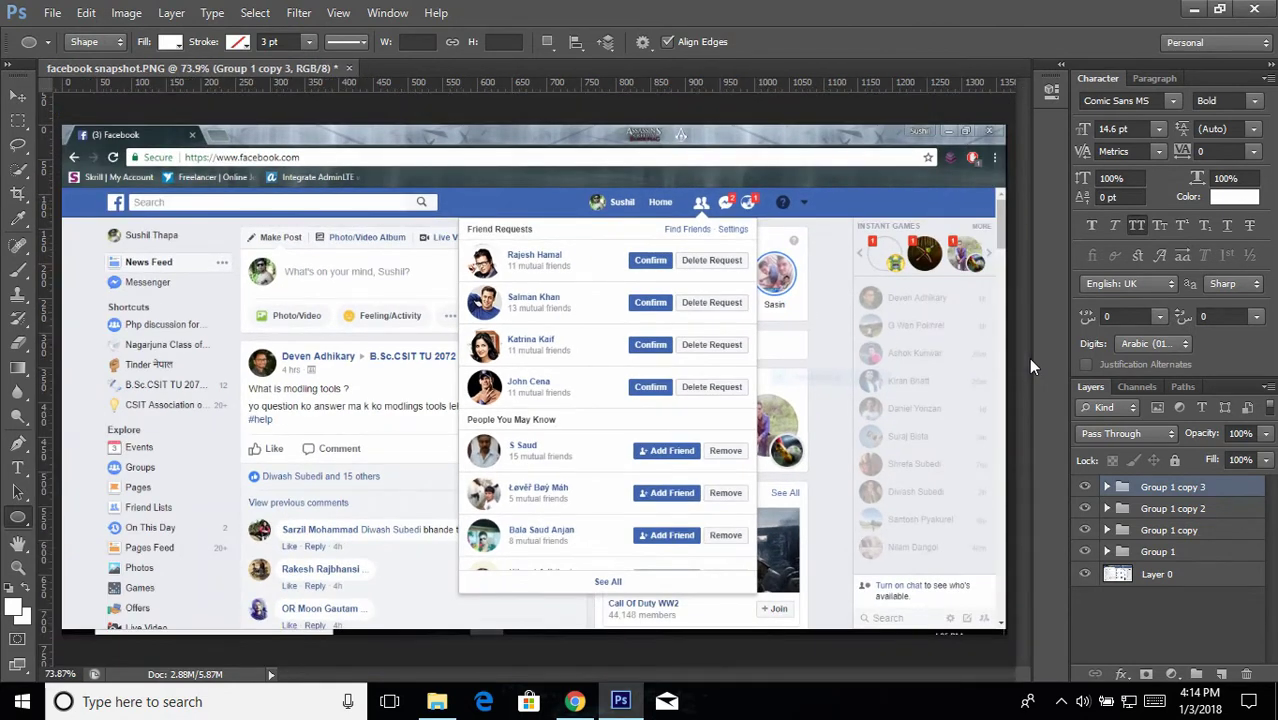
Save the edited Facebook snapshot as a new image file
click(50, 12)
click(80, 238)
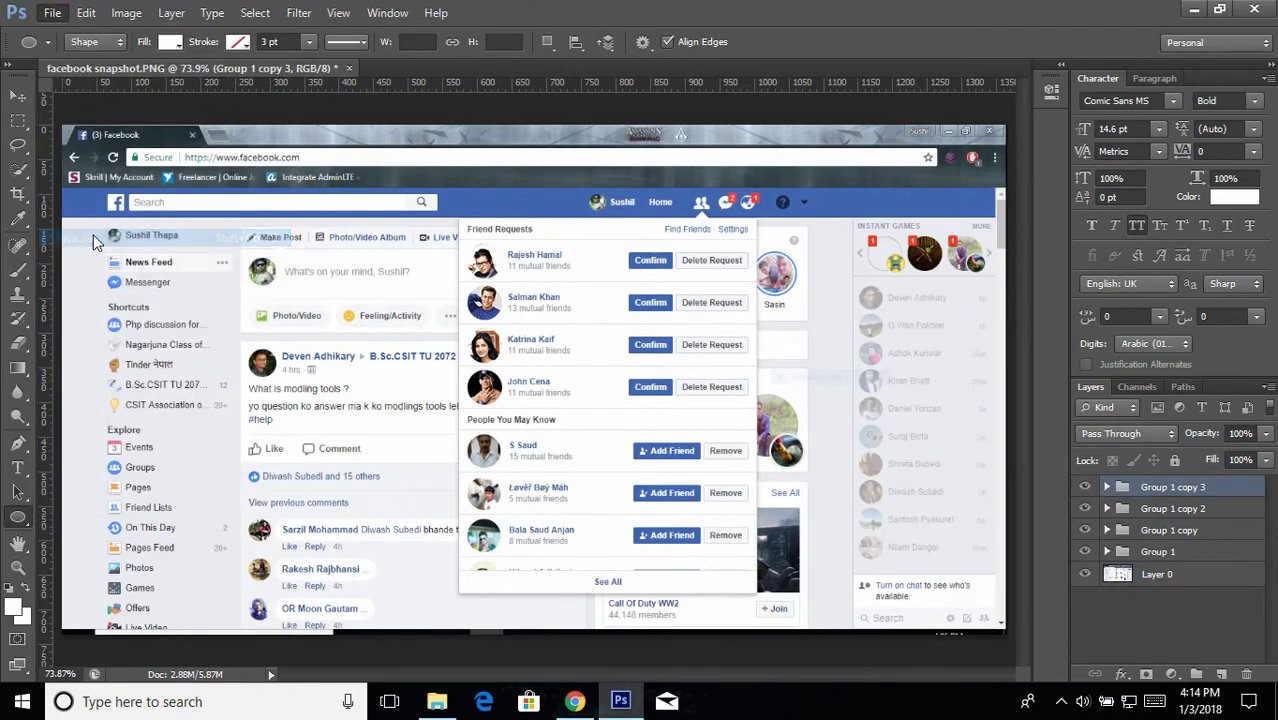
click(702, 396)
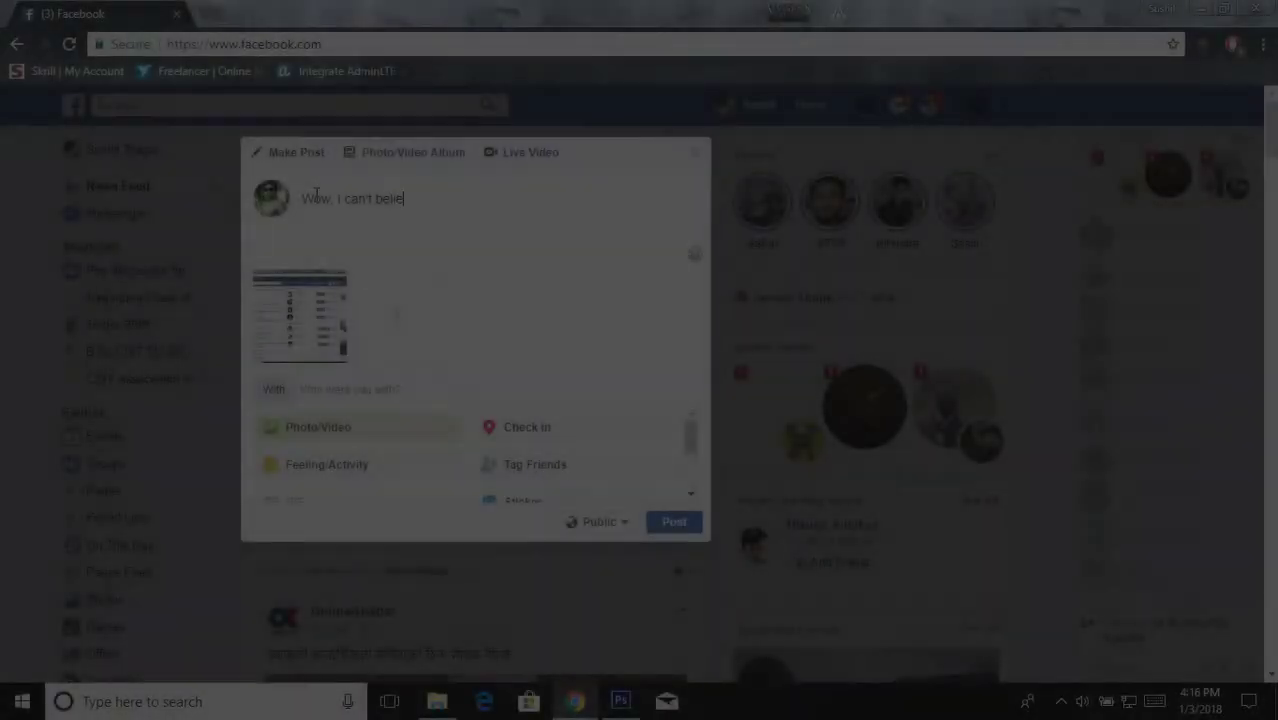
In Chrome, continue the caption of the Facebook photo post that begins "Wow, i can't", adding "my fr"
text(my fr)
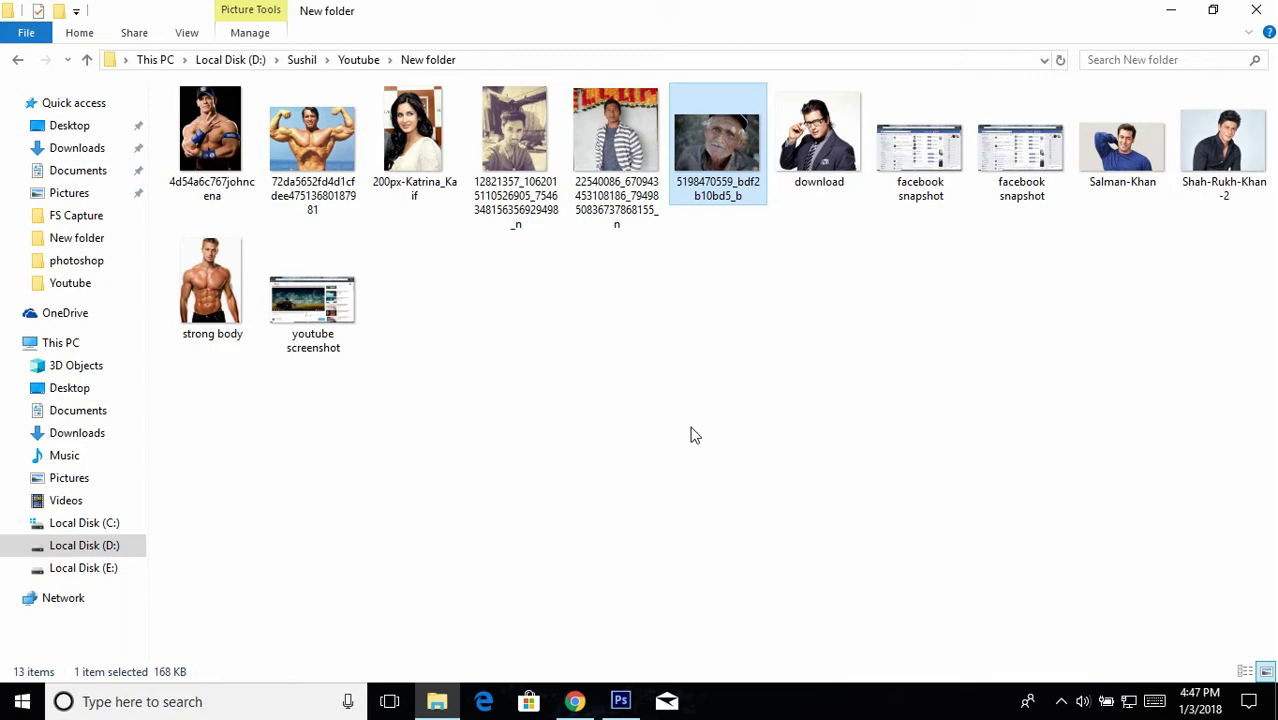
double_click(490, 121)
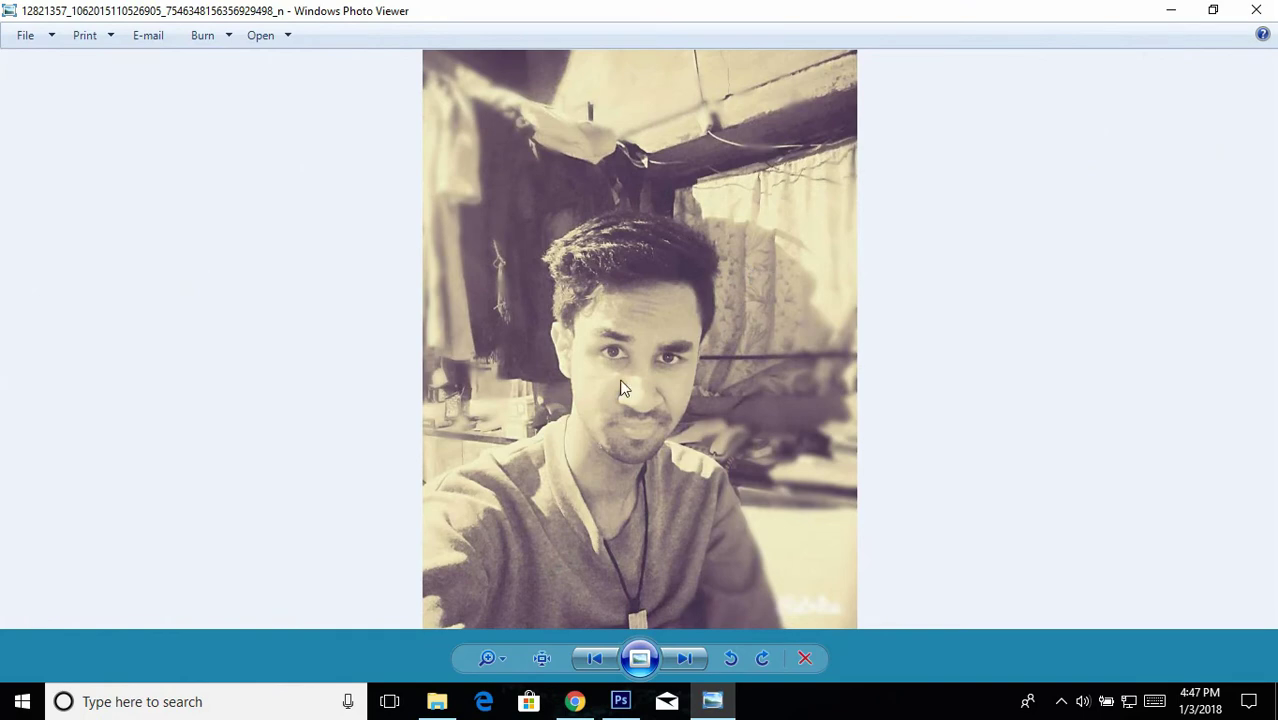
click(1257, 11)
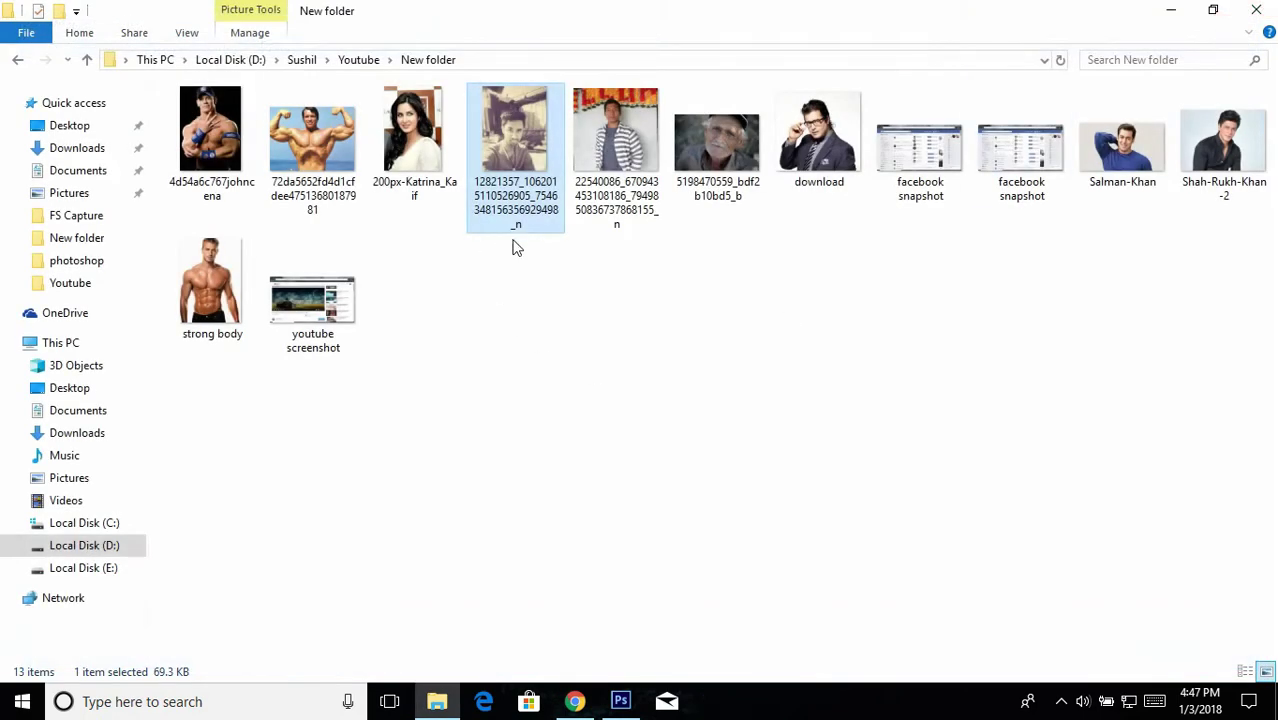
click(705, 137)
double_click(705, 137)
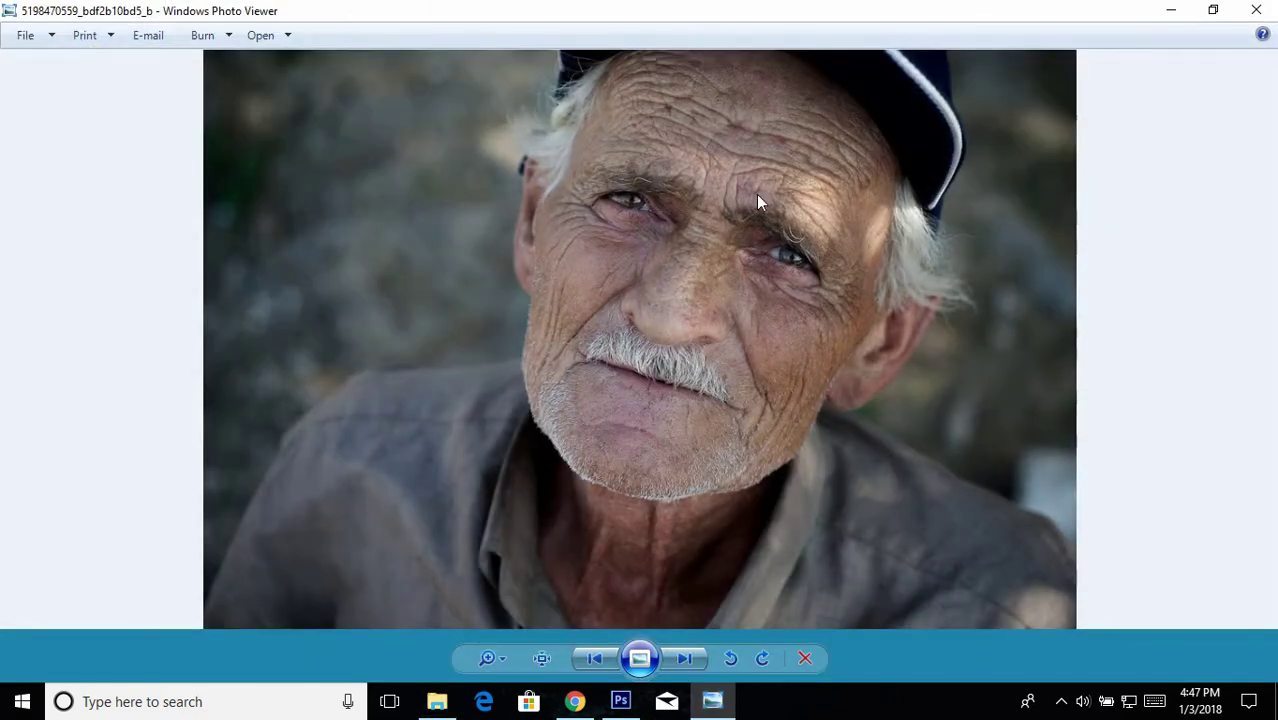
click(1256, 11)
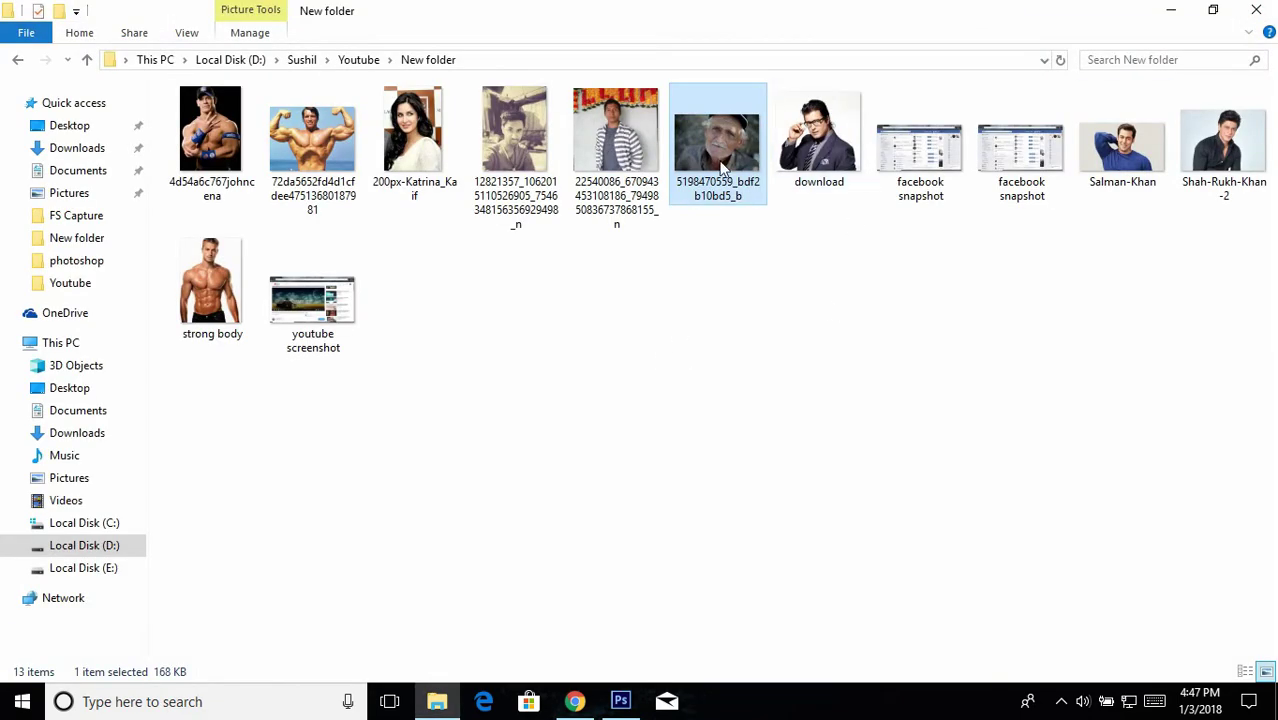
drag(725, 168, 570, 404)
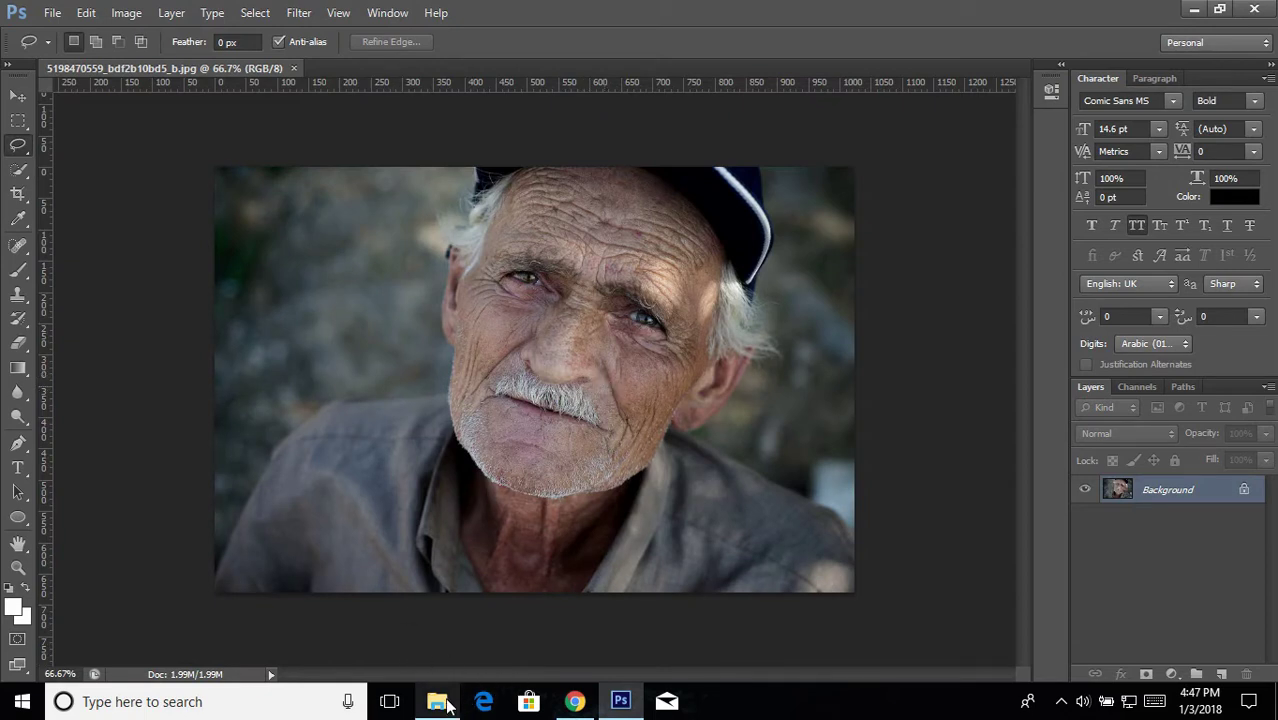
click(1245, 491)
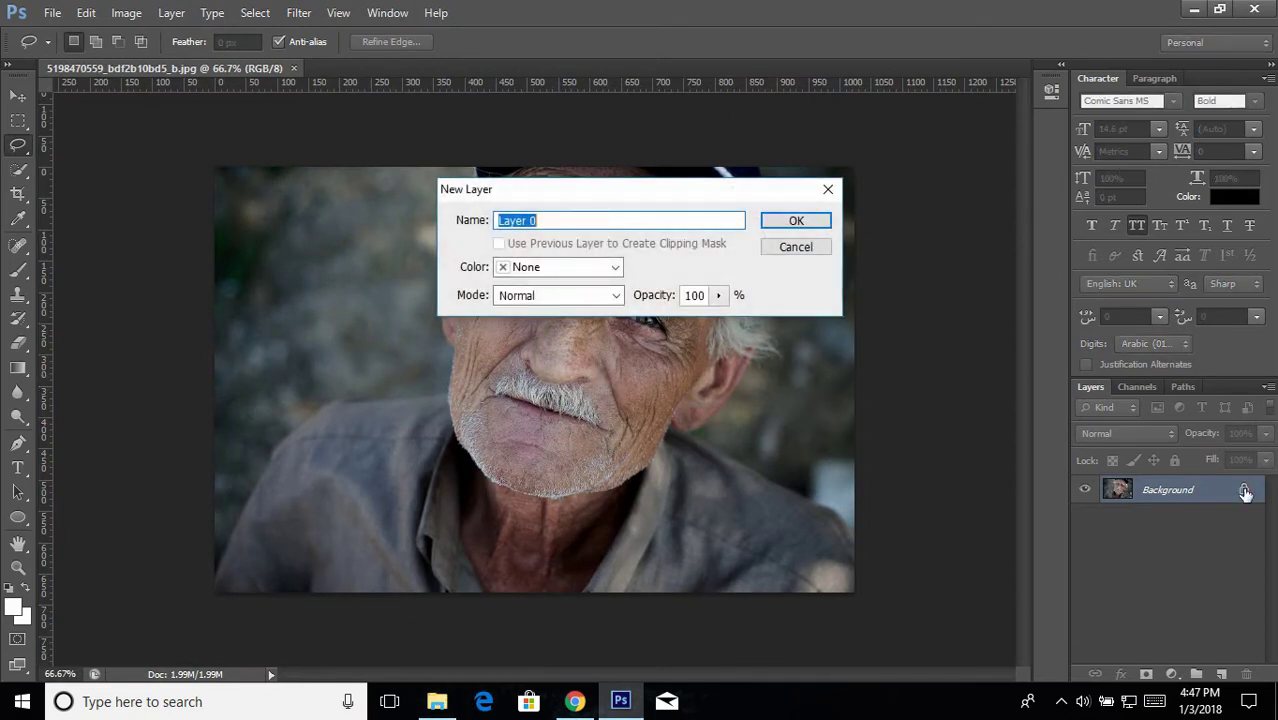
click(795, 220)
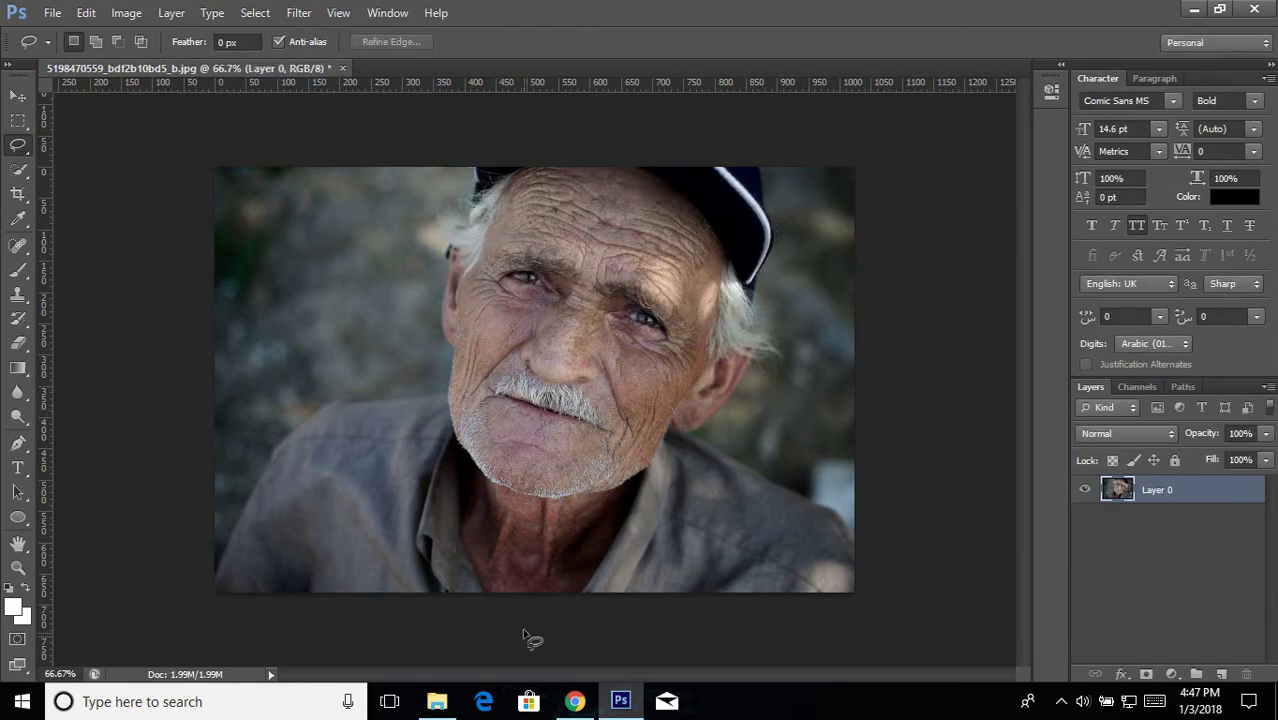
Place the young man's sepia selfie above Layer 0, scale it to about 110% and align it with the portrait's right edge
click(436, 702)
drag(515, 200, 561, 445)
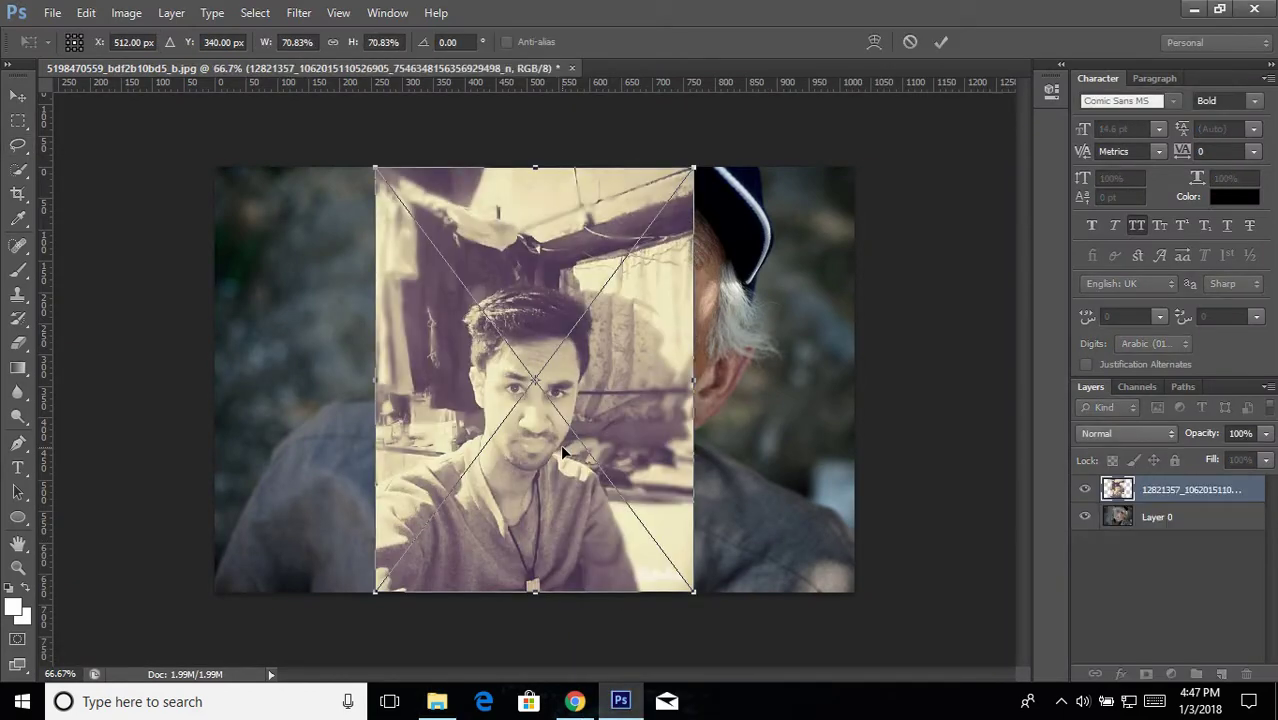
drag(695, 601, 861, 690)
drag(377, 170, 310, 99)
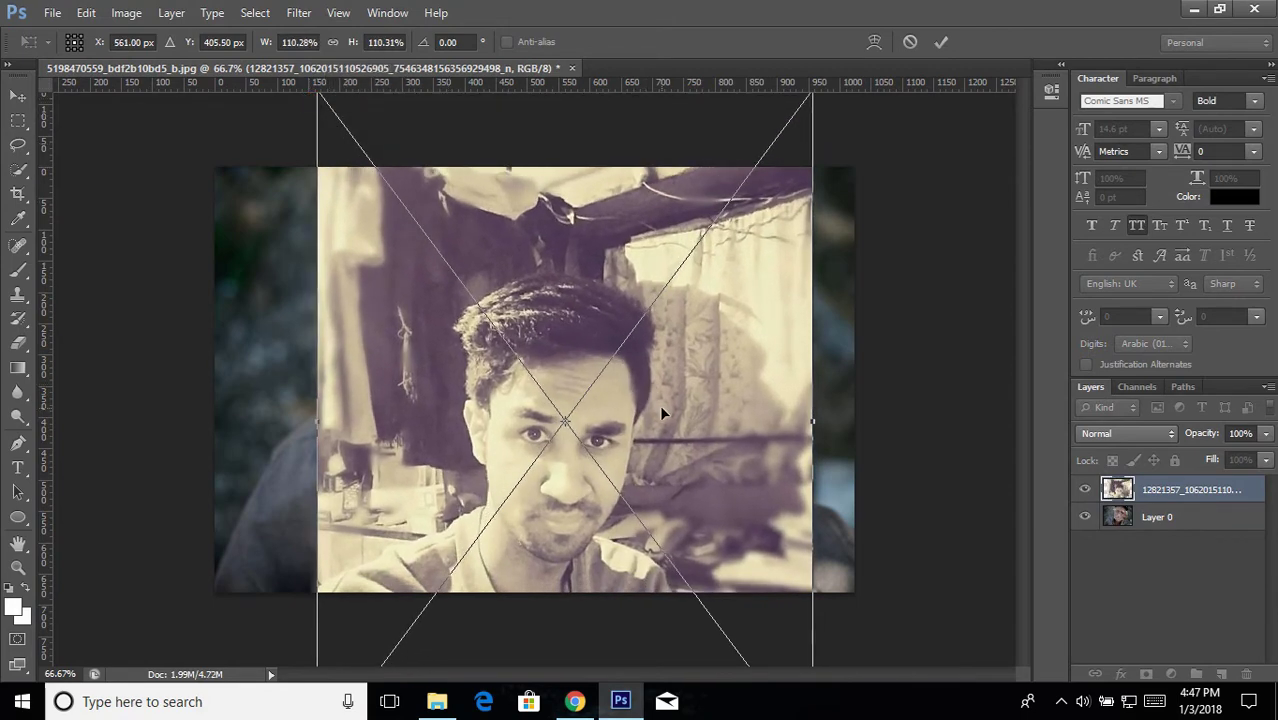
drag(661, 412, 705, 334)
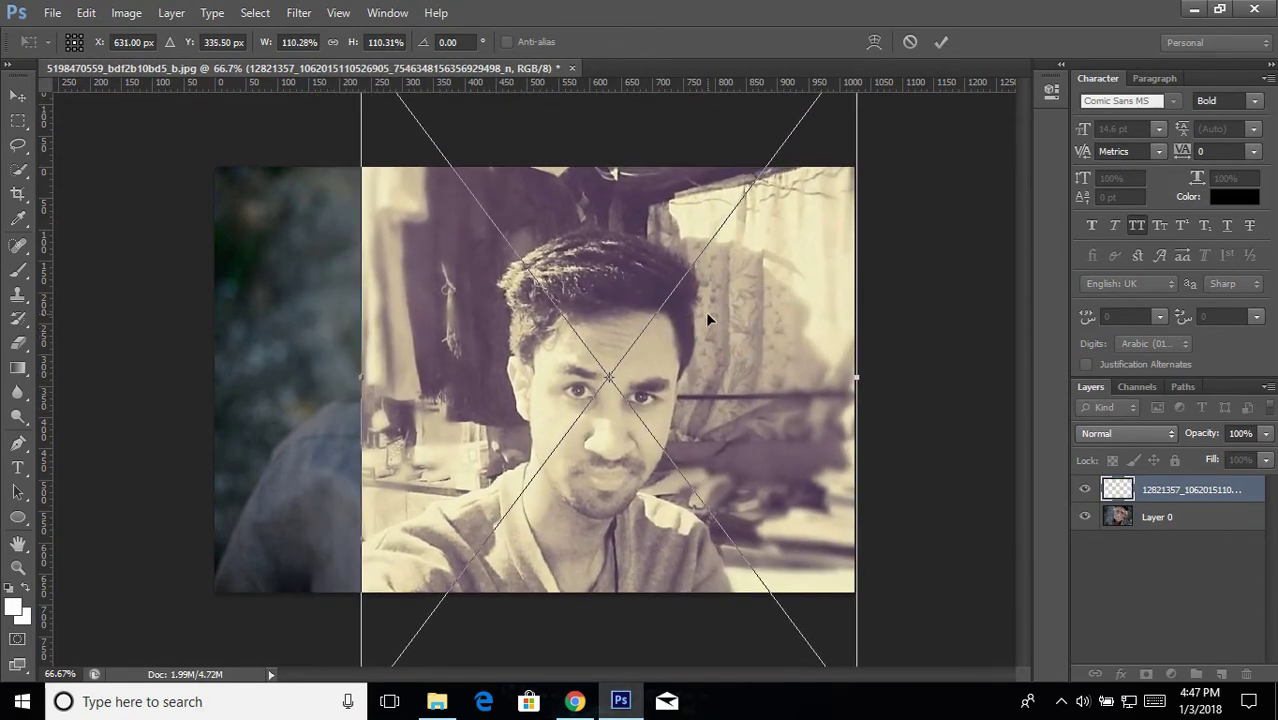
click(941, 42)
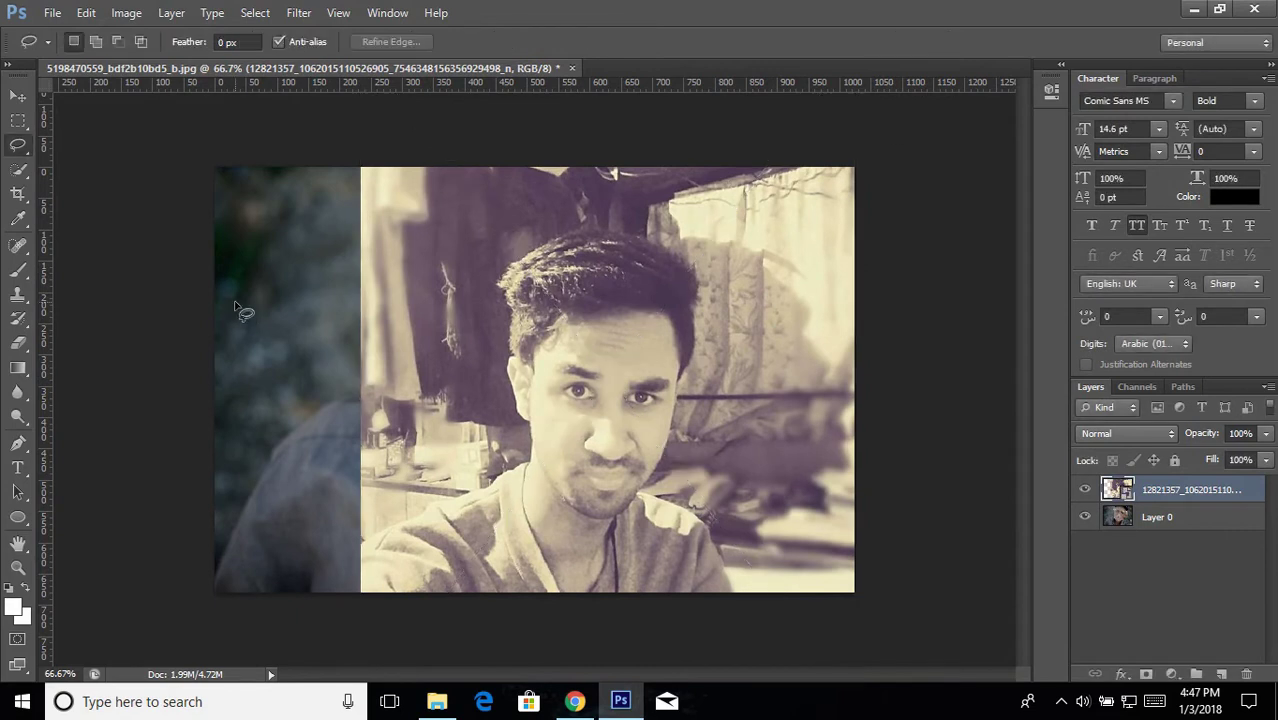
Outline the young man's face from eyebrows to chin with the Lasso Tool and copy it to a new layer
right_click(17, 145)
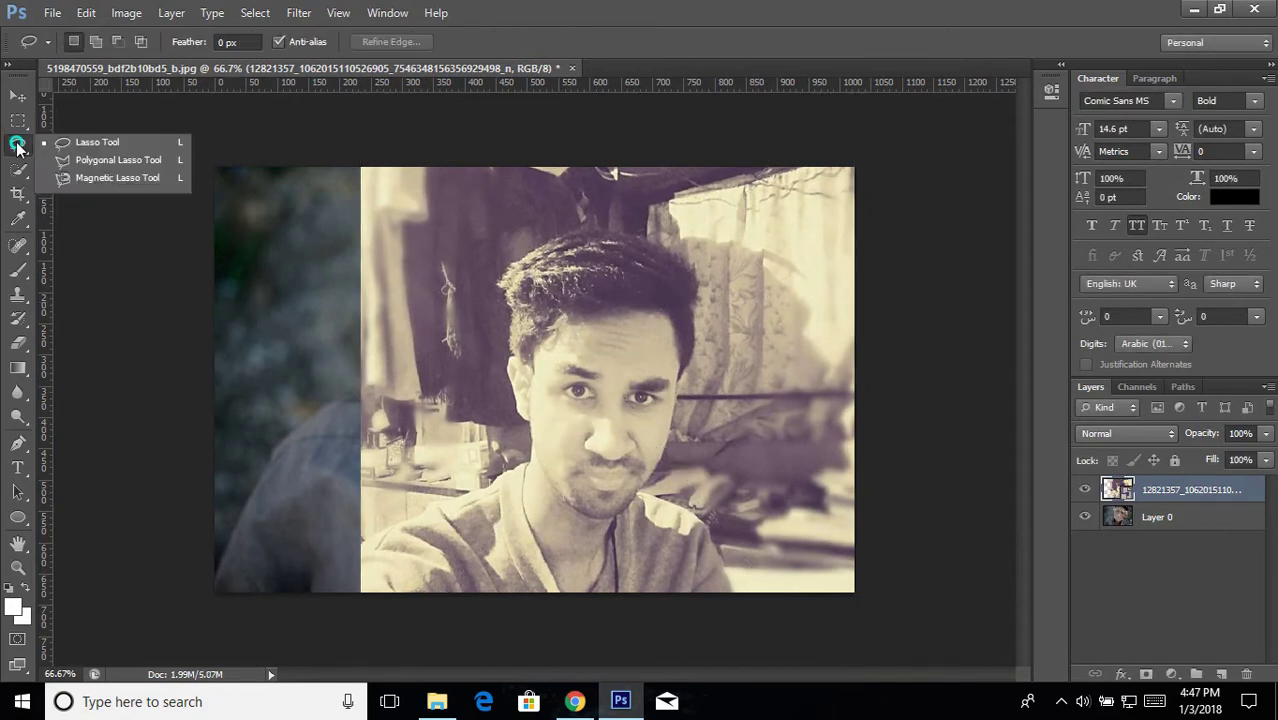
click(98, 144)
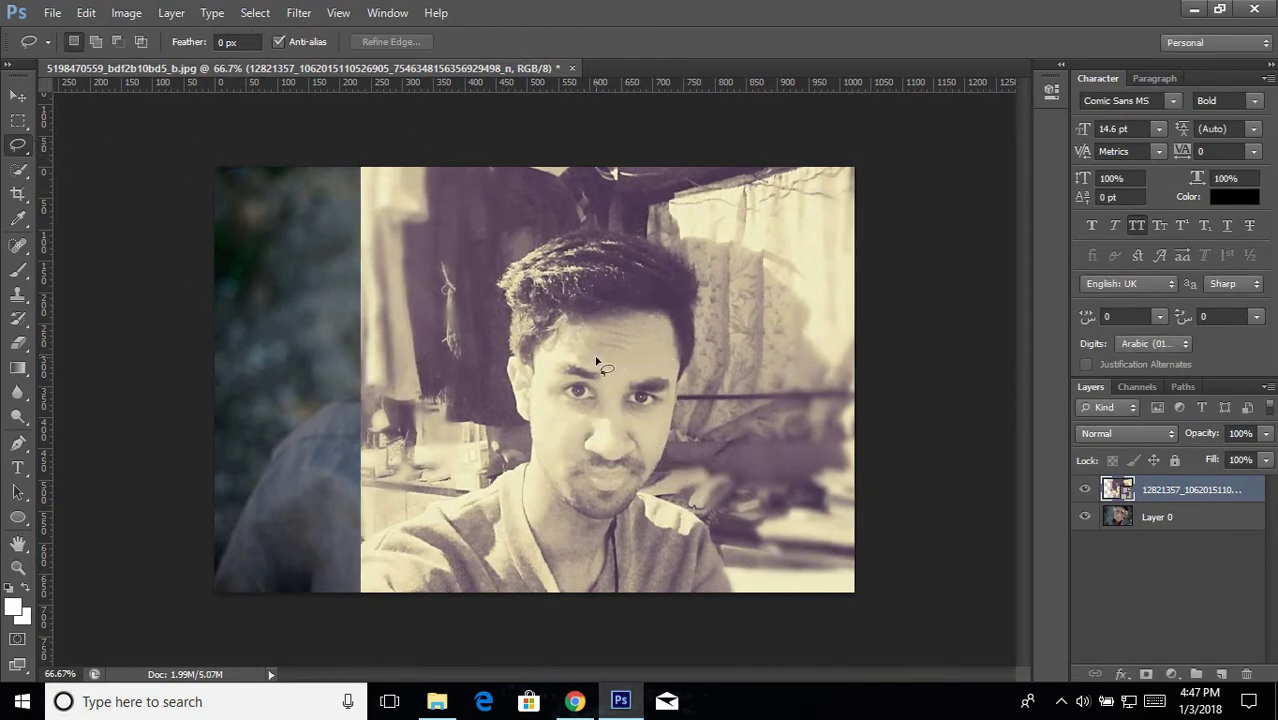
mouse_move(552, 363)
mouse_down()
mouse_move(582, 354)
mouse_move(606, 372)
mouse_move(662, 368)
mouse_move(680, 381)
mouse_move(631, 497)
mouse_move(608, 502)
mouse_move(568, 465)
mouse_move(543, 394)
mouse_move(552, 366)
mouse_up()
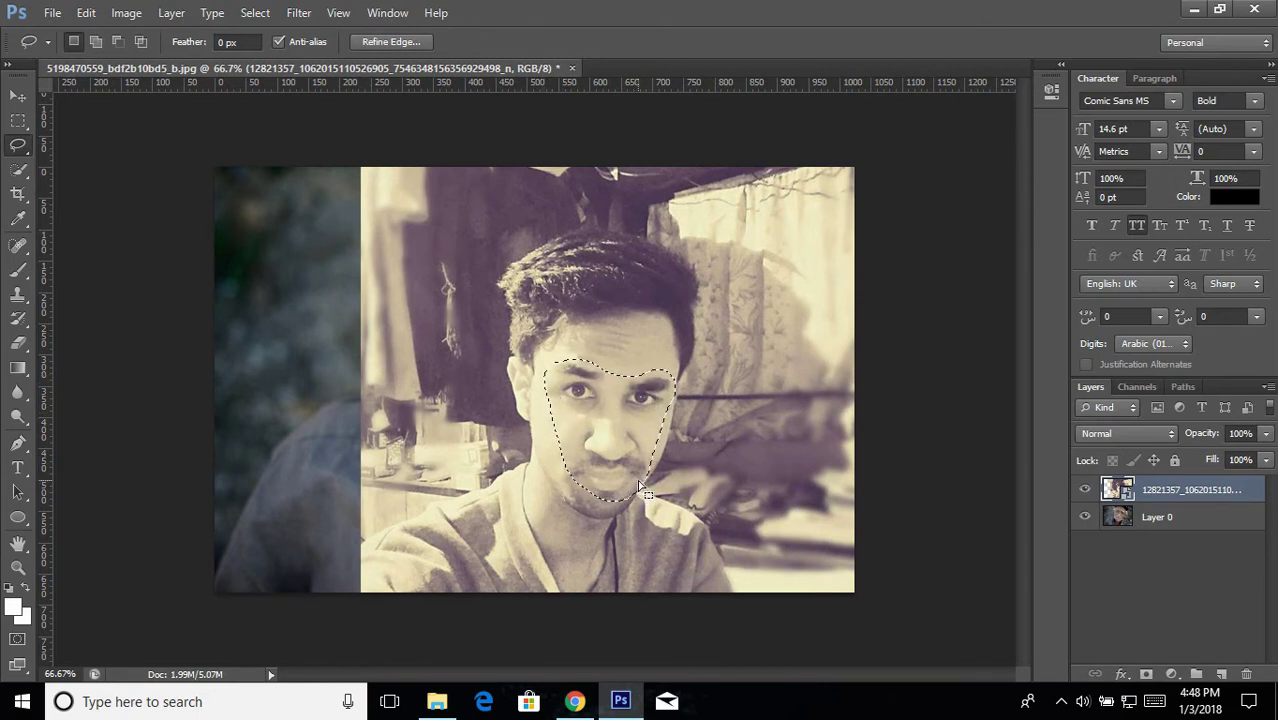
right_click(616, 409)
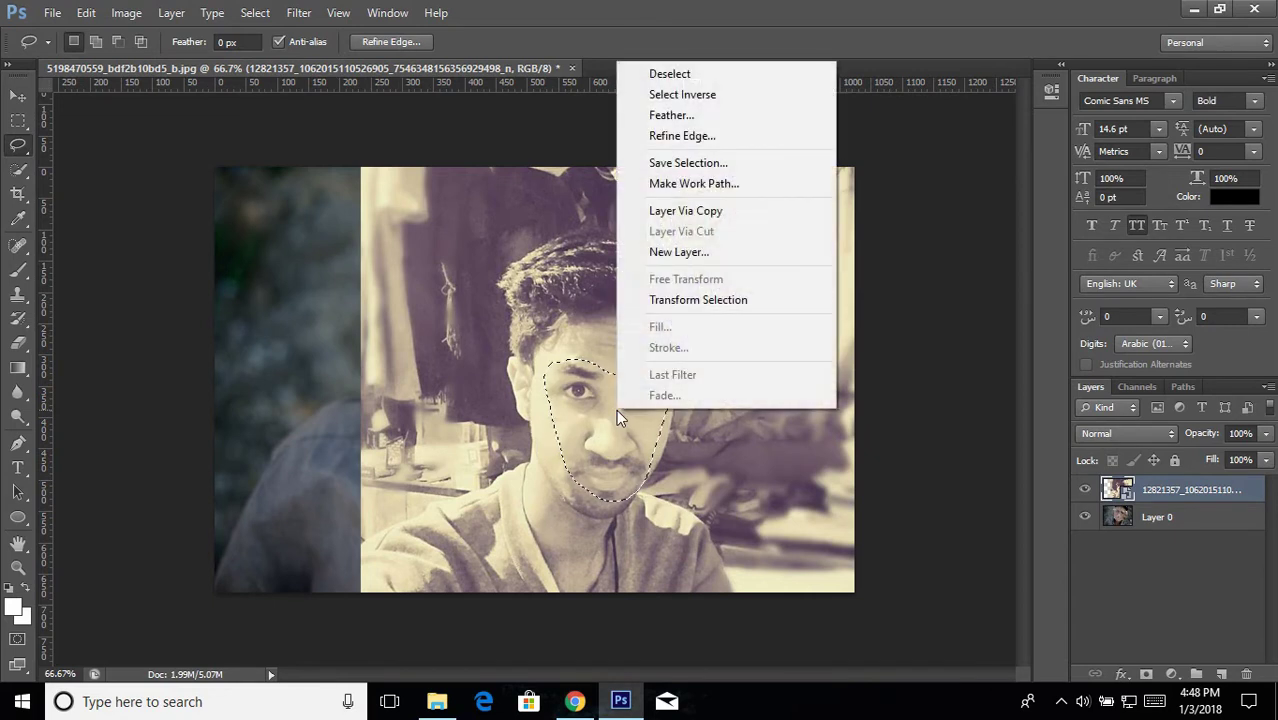
click(690, 210)
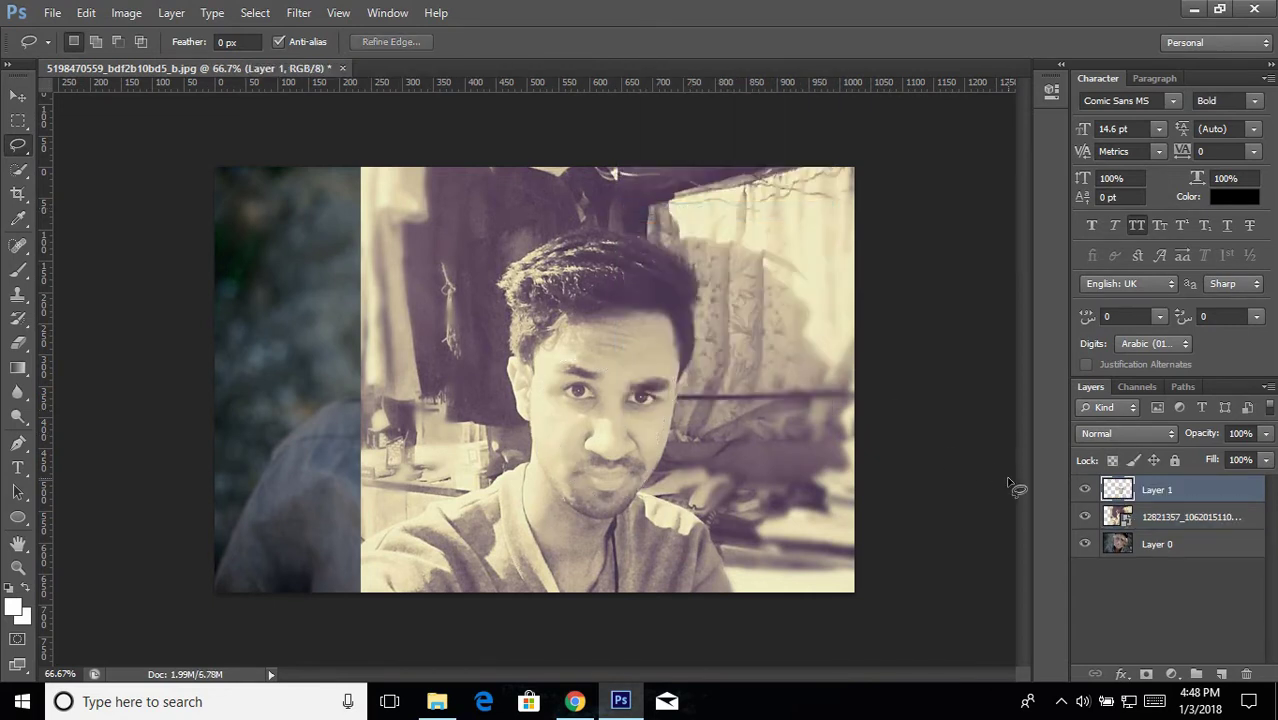
Hide the full selfie layer and move Layer 0 above it, directly beneath Layer 1
click(1085, 516)
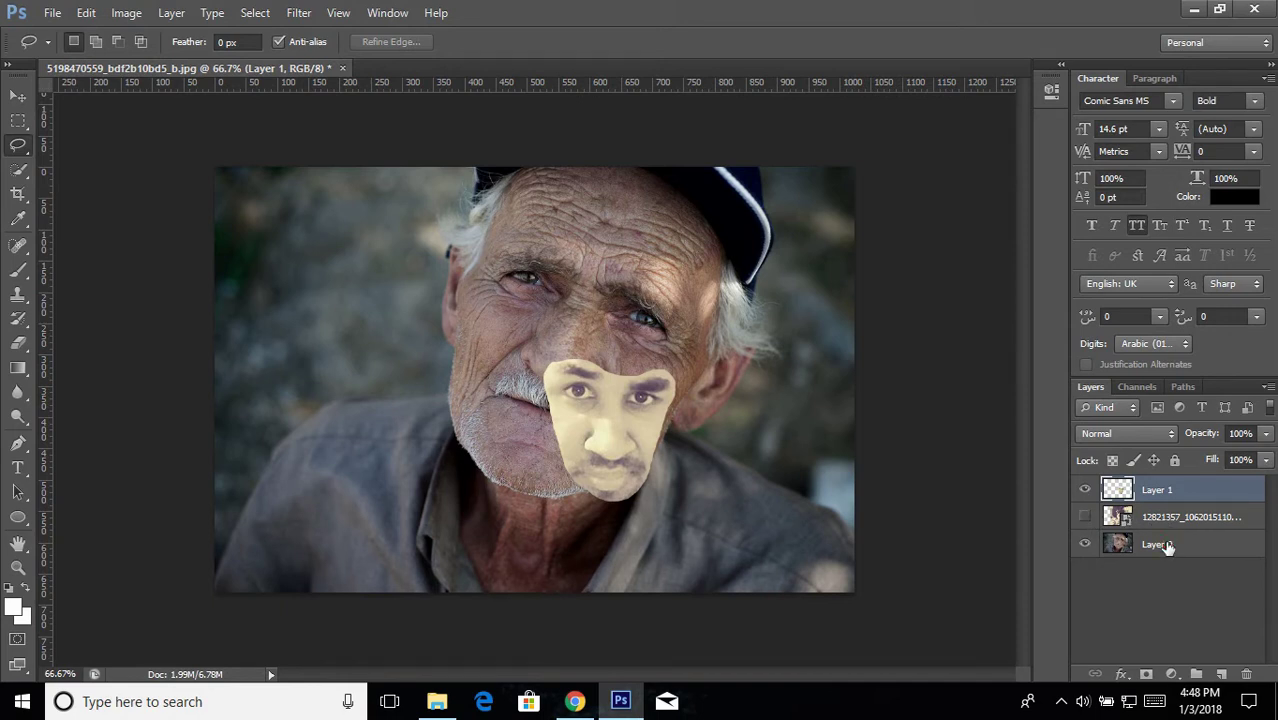
drag(1167, 546, 1187, 515)
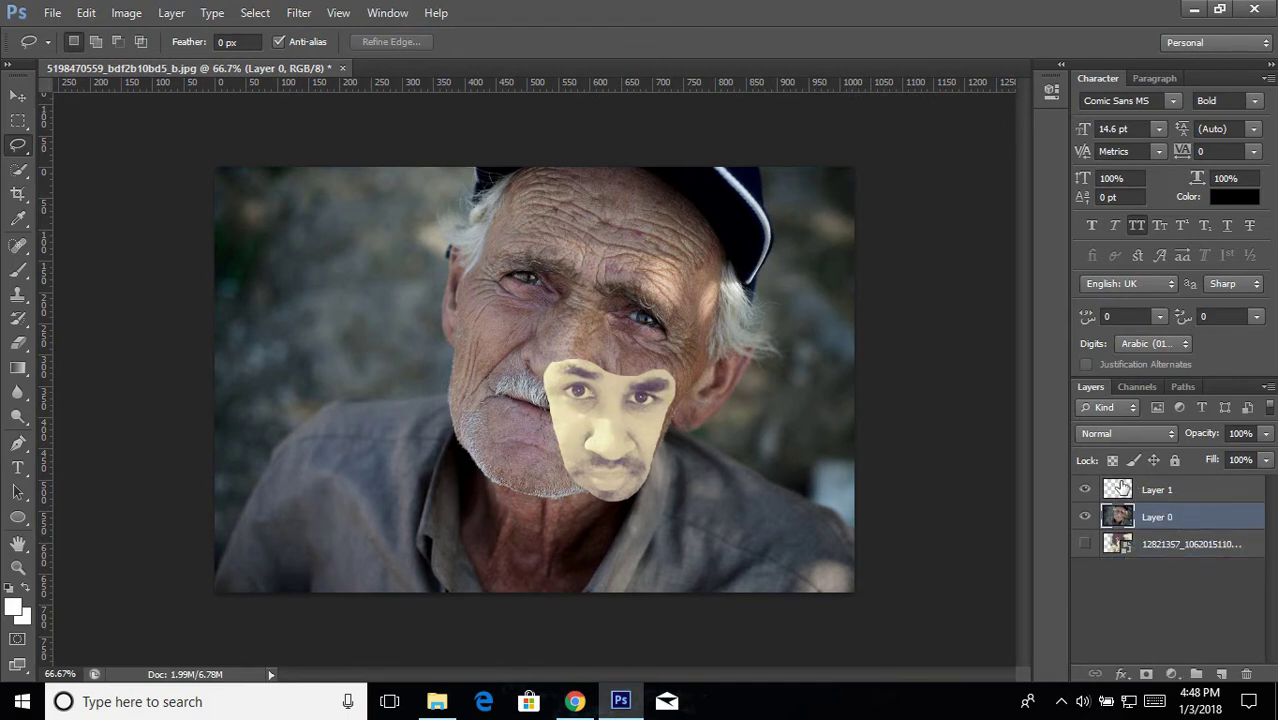
Free-transform Layer 1's face cutout: rotate it about 17°, scale it to about 165% and fit it over the elderly man's face
click(1156, 492)
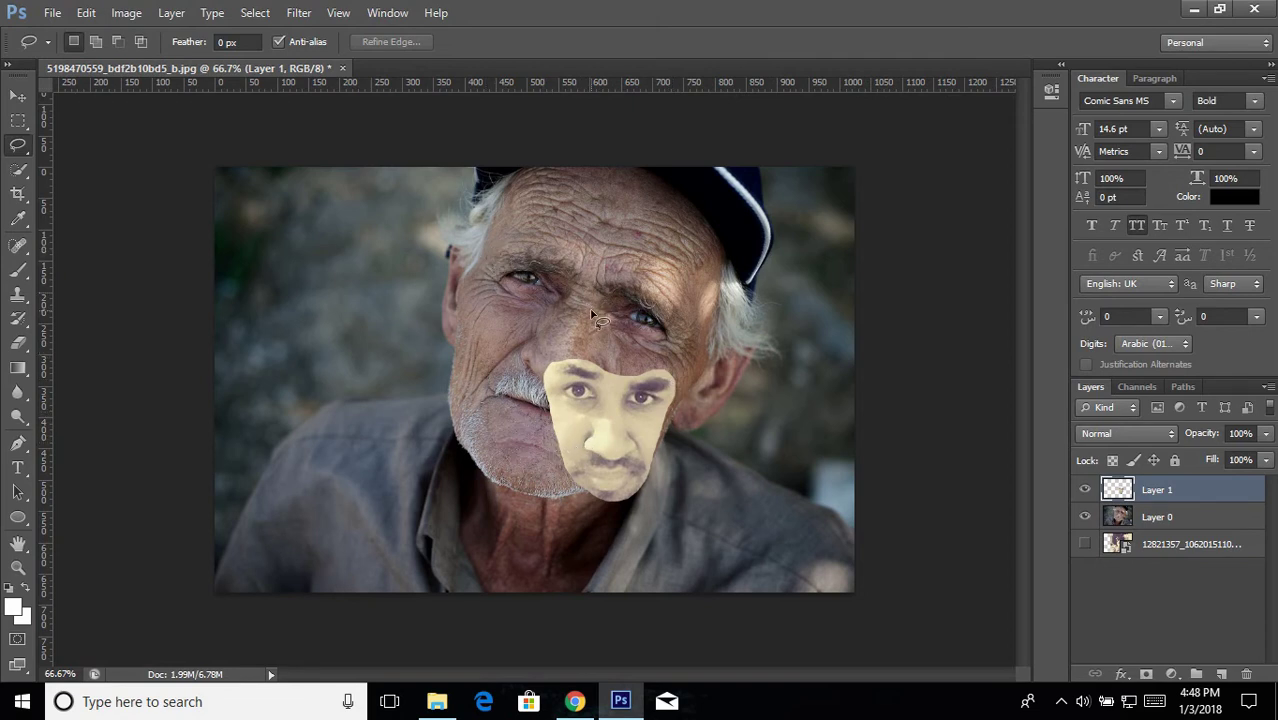
key(ctrl+t)
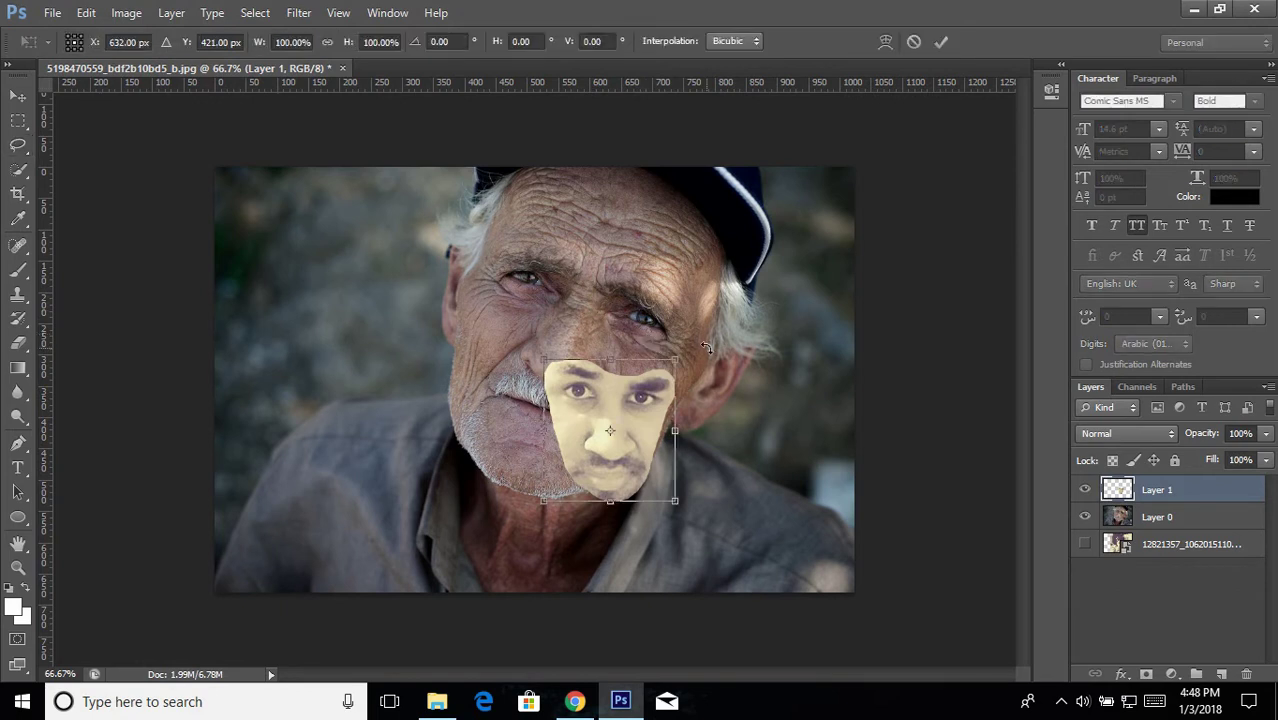
drag(695, 342, 722, 362)
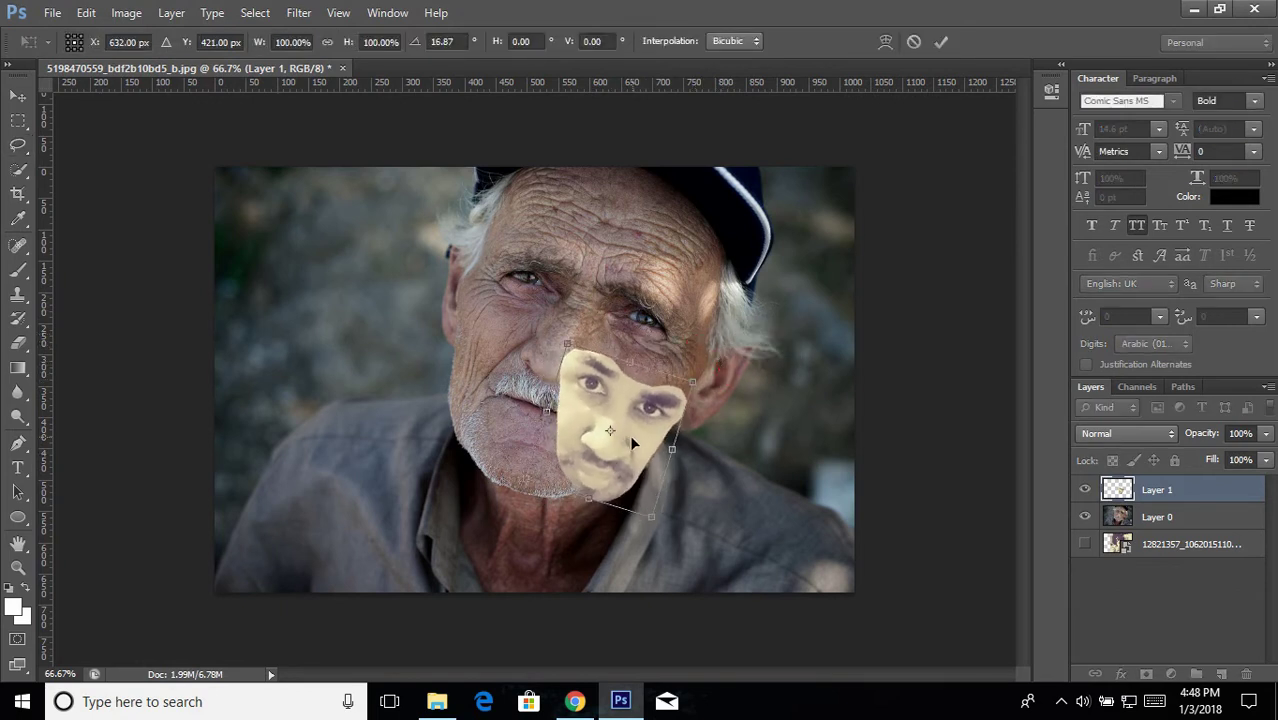
drag(629, 434, 566, 331)
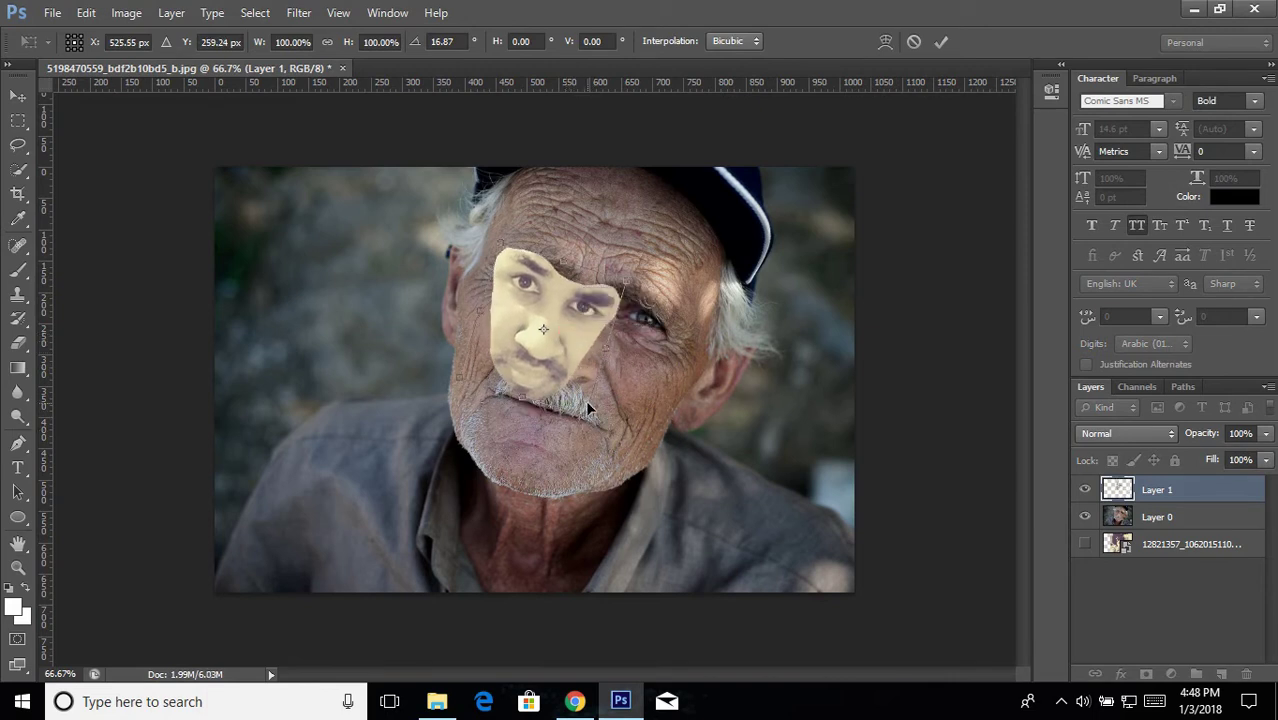
drag(579, 415, 643, 535)
drag(630, 440, 631, 410)
drag(645, 512, 642, 506)
drag(618, 445, 625, 451)
click(943, 42)
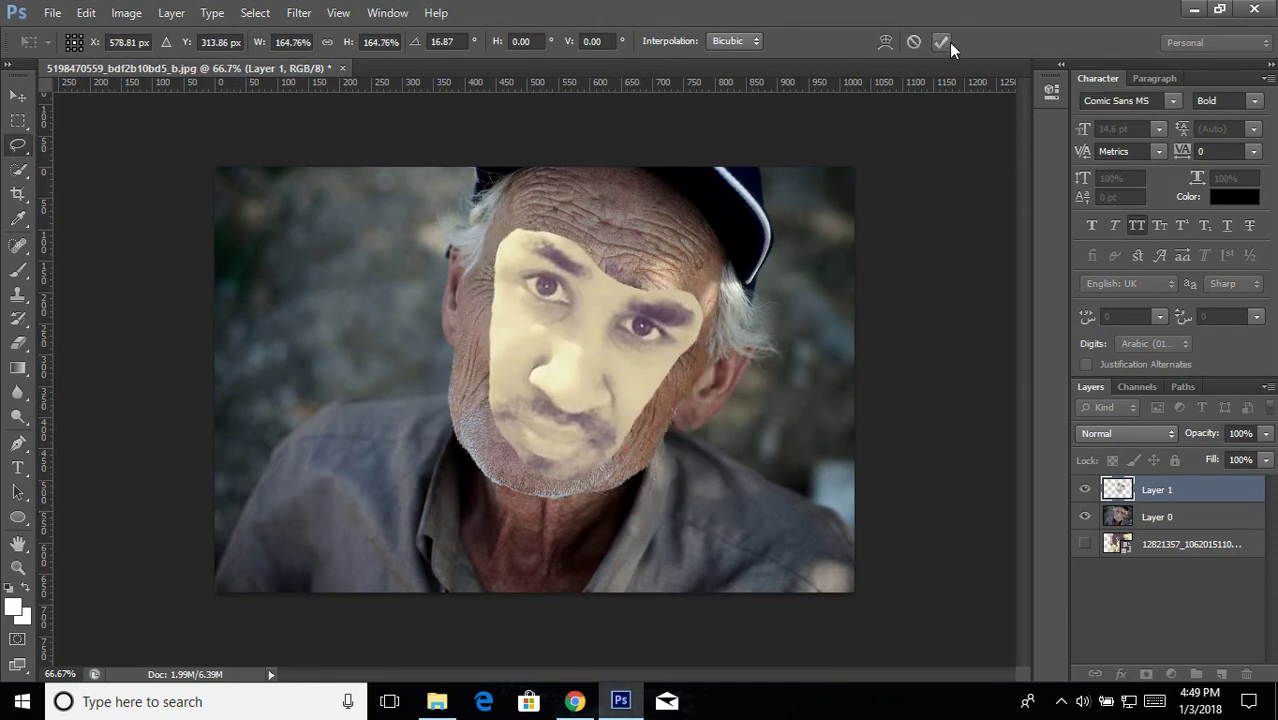
Nudge Layer 1 slightly up and left at 61% opacity to match the features beneath, and restore its opacity to 100%
click(1265, 434)
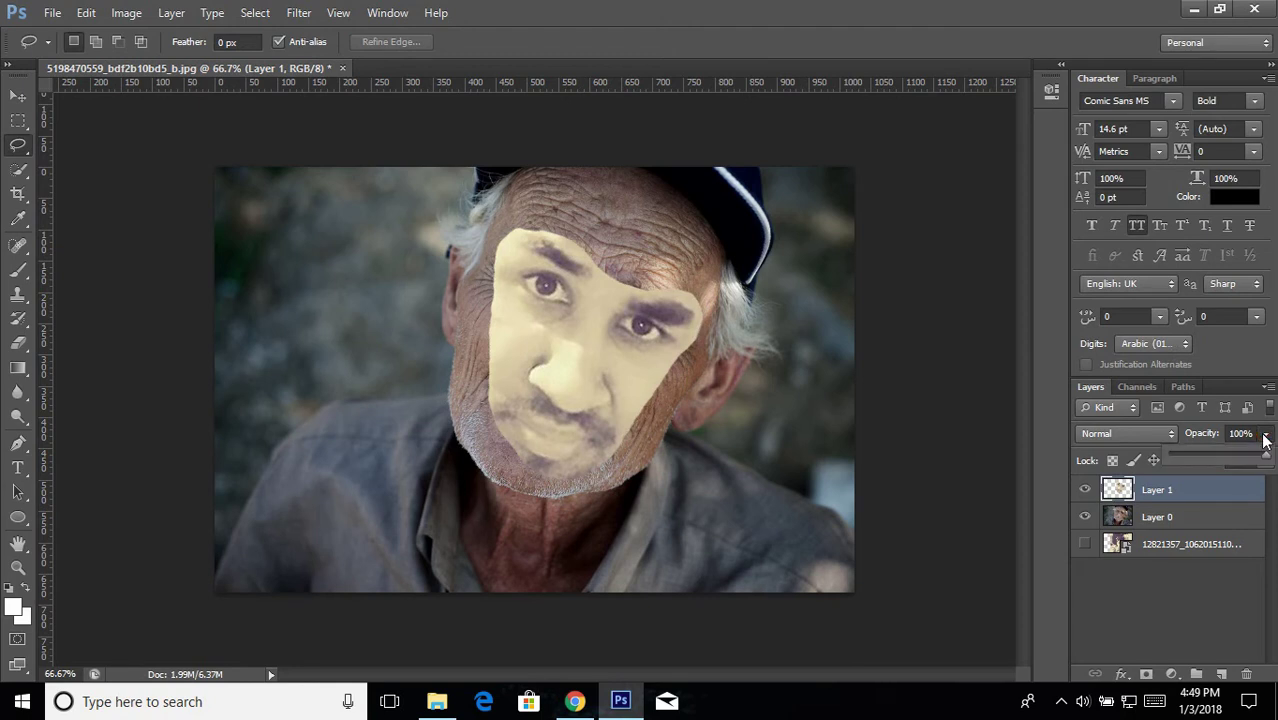
drag(1264, 456, 1230, 460)
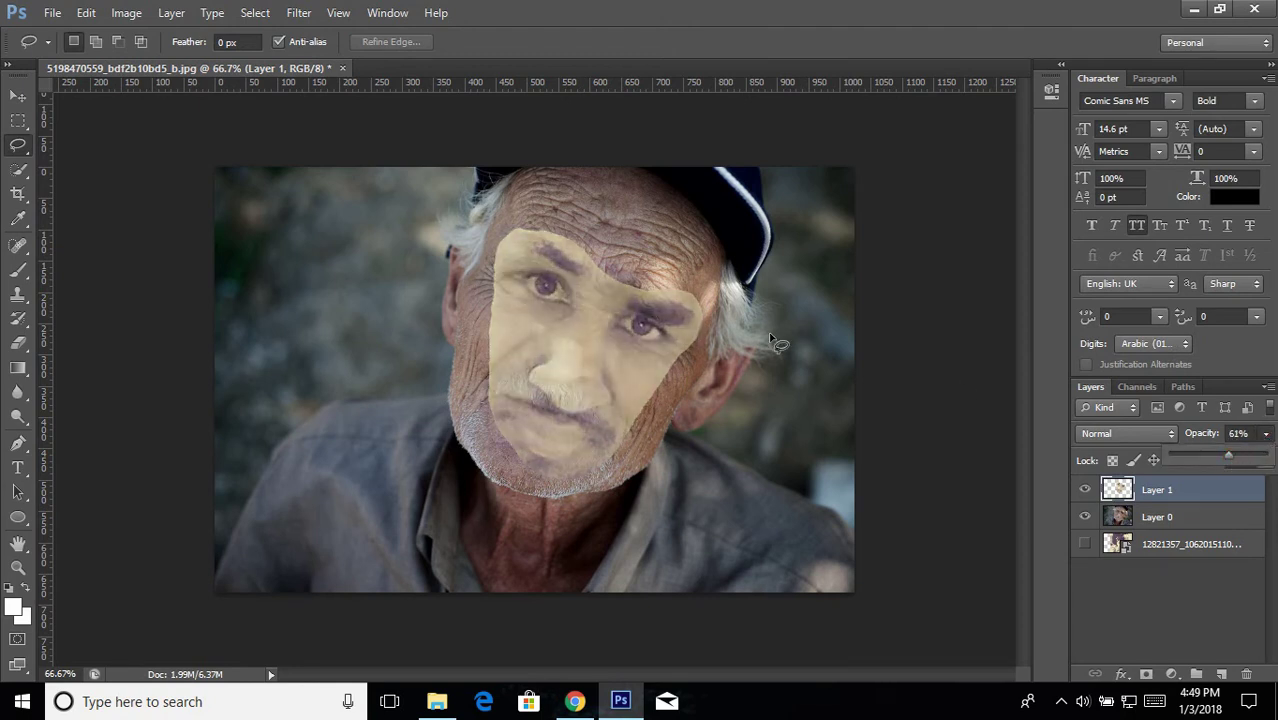
key(ctrl+t)
mouse_move(658, 338)
mouse_down()
mouse_move(645, 332)
mouse_move(636, 348)
mouse_move(628, 322)
mouse_move(645, 328)
mouse_up()
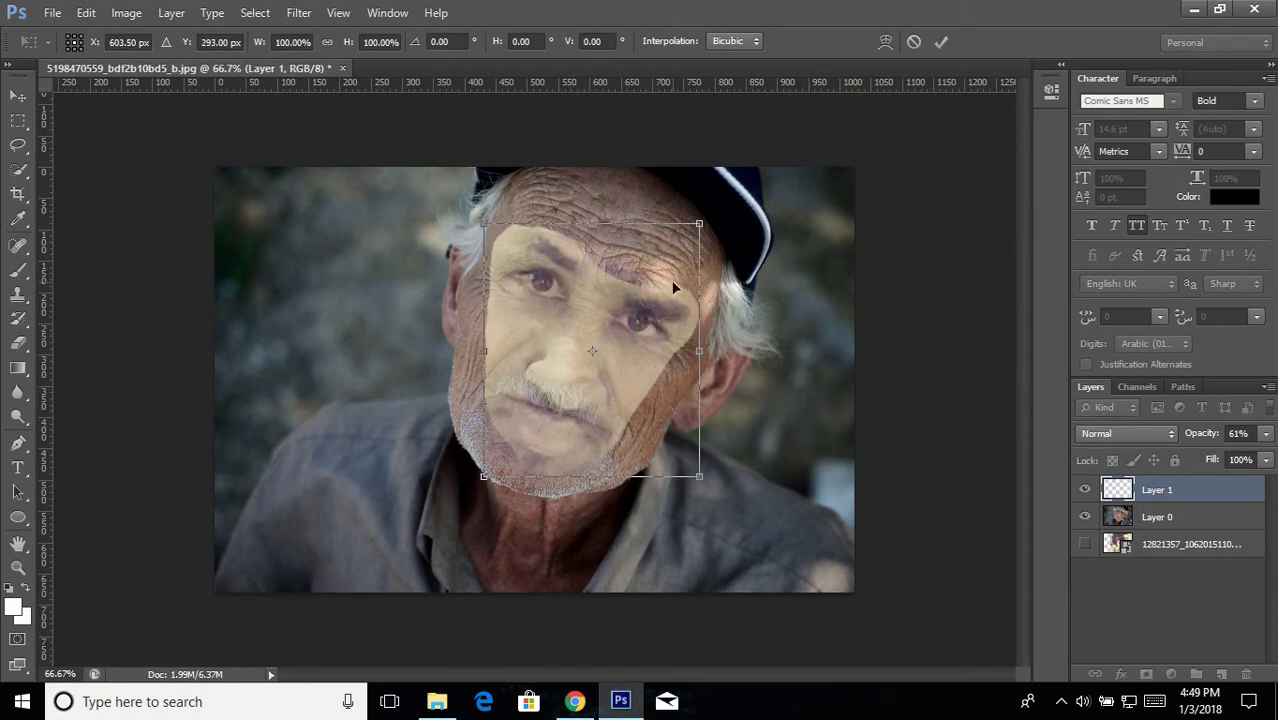
click(947, 47)
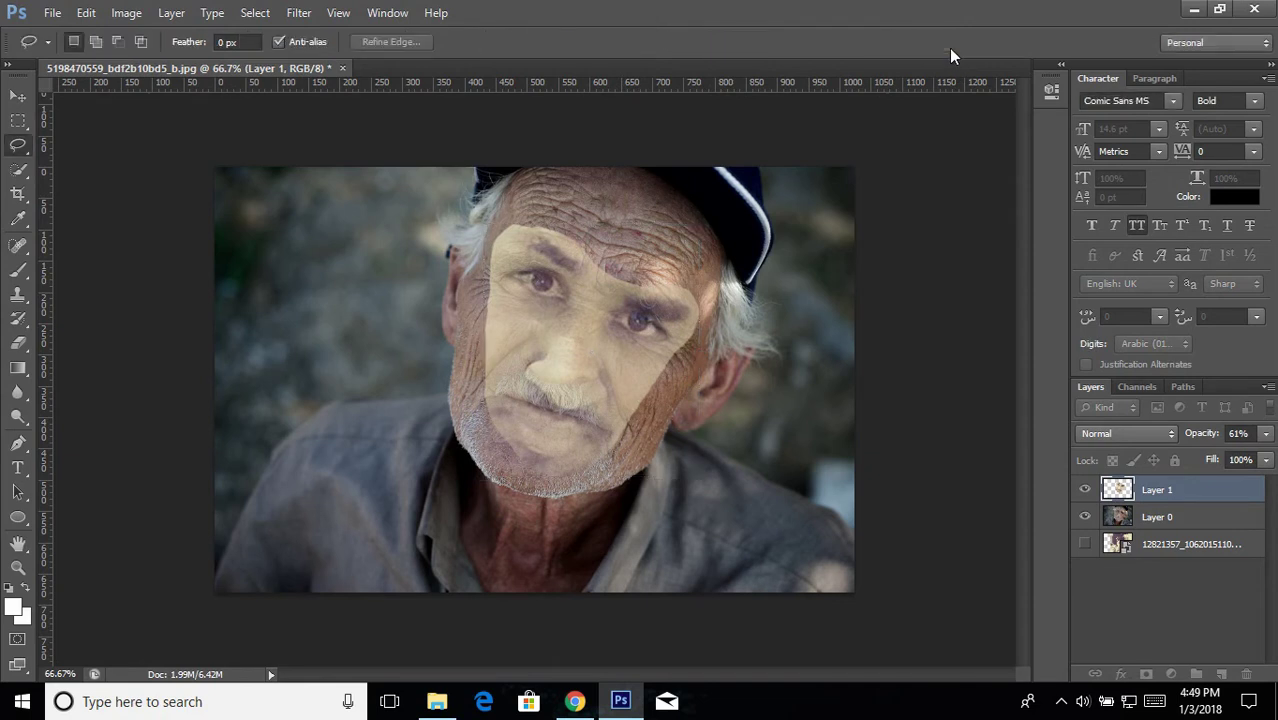
click(1262, 436)
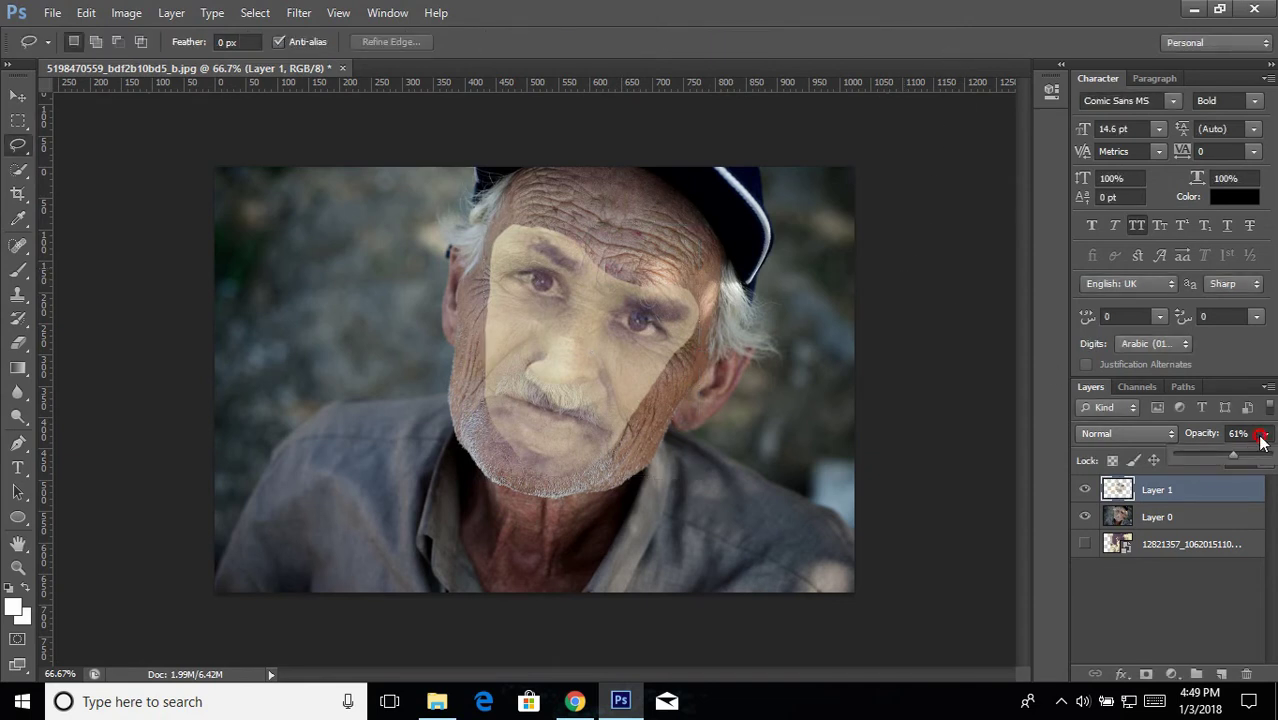
drag(1232, 456, 1270, 455)
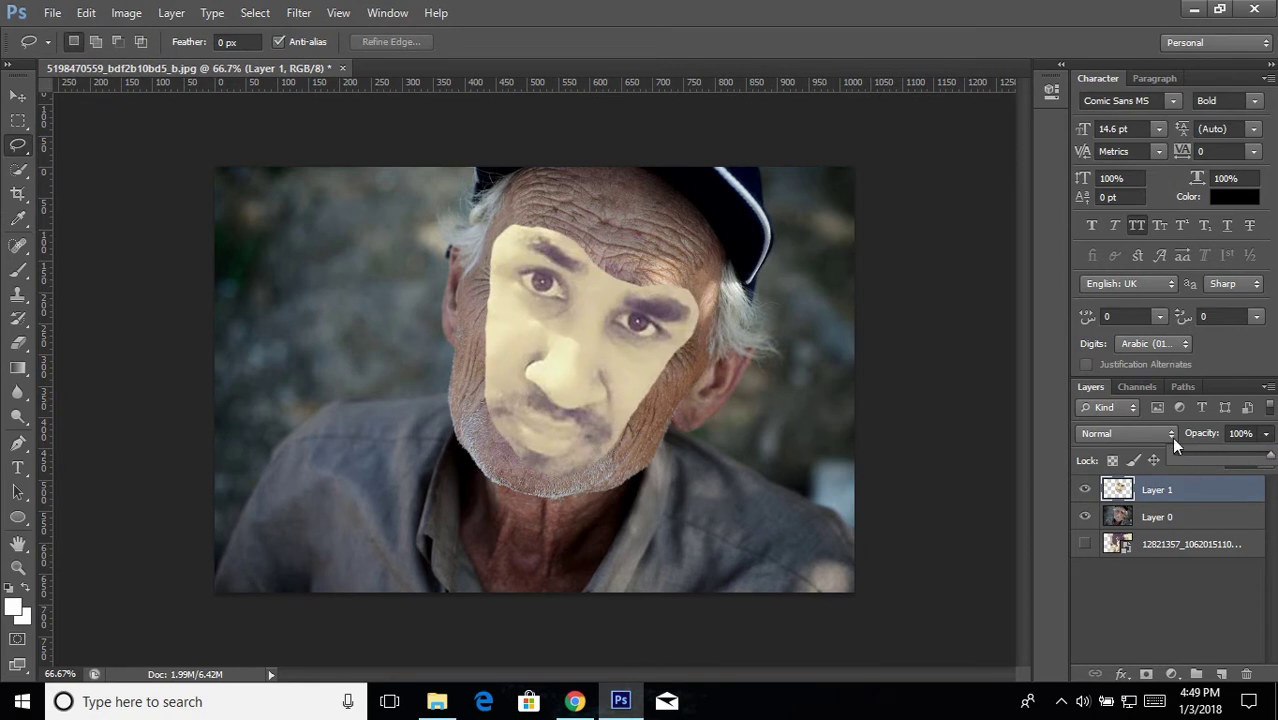
click(1179, 496)
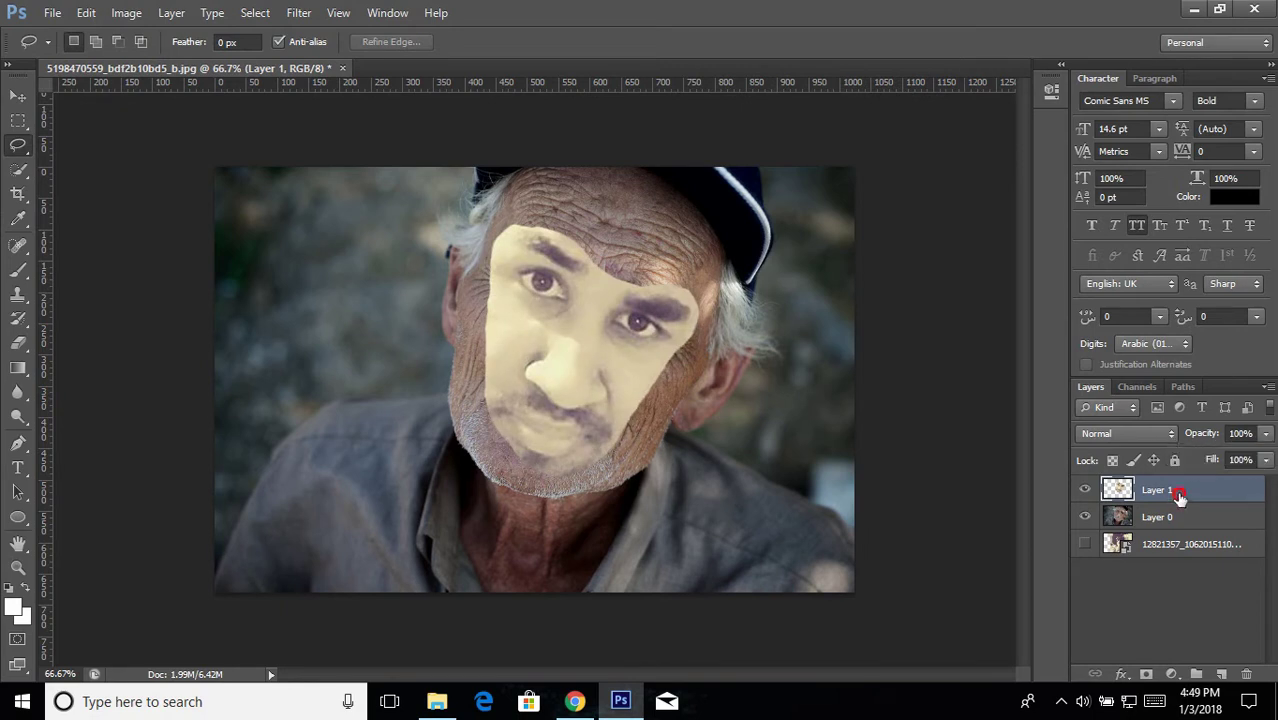
Load Layer 1's outline as a selection, contract it by 5 pixels, cut that area out of Layer 0 and deselect
ctrl+click(1117, 492)
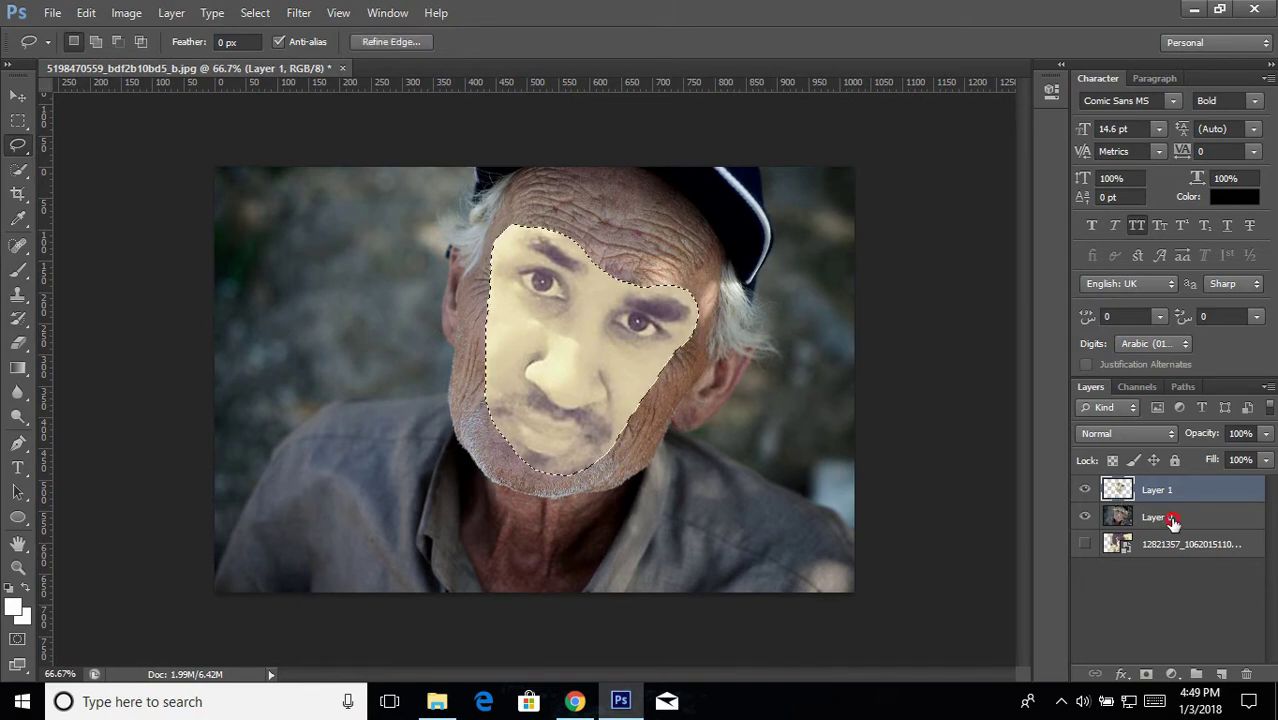
click(1173, 520)
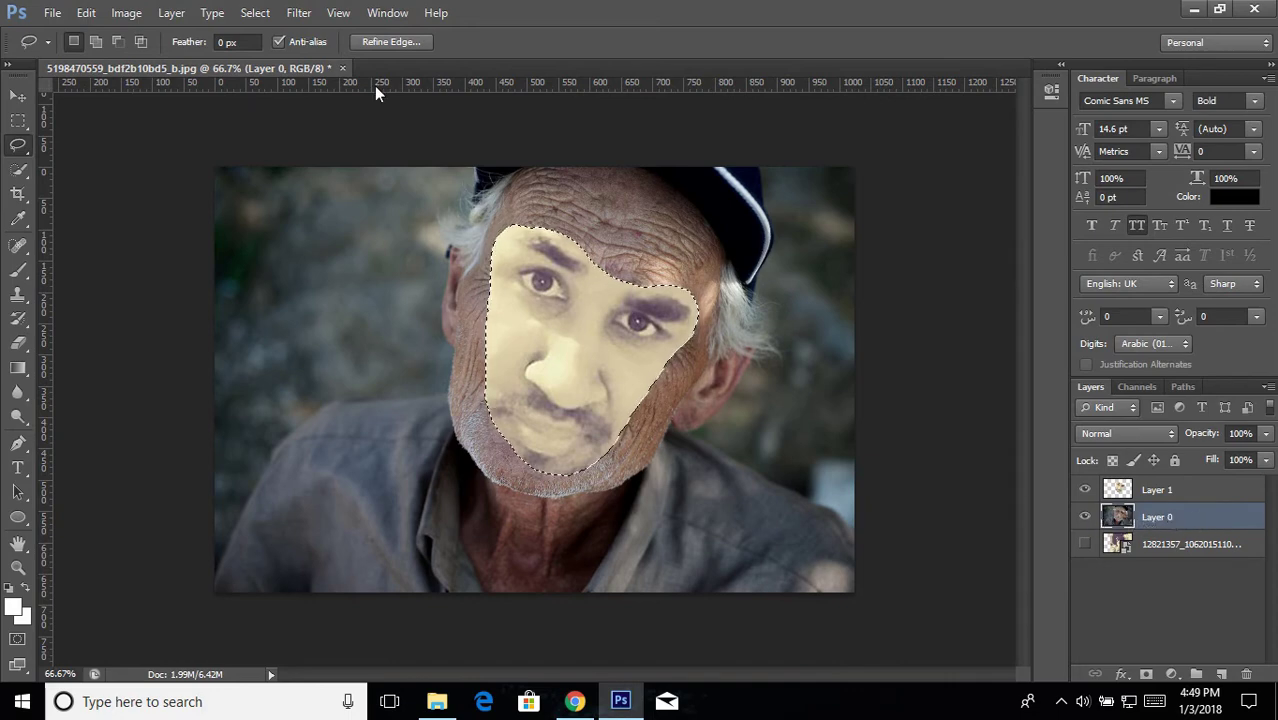
click(255, 12)
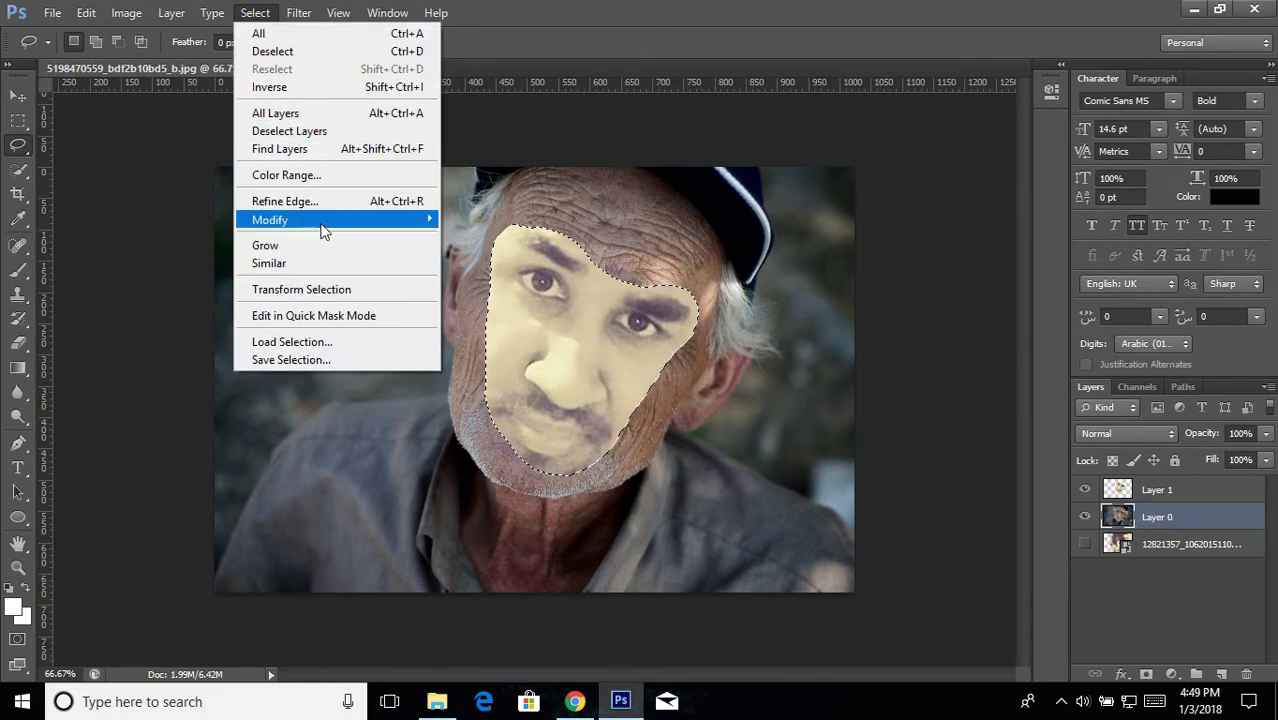
mouse_move(326, 224)
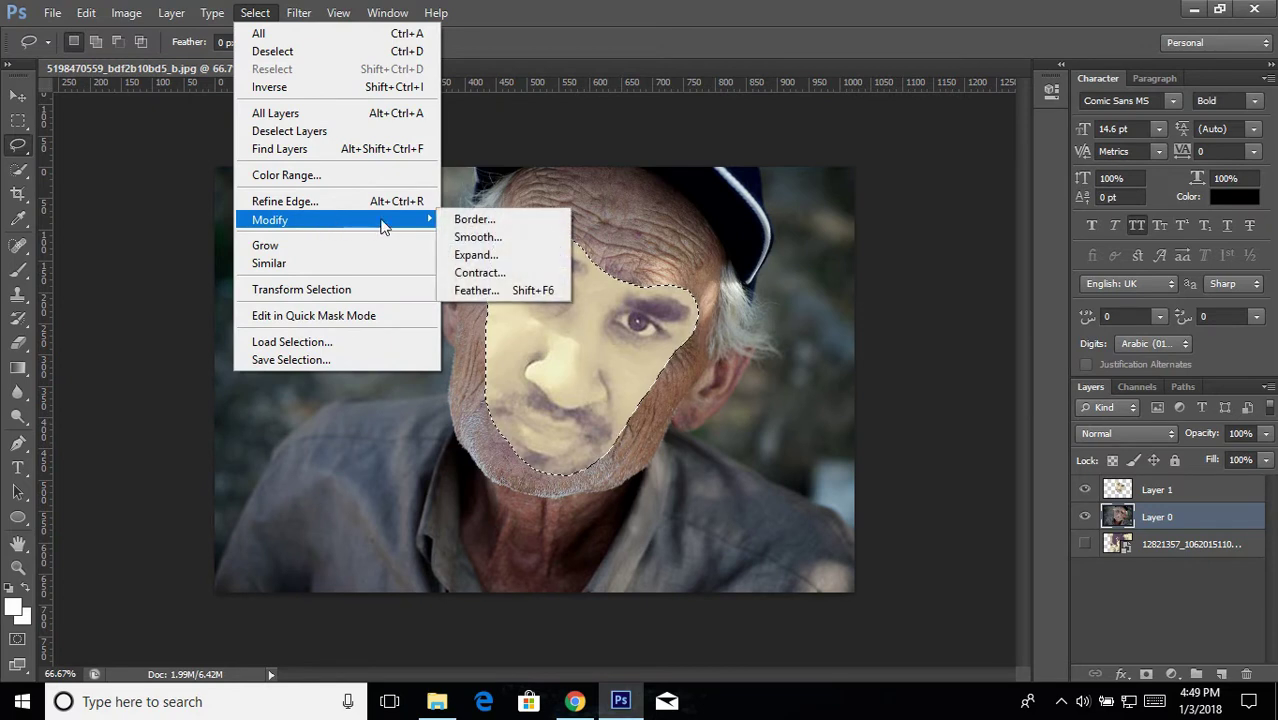
click(480, 272)
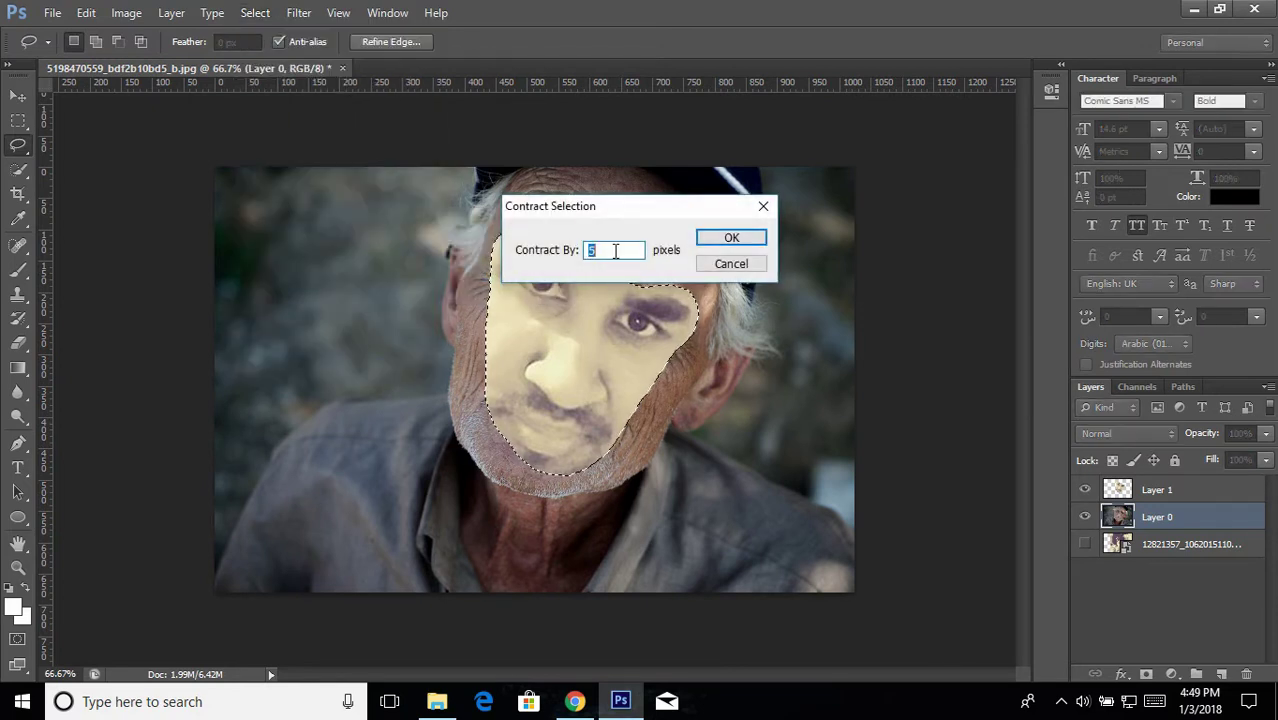
click(598, 251)
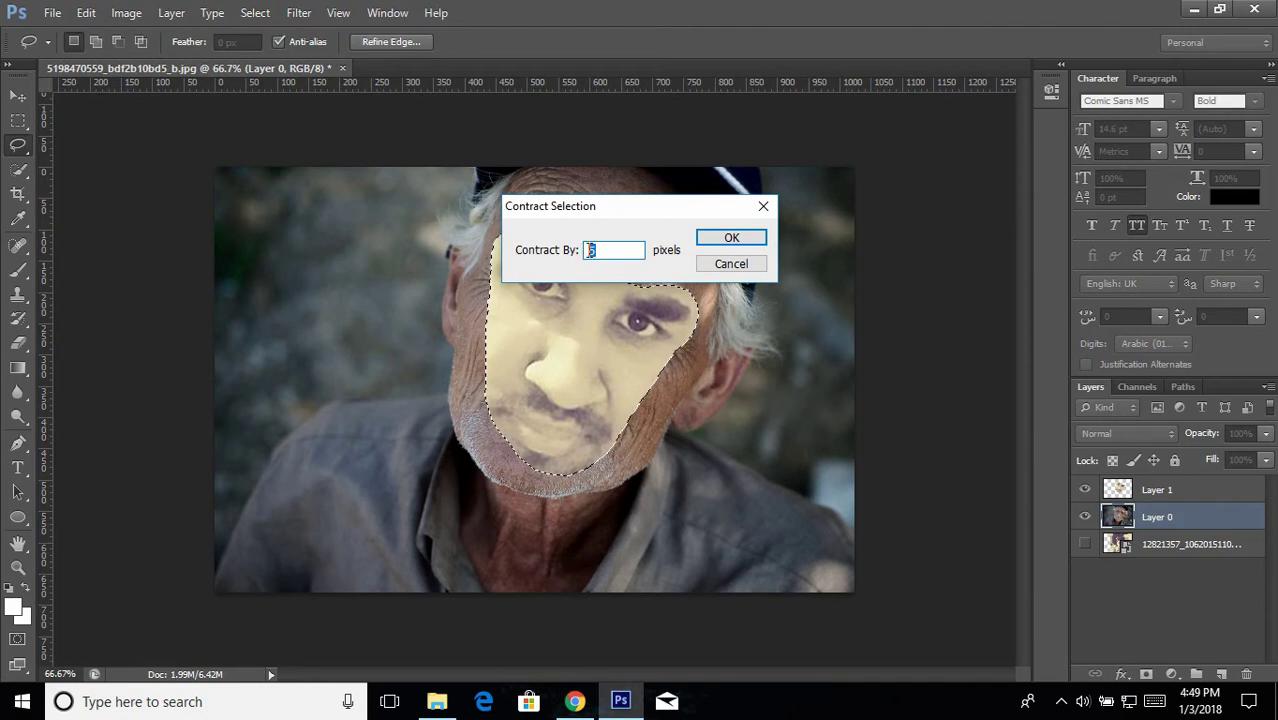
double_click(591, 250)
click(731, 238)
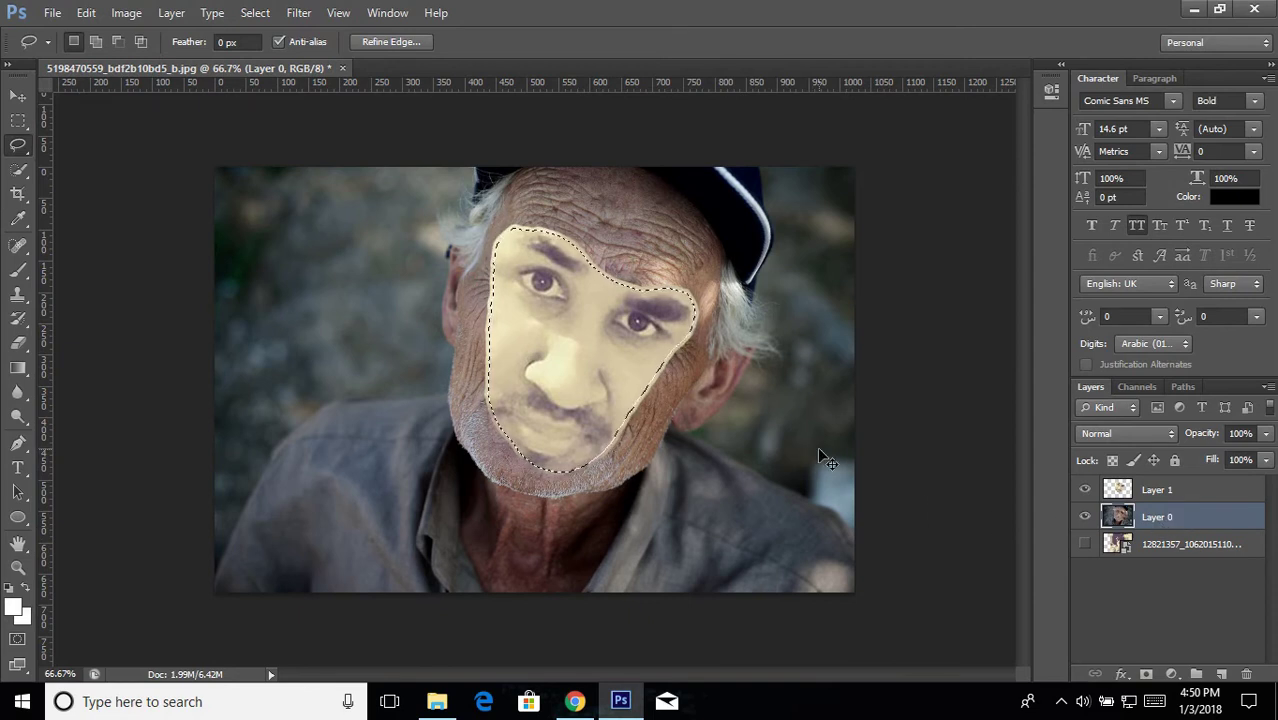
key(ctrl+d)
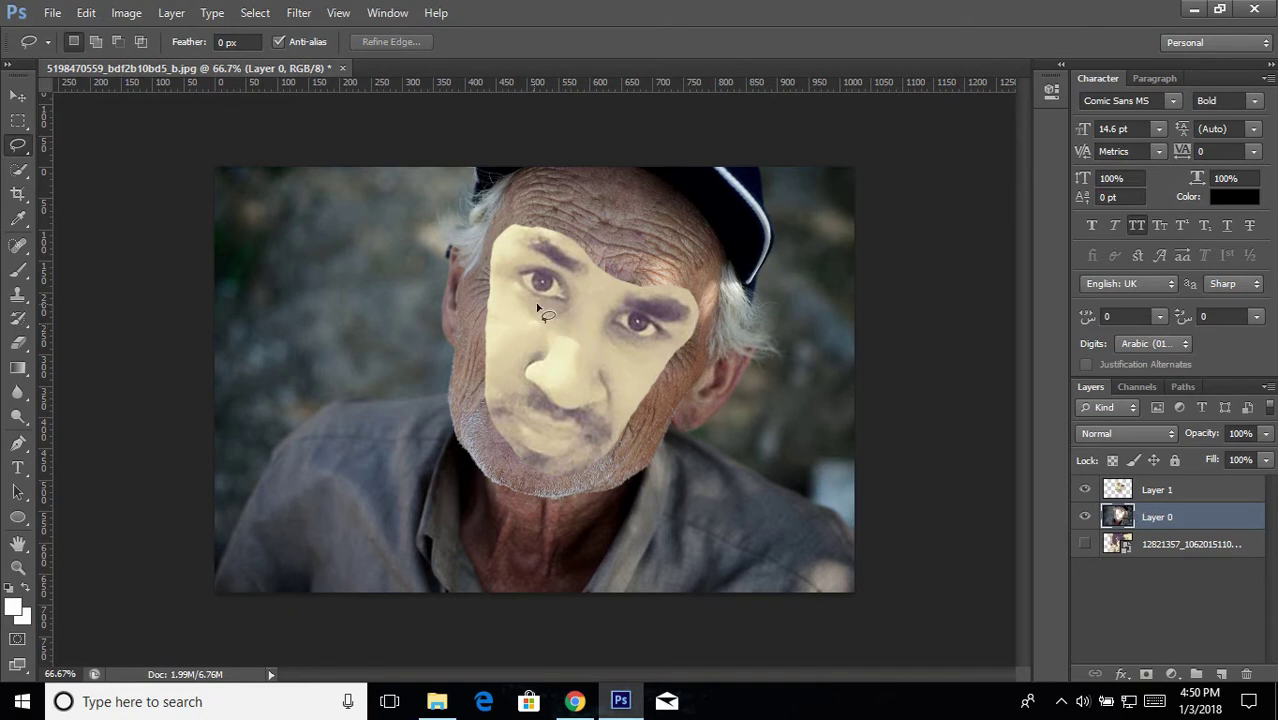
Auto-blend Layer 1 and Layer 0 using the Panorama method with Seamless Tones and Colors
shift+click(1158, 490)
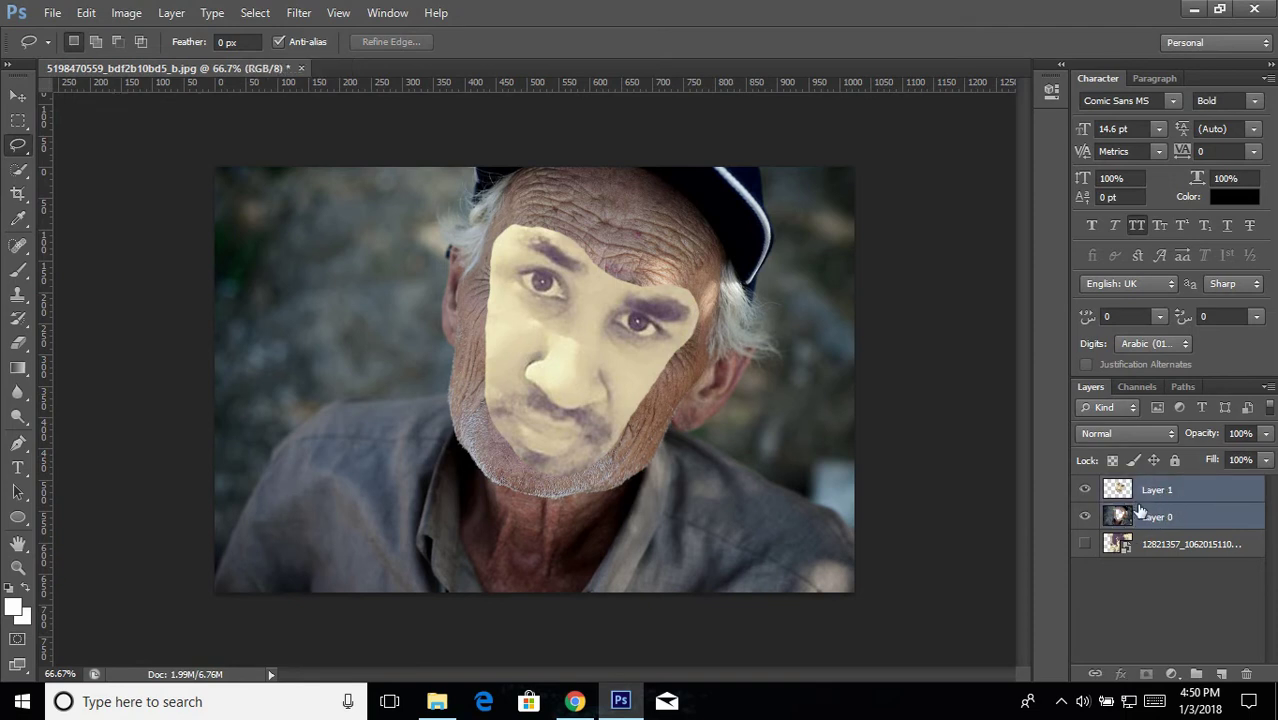
click(86, 14)
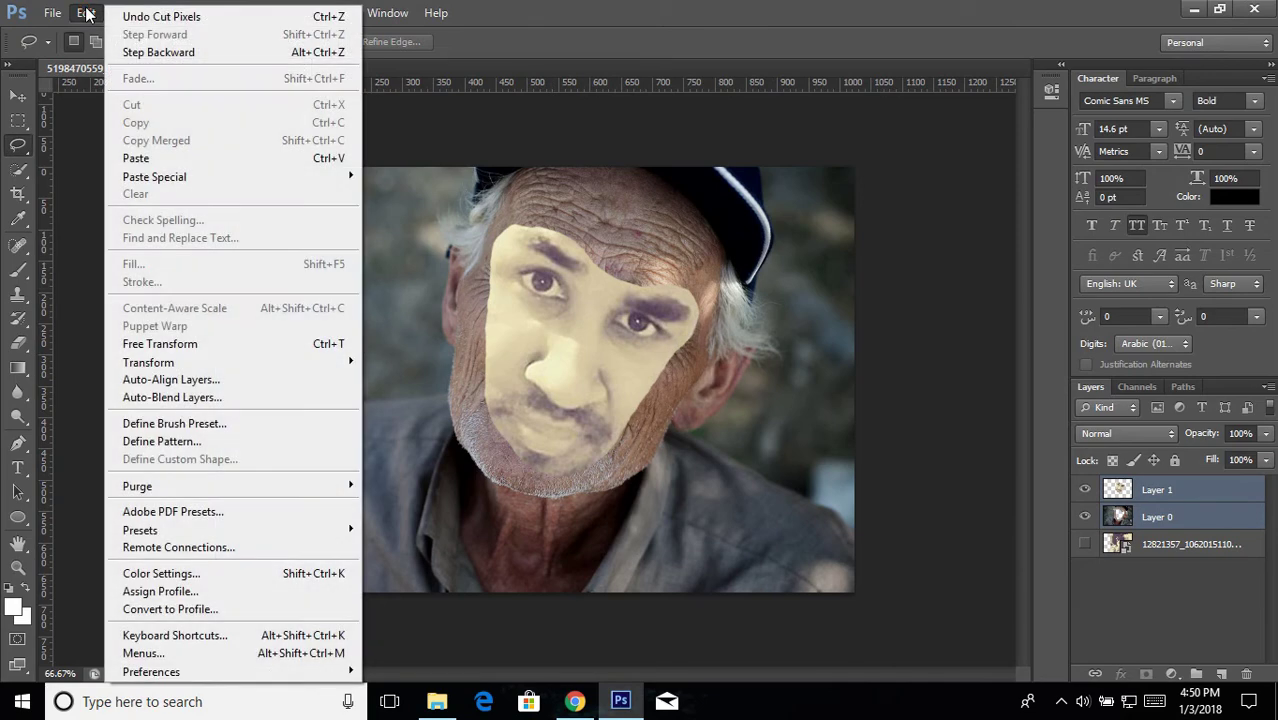
click(193, 394)
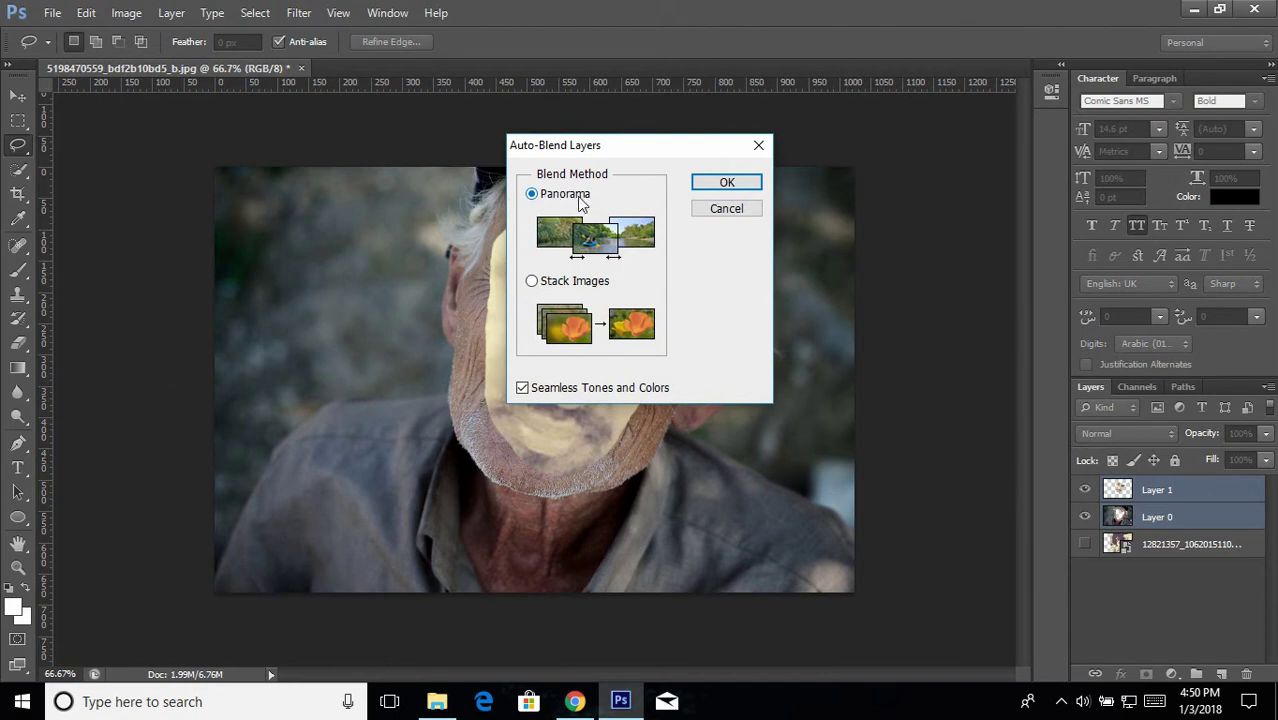
click(722, 185)
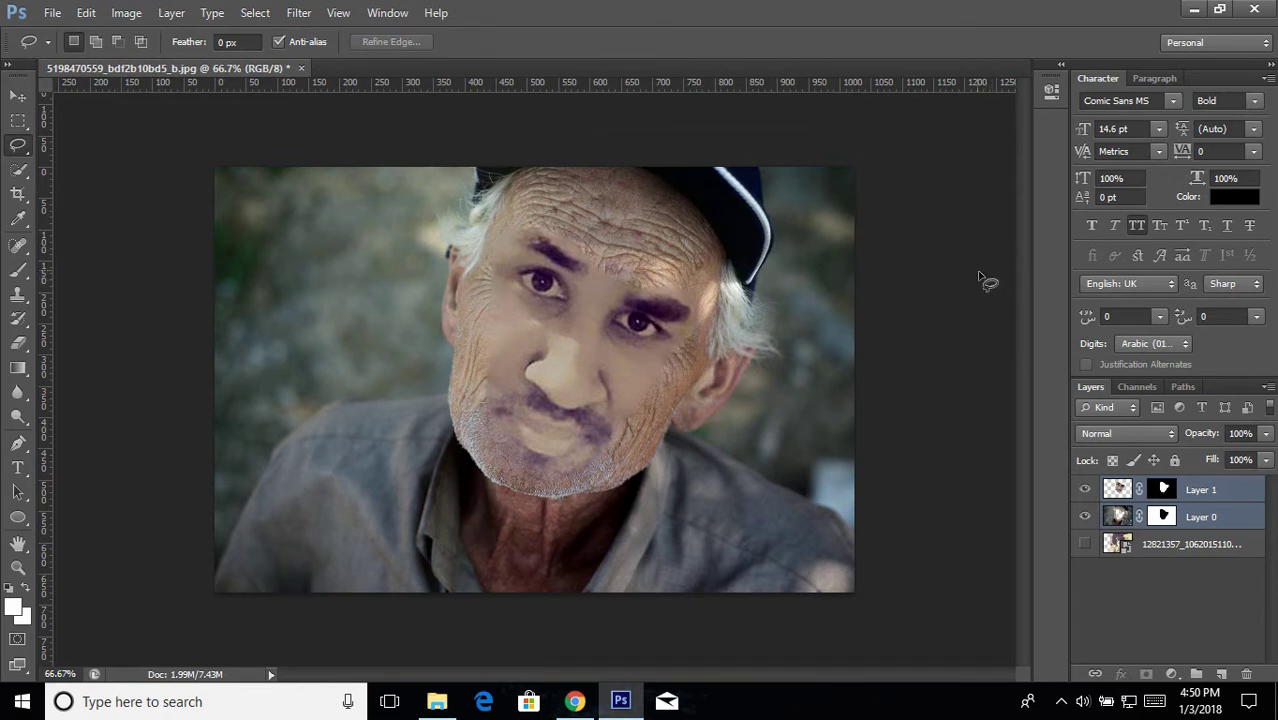
Save the blended portrait as friend.jpg
click(52, 12)
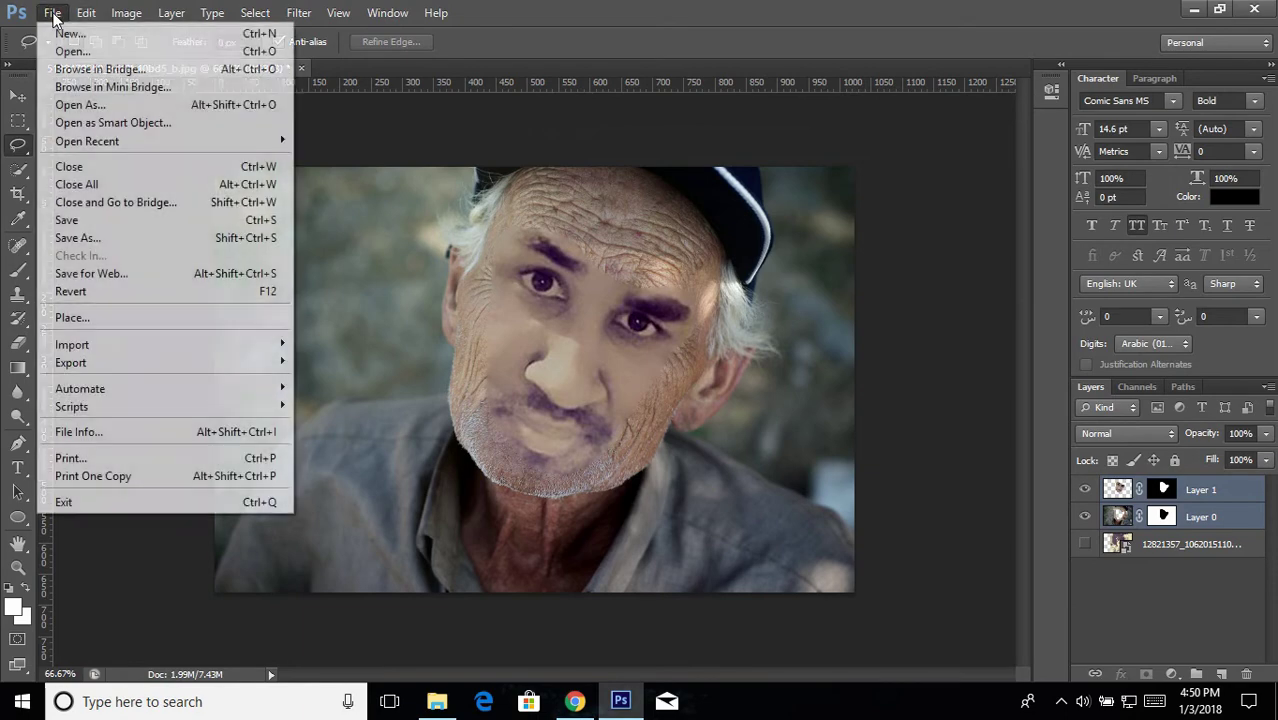
click(80, 248)
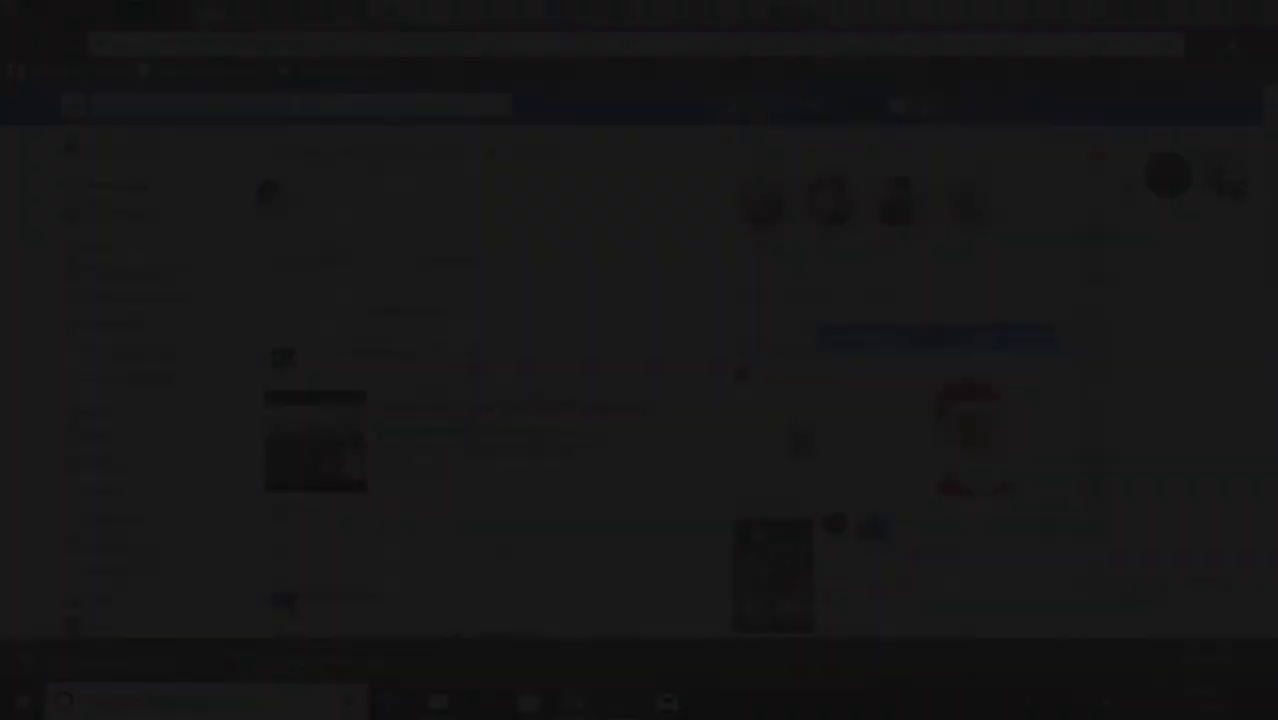
In Chrome, write the message "Hey, How is this??" in the open Facebook chat with friend.jpg attached
text(is this)
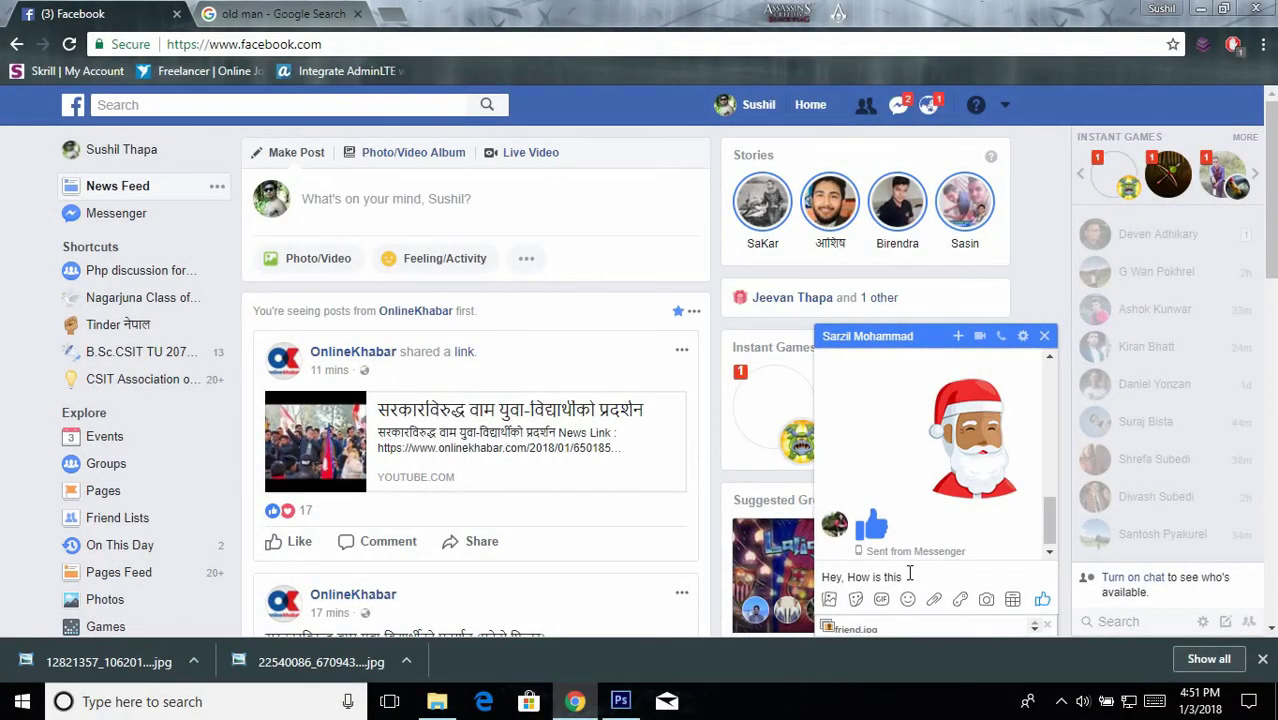
text(??)
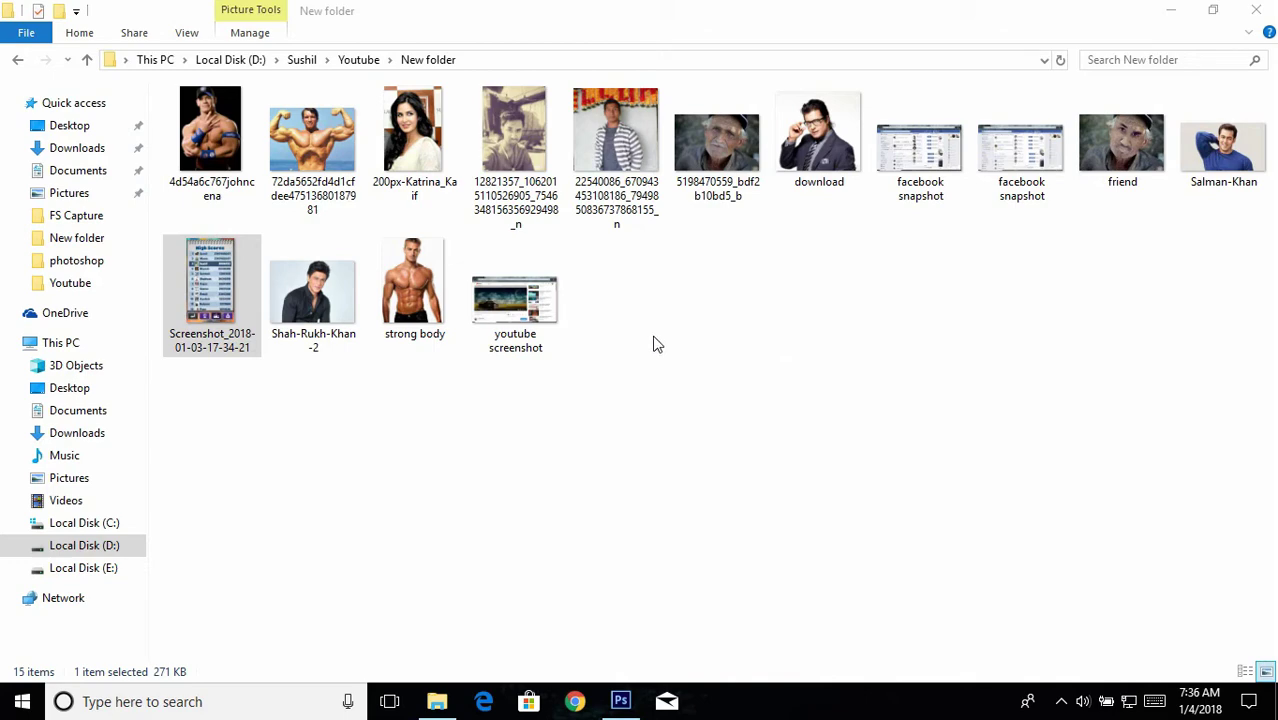
click(203, 295)
double_click(203, 295)
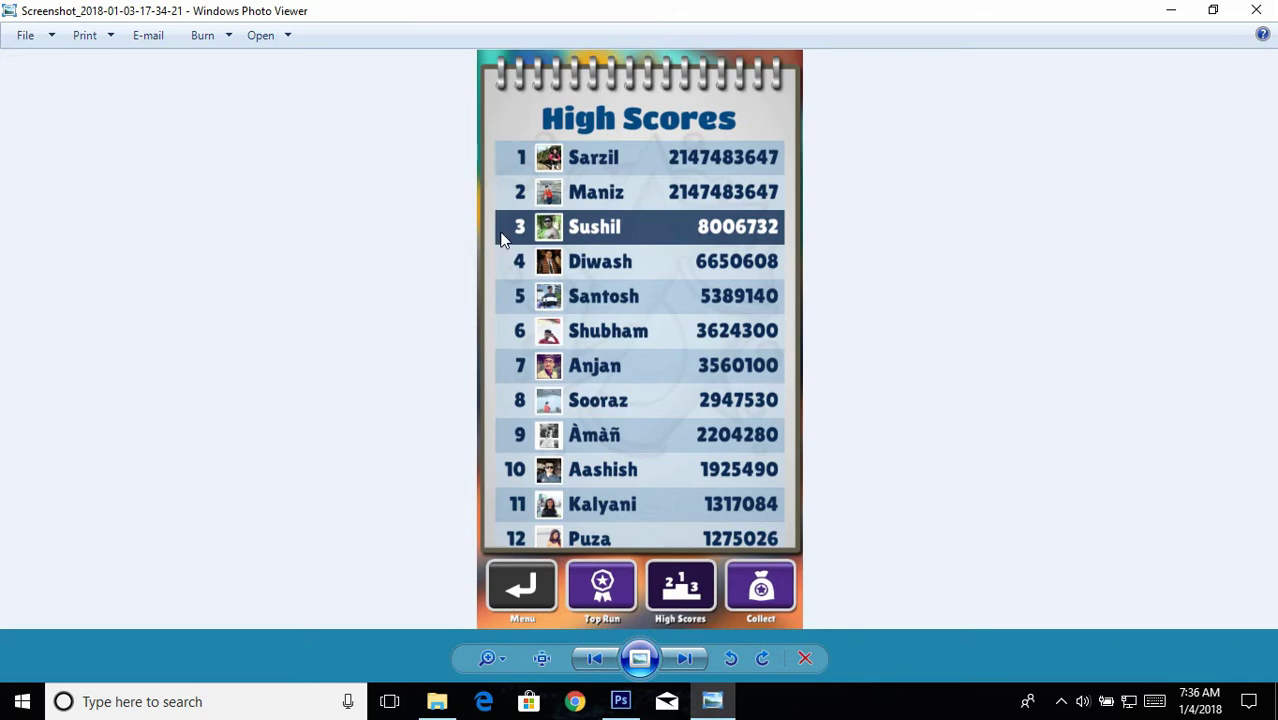
click(1256, 10)
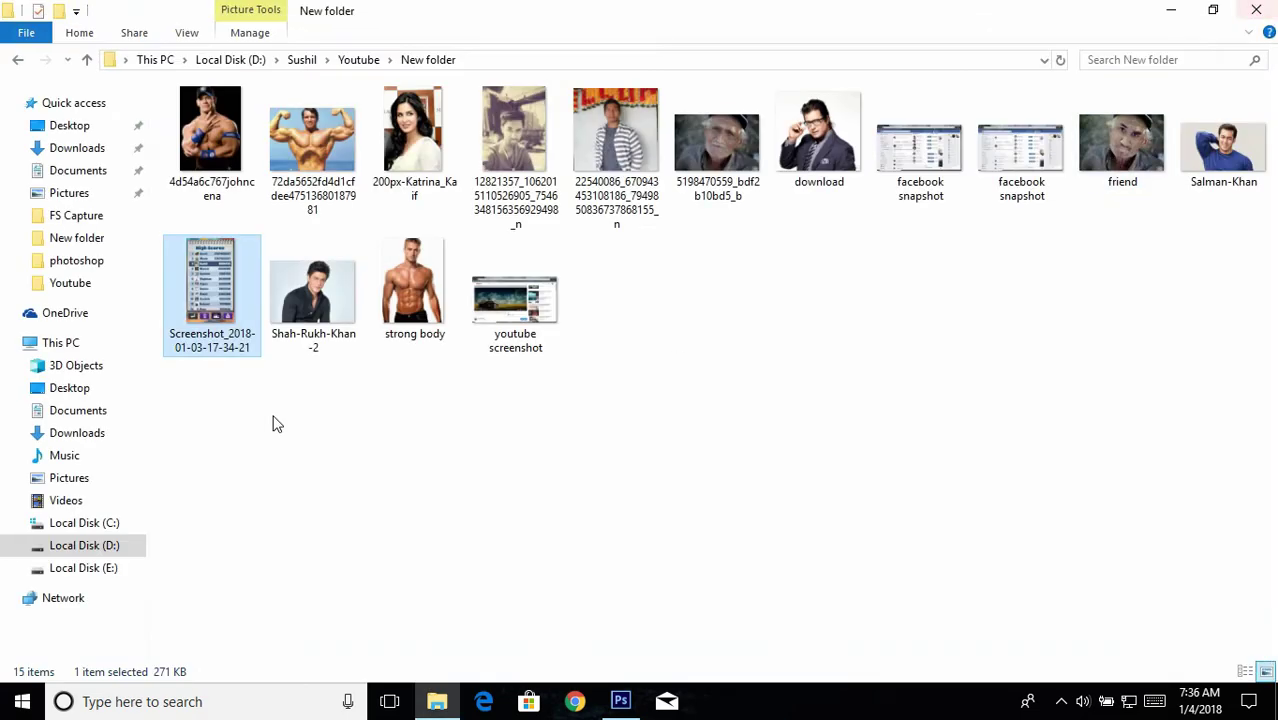
right_click(222, 287)
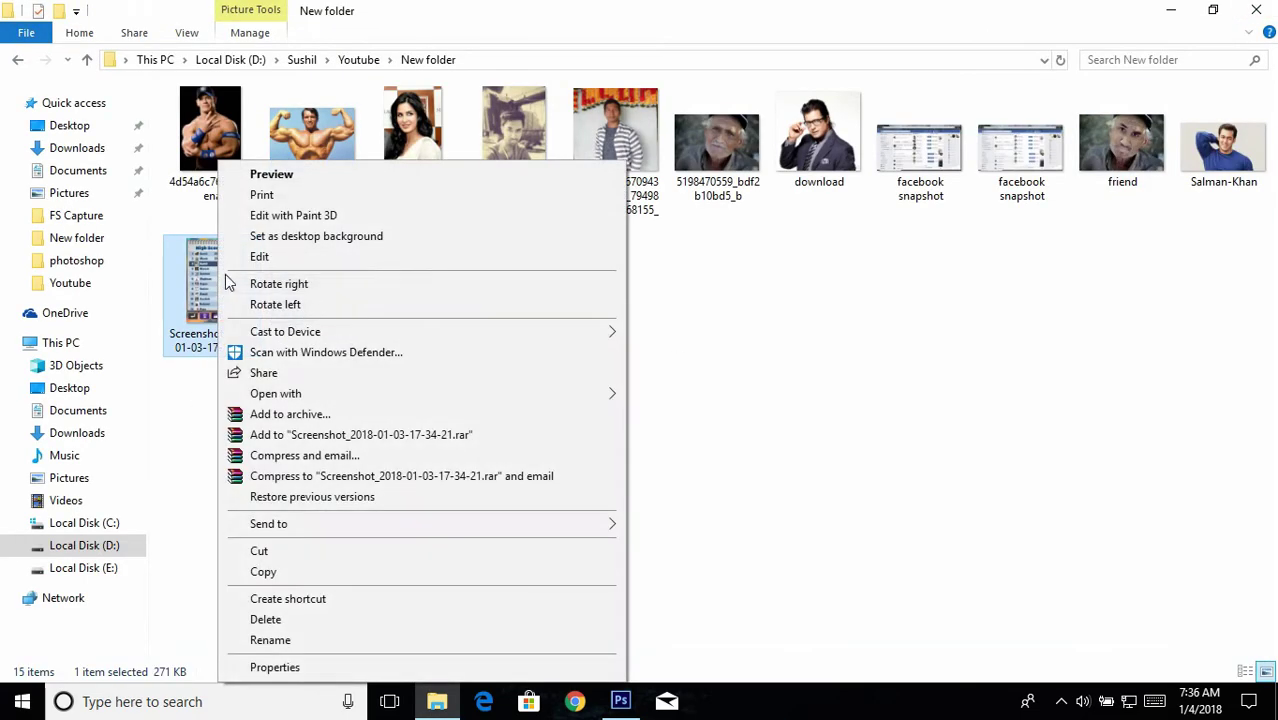
mouse_move(585, 397)
click(722, 393)
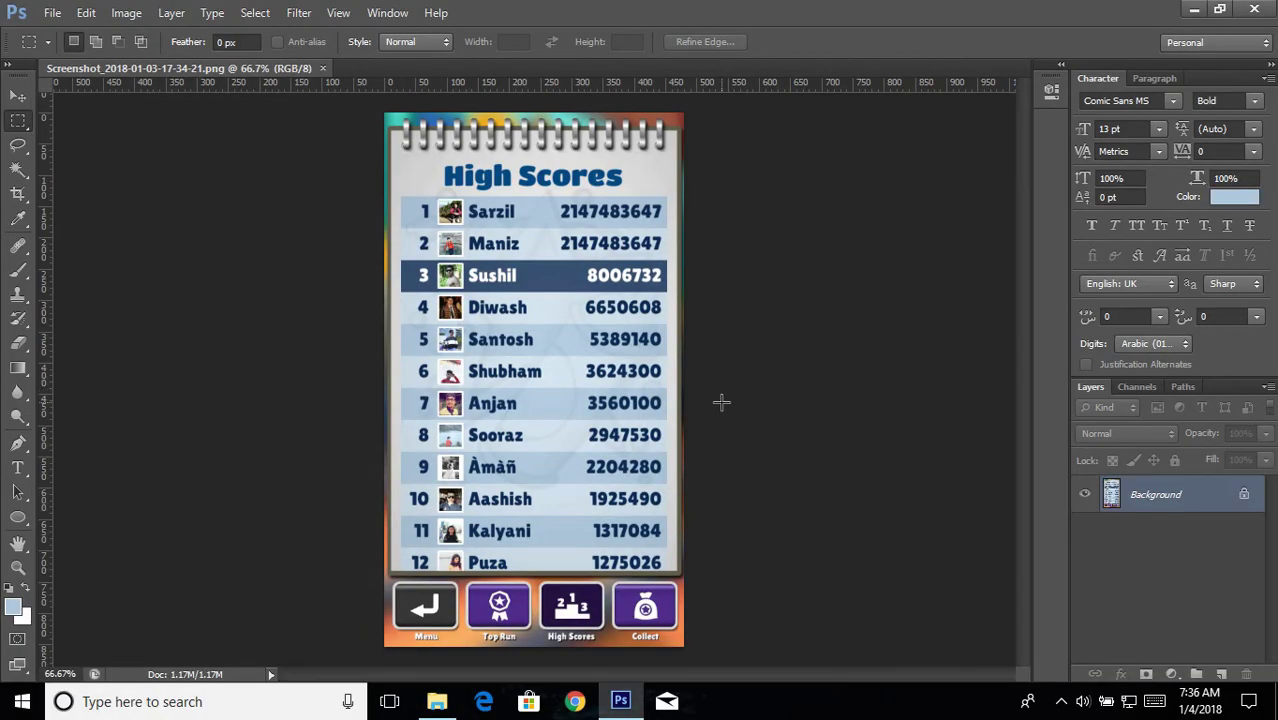
Select the white rank number 3 with the Magic Wand and copy it to its own layer
key(ctrl+plus)
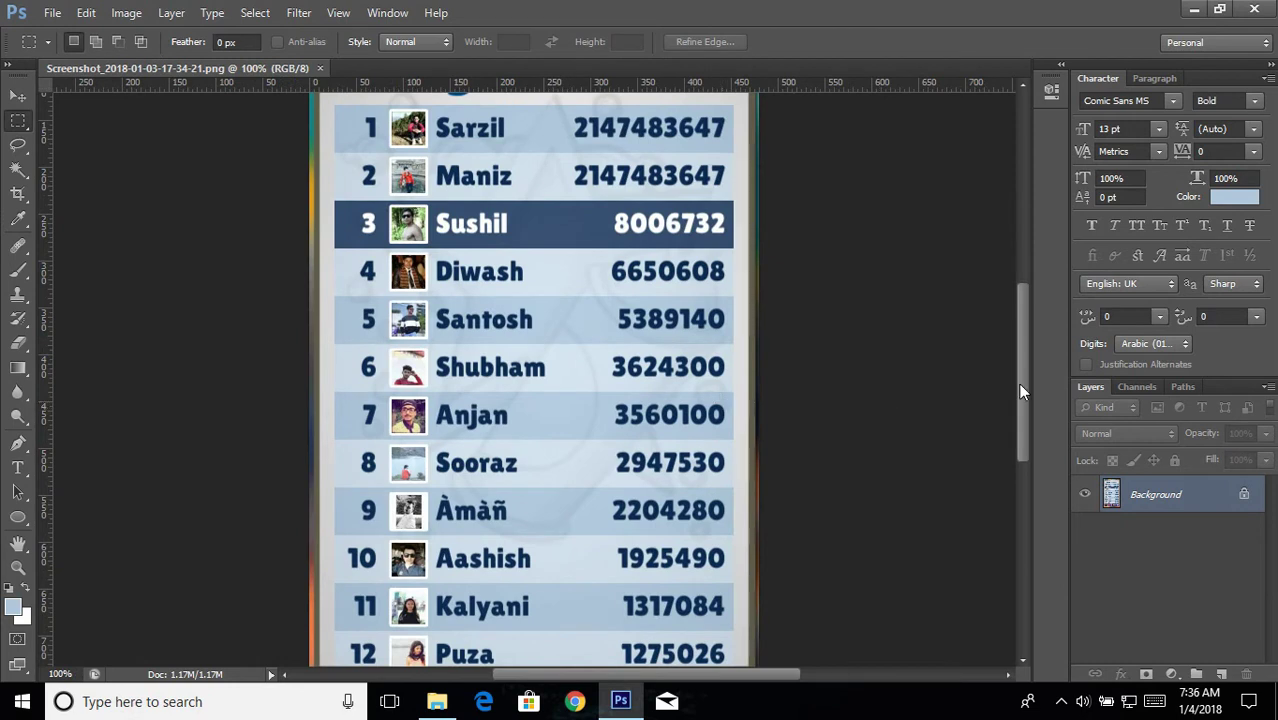
drag(1021, 392, 1012, 337)
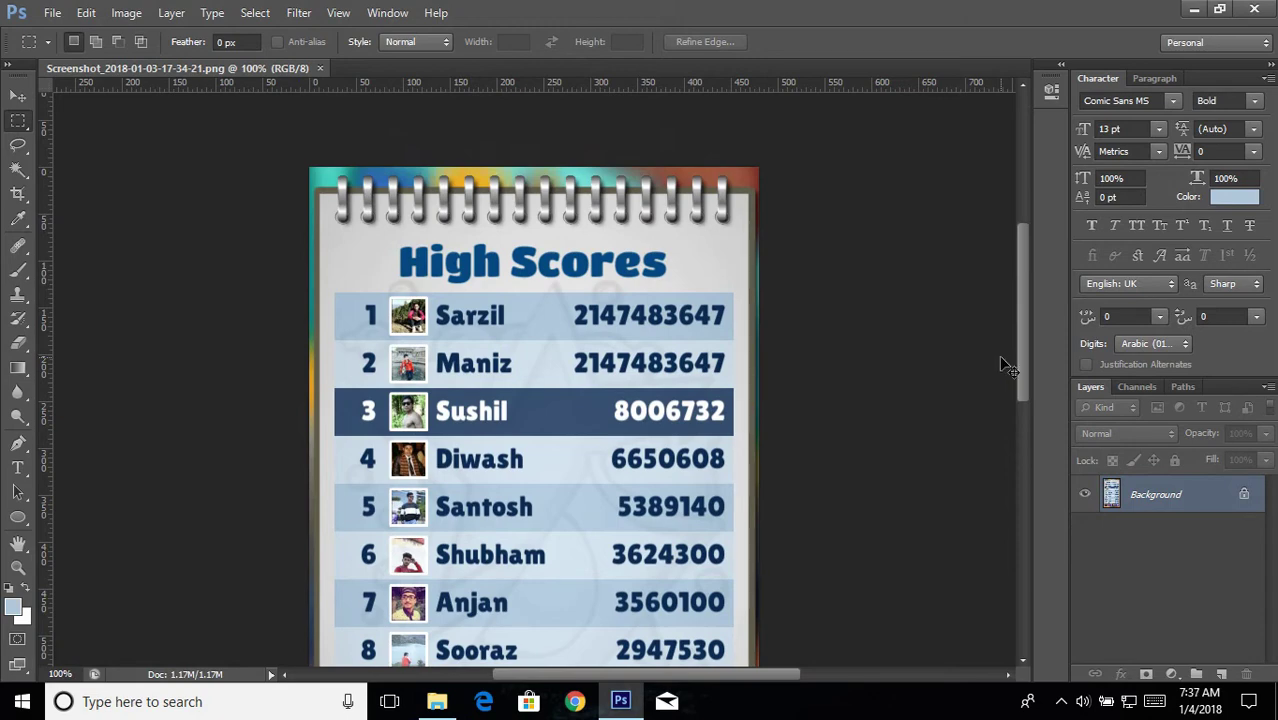
key(ctrl+plus)
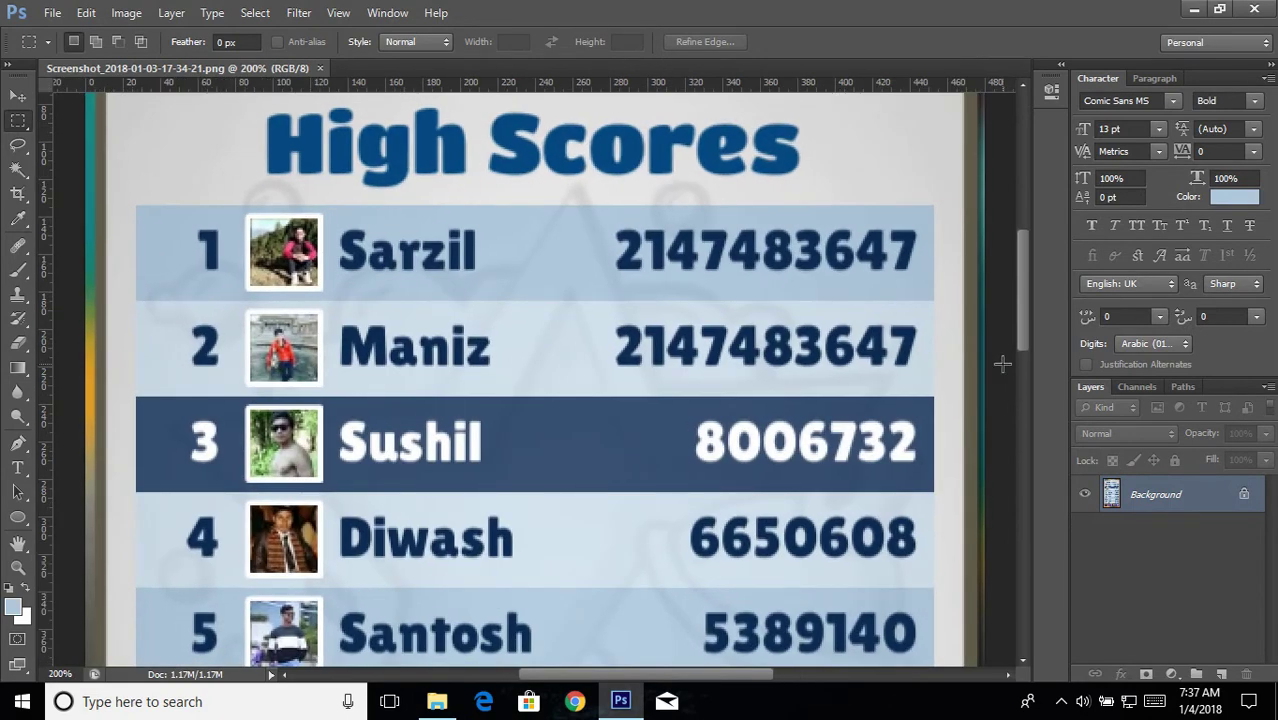
drag(1019, 288, 1019, 293)
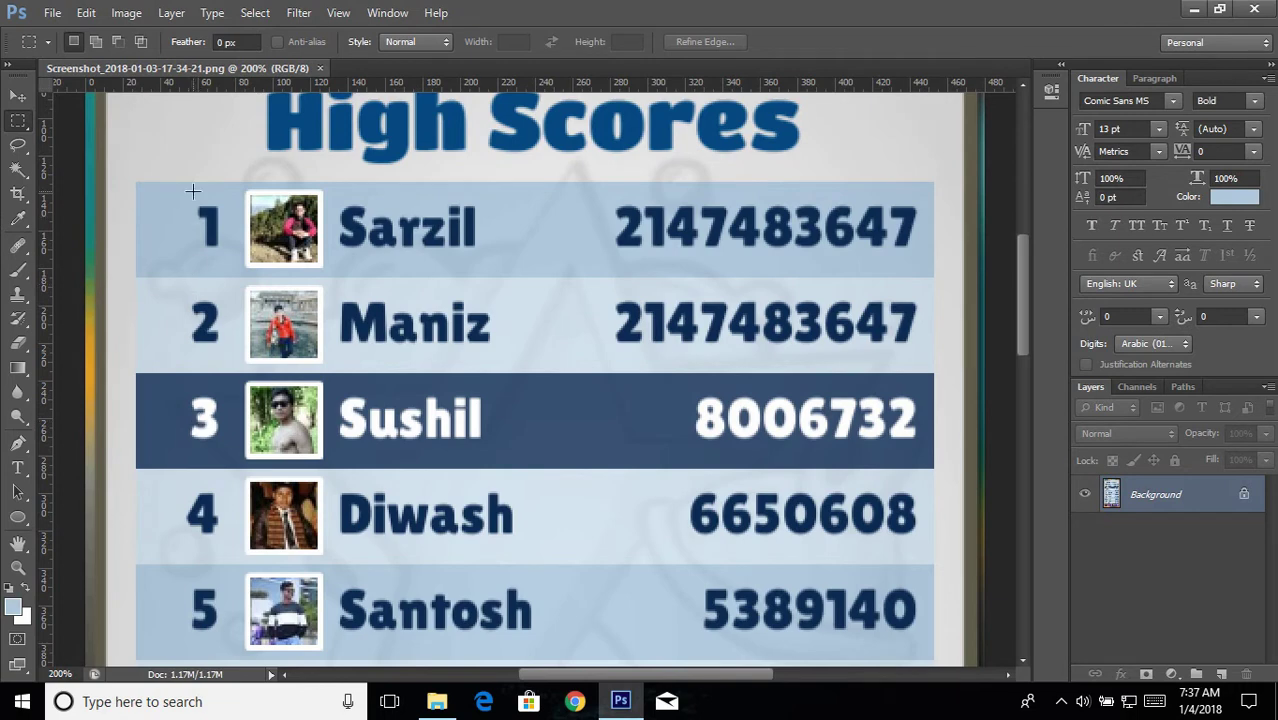
click(17, 170)
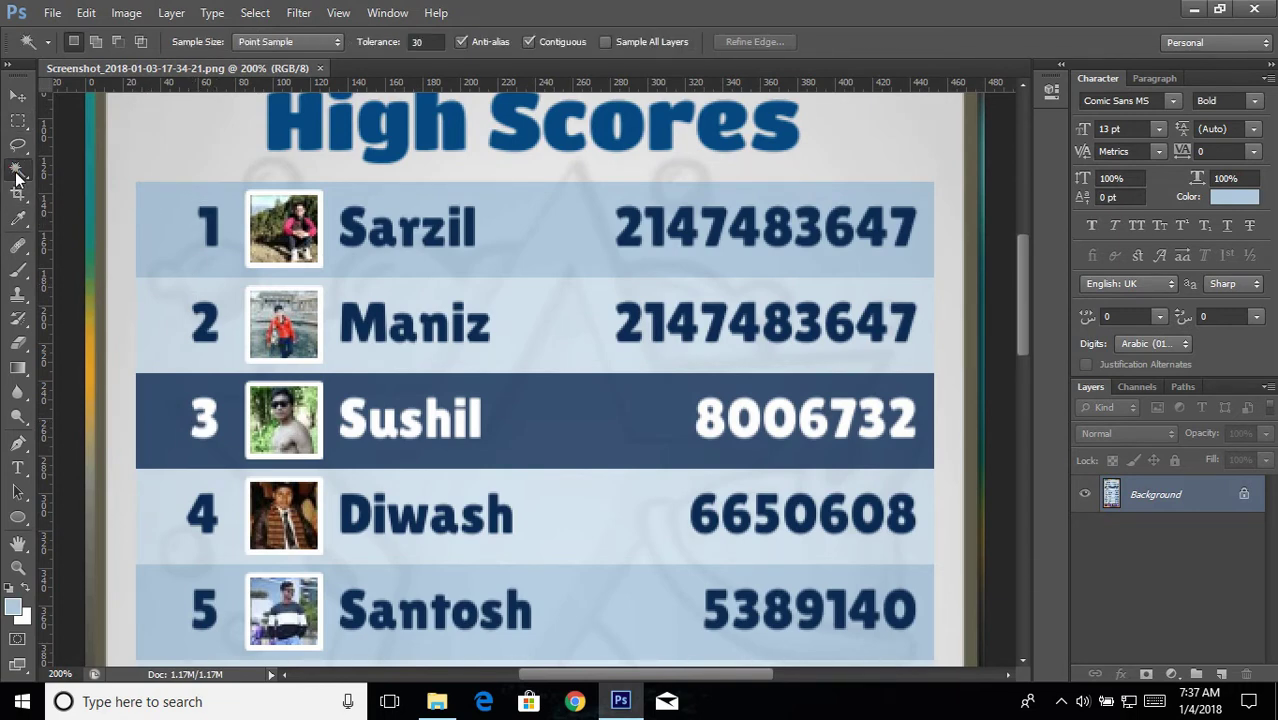
right_click(16, 174)
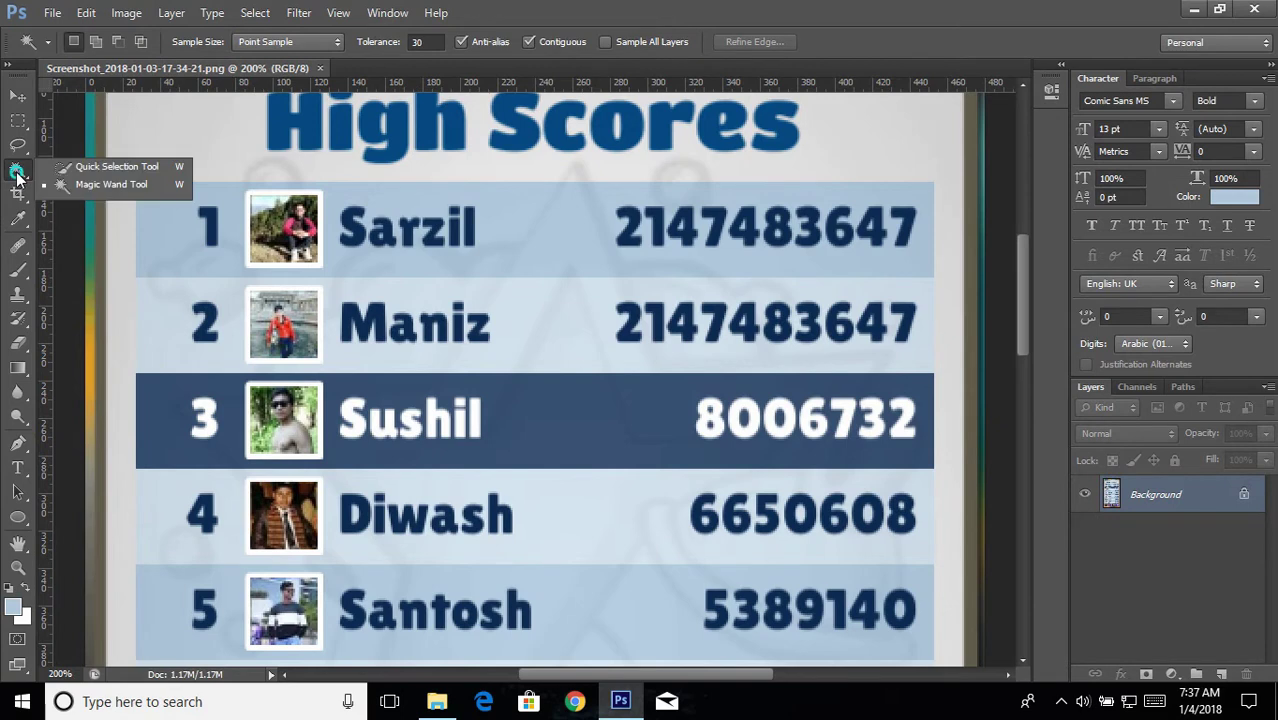
click(88, 184)
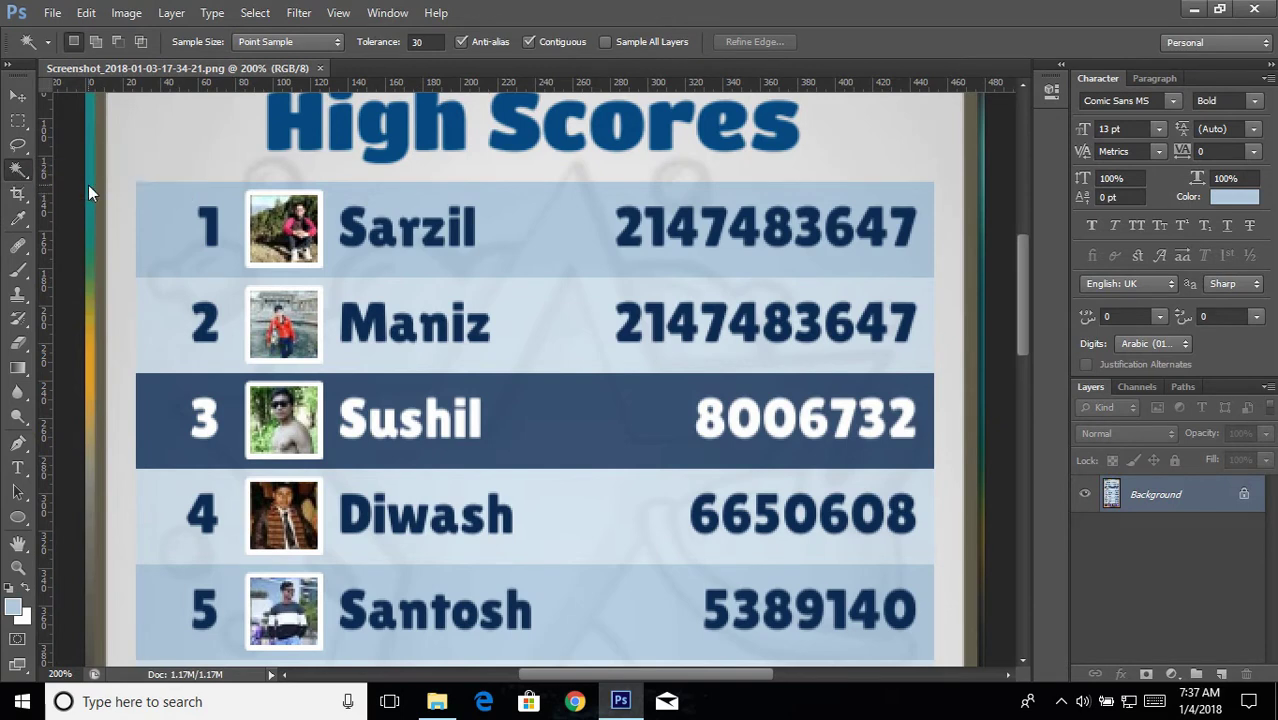
click(205, 408)
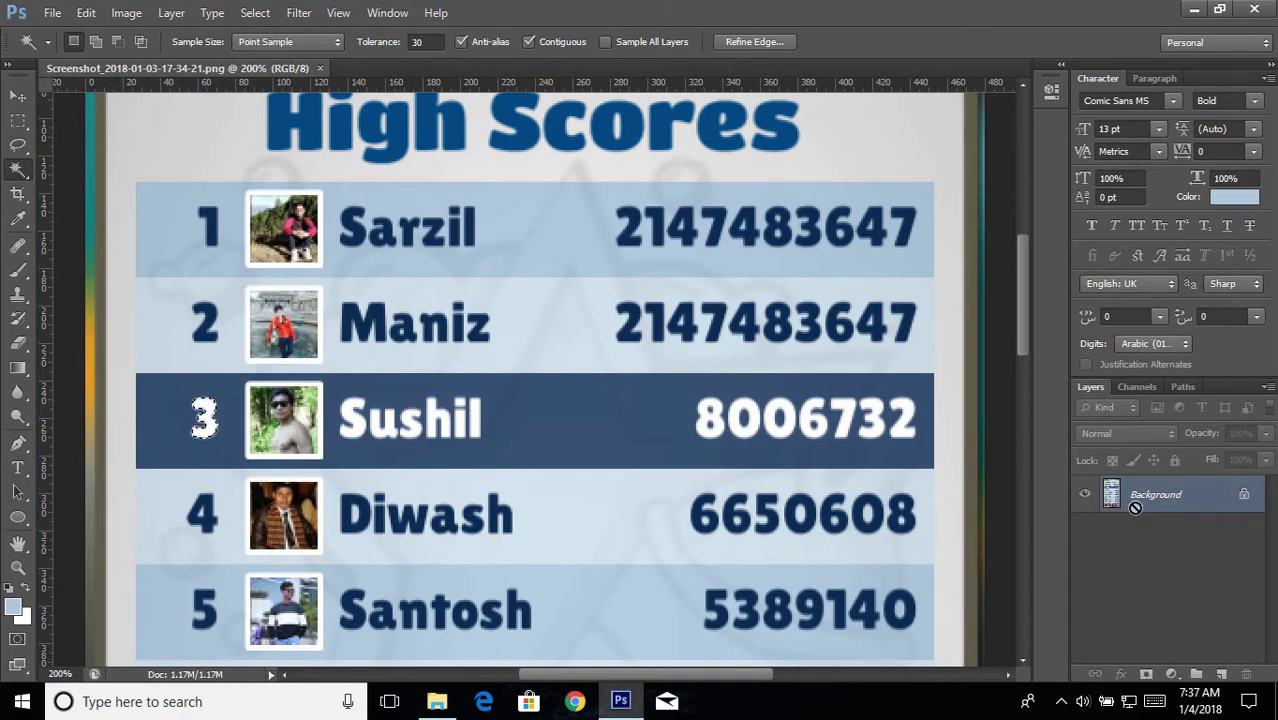
key(ctrl+j)
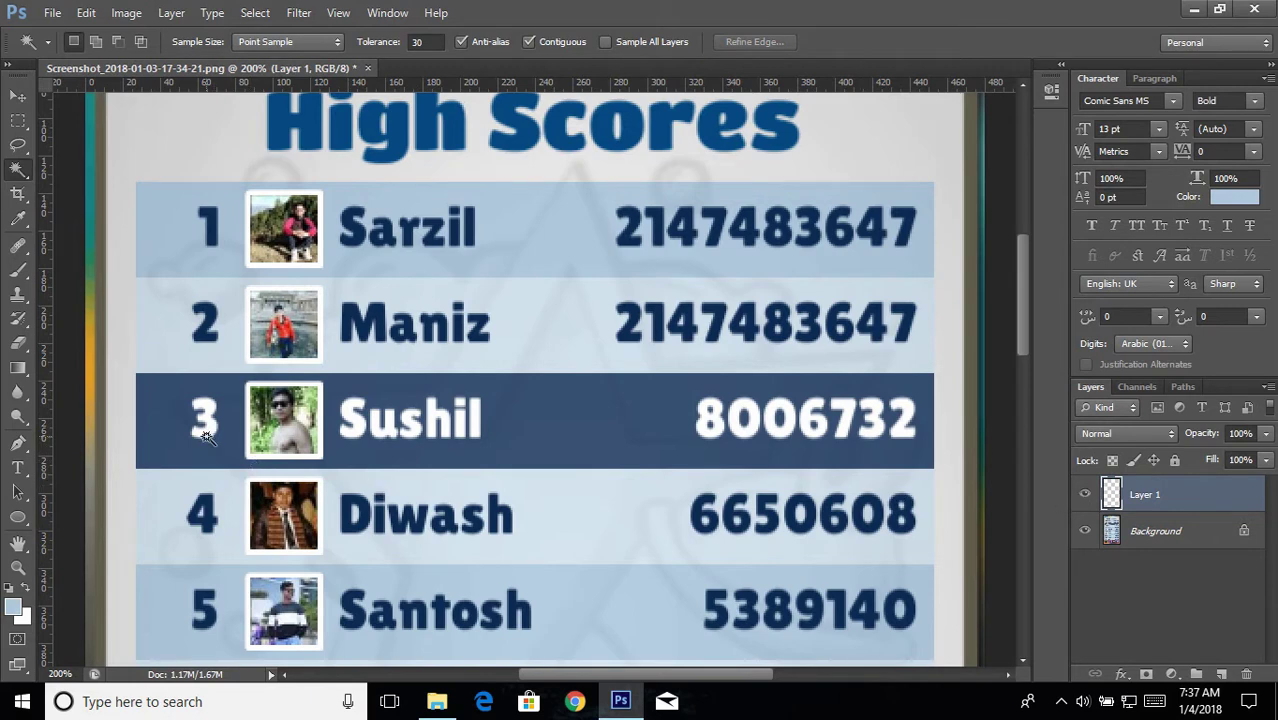
Copy the dark rank number 1 from the Background to its own layer and check both copied numbers with the Background hidden
click(1158, 535)
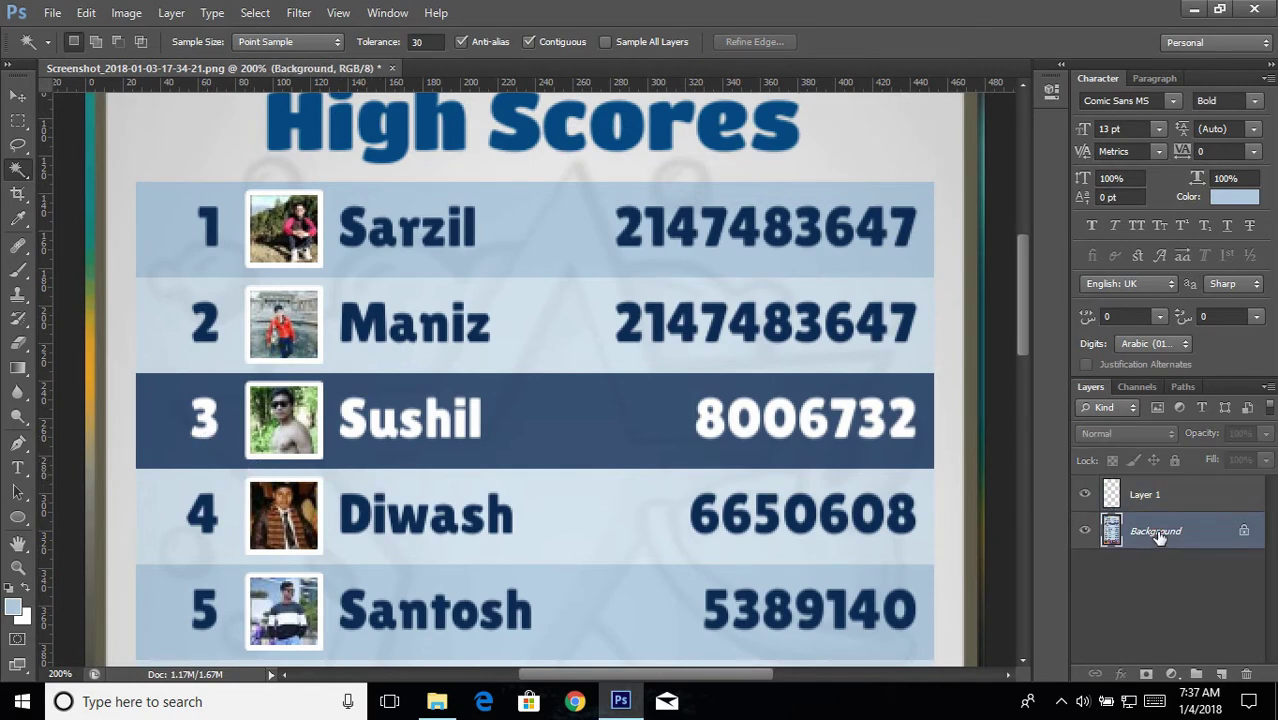
click(213, 226)
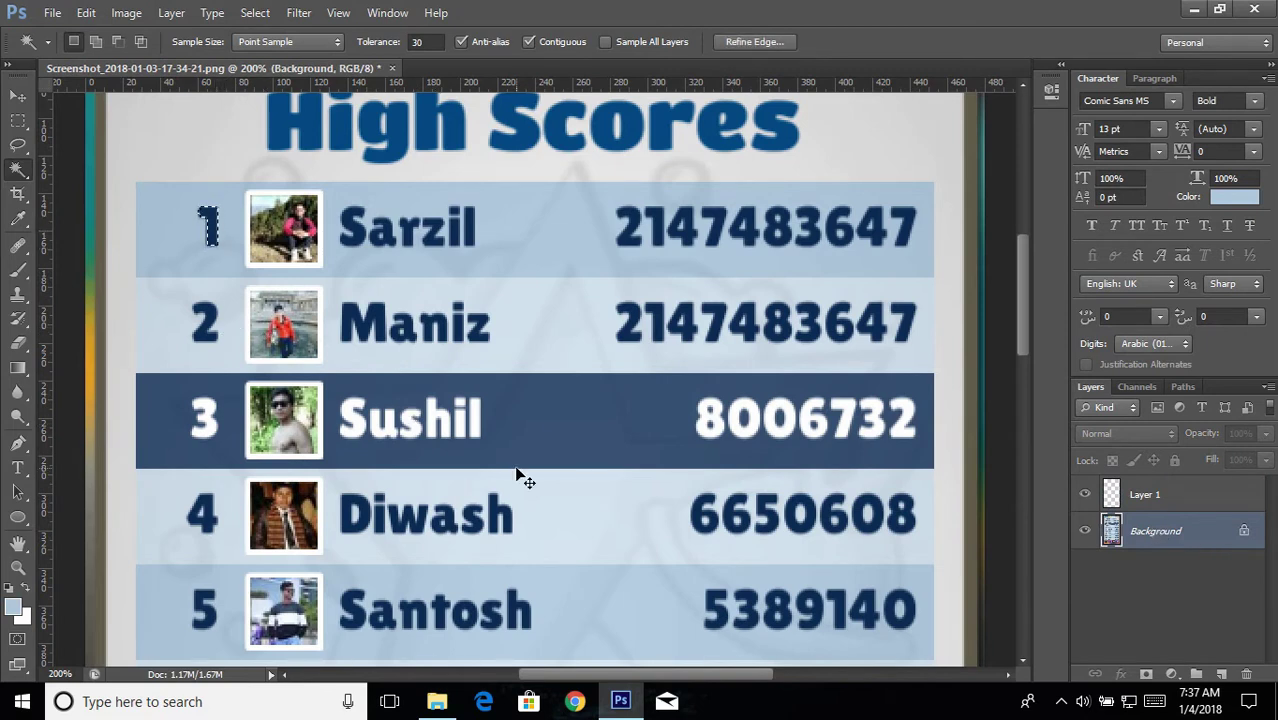
key(ctrl+j)
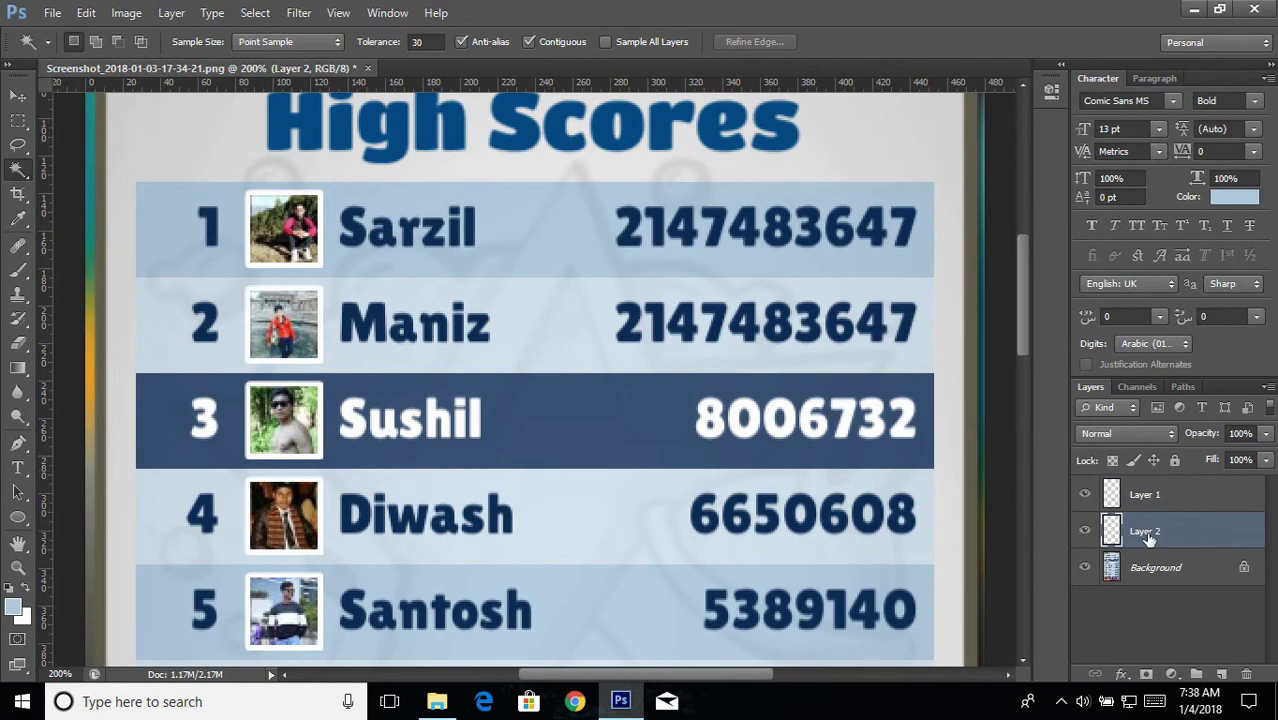
click(1086, 567)
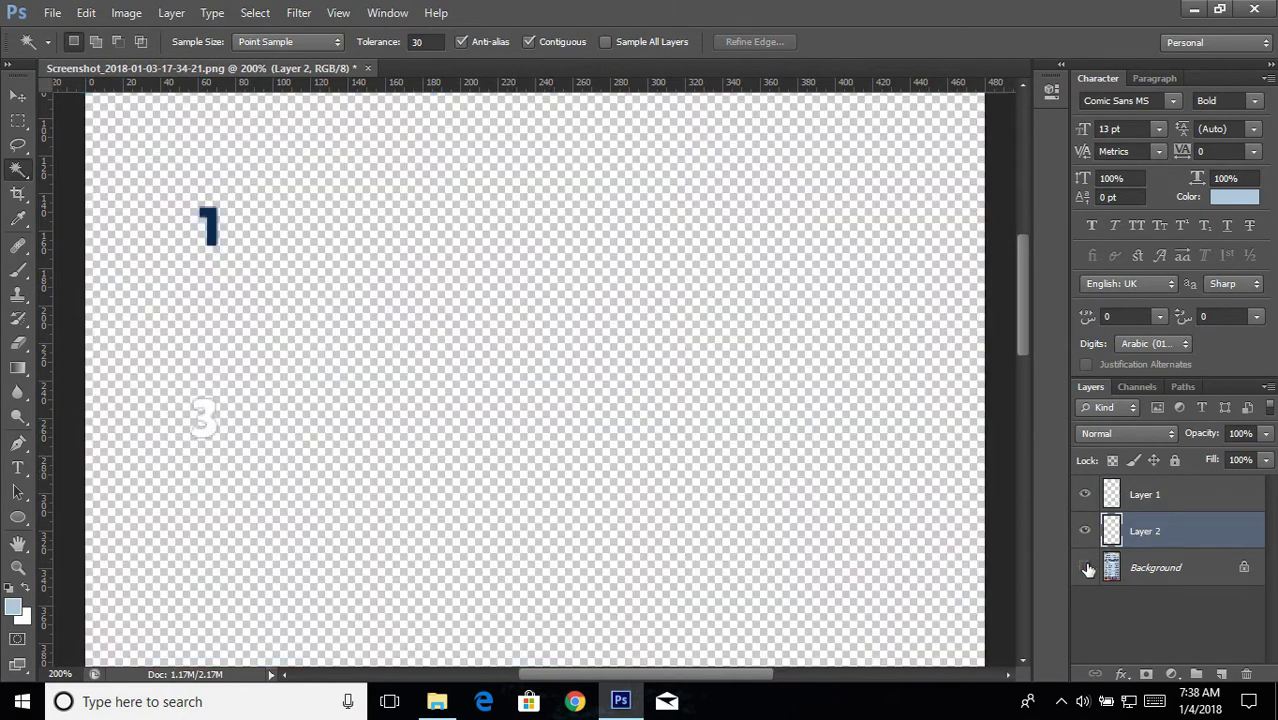
click(1086, 567)
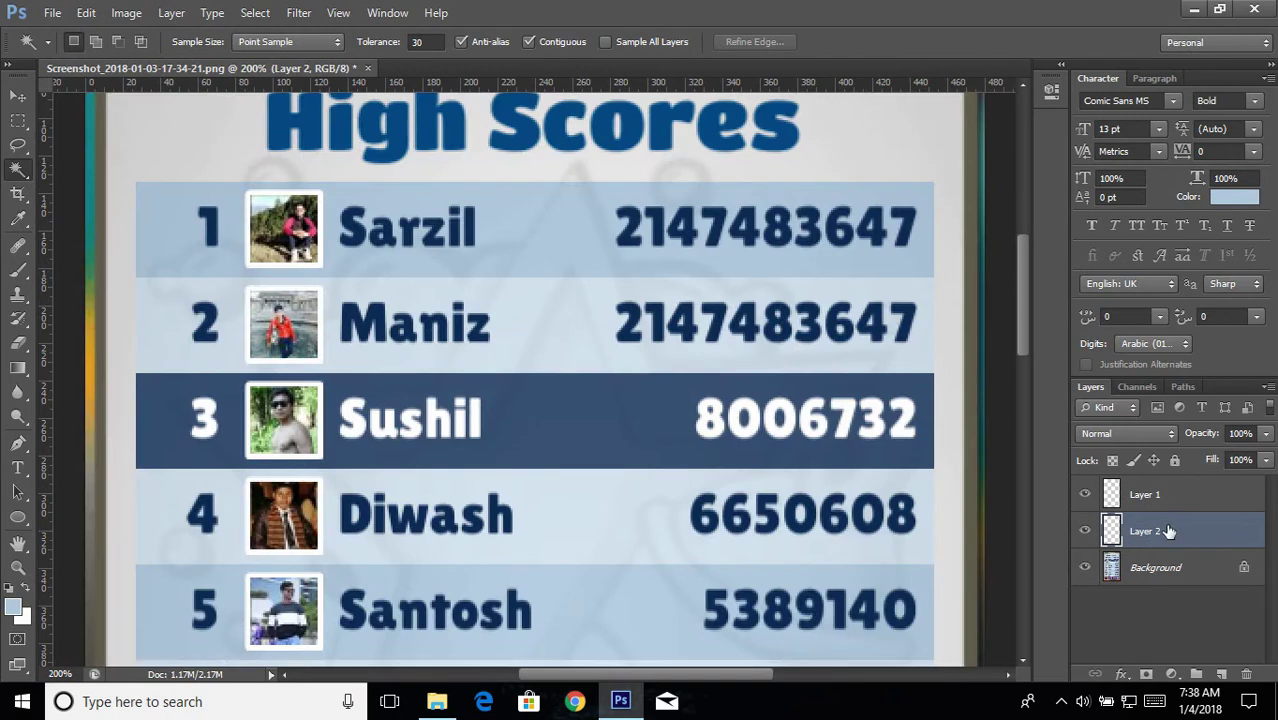
Move the copied 1 onto the third row's rank position and the copied 3 onto the first row's rank position
key(ctrl+t)
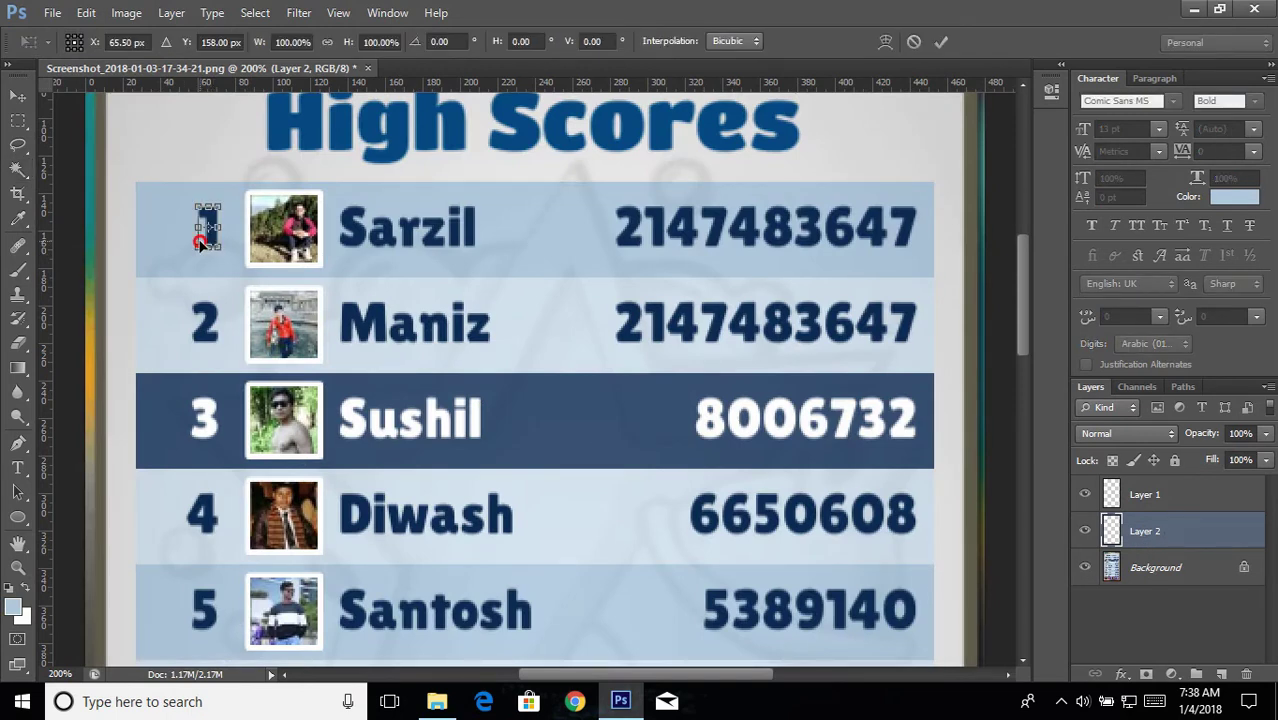
drag(201, 244, 206, 428)
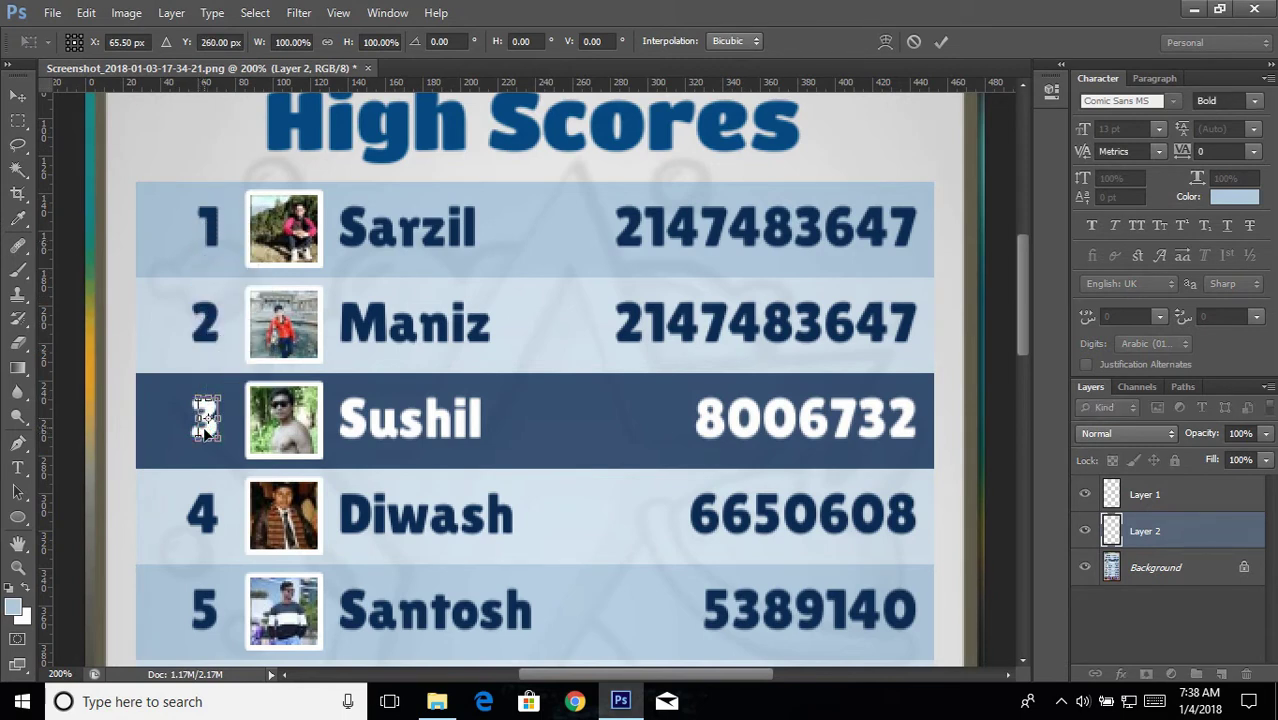
click(942, 42)
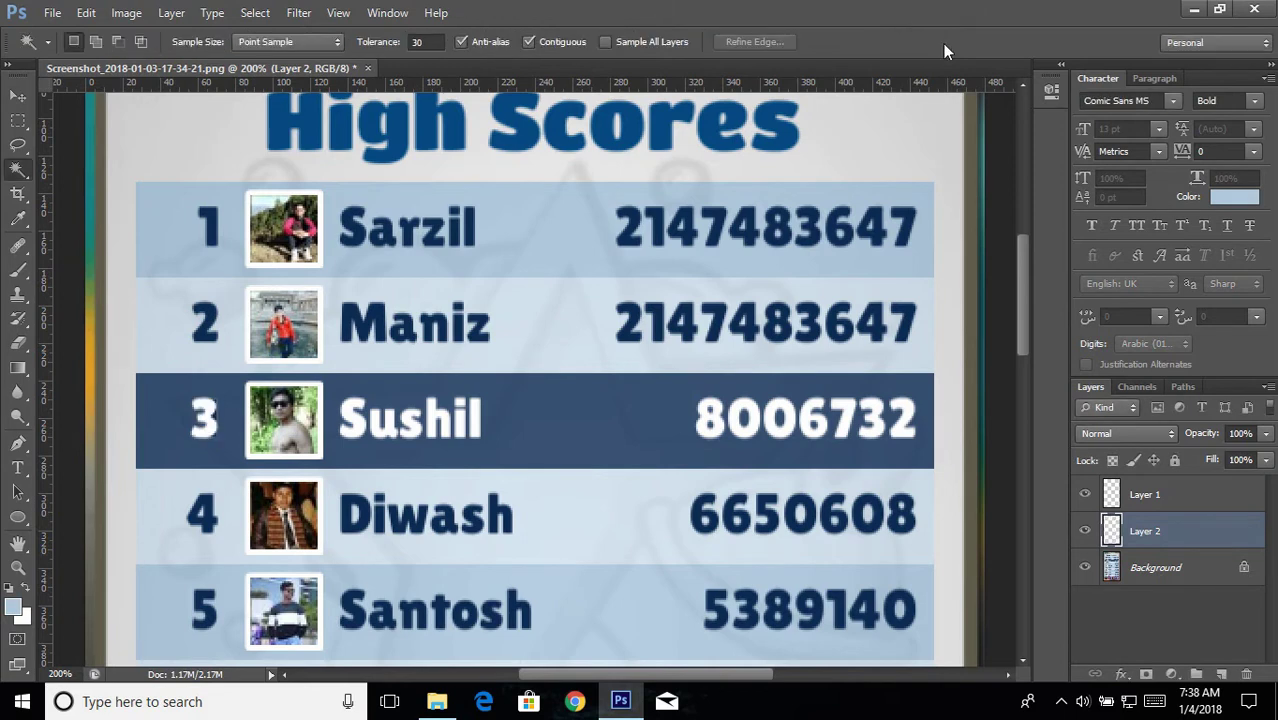
click(1145, 498)
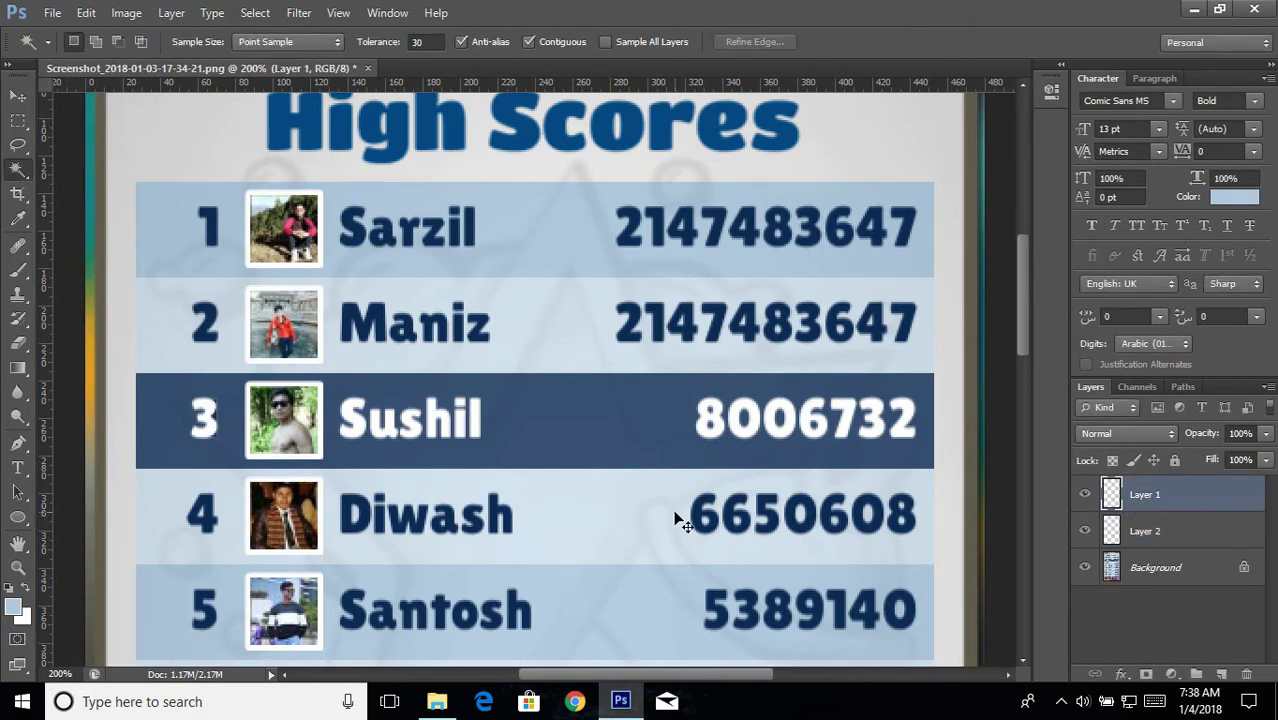
key(ctrl+t)
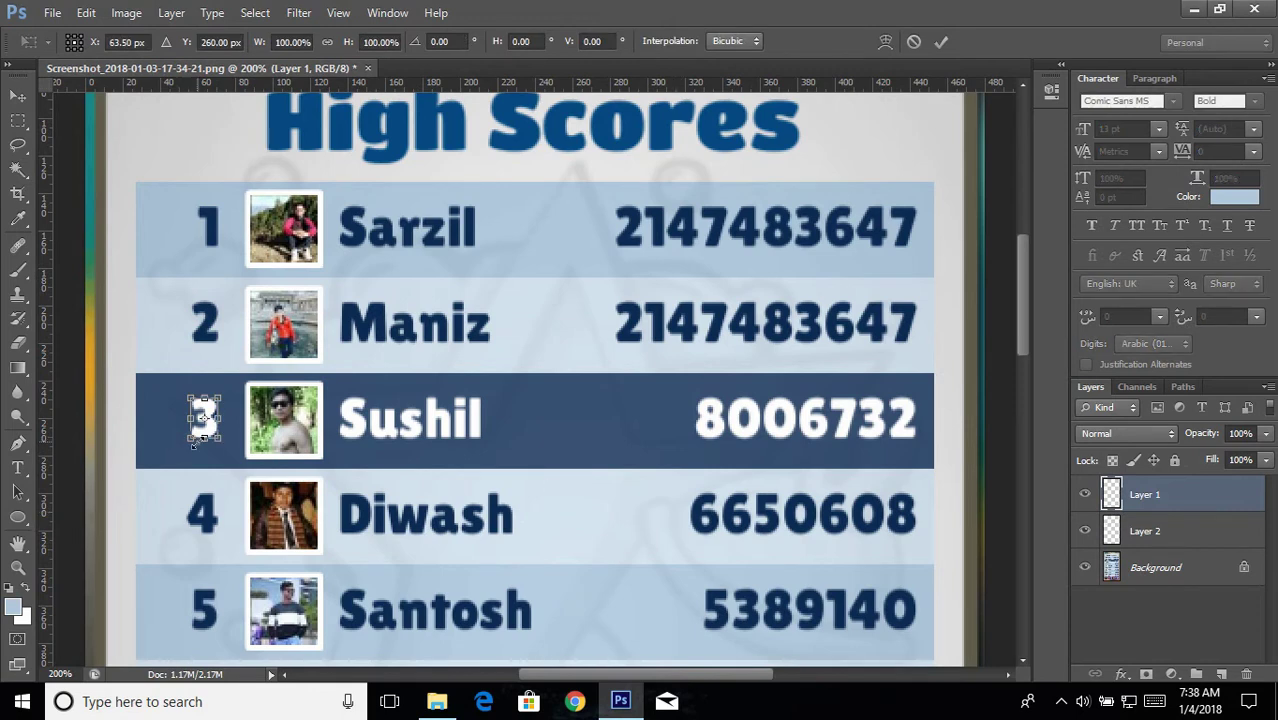
drag(195, 435, 191, 242)
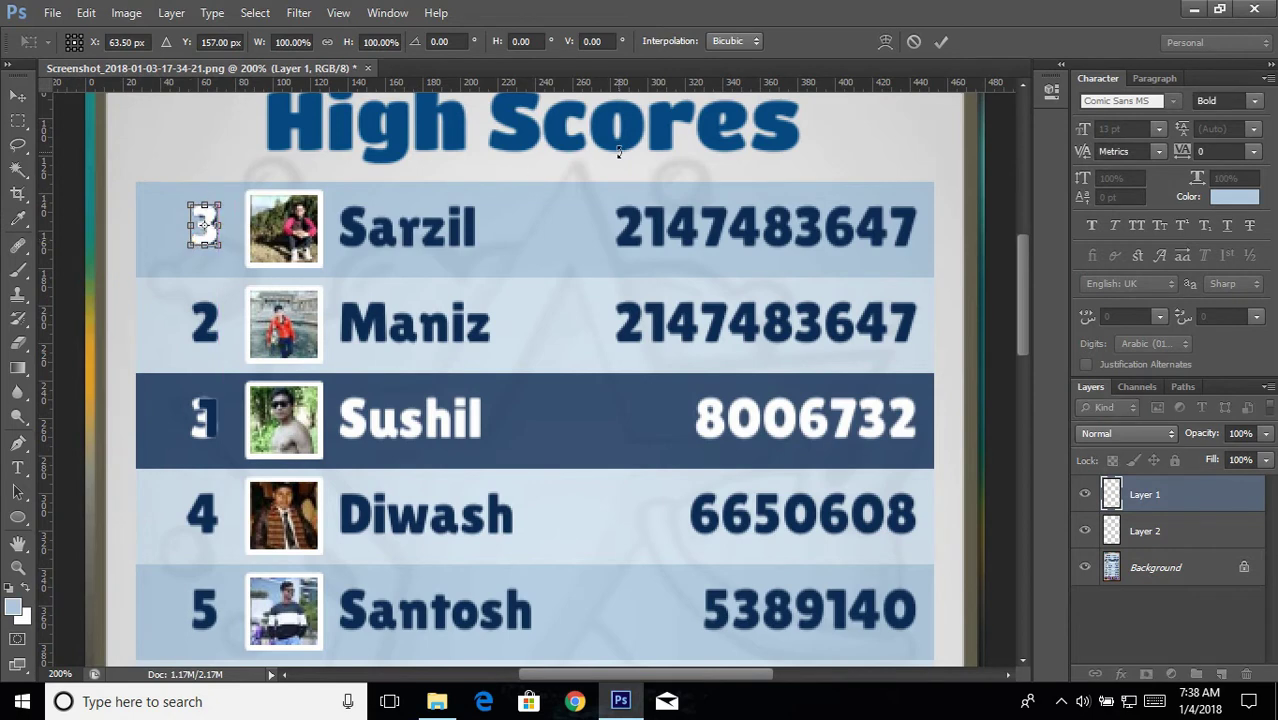
click(938, 42)
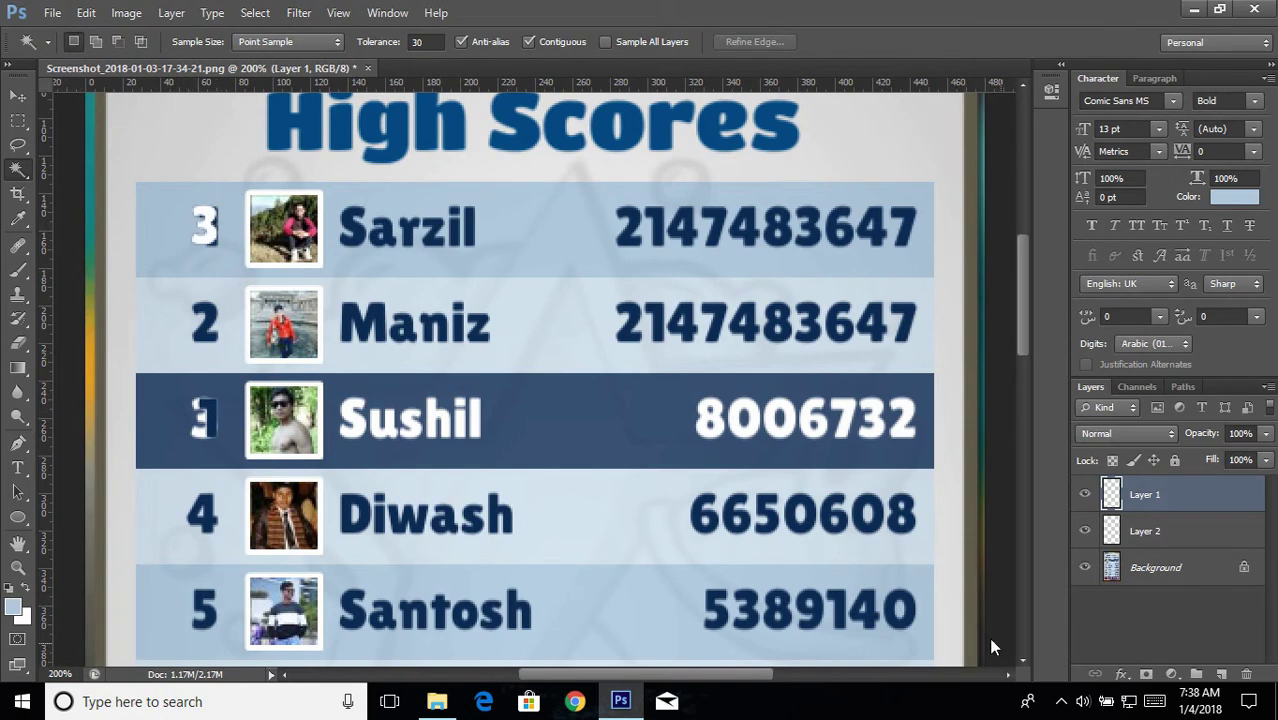
Cover the original 1 on the Background layer with the light blue sampled from the first row, and deselect
click(1178, 569)
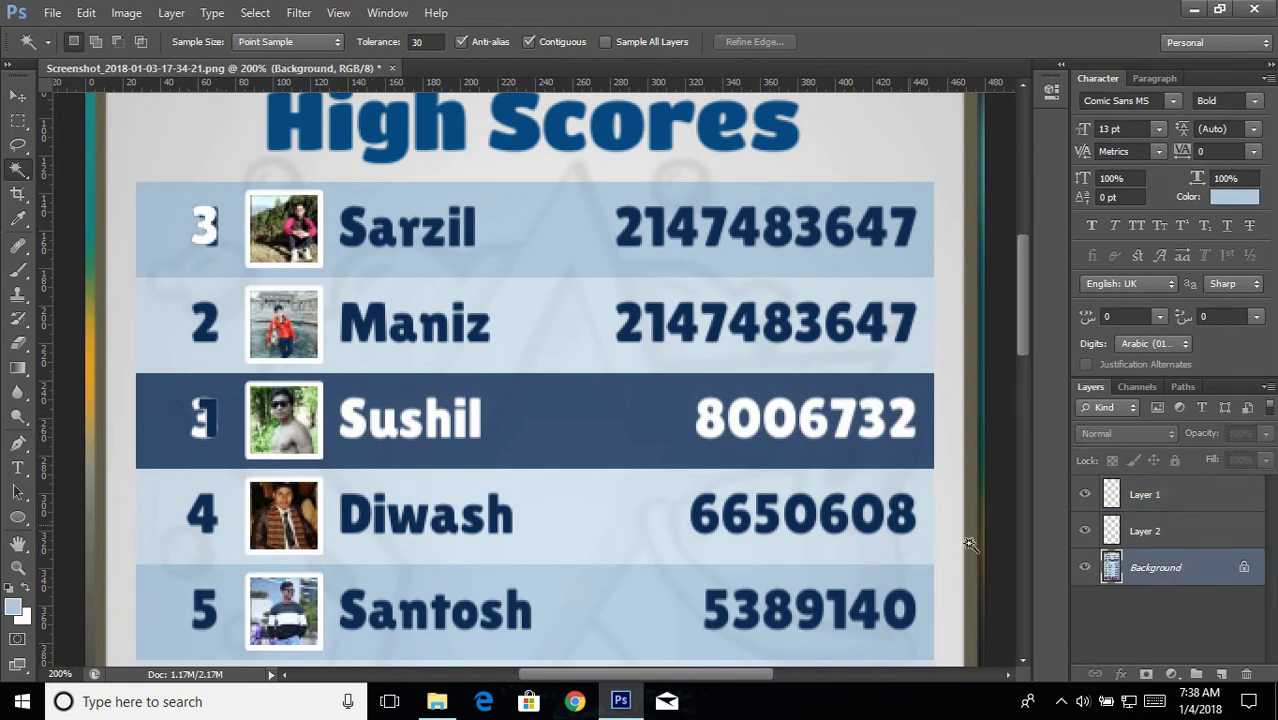
click(16, 122)
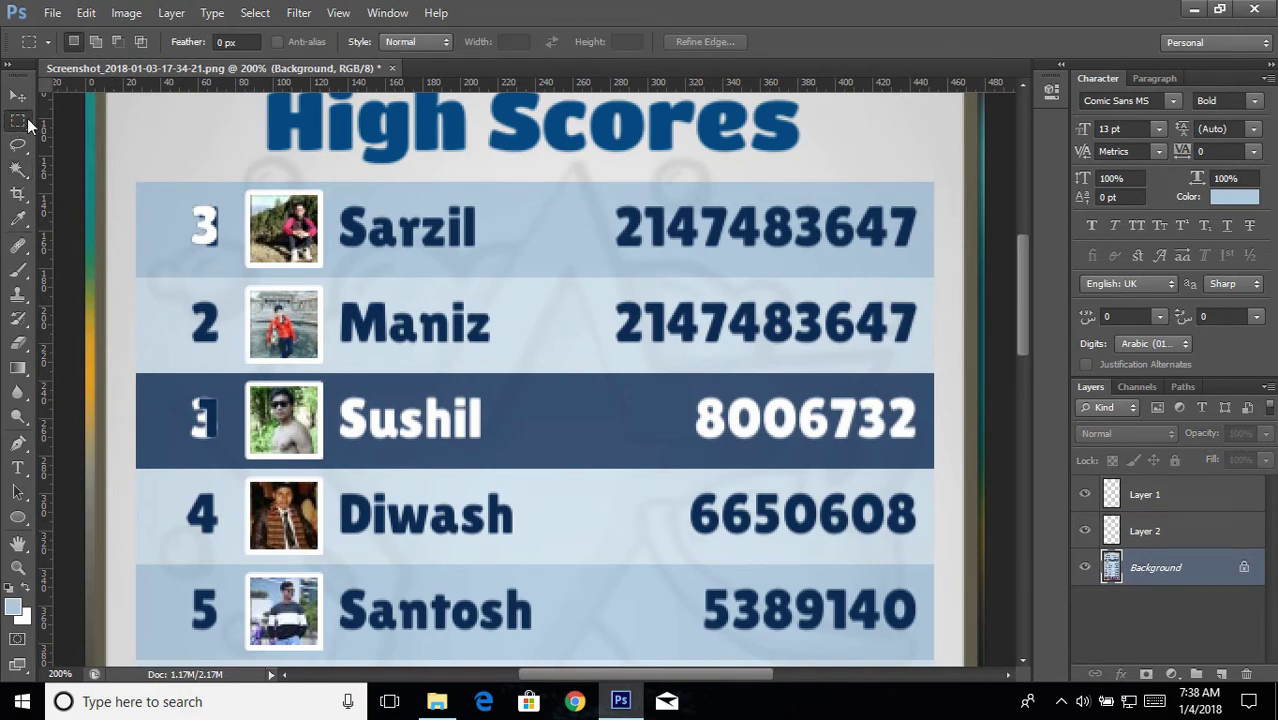
drag(181, 203, 226, 256)
click(14, 606)
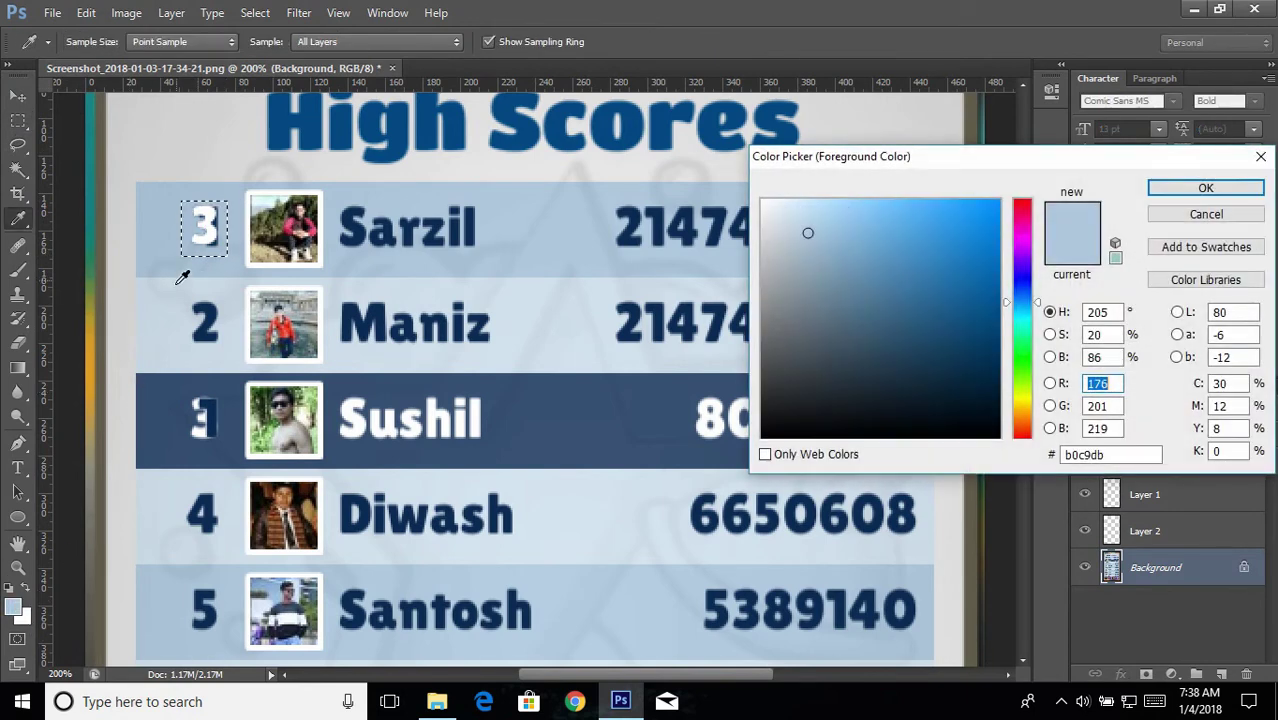
click(168, 226)
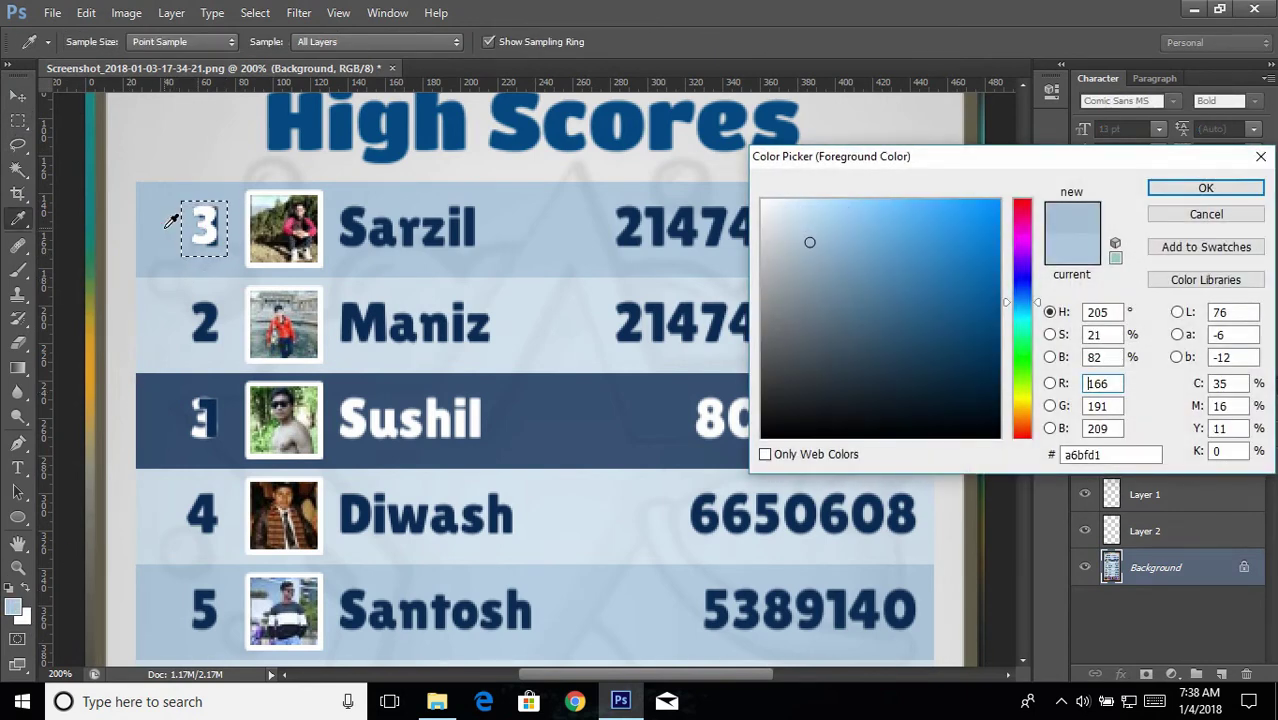
click(1163, 191)
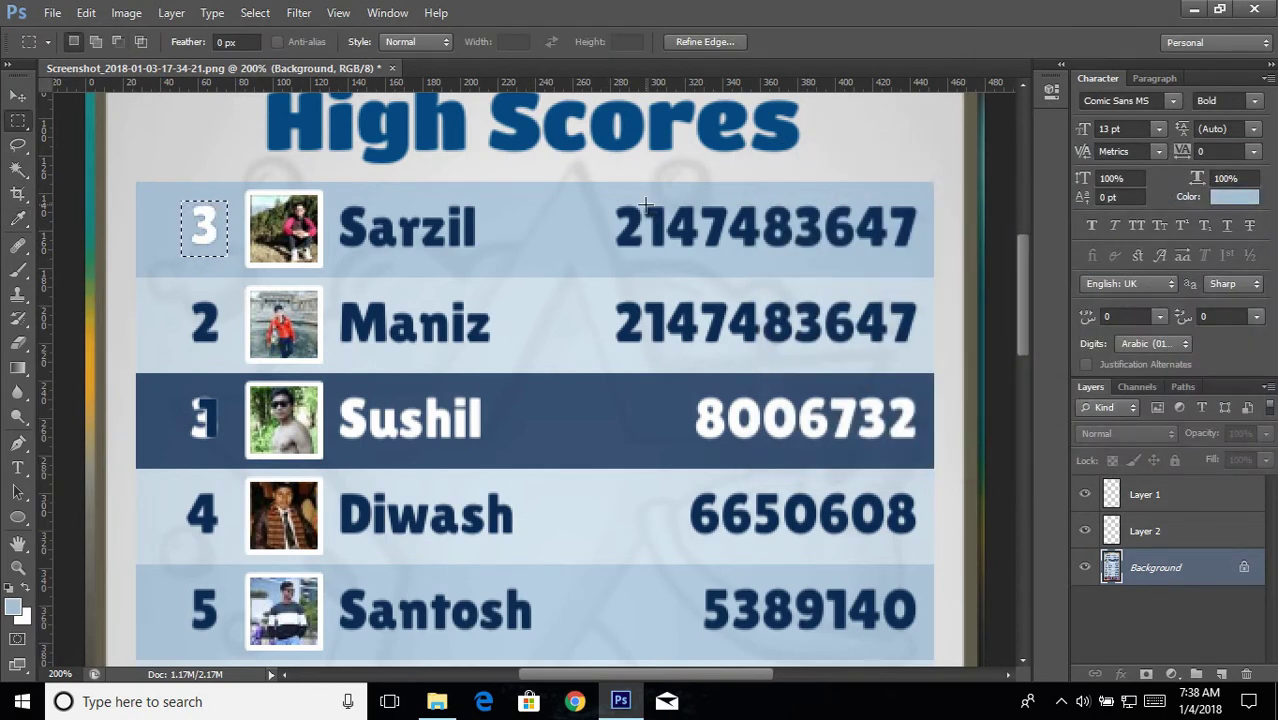
click(617, 212)
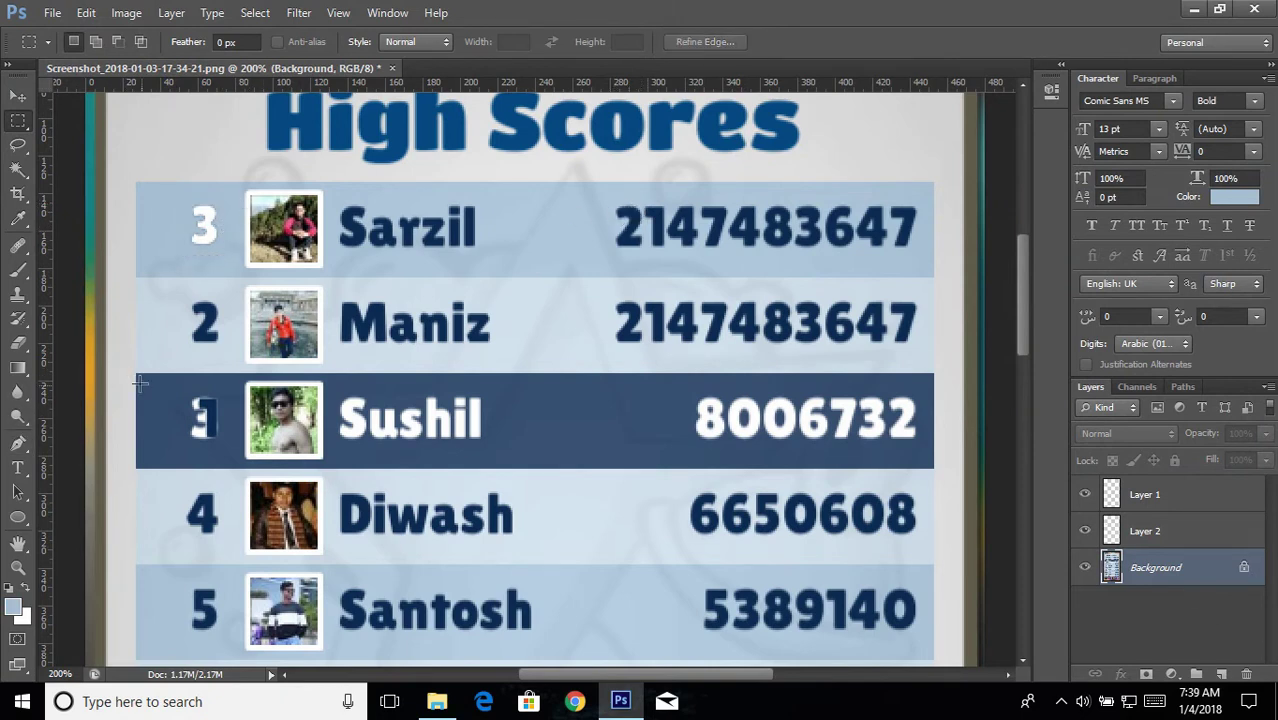
Cover the original 3 on the Background layer with the dark blue sampled from the third row, and deselect
drag(179, 393, 225, 453)
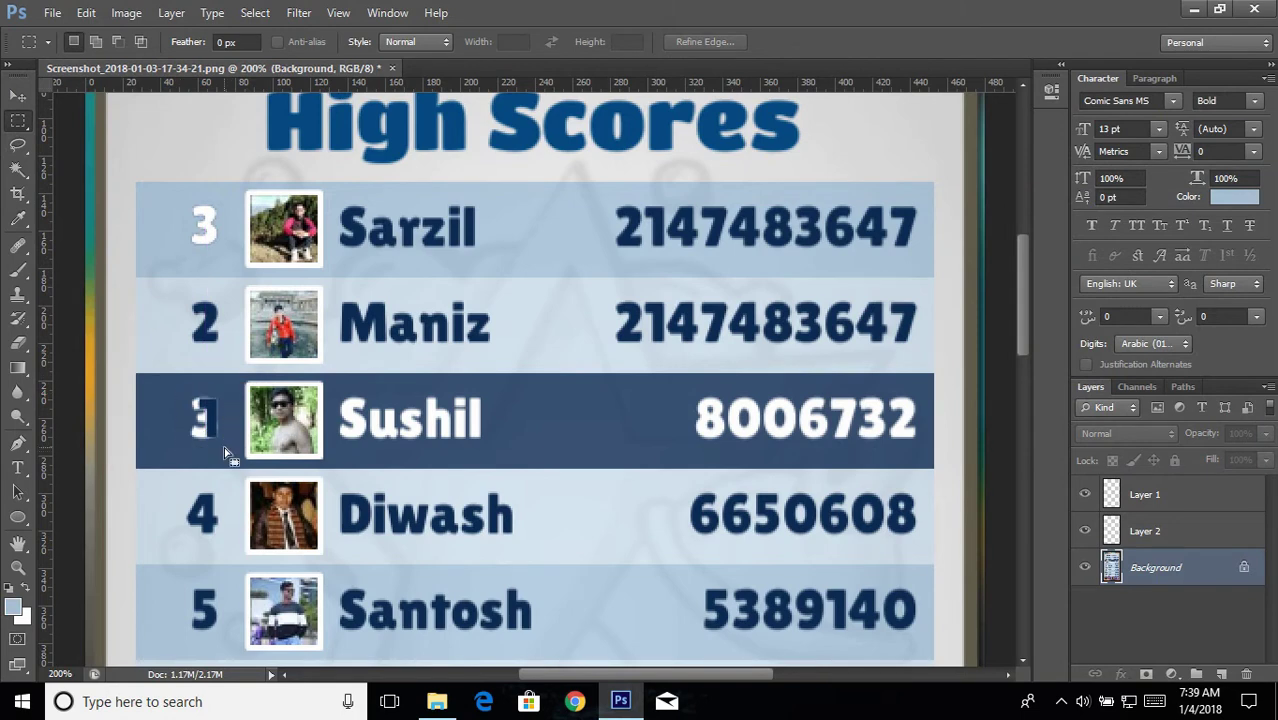
click(14, 606)
click(159, 408)
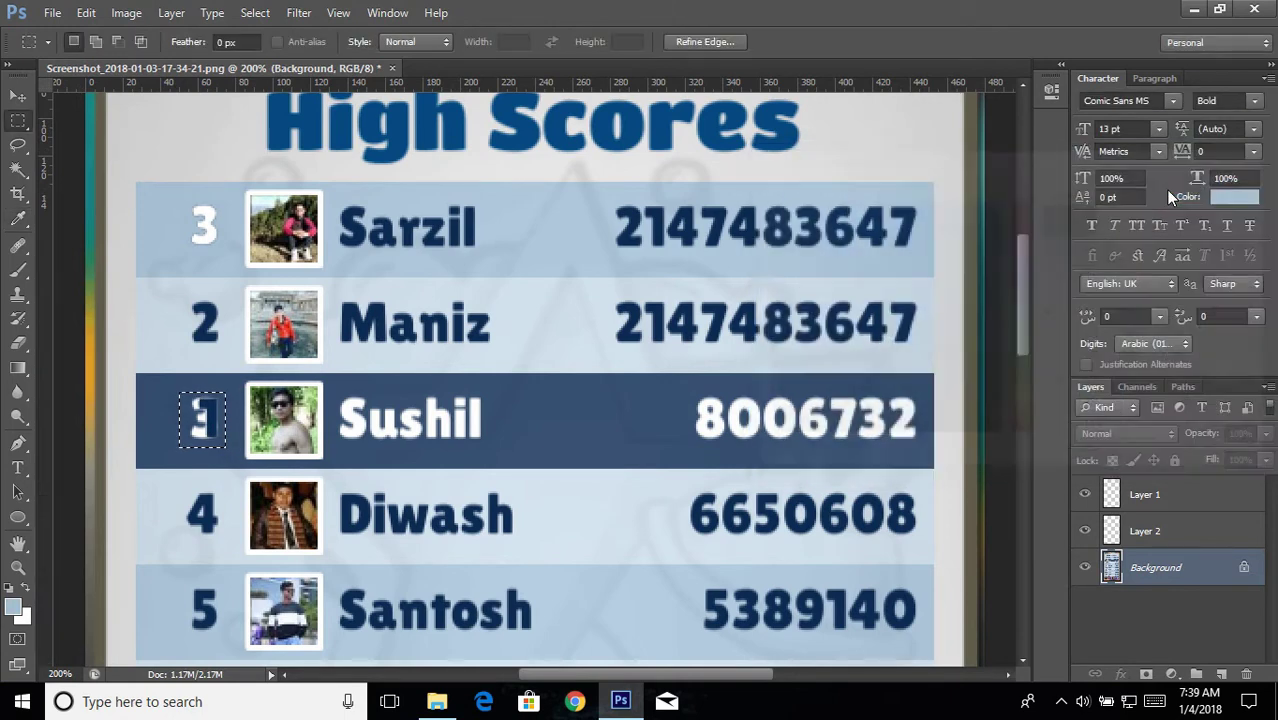
click(1166, 190)
key(alt+BackSpace)
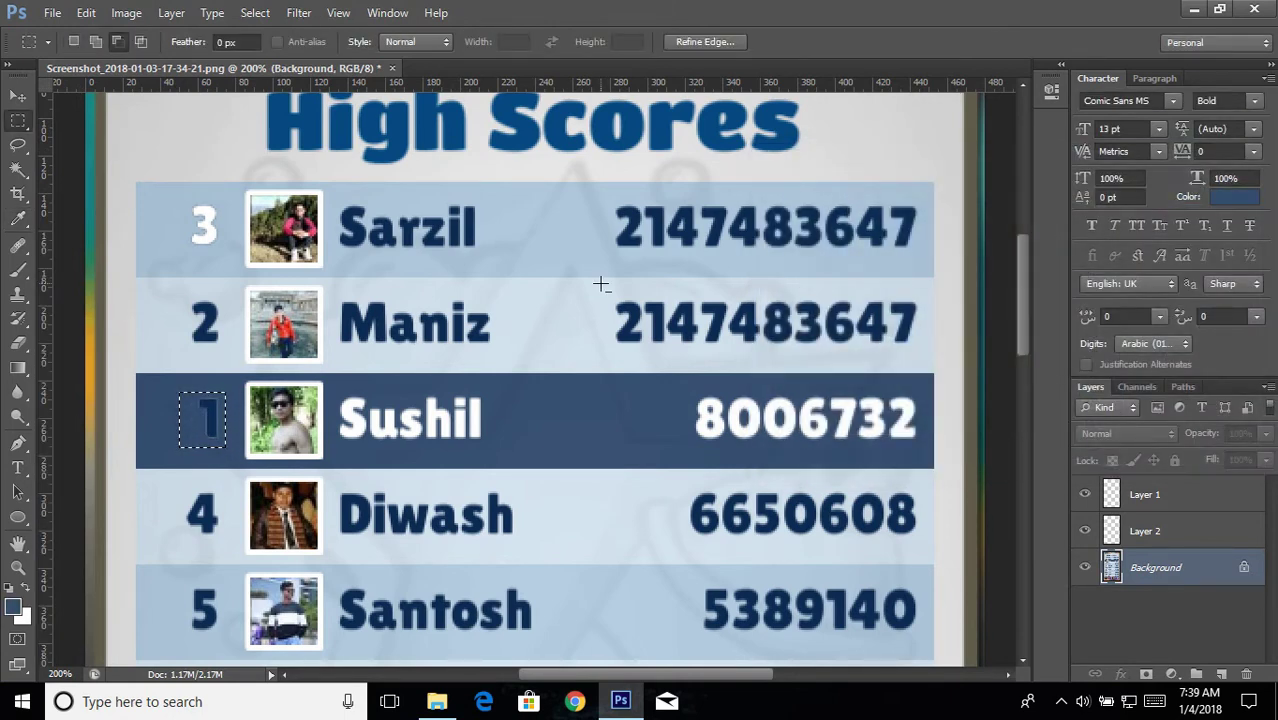
key(ctrl+d)
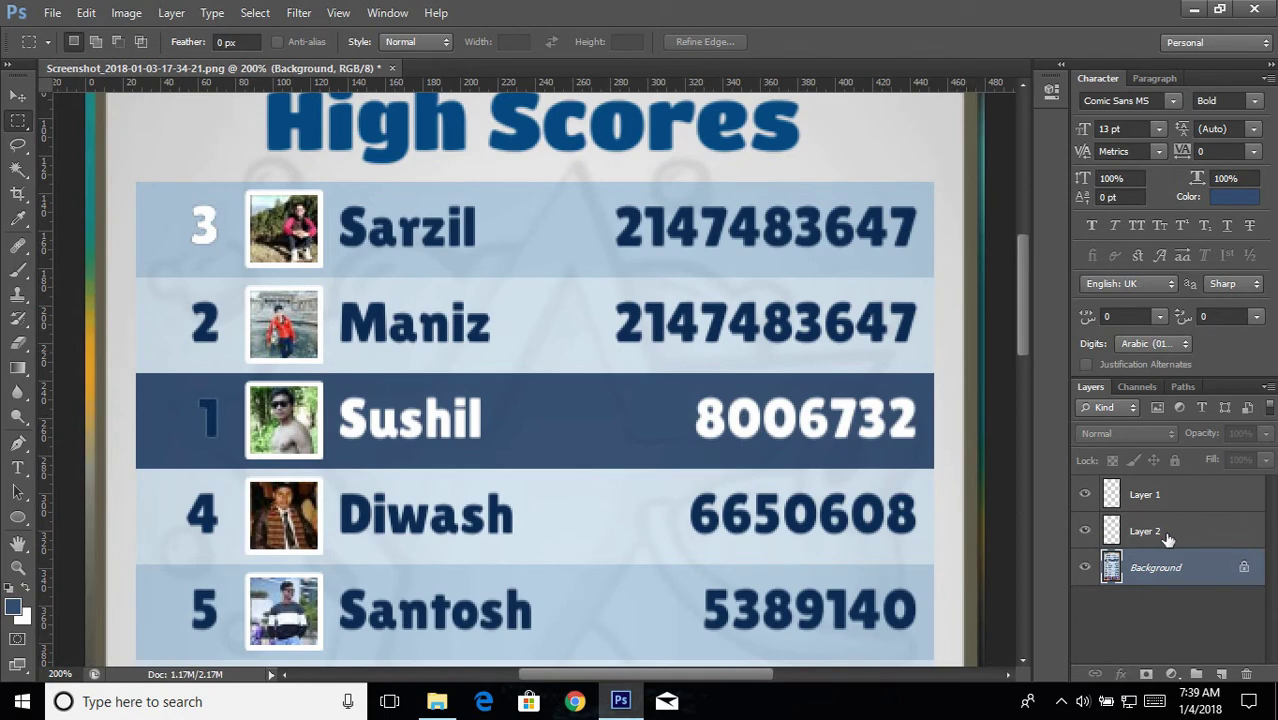
Apply a white Color Overlay at 100% opacity to Layer 2, the 1 in the third row
click(1163, 535)
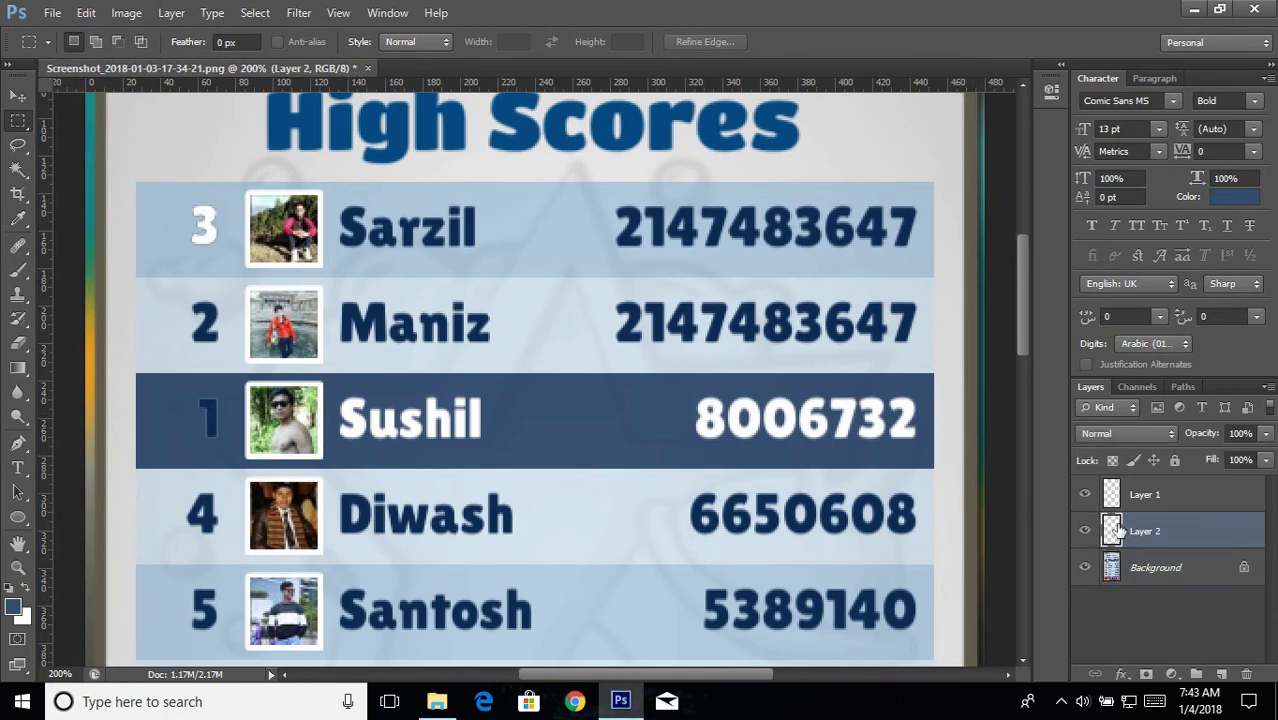
click(1084, 531)
click(1084, 531)
right_click(1182, 531)
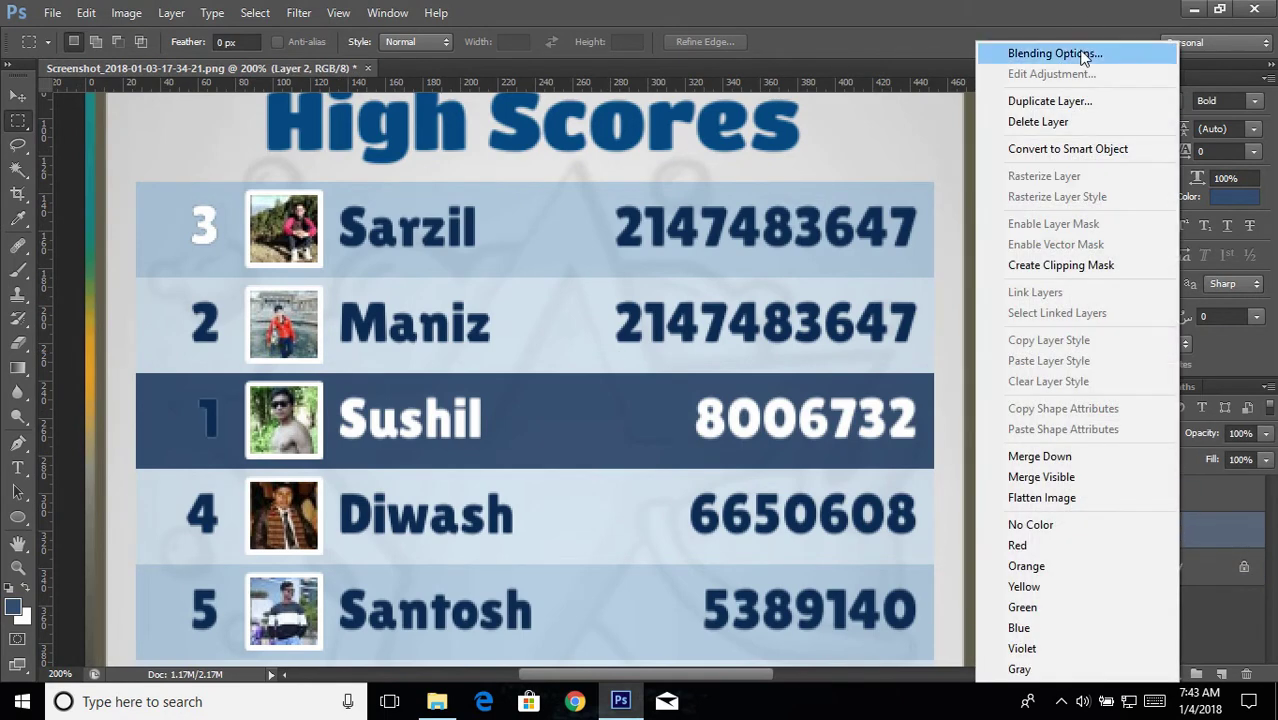
click(1080, 55)
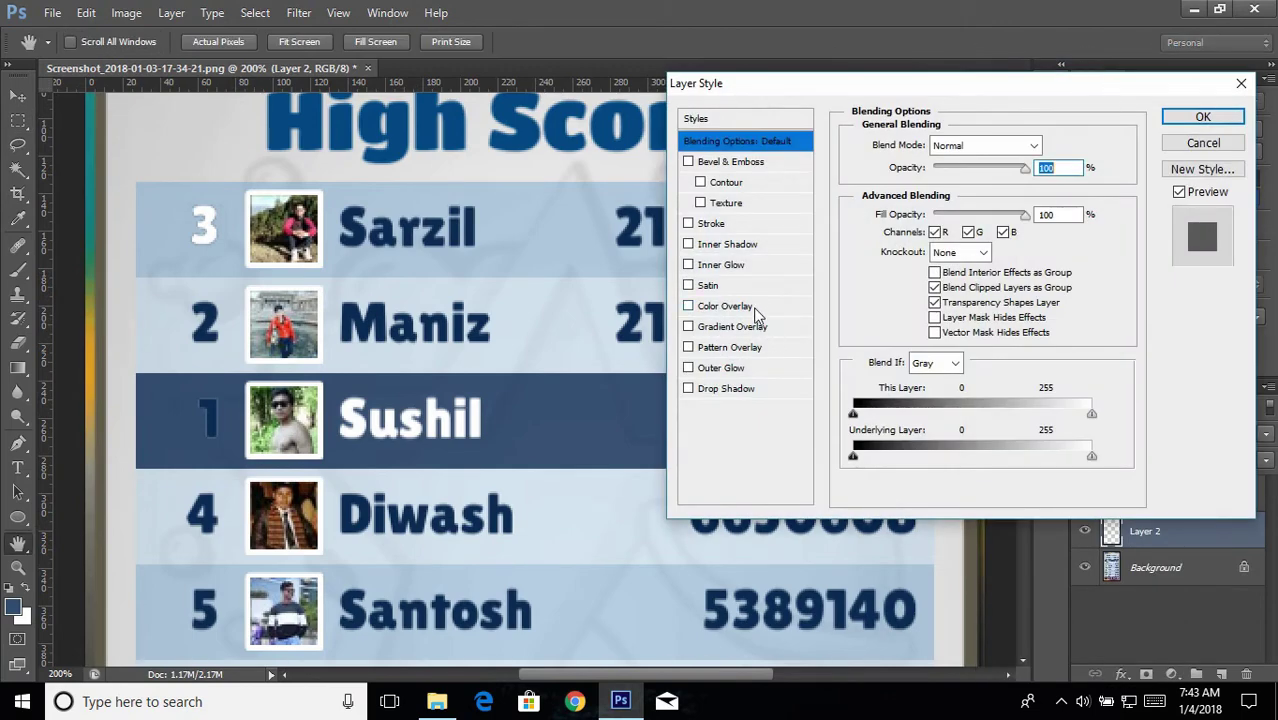
click(729, 306)
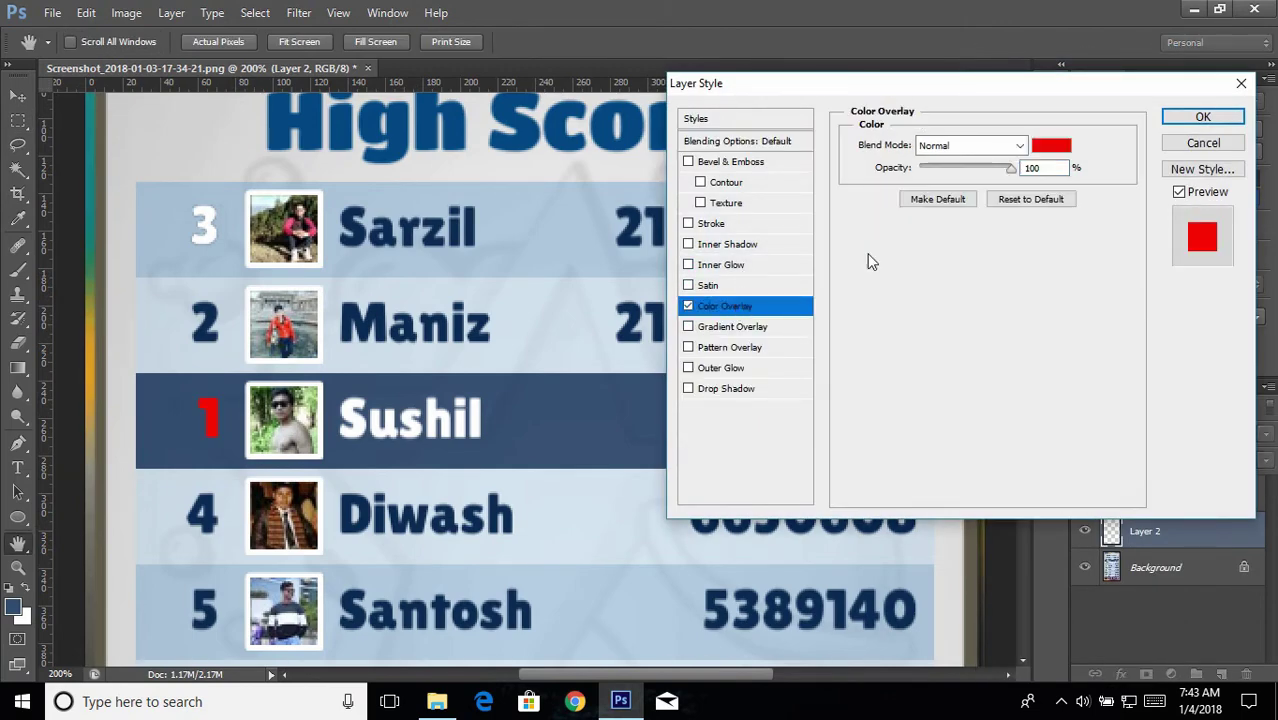
click(1042, 148)
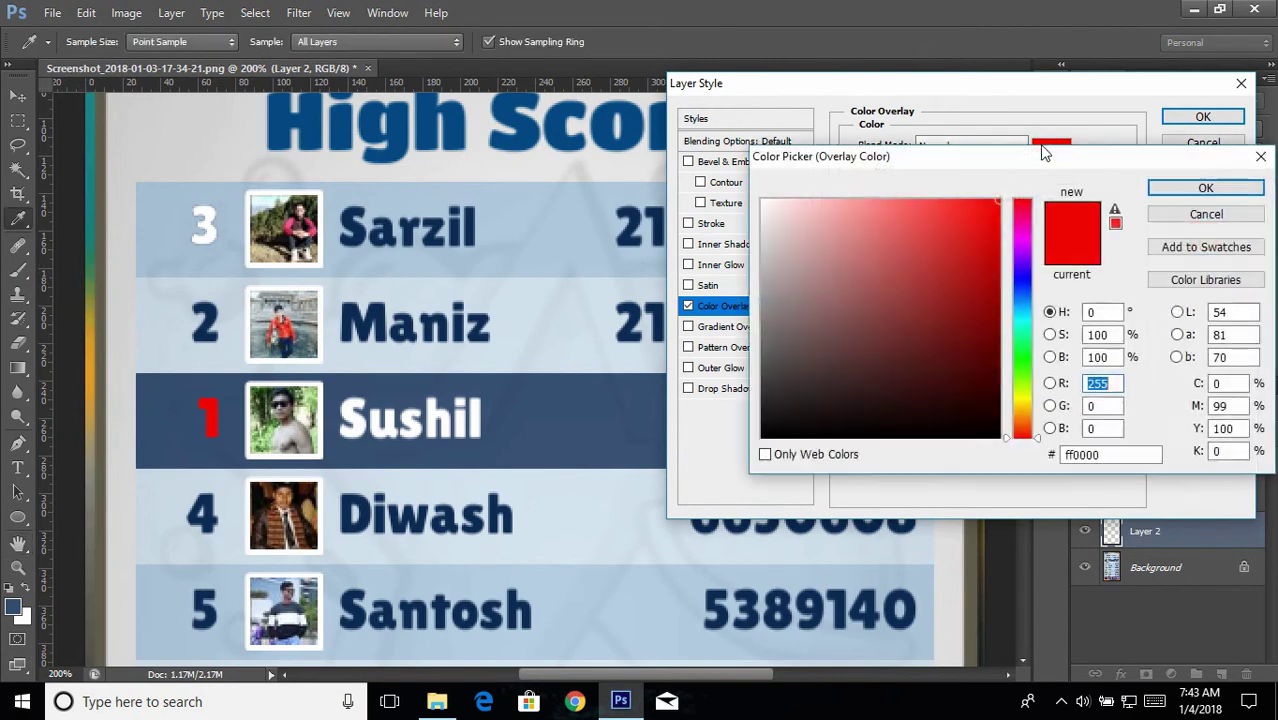
drag(880, 293, 703, 170)
click(1190, 192)
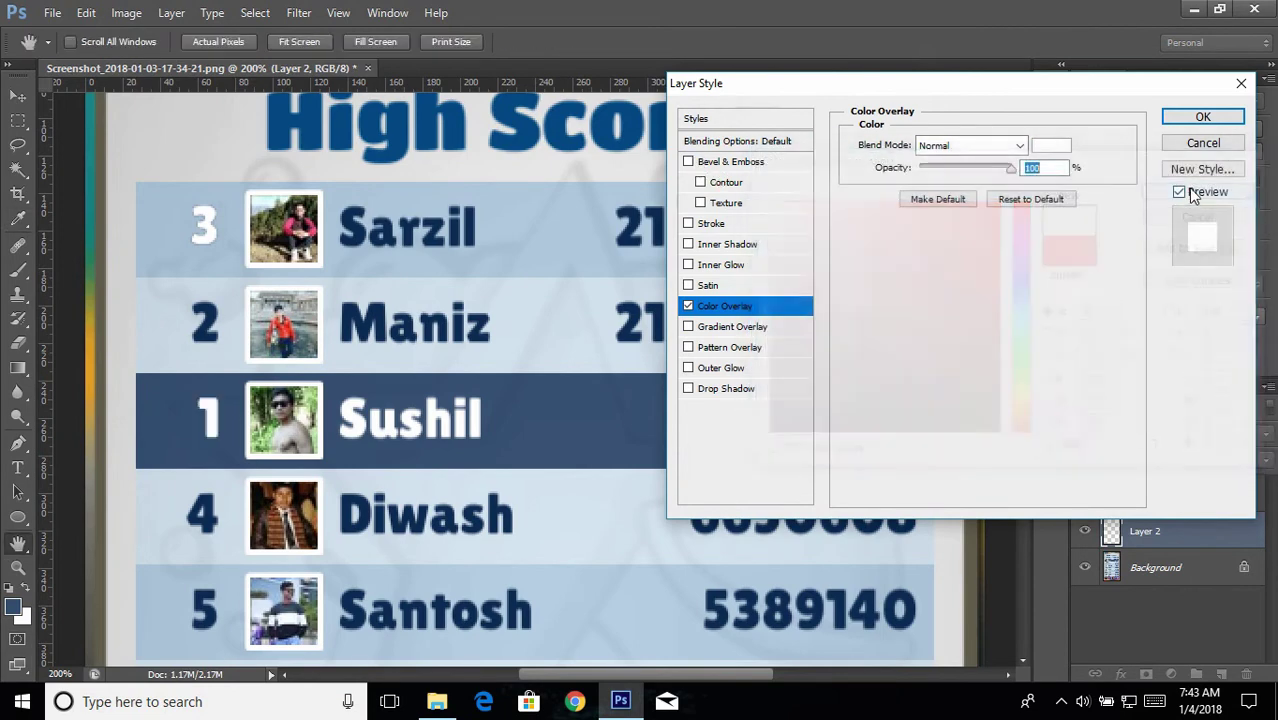
click(1201, 117)
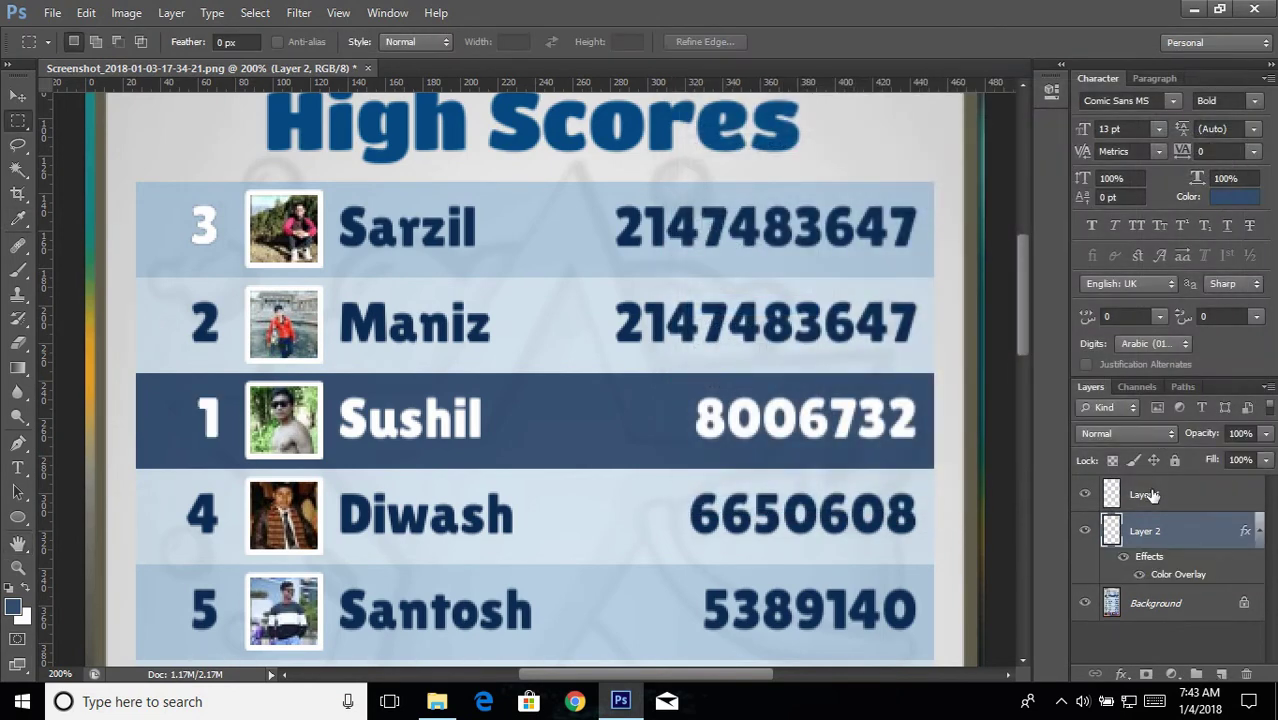
Apply a Color Overlay to Layer 1, the 3 in the first row, using dark blue 0b2b53 sampled from the rank 2
click(1152, 497)
right_click(1152, 497)
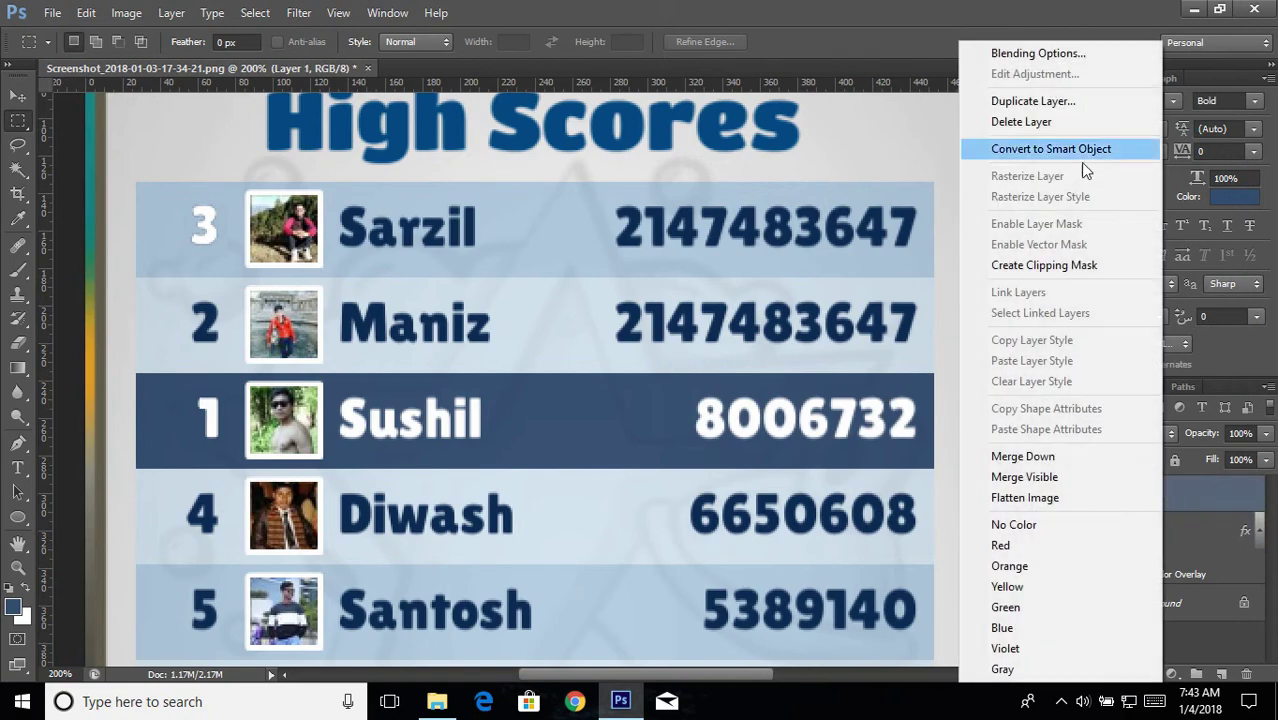
click(1060, 55)
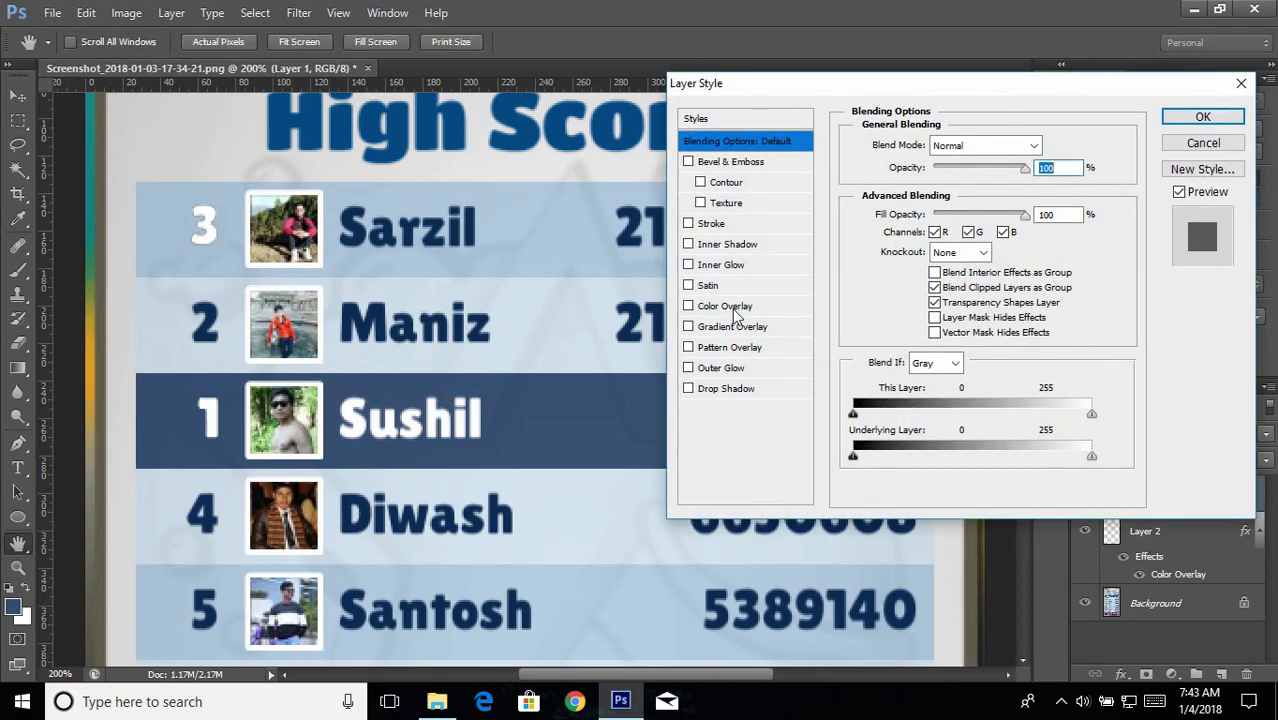
click(726, 307)
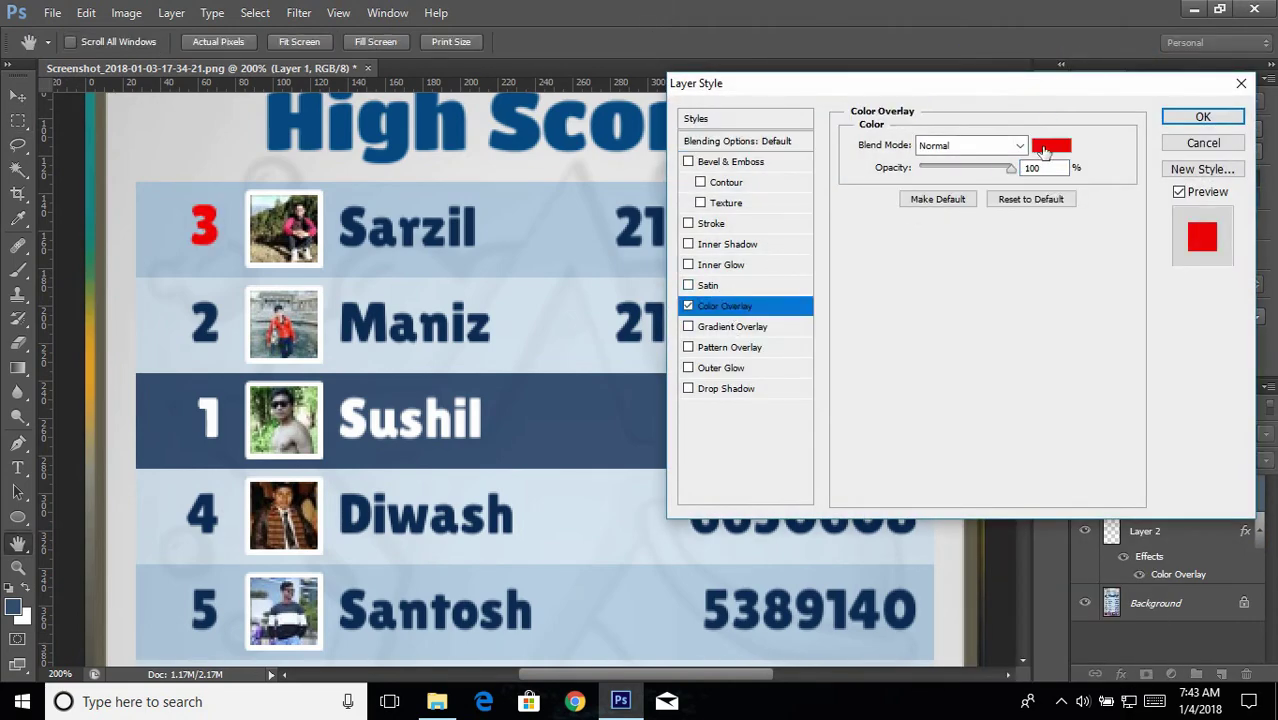
click(1047, 150)
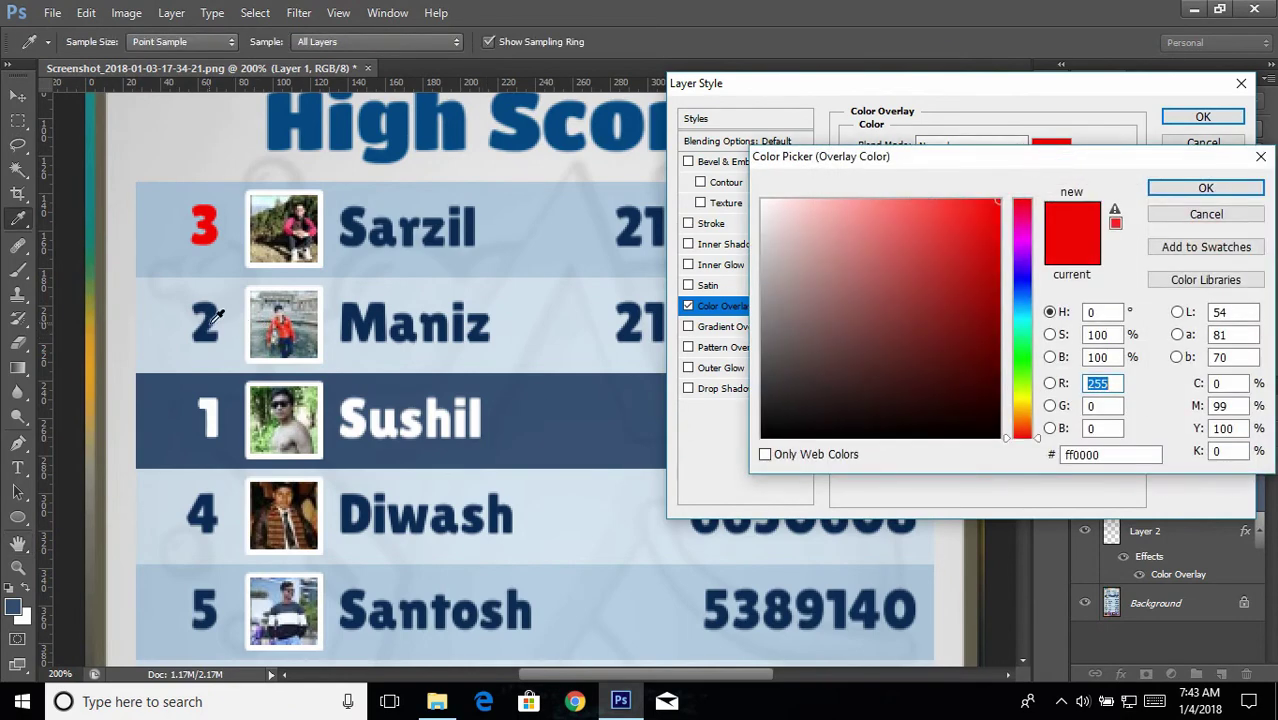
click(216, 311)
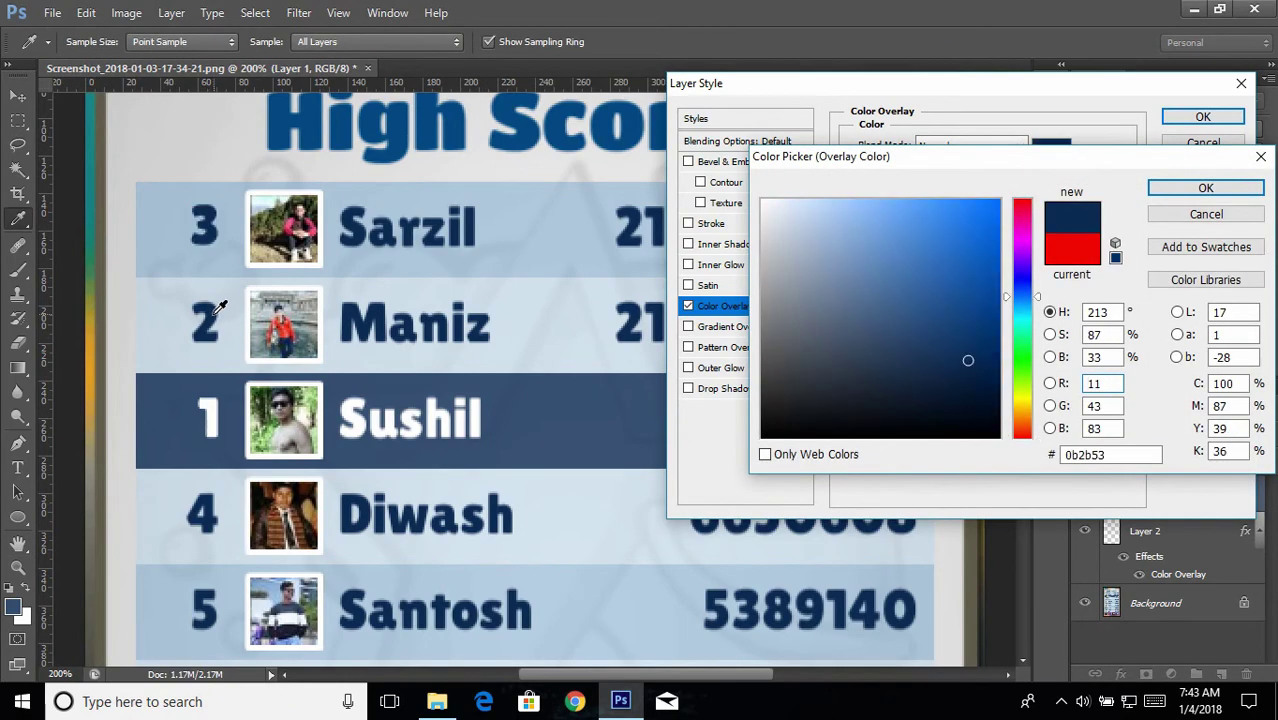
click(1168, 188)
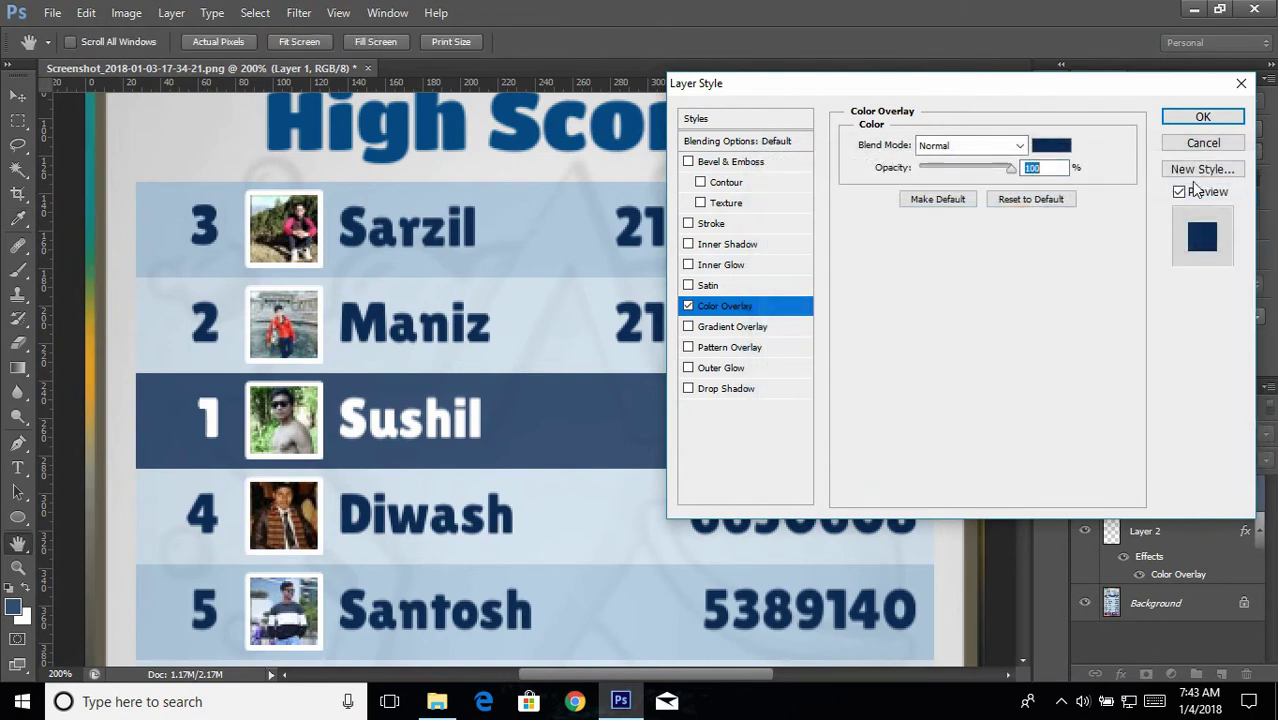
click(1204, 117)
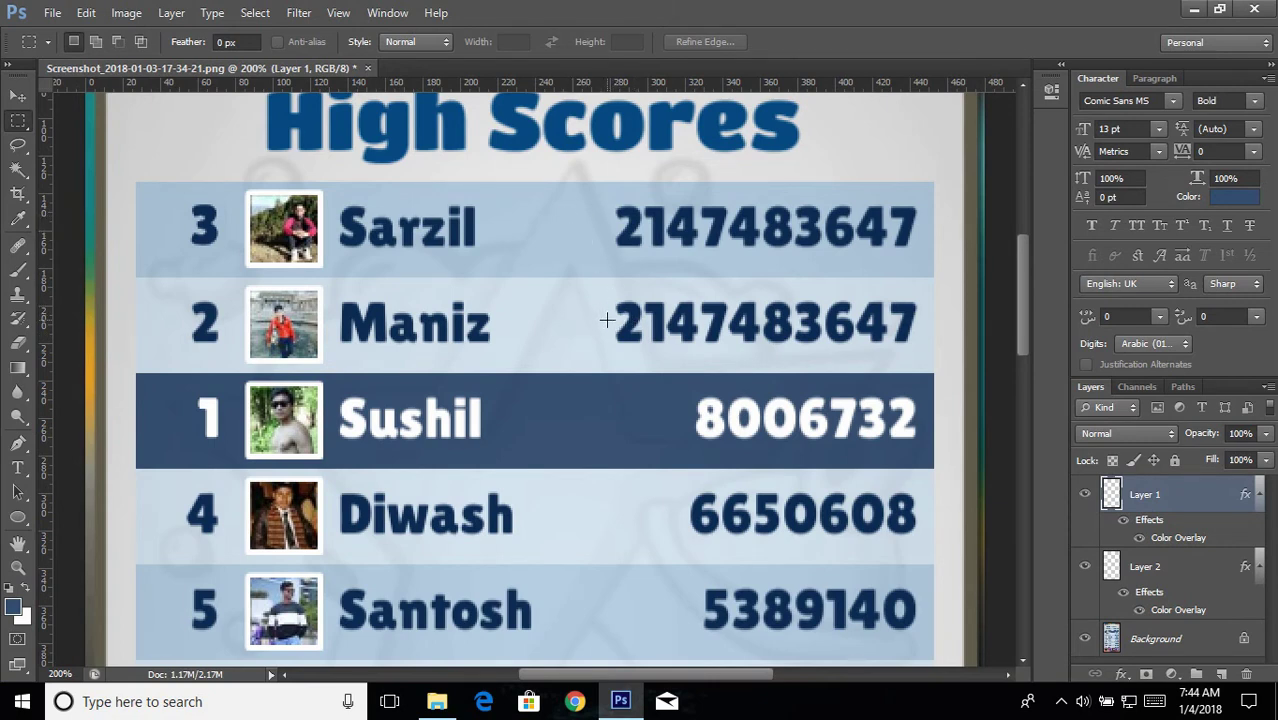
Cover the leading 214 of the first row's score on the Background with the row's light blue b0c9db, and deselect
click(1146, 640)
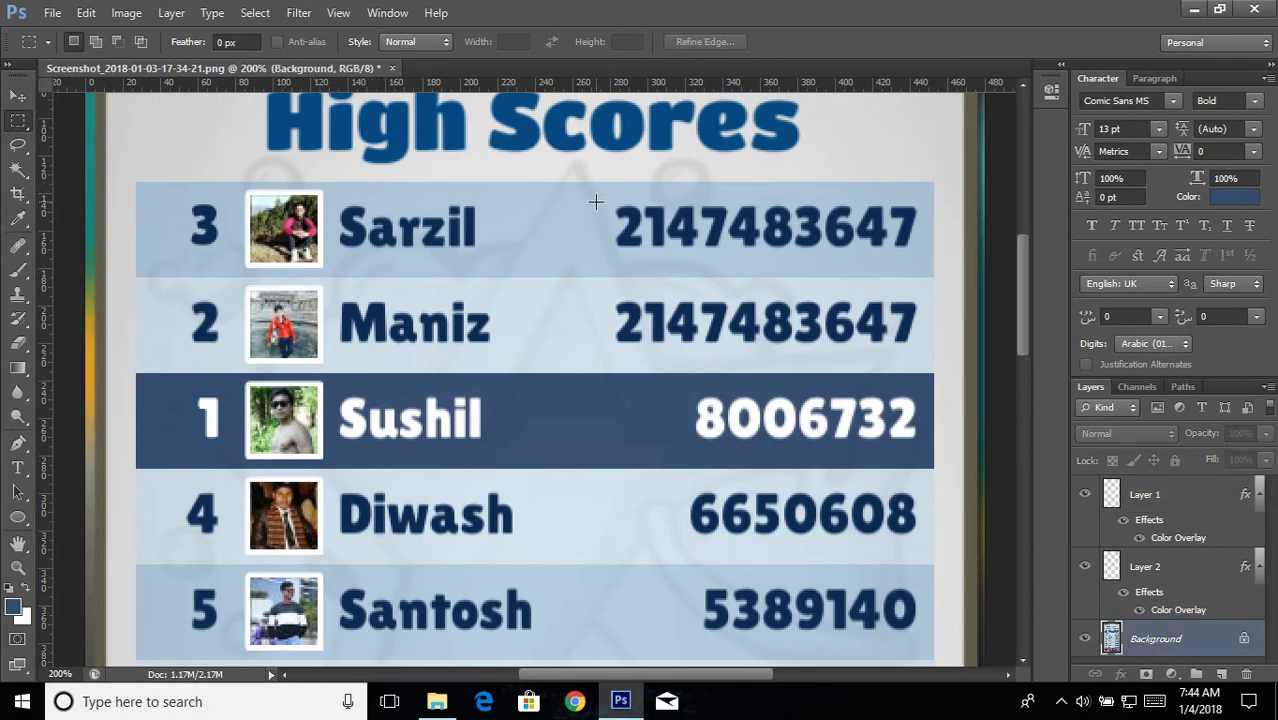
drag(602, 197, 697, 252)
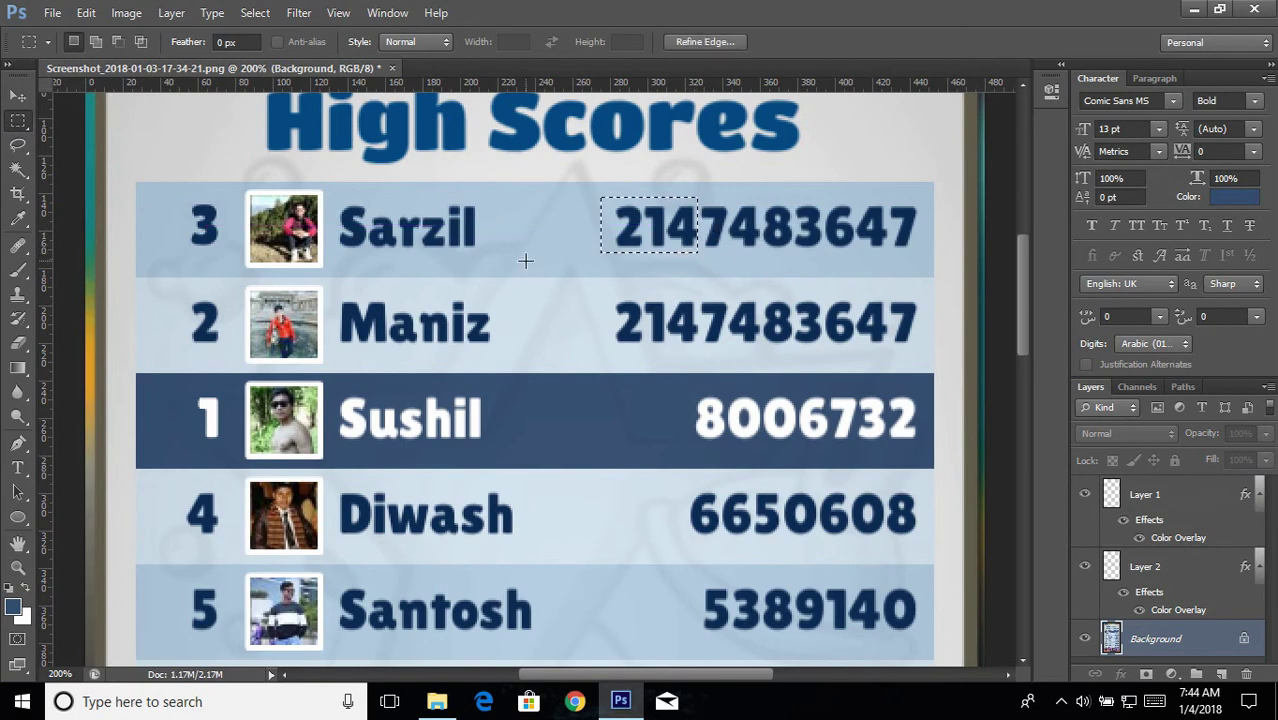
click(13, 606)
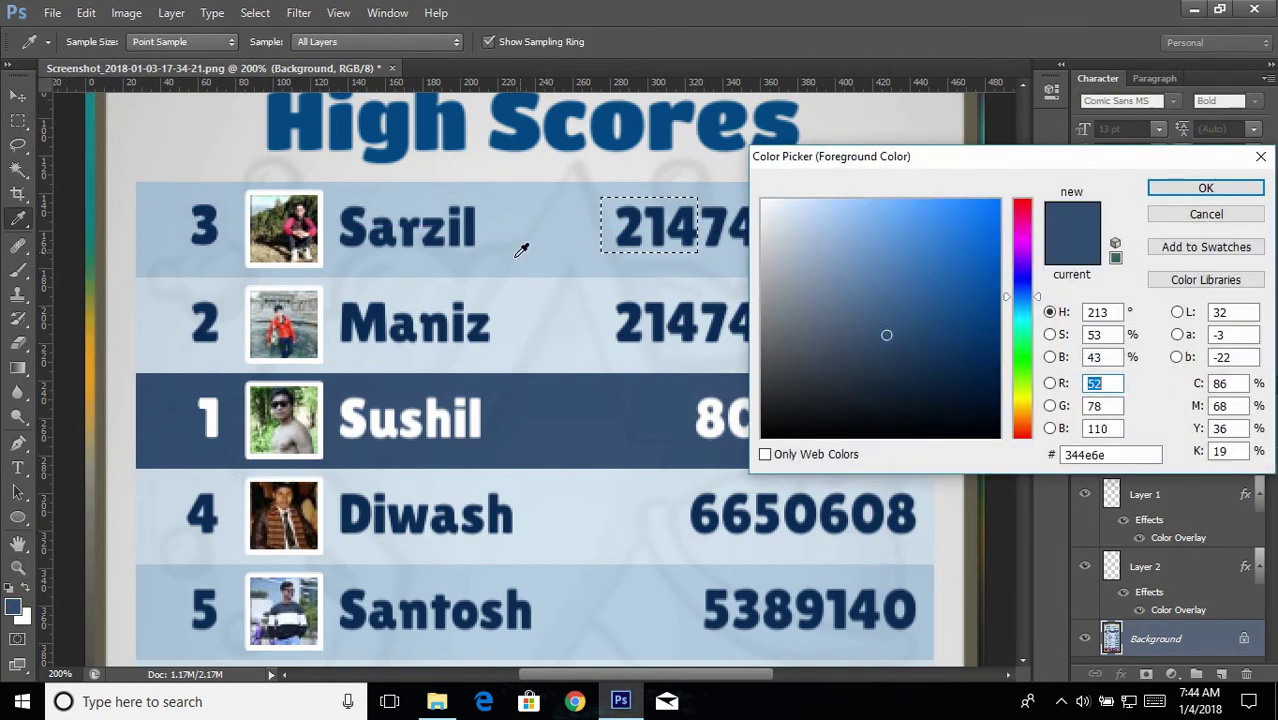
click(553, 212)
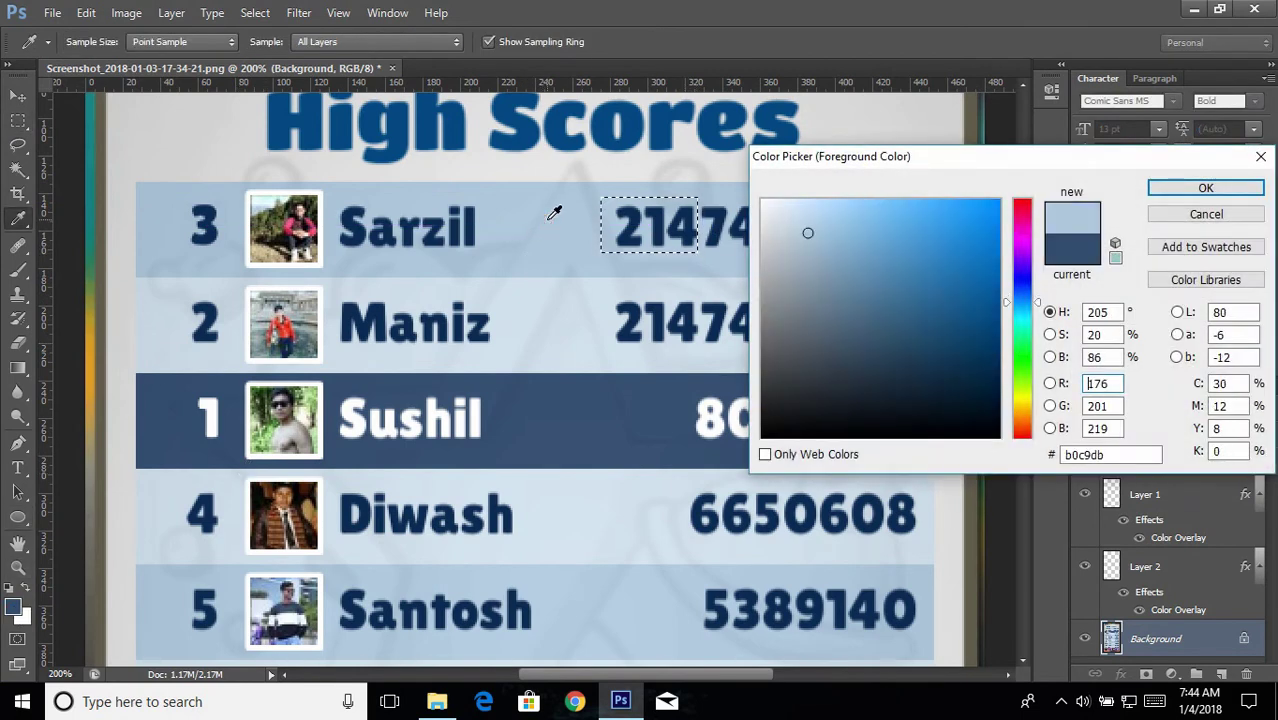
click(1200, 189)
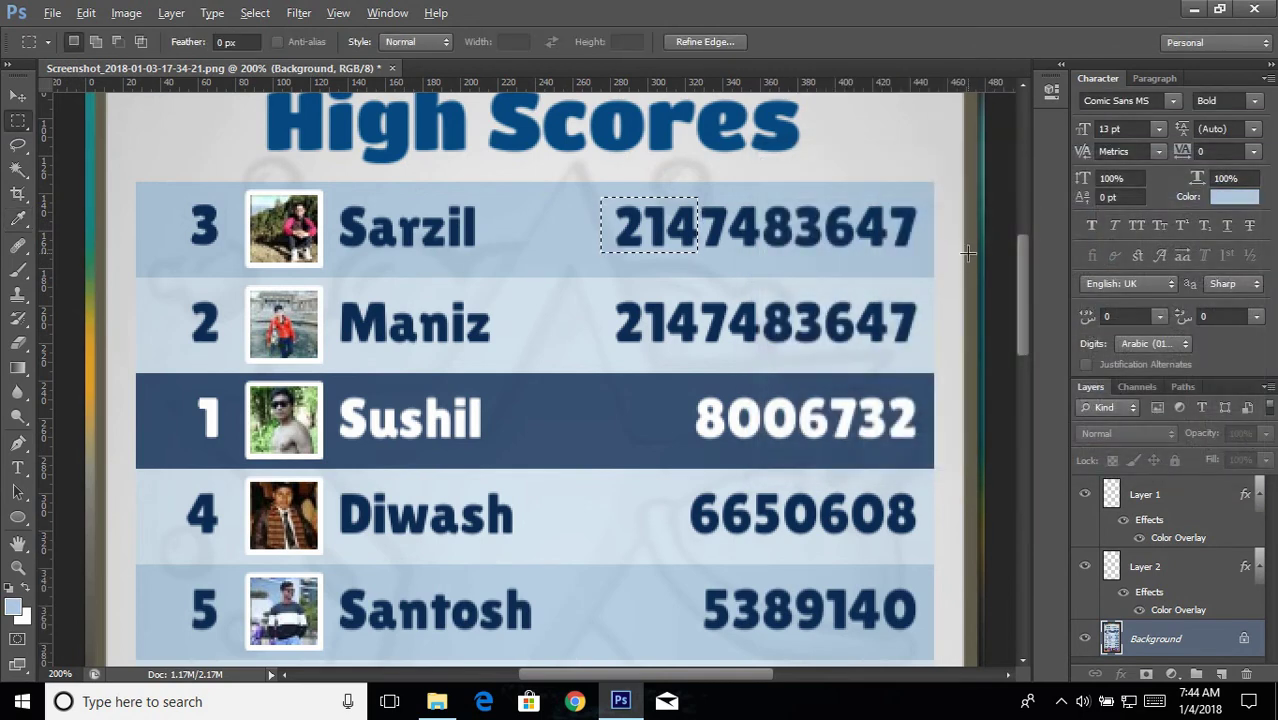
key(alt+BackSpace)
key(ctrl+d)
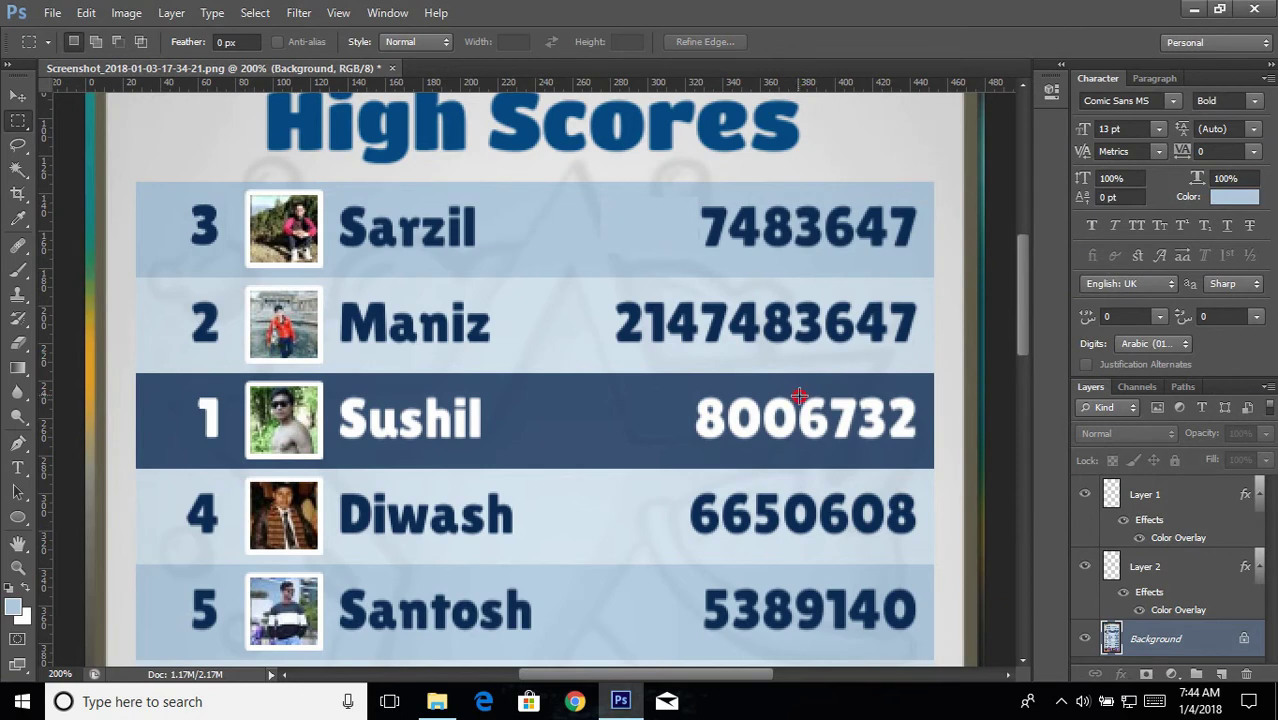
Copy the digits 6732 of the third row's score to a new layer and place them directly in front of 8006732
drag(800, 396, 915, 444)
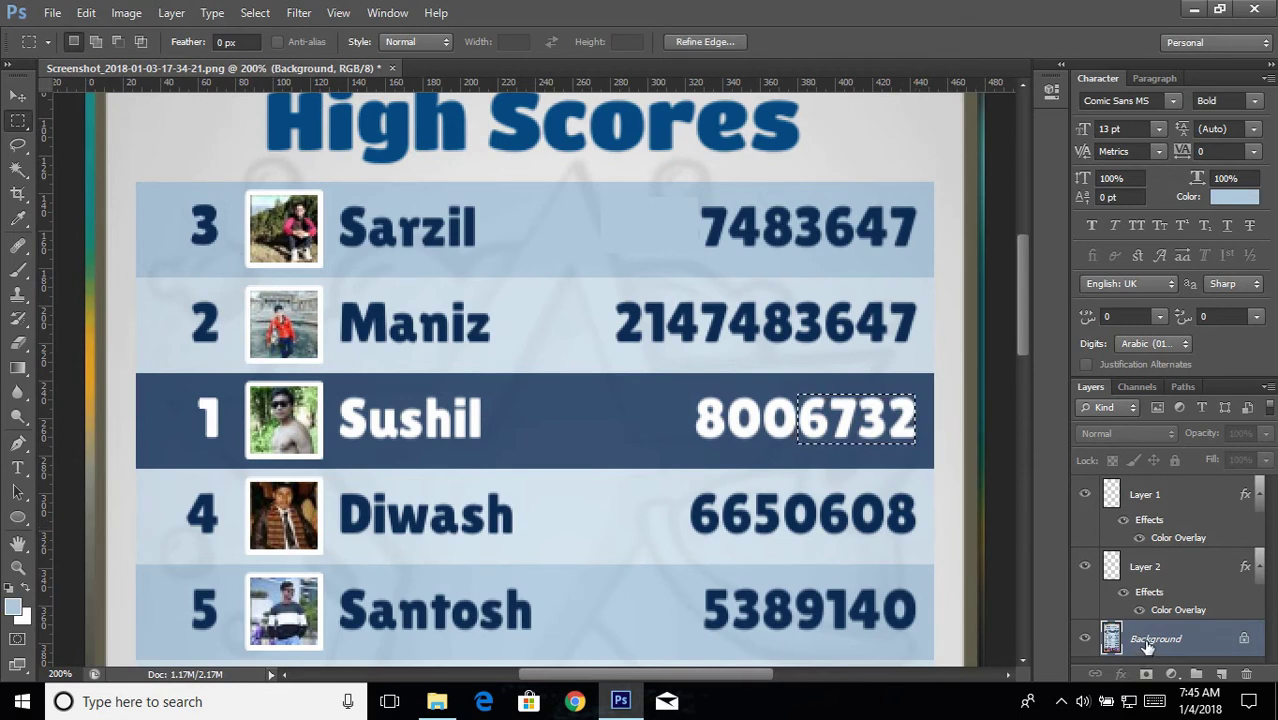
key(ctrl+j)
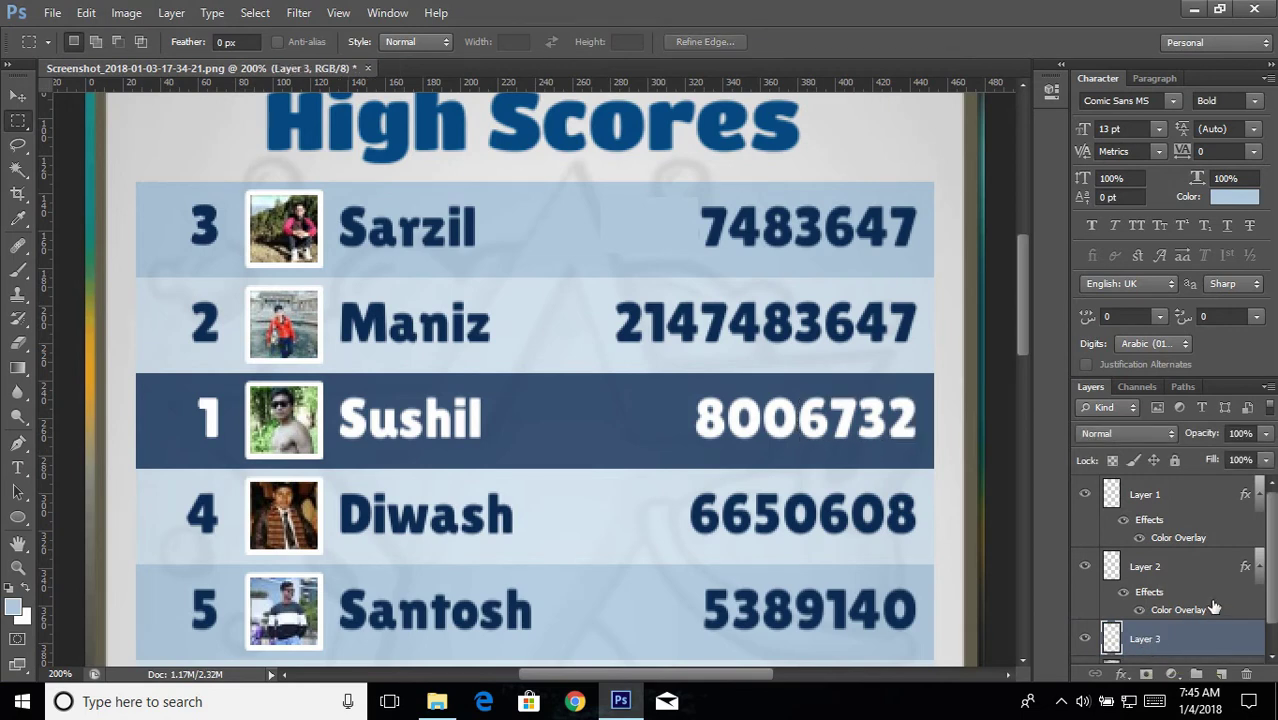
drag(1272, 551, 1274, 570)
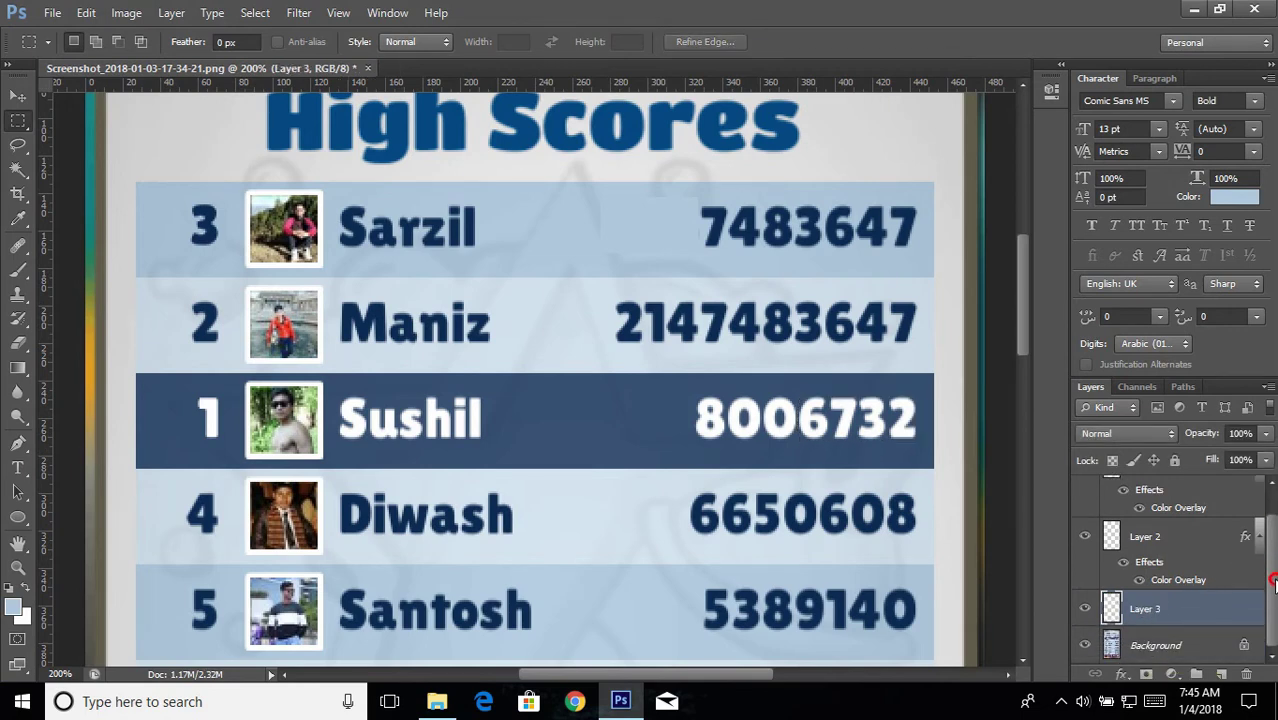
key(ctrl+t)
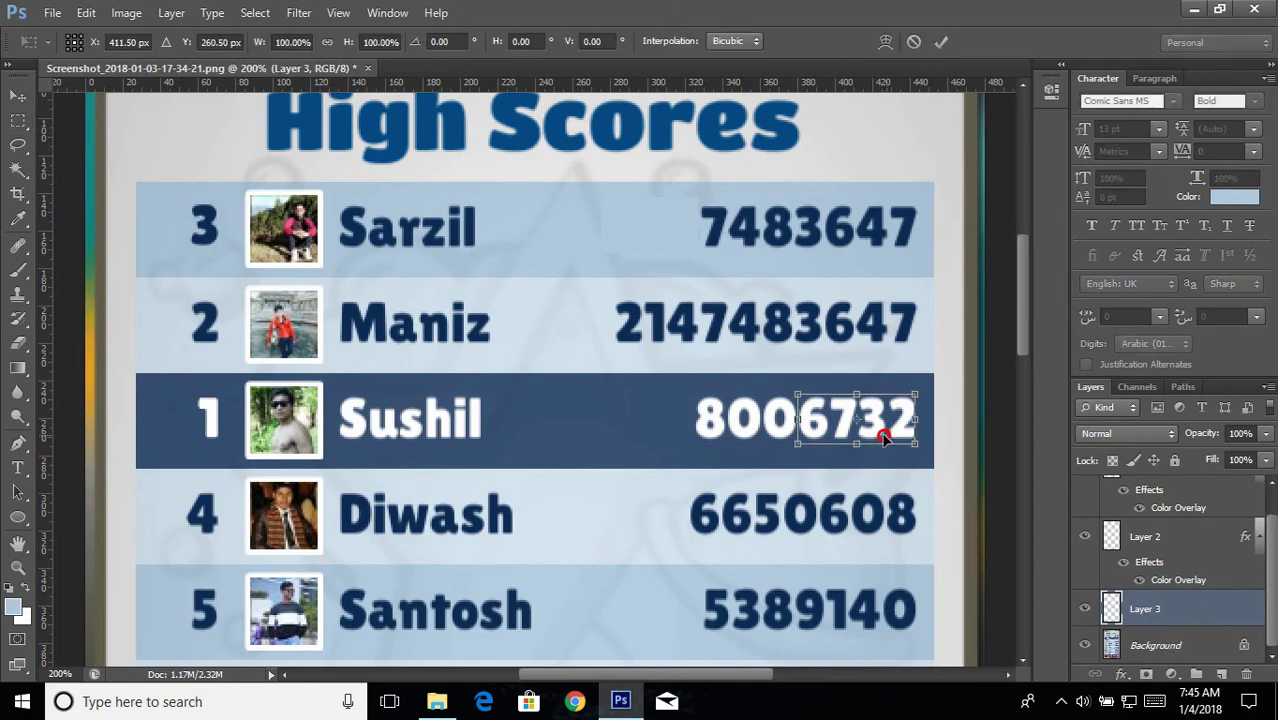
drag(884, 437, 668, 421)
click(941, 42)
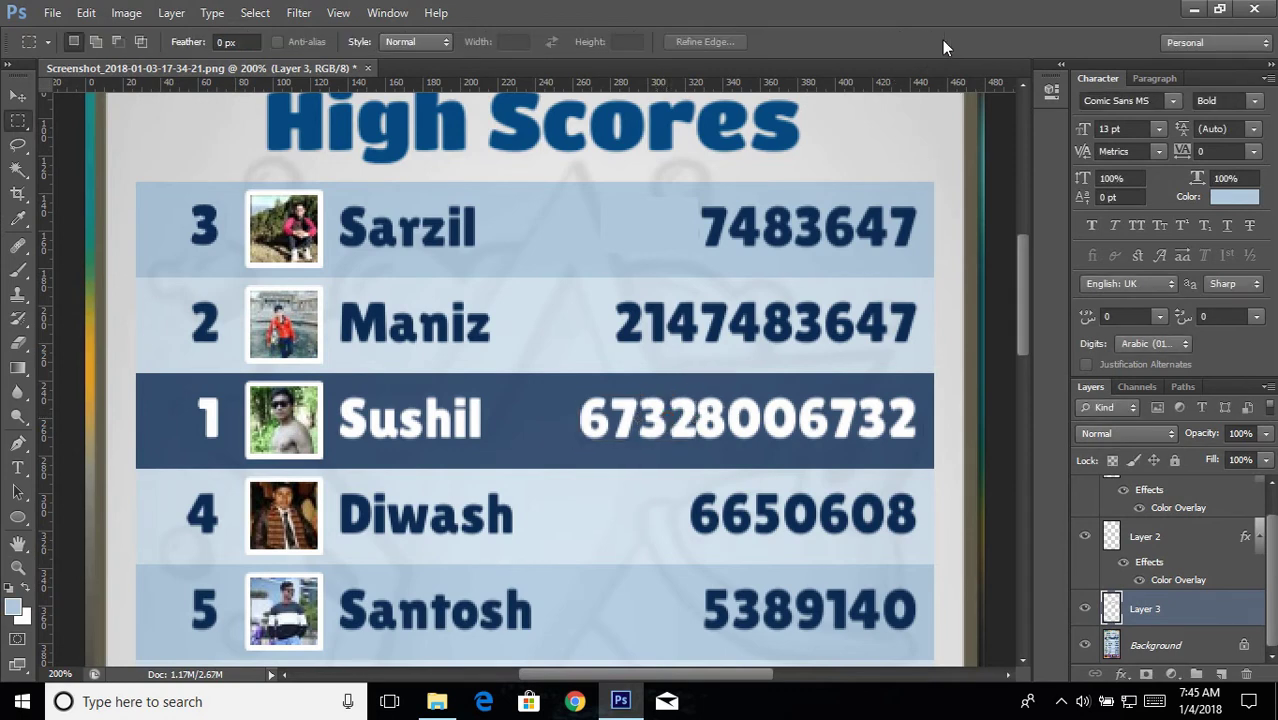
Nudge the copied 6732 digits 2 px left to even out the spacing before the 8
key(ctrl+t)
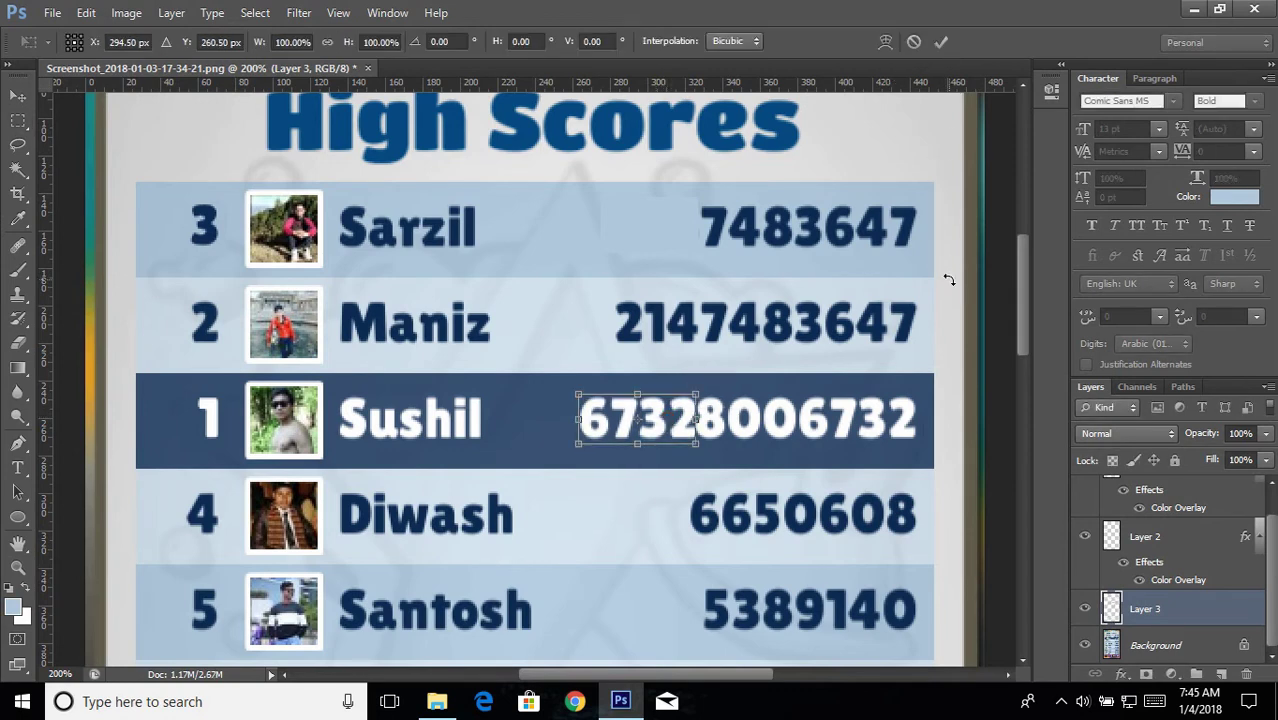
key(Left)
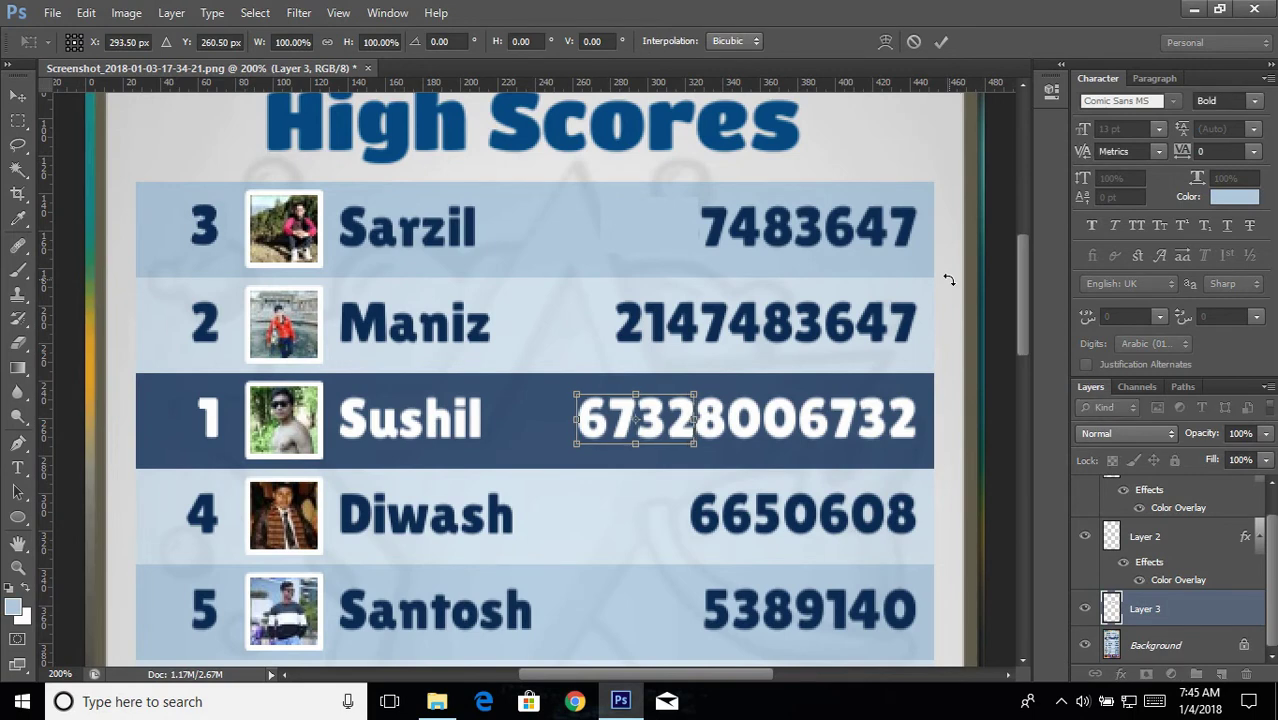
key(Return)
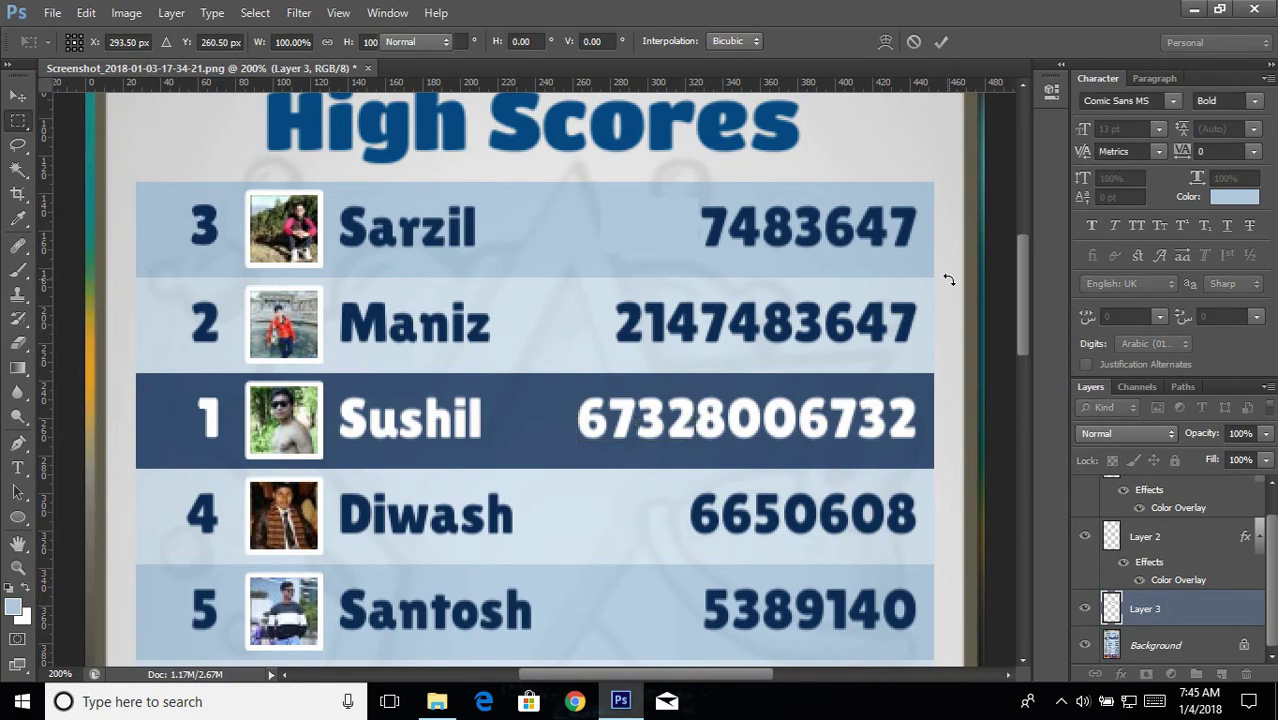
key(ctrl+t)
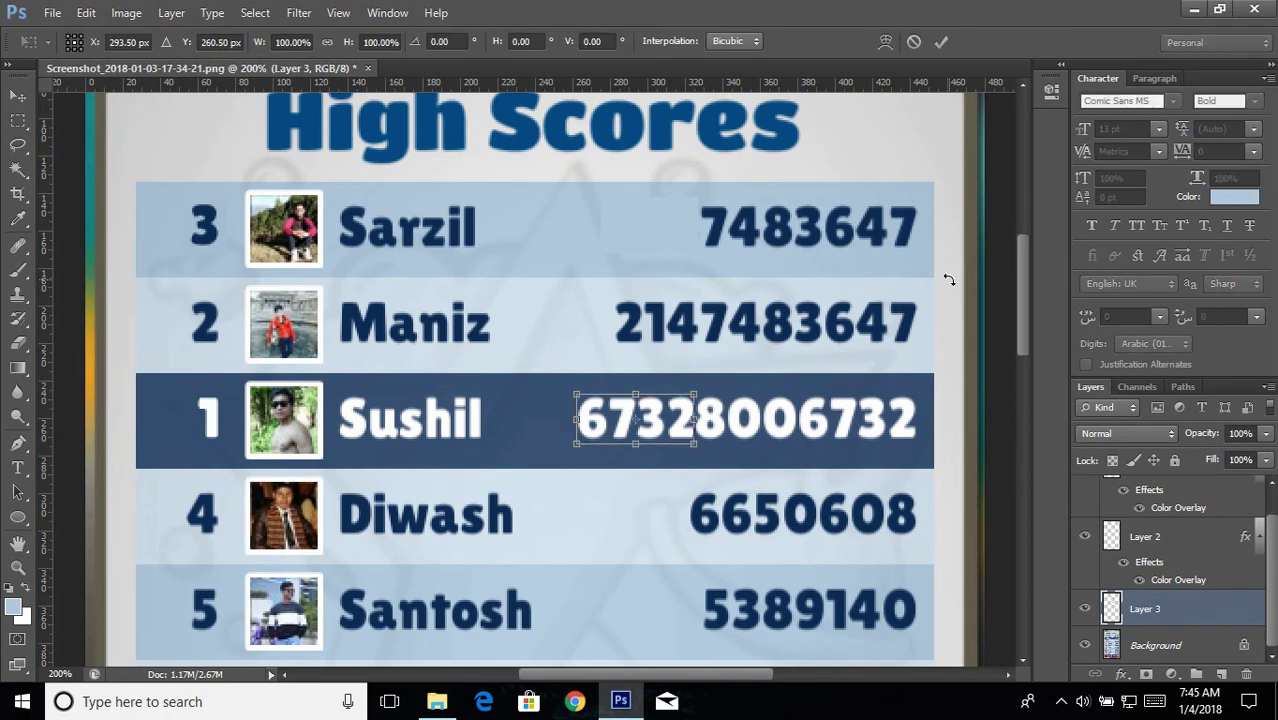
key(Left)
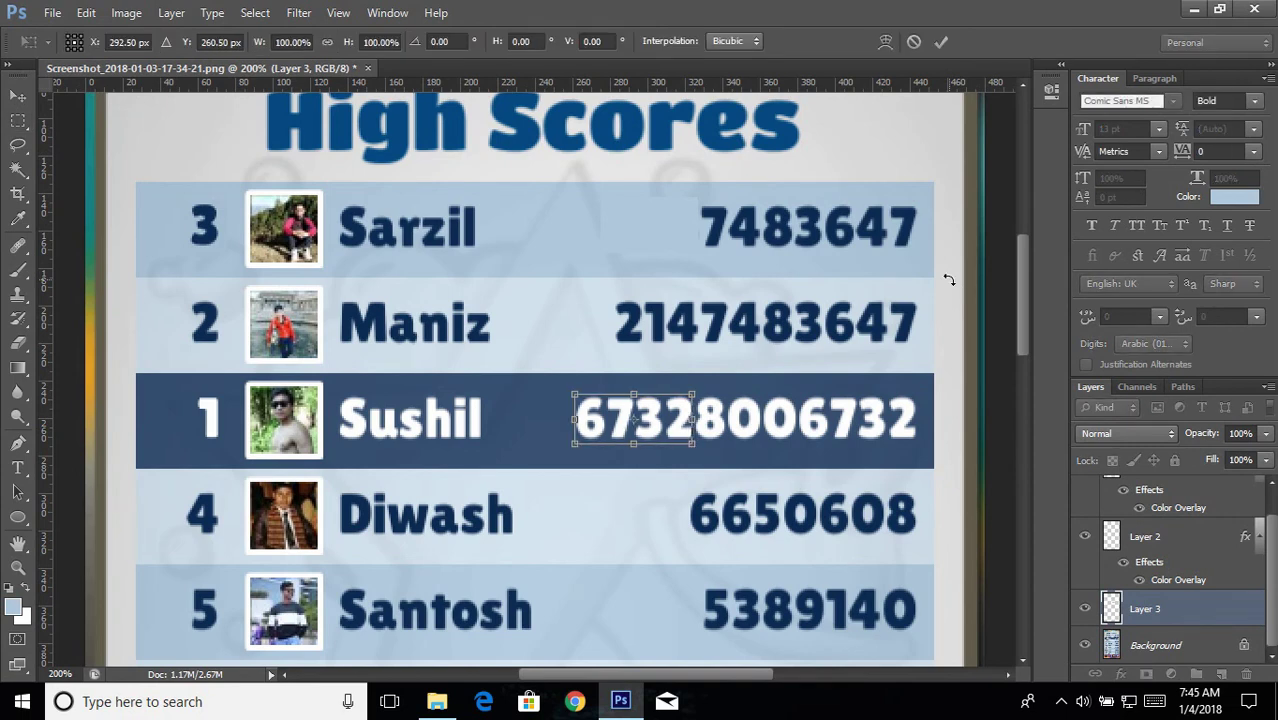
key(Return)
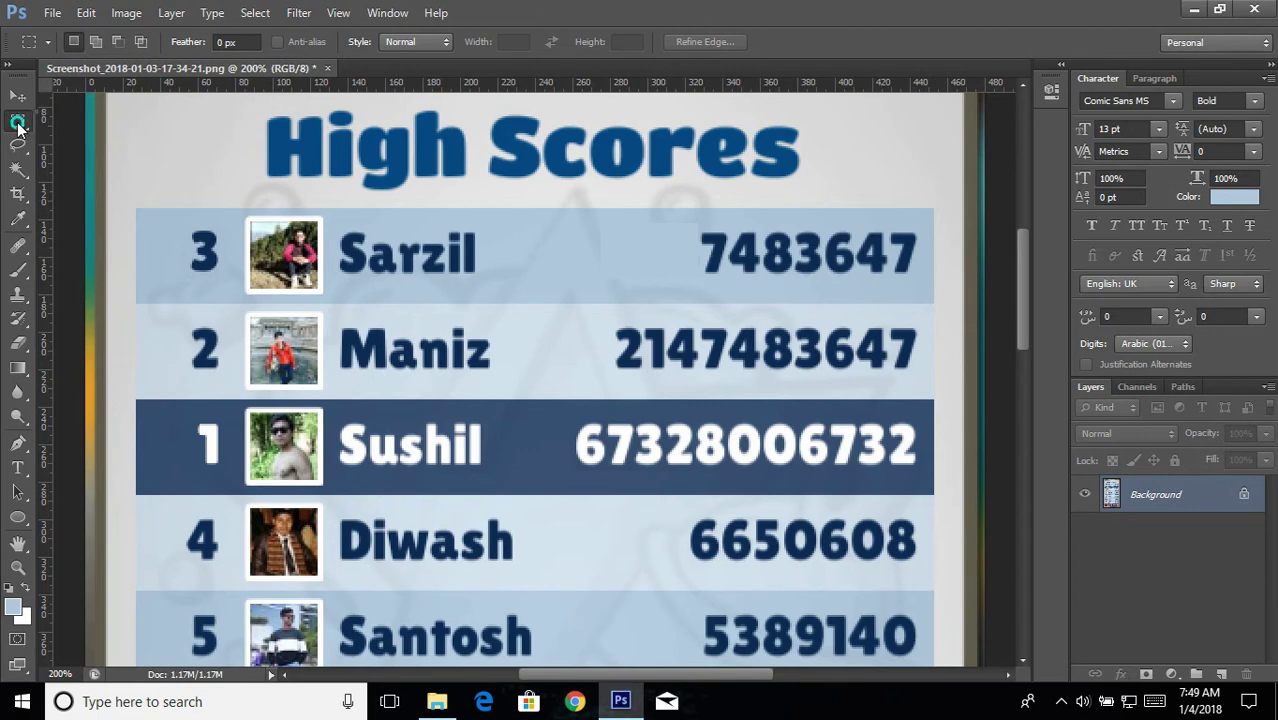
Select the whole dark third row with a rectangular marquee and narrow the selection to 99.77% width to match the row's end
drag(18, 122, 76, 118)
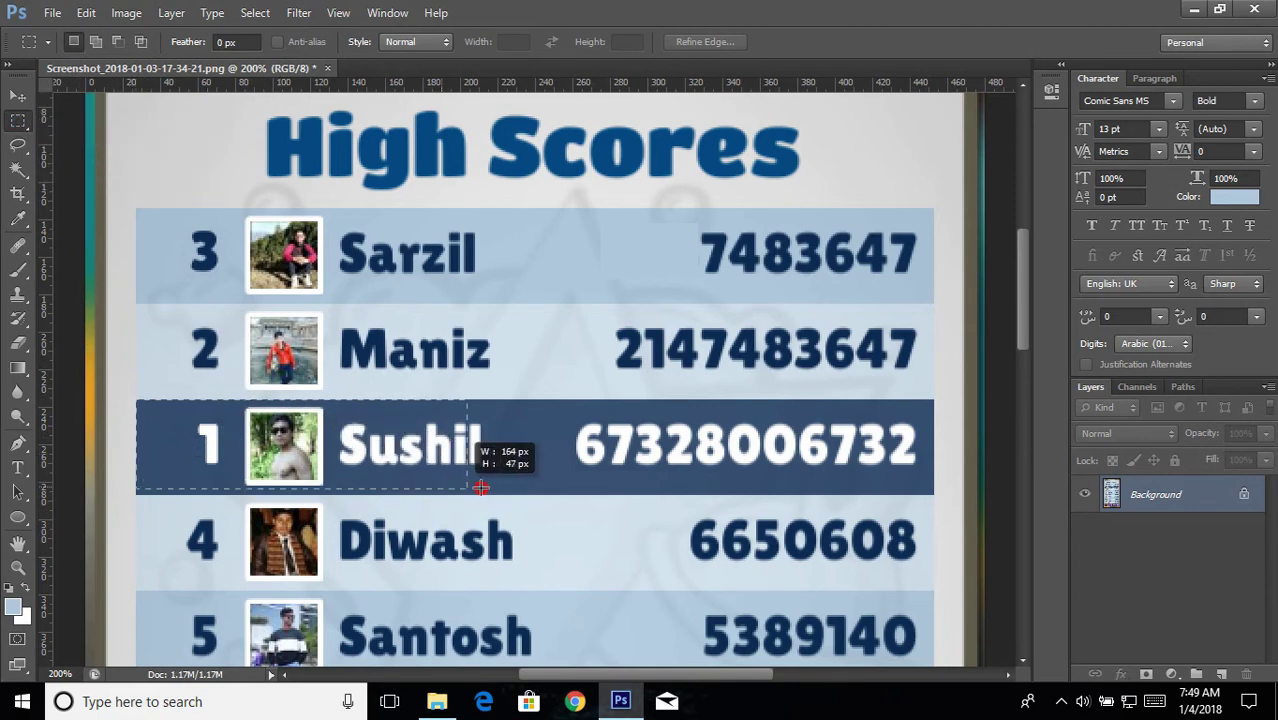
drag(481, 488, 937, 500)
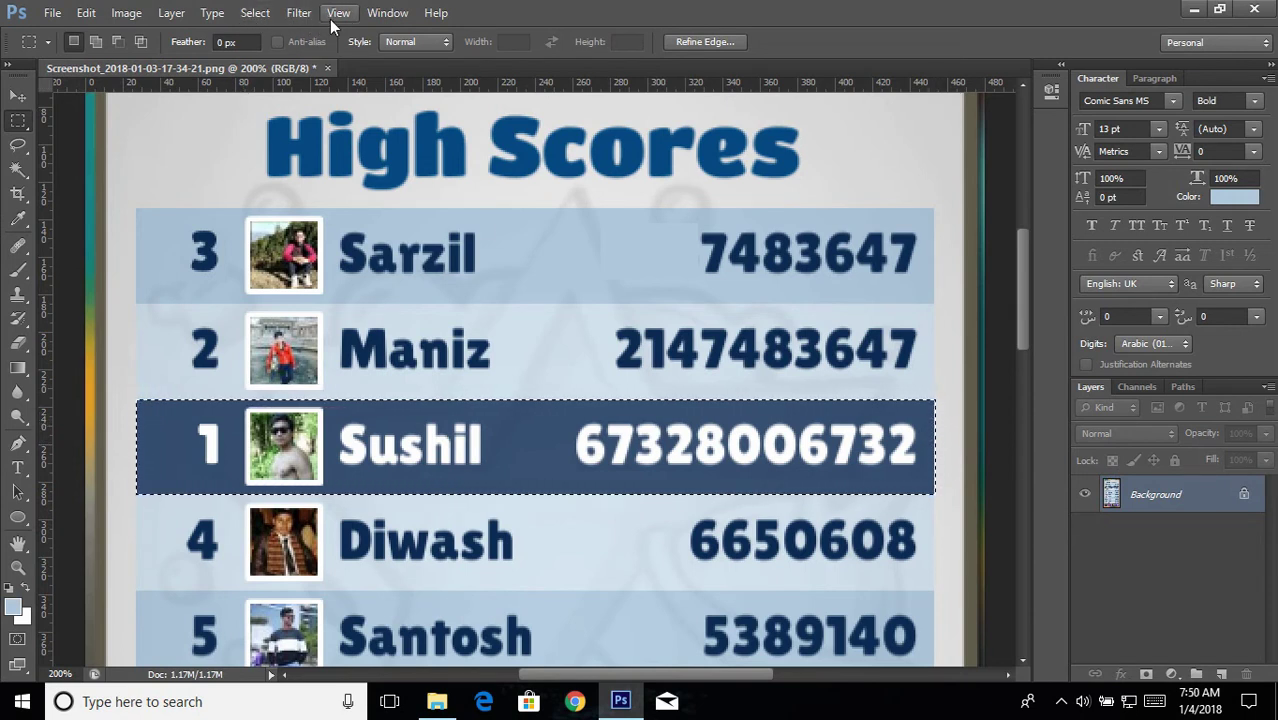
click(258, 15)
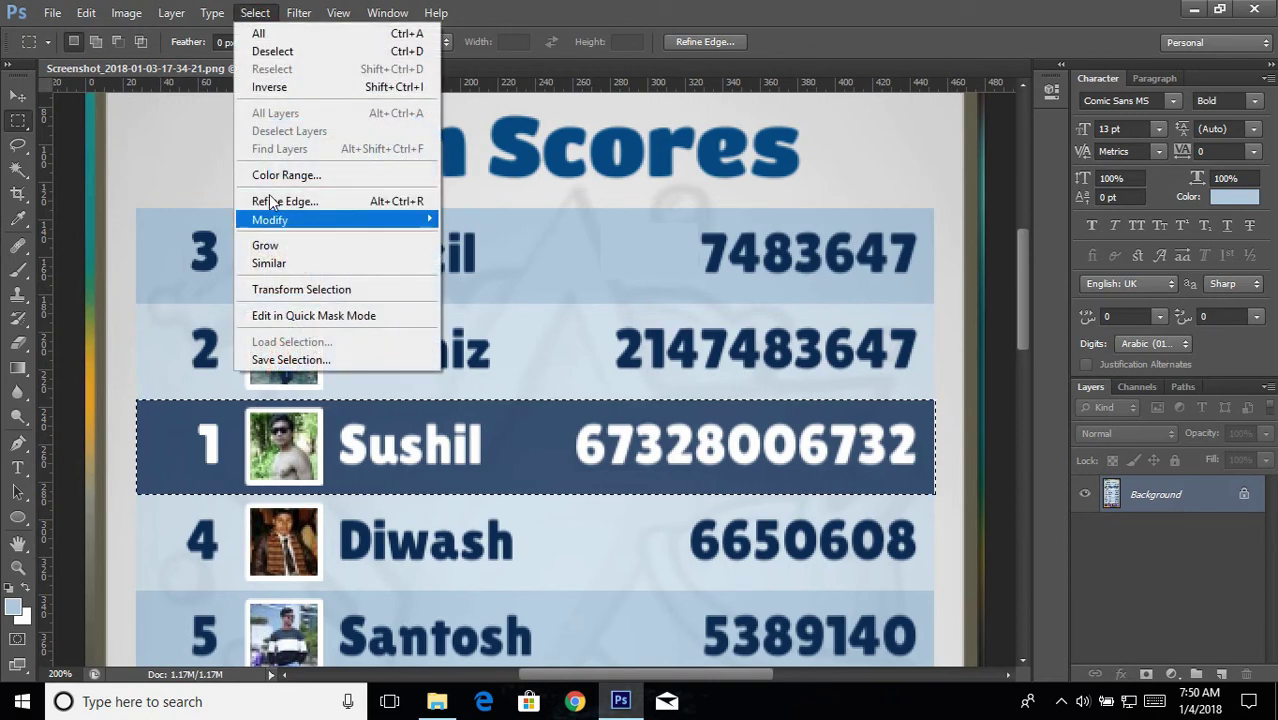
click(294, 289)
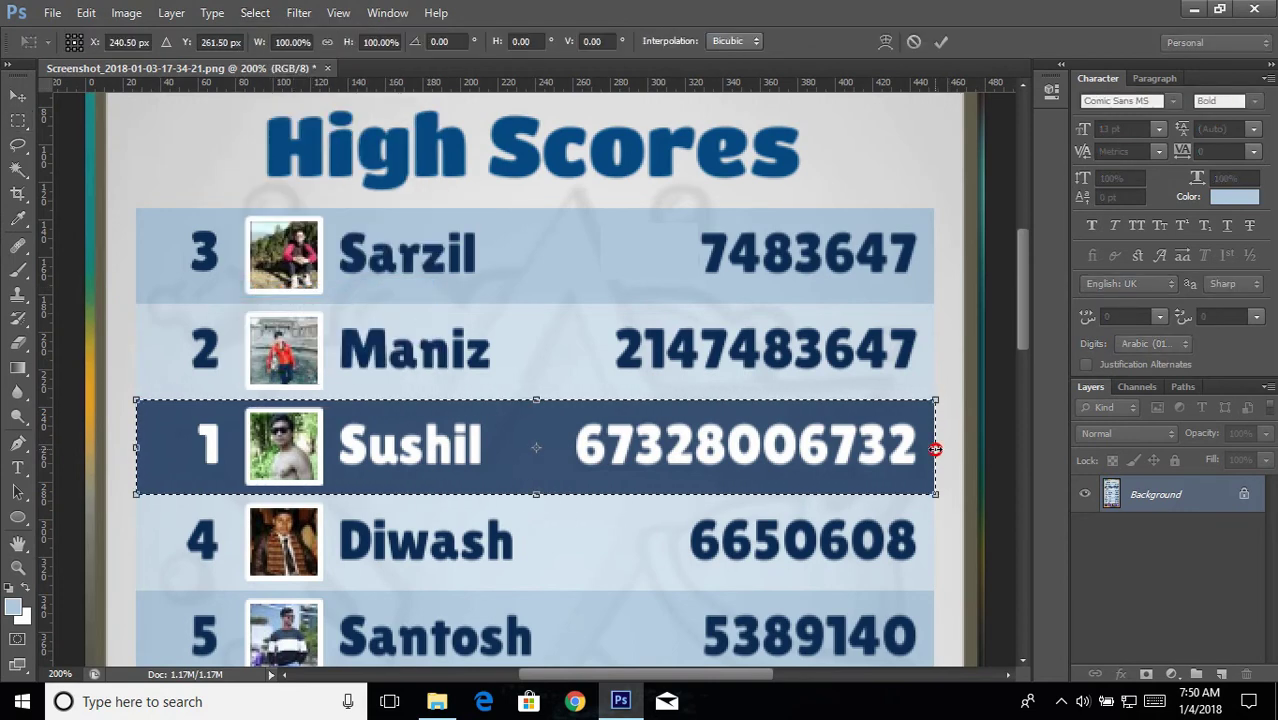
drag(934, 449, 935, 447)
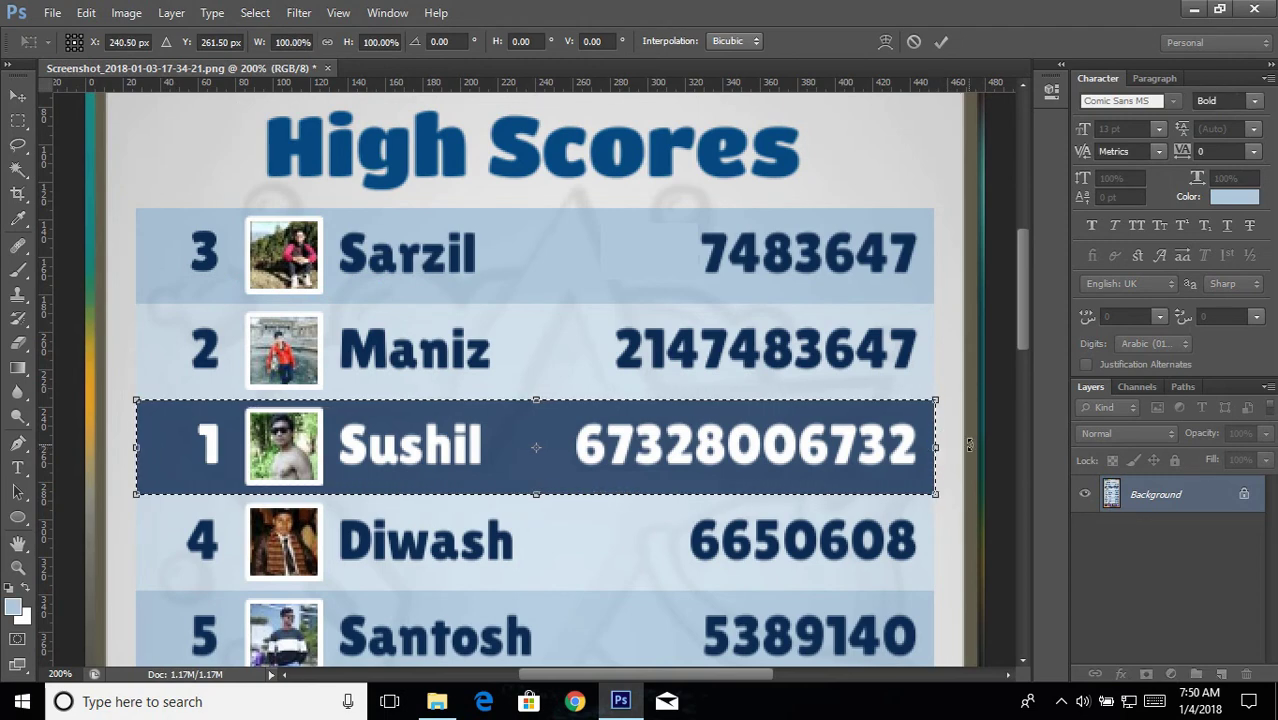
key(ctrl+plus)
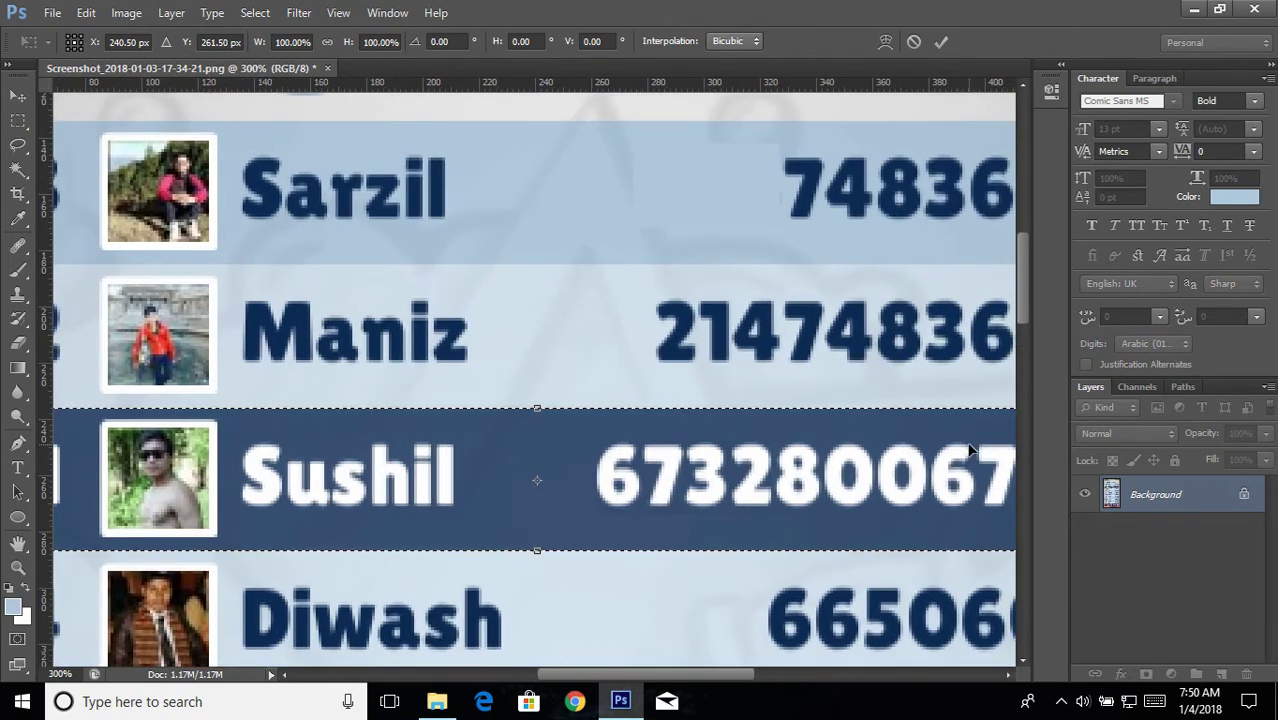
right_click(969, 446)
click(729, 669)
drag(730, 673, 788, 674)
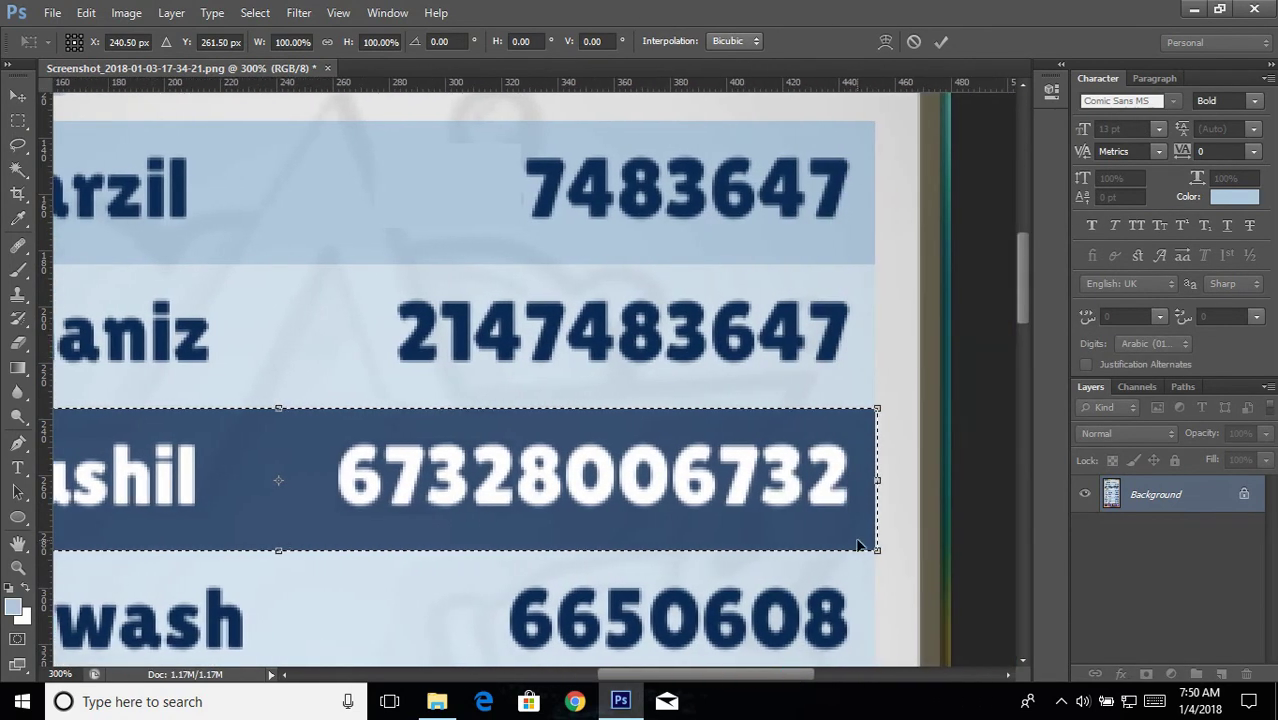
drag(877, 486, 874, 484)
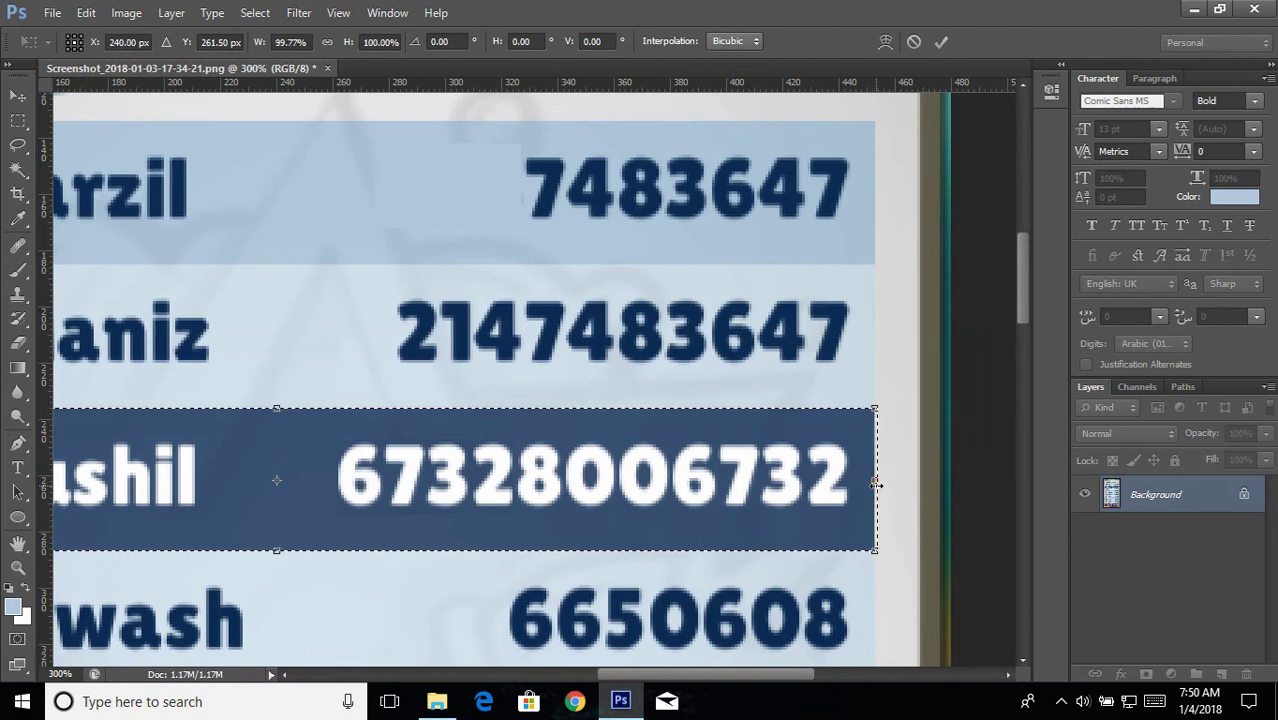
click(940, 42)
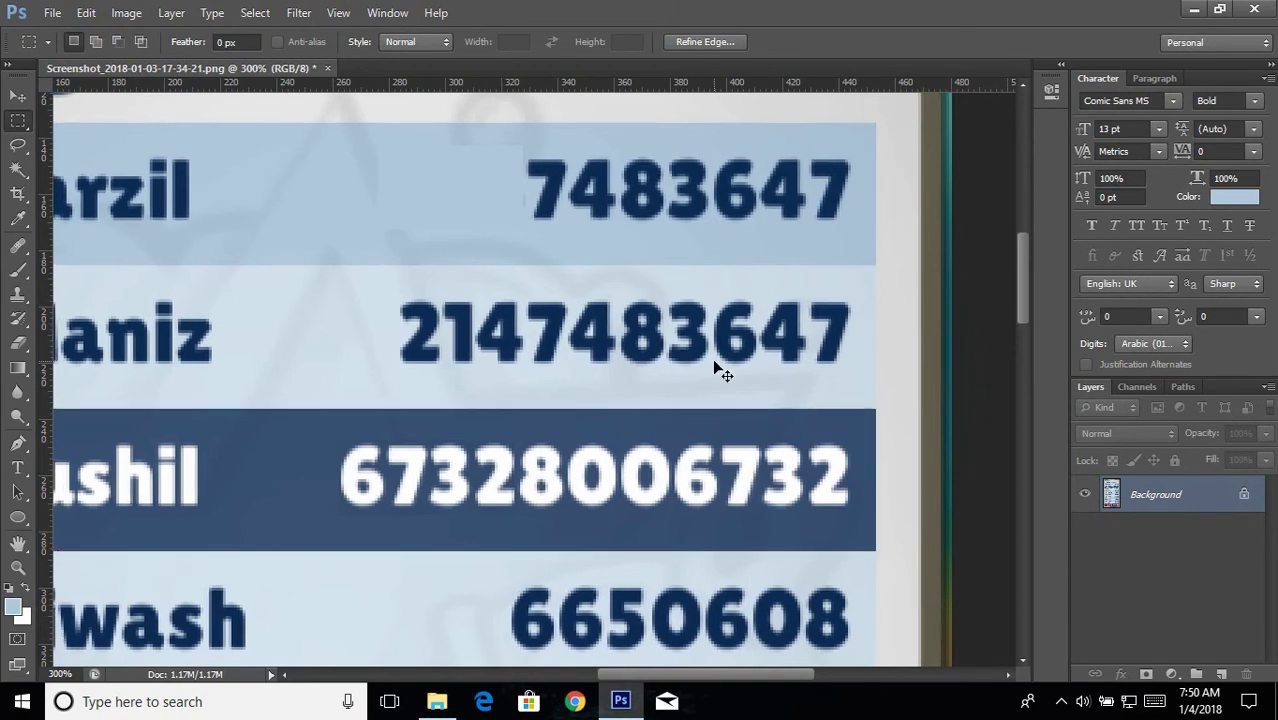
Copy the selected third row to a new layer and check it with the Background briefly hidden
key(ctrl+minus)
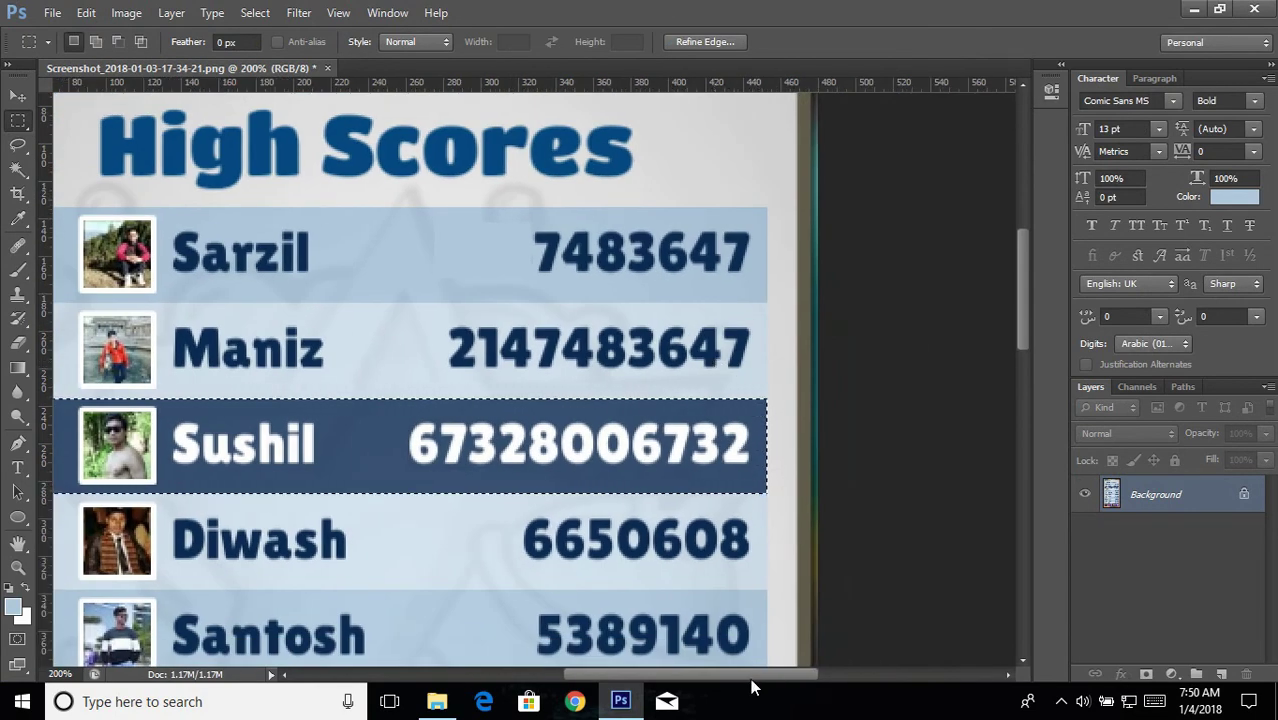
drag(751, 684, 708, 683)
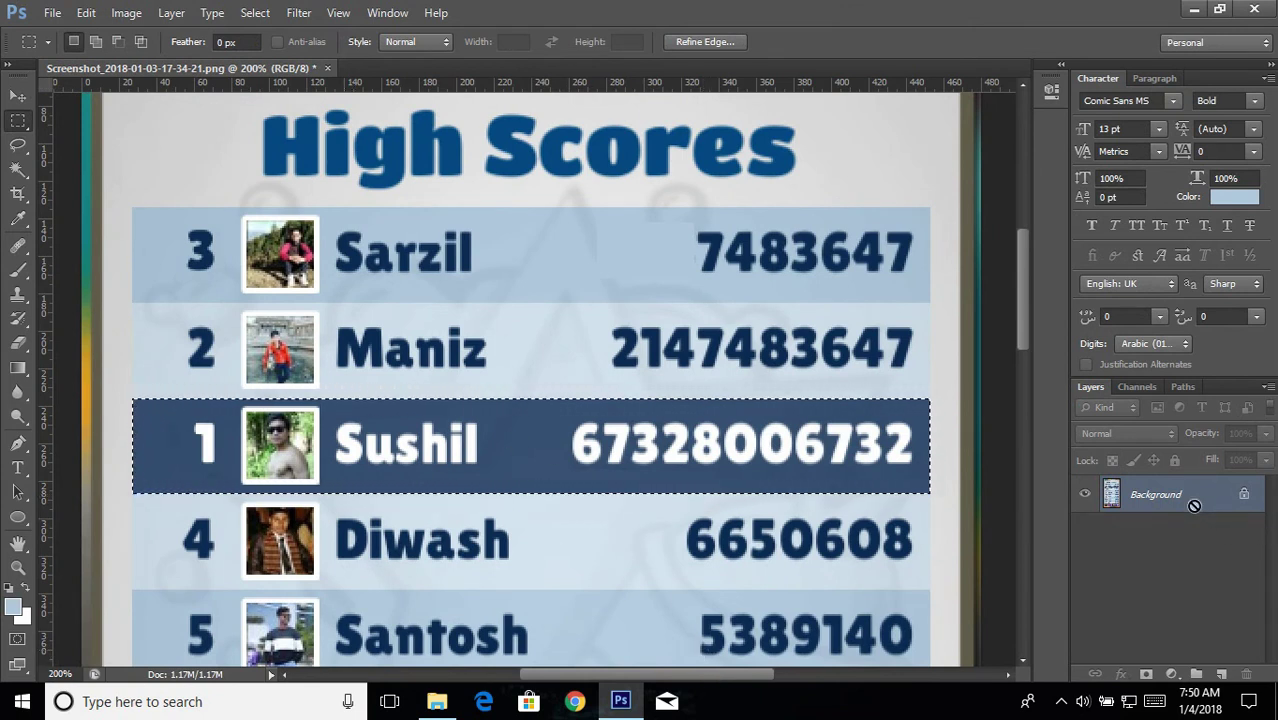
key(ctrl+j)
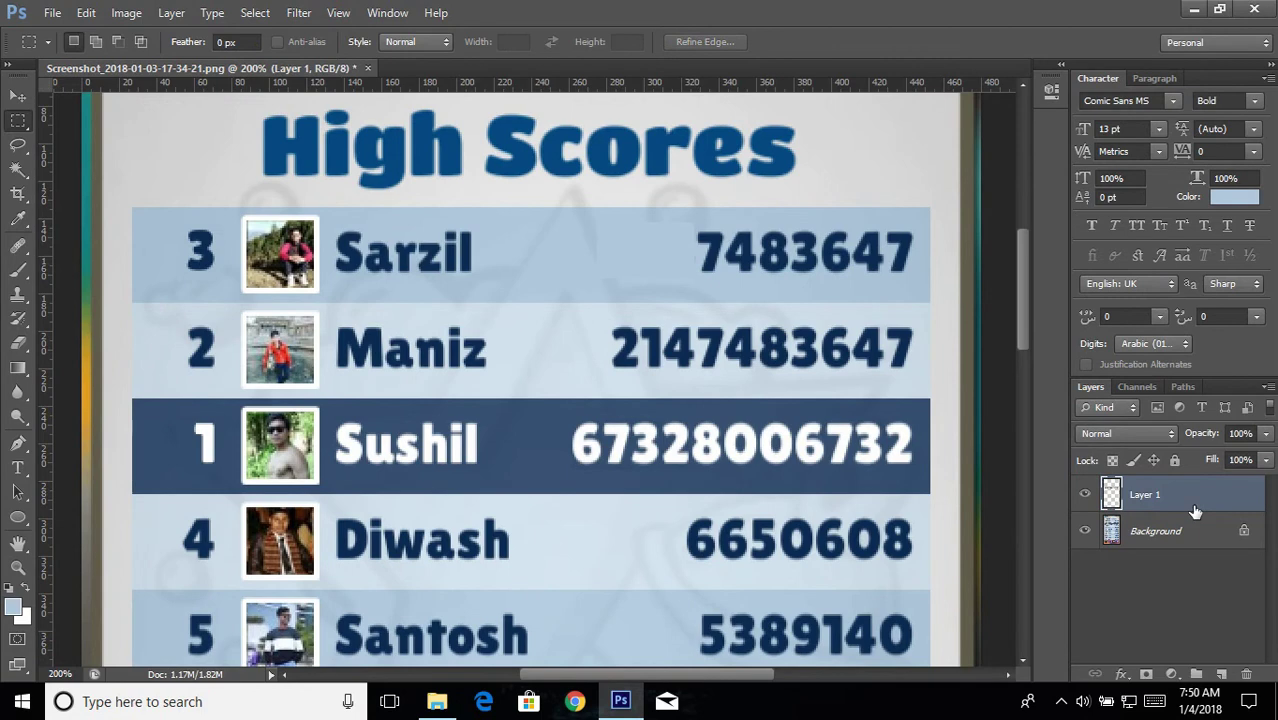
click(1085, 531)
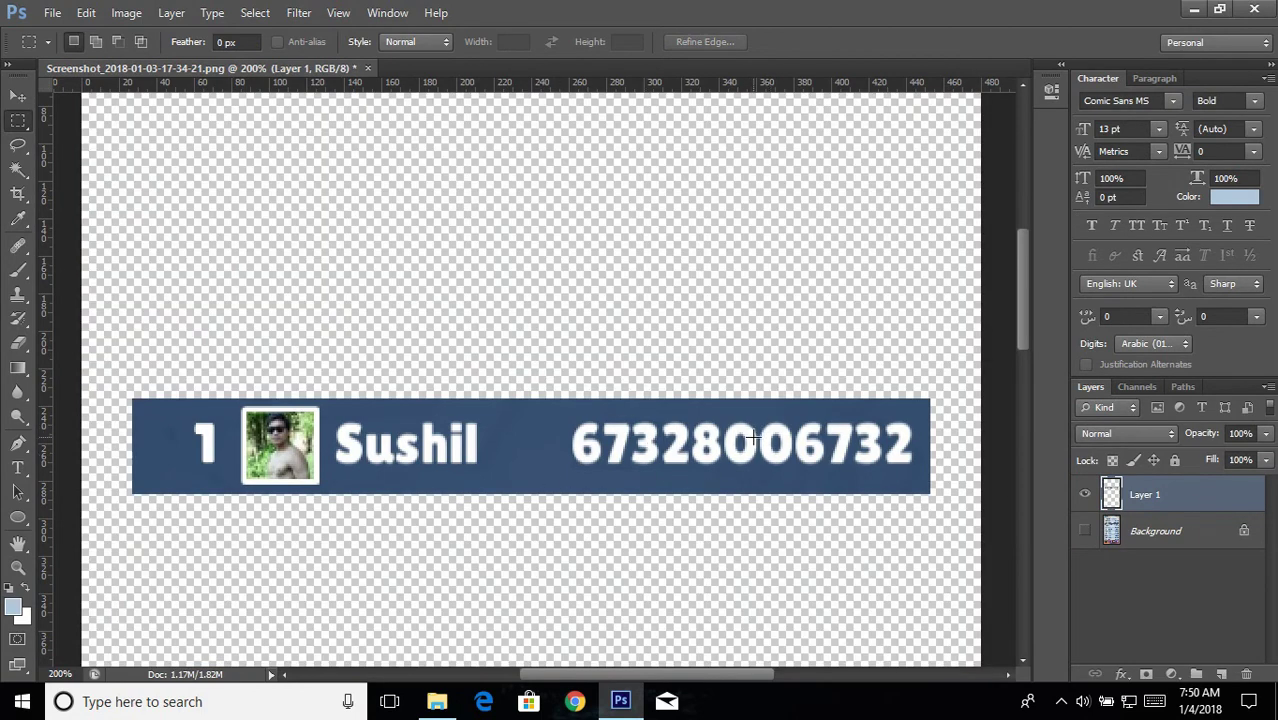
click(1085, 531)
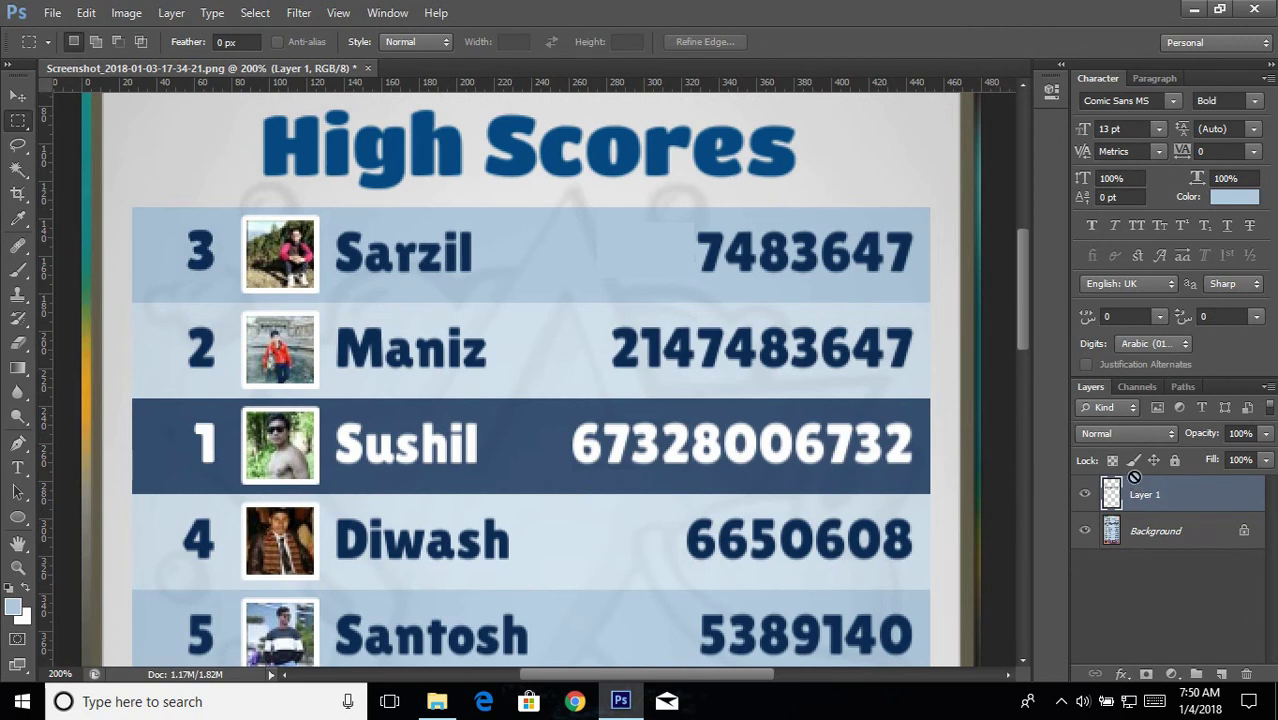
Load the outline of Layer 1 as a selection and move it up onto the first row
drag(1134, 477, 1112, 500)
ctrl+click(1112, 497)
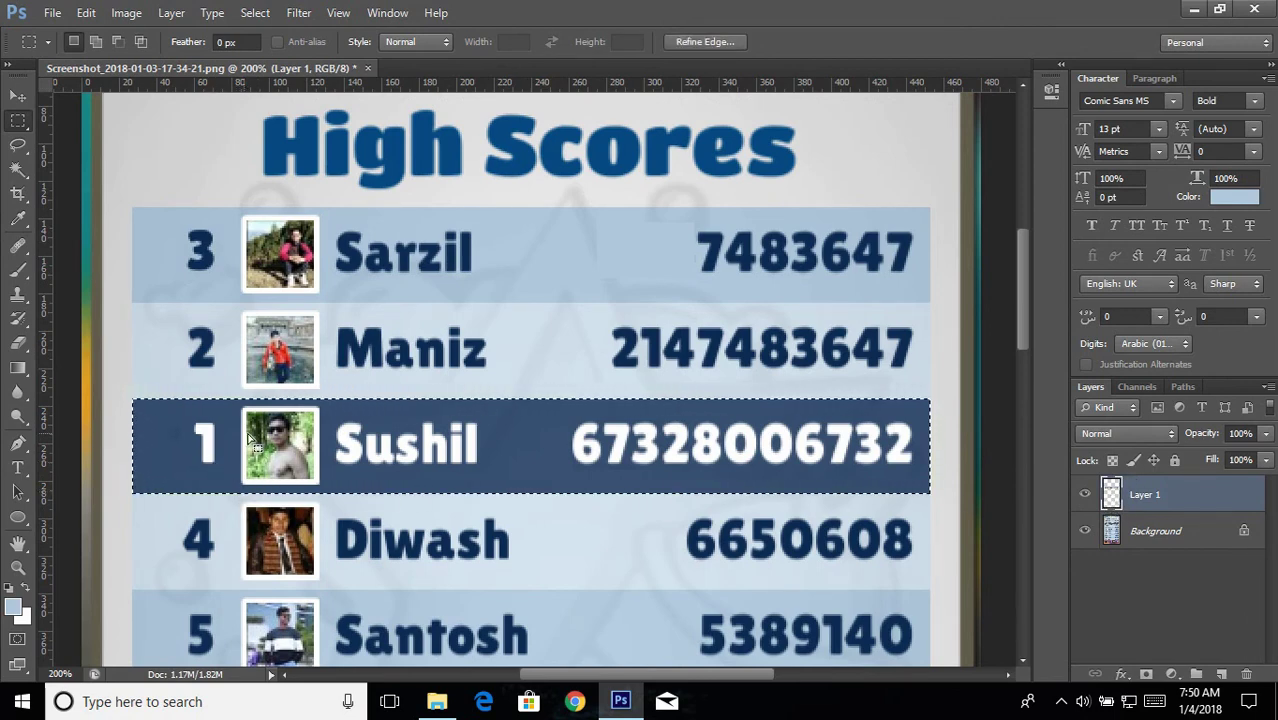
click(522, 455)
drag(522, 455, 525, 262)
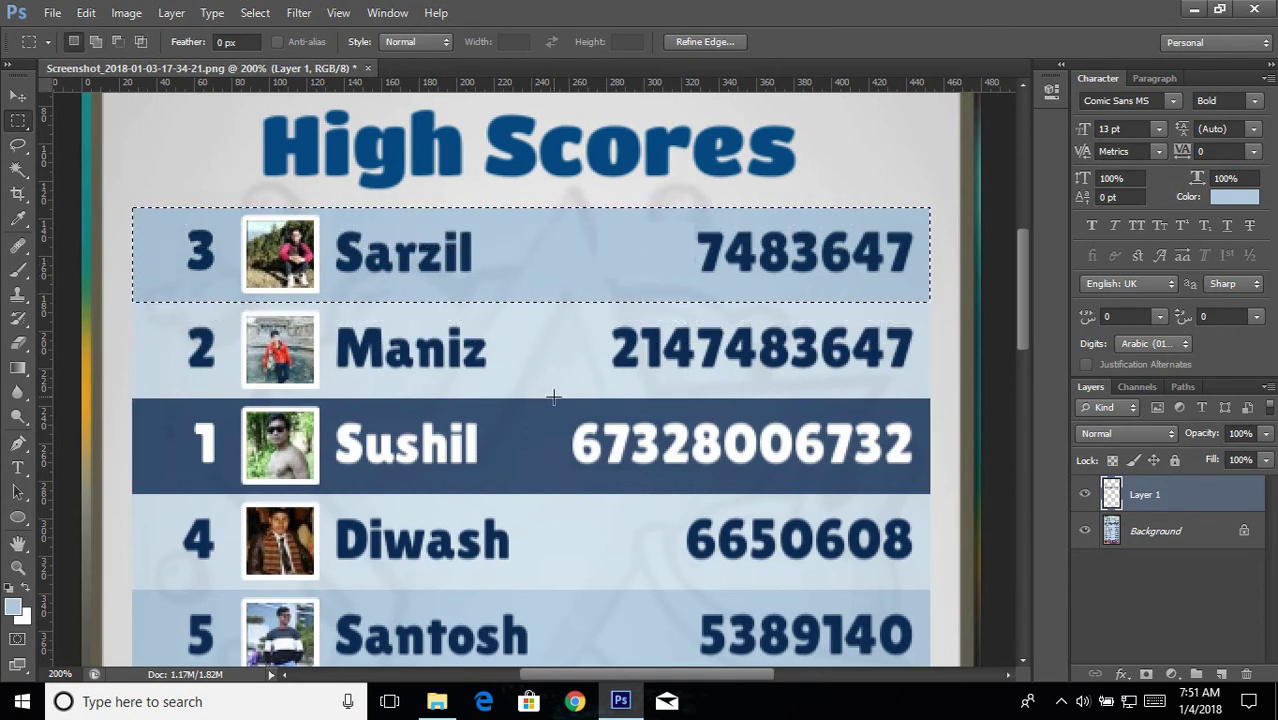
Copy the first row from the Background to a new layer and check it with the Background briefly hidden
click(1155, 532)
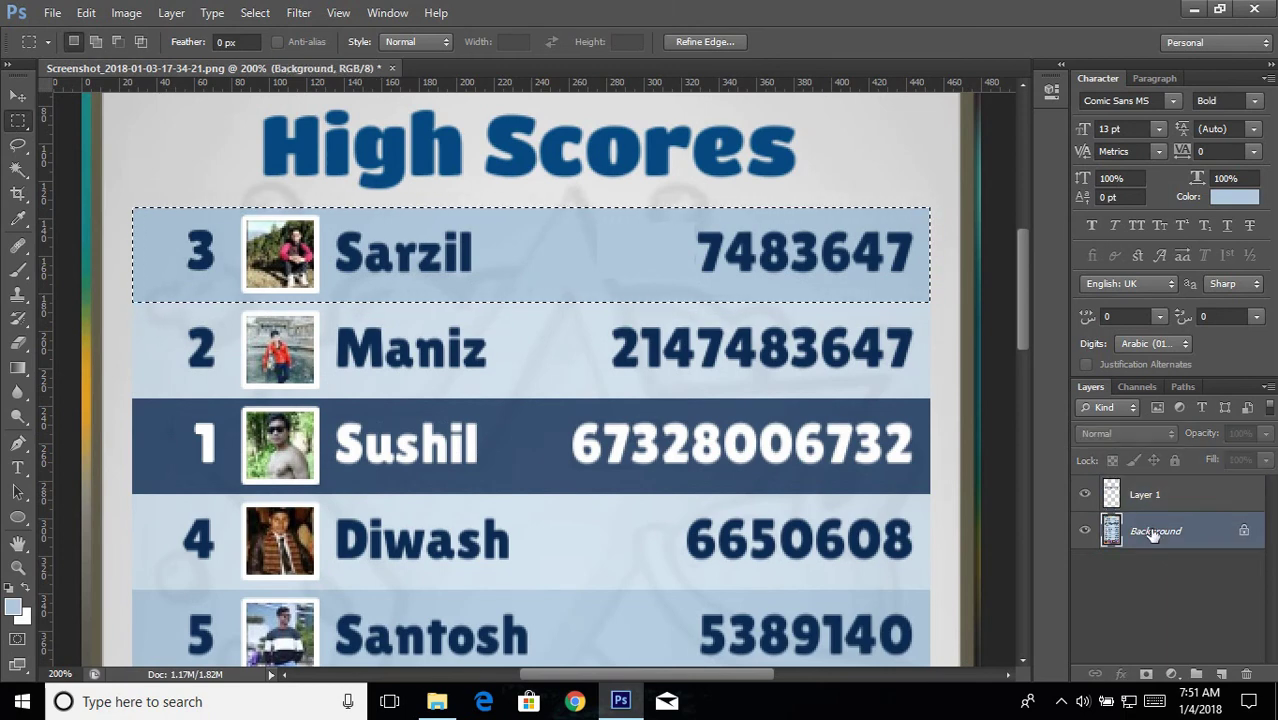
key(ctrl+j)
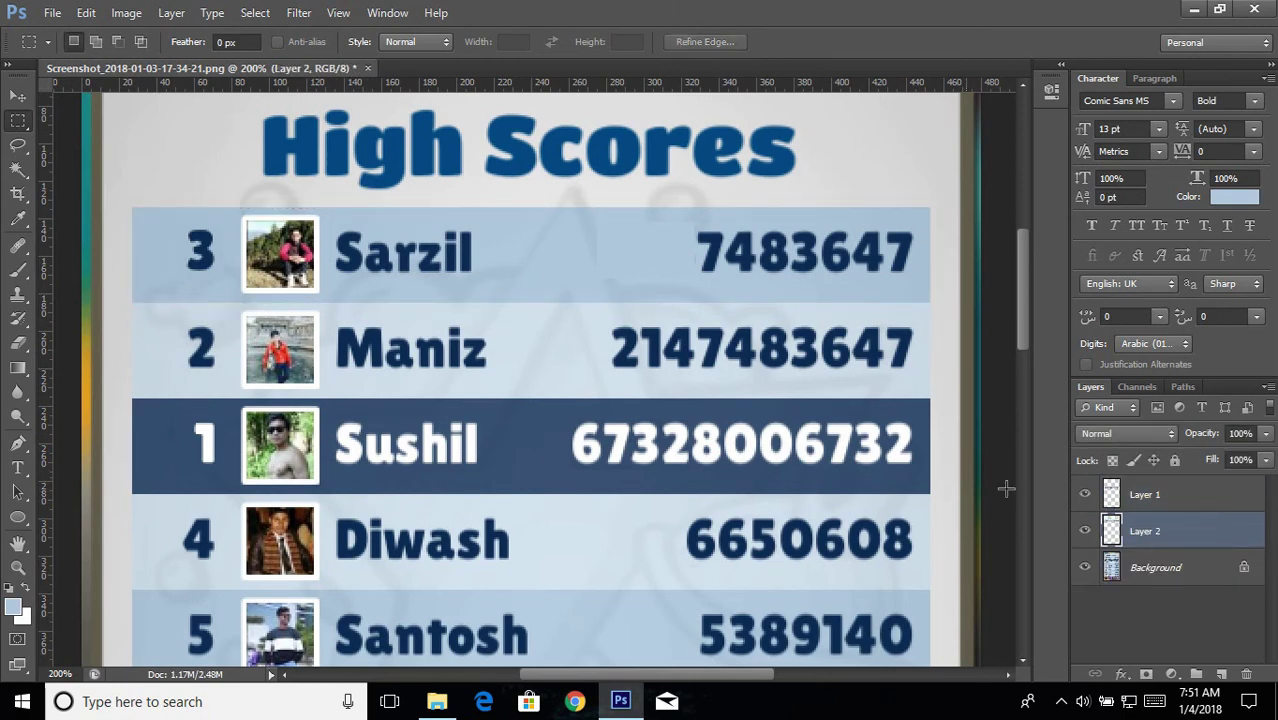
click(1085, 567)
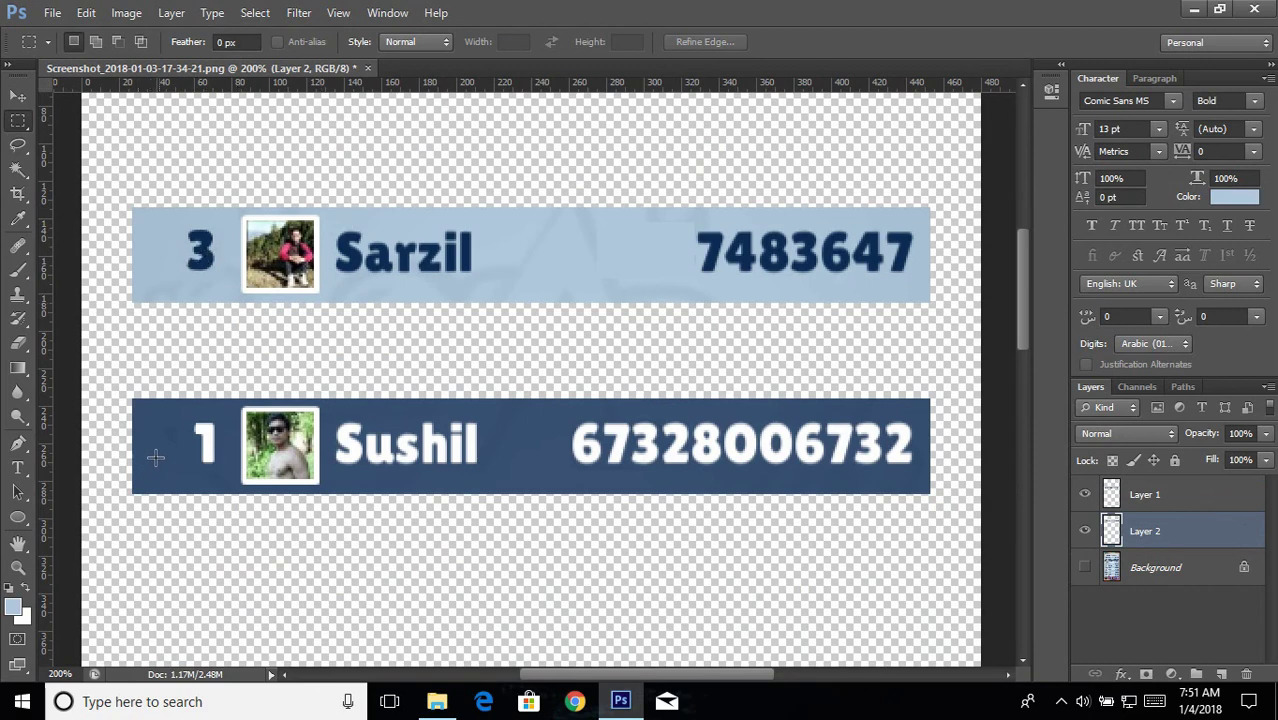
click(1085, 567)
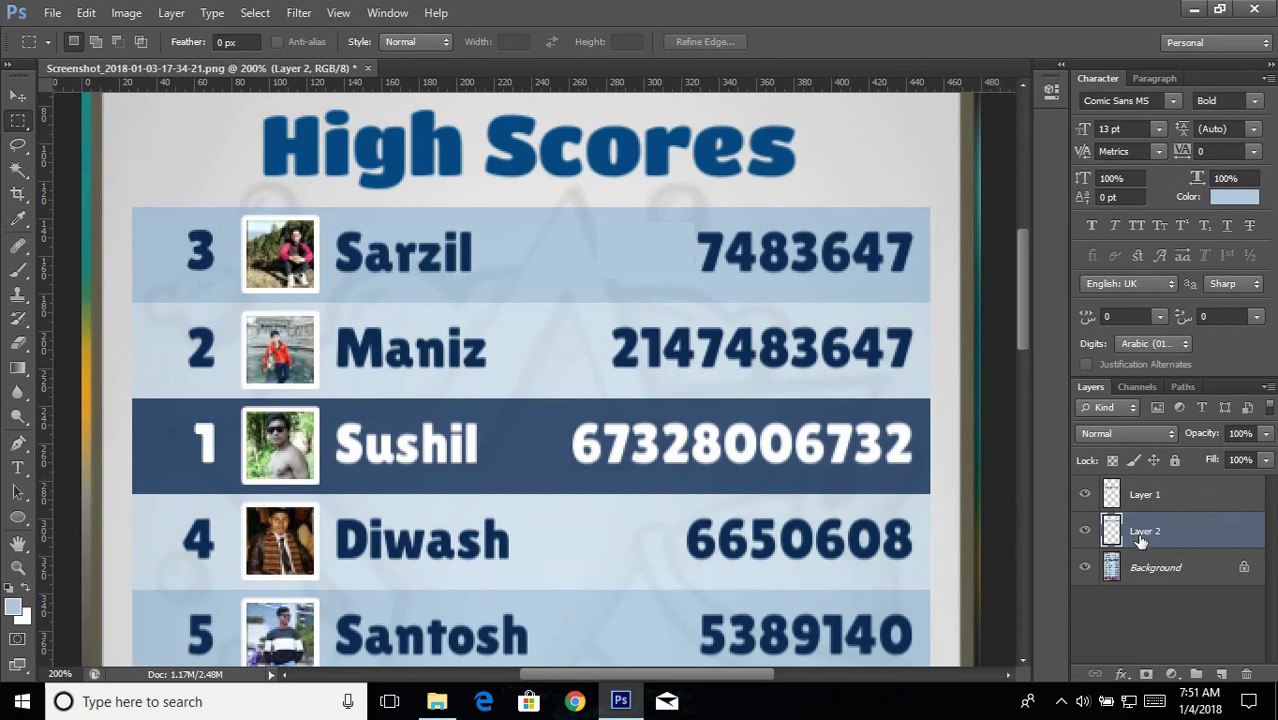
Move Layer 2, the rank 3 row, straight down with Free Transform to the third row's place
key(ctrl+t)
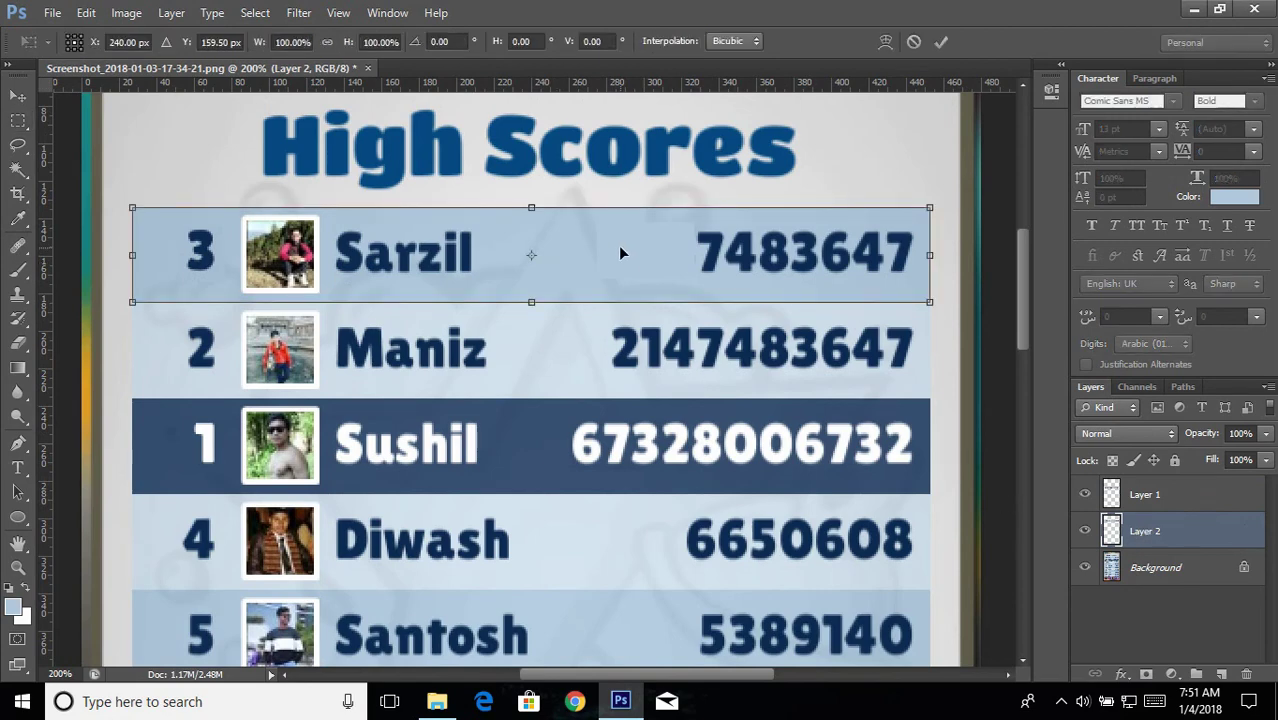
drag(628, 248, 645, 443)
click(941, 41)
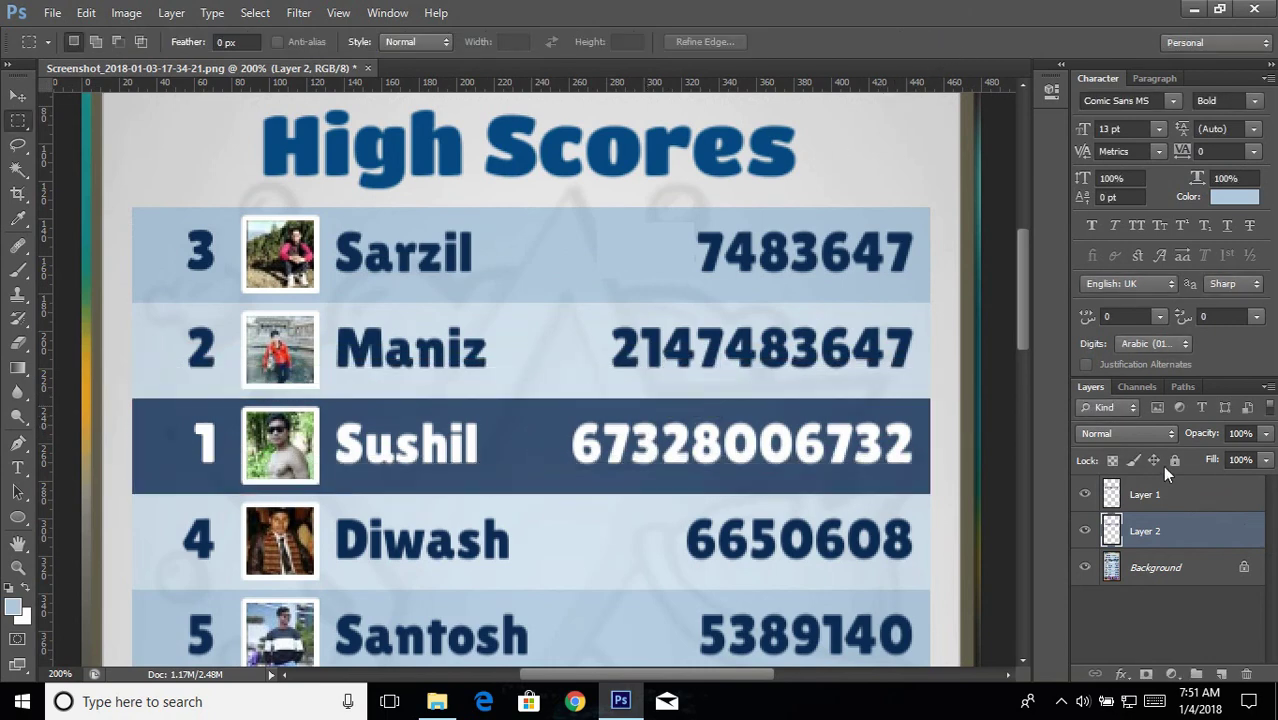
Move Layer 1, the dark rank 1 row, straight up with Free Transform to the first row's place at Y 159.50 px
click(1148, 497)
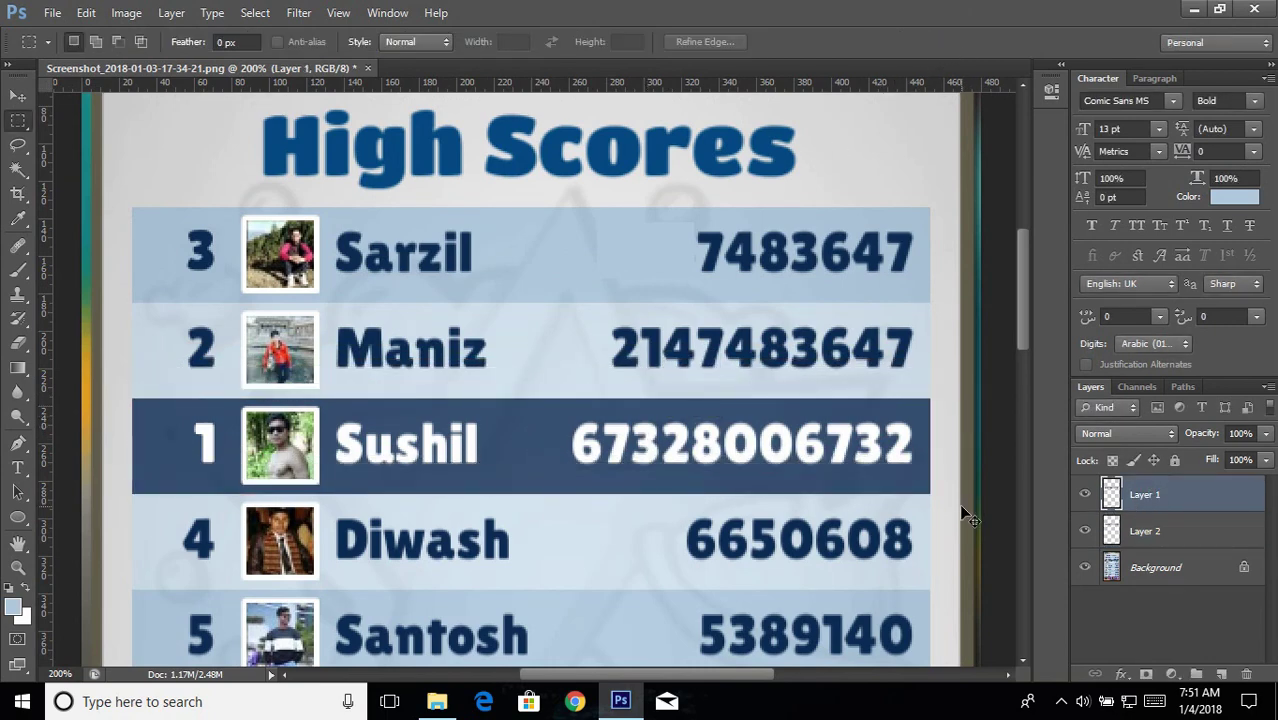
key(ctrl+t)
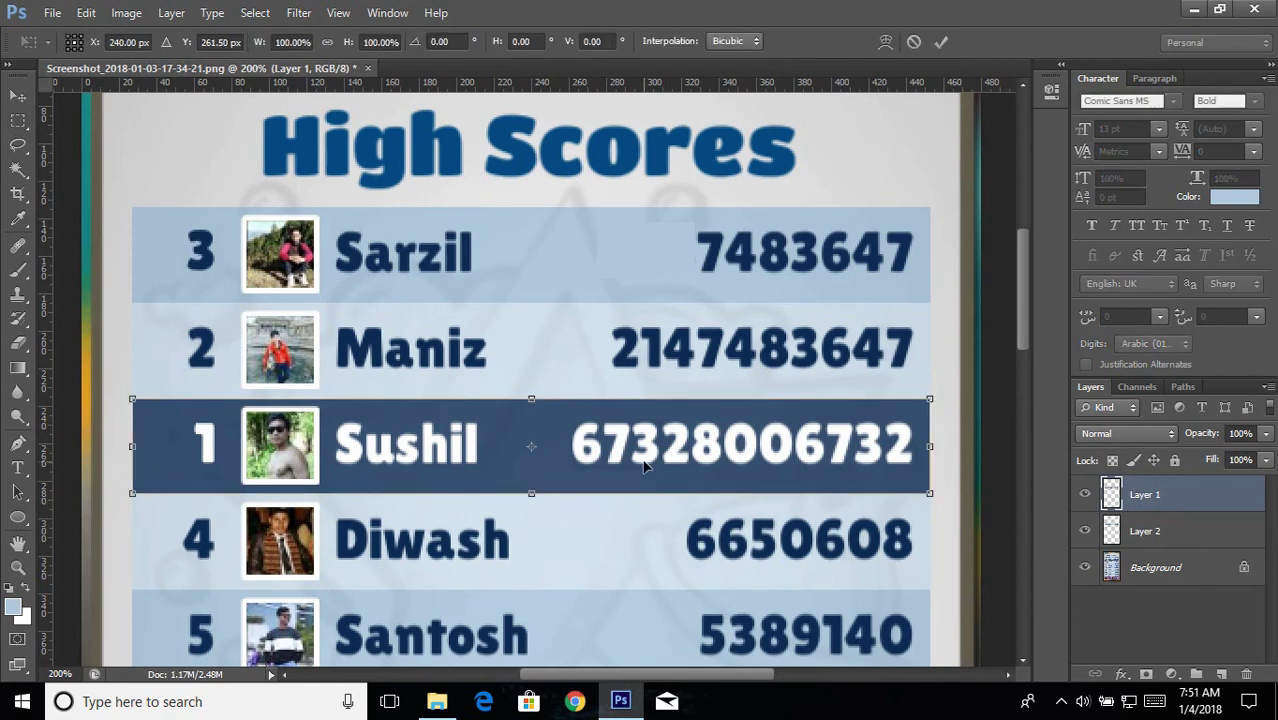
drag(643, 463, 645, 272)
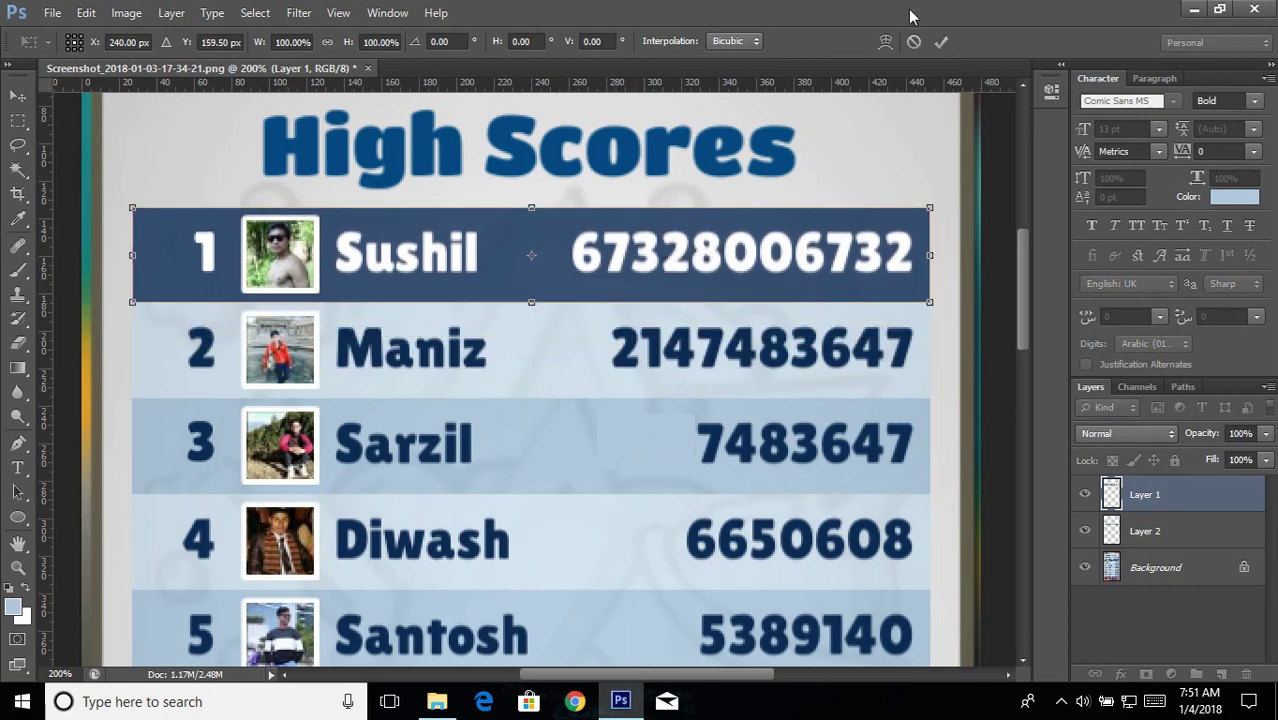
click(940, 41)
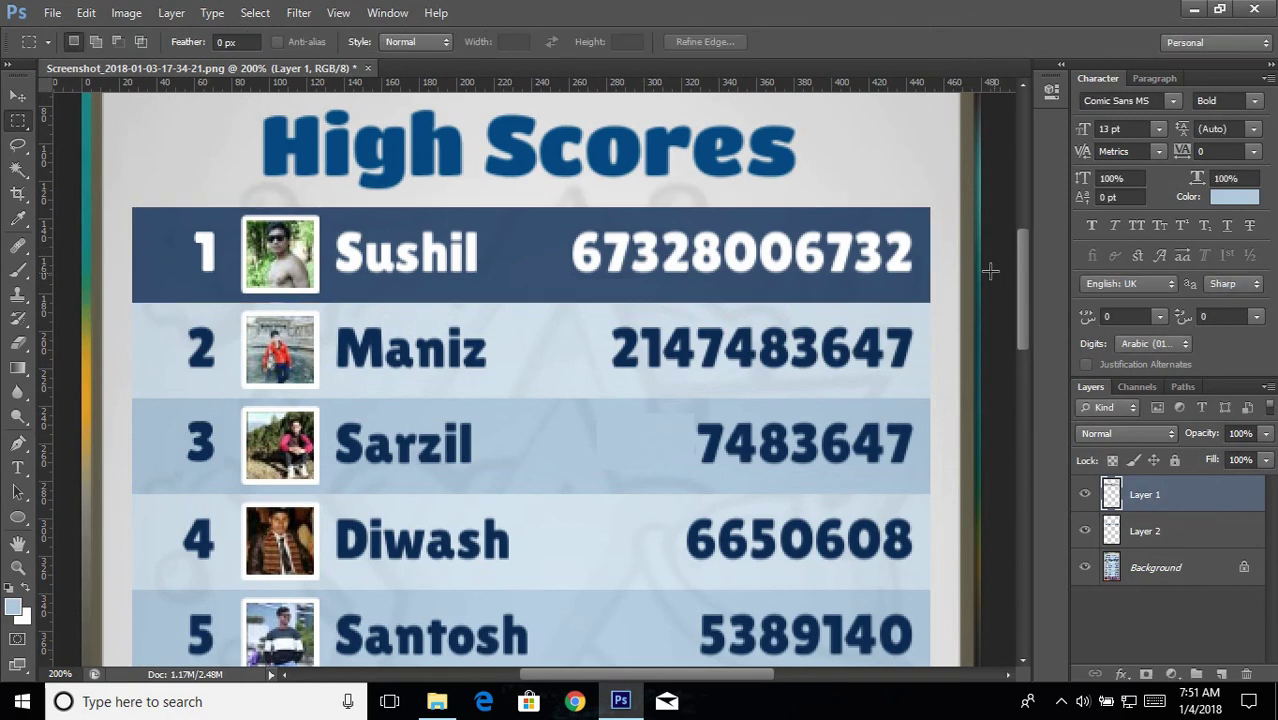
drag(1018, 270, 1022, 300)
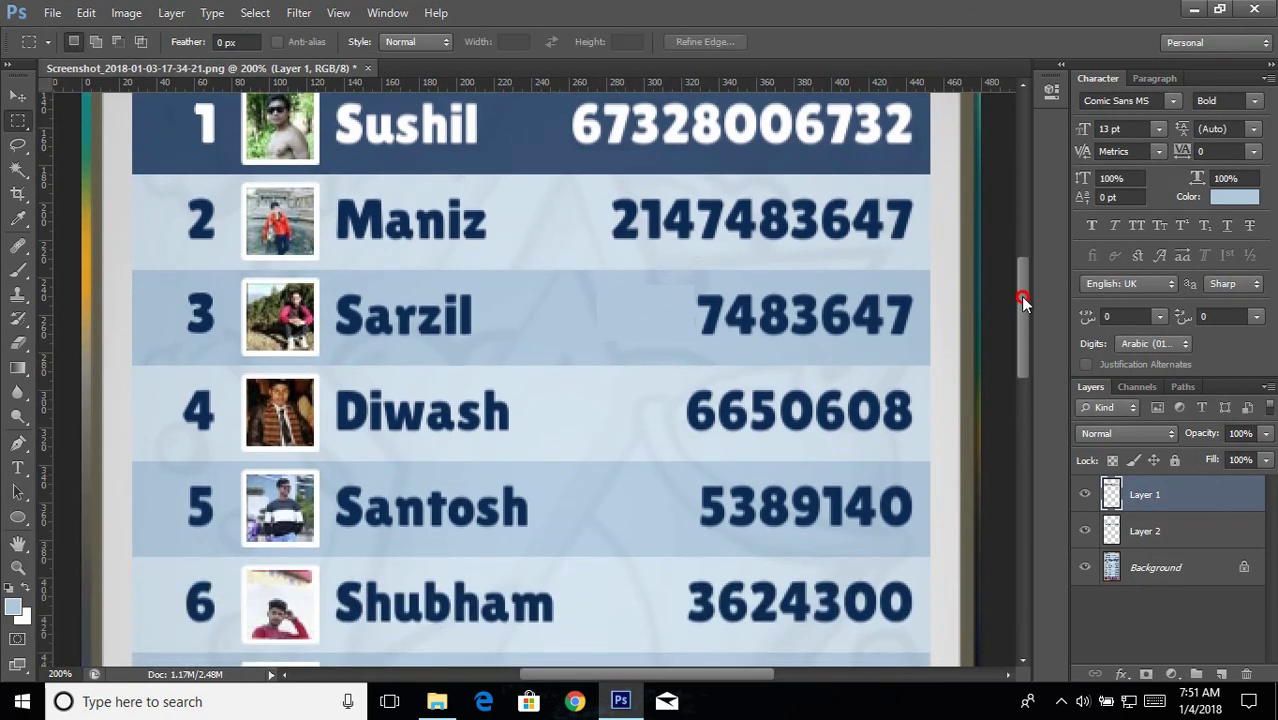
key(ctrl+0)
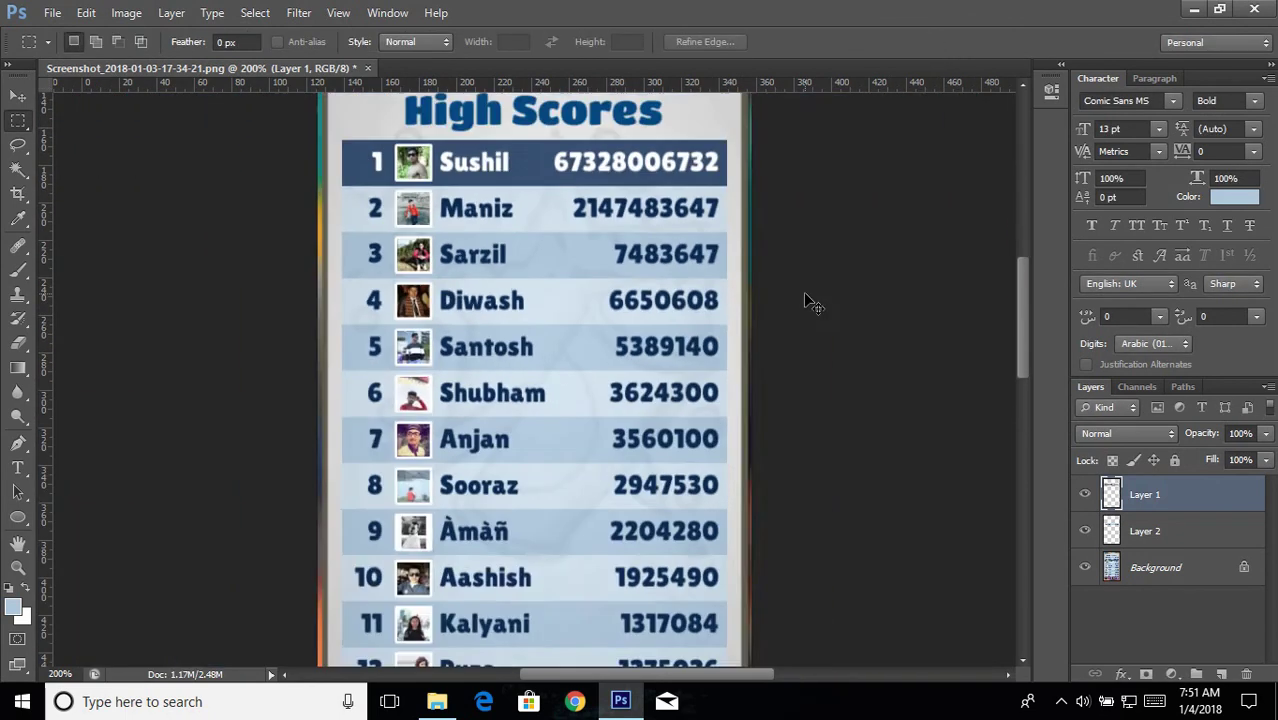